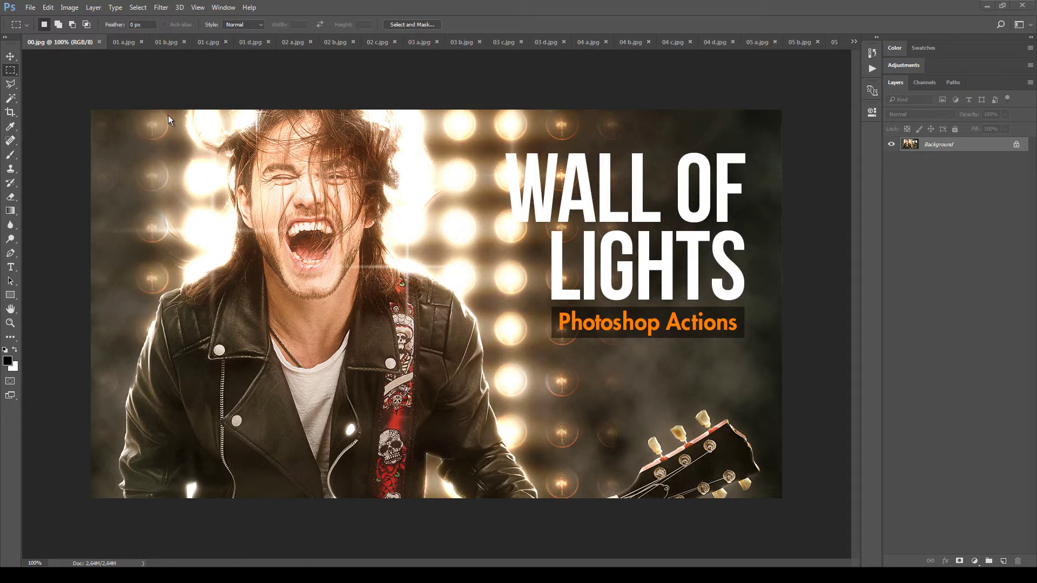
Step: Examine the standing football player's source photo, orange mask and first light-wall result in 01 a.jpg, 01 b.jpg and 01 c.jpg
click(121, 40)
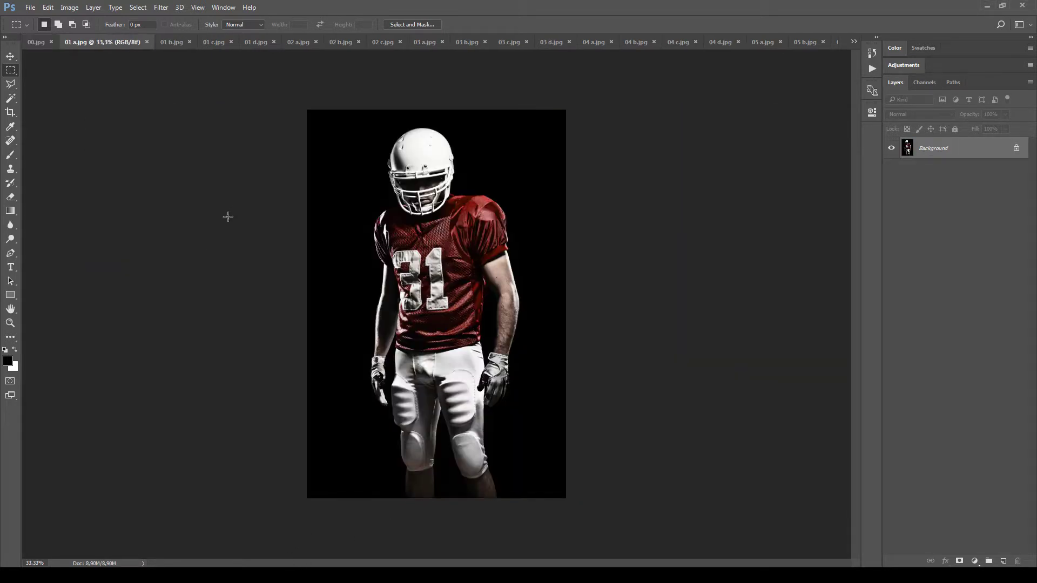
click(172, 46)
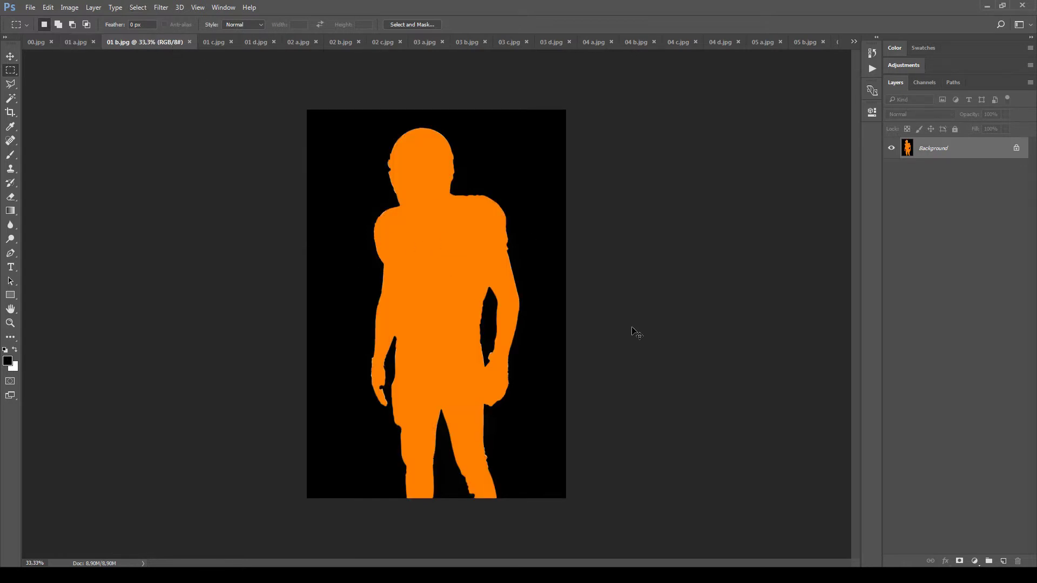
key(ctrl+Tab)
scroll(632, 327, up, 6)
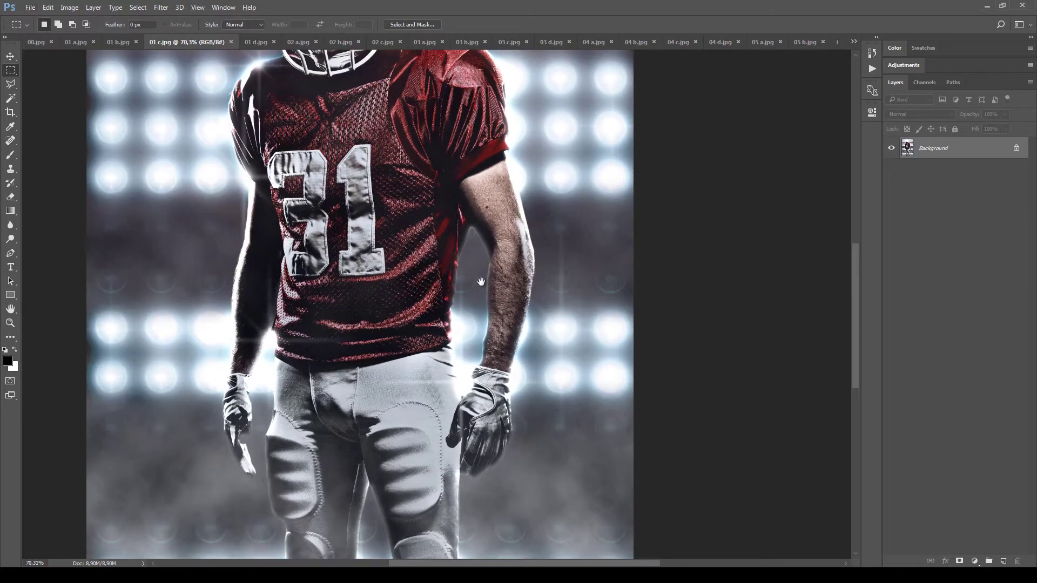
drag(481, 281, 527, 295)
scroll(551, 416, down, 2)
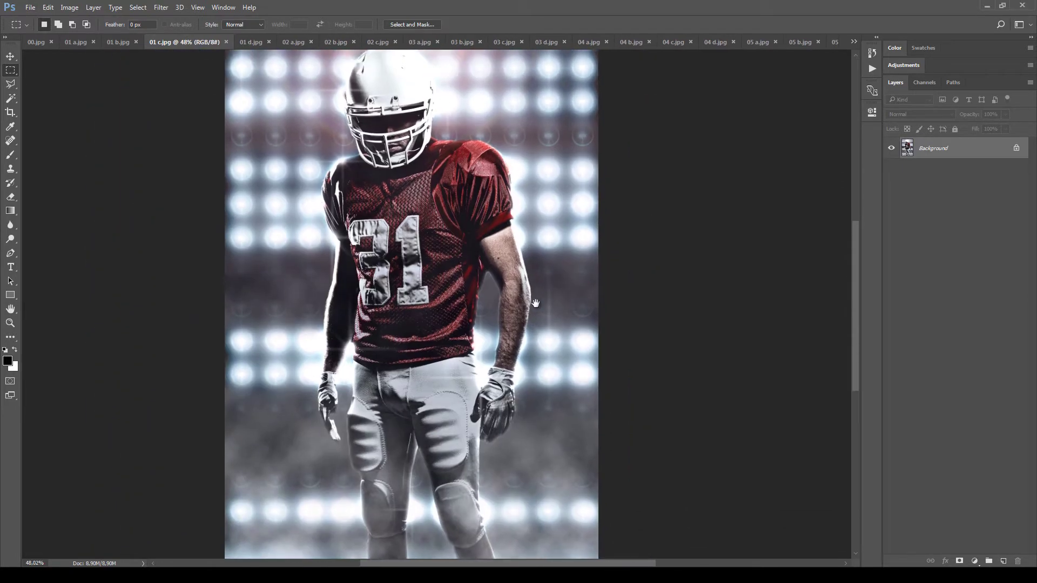
scroll(535, 303, down, 1)
Step: Inspect the second light-wall variation of the standing football player, 01 d.jpg, up close
key(ctrl+Tab)
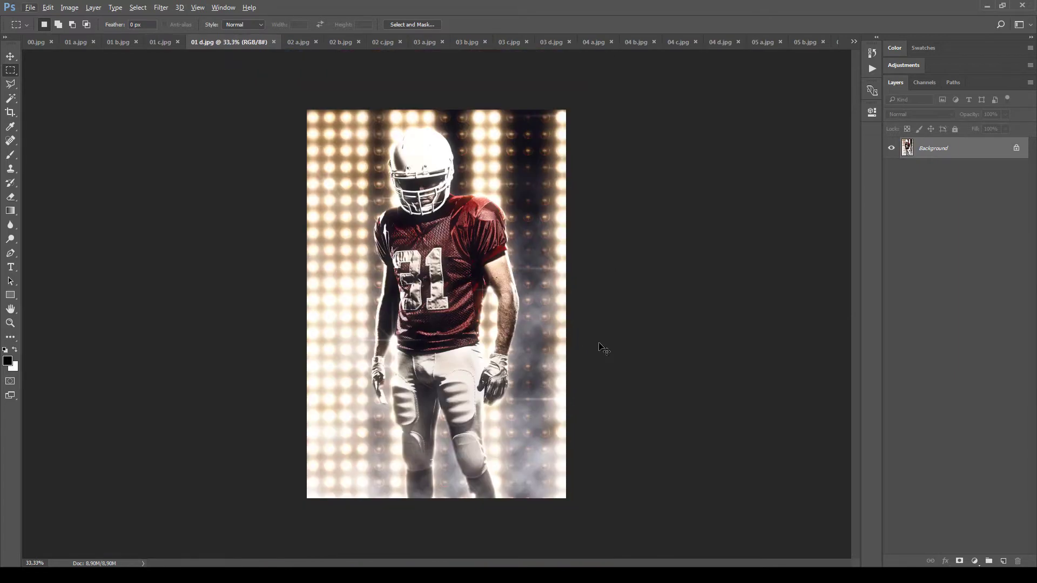
scroll(560, 378, up, 1)
scroll(547, 378, up, 1)
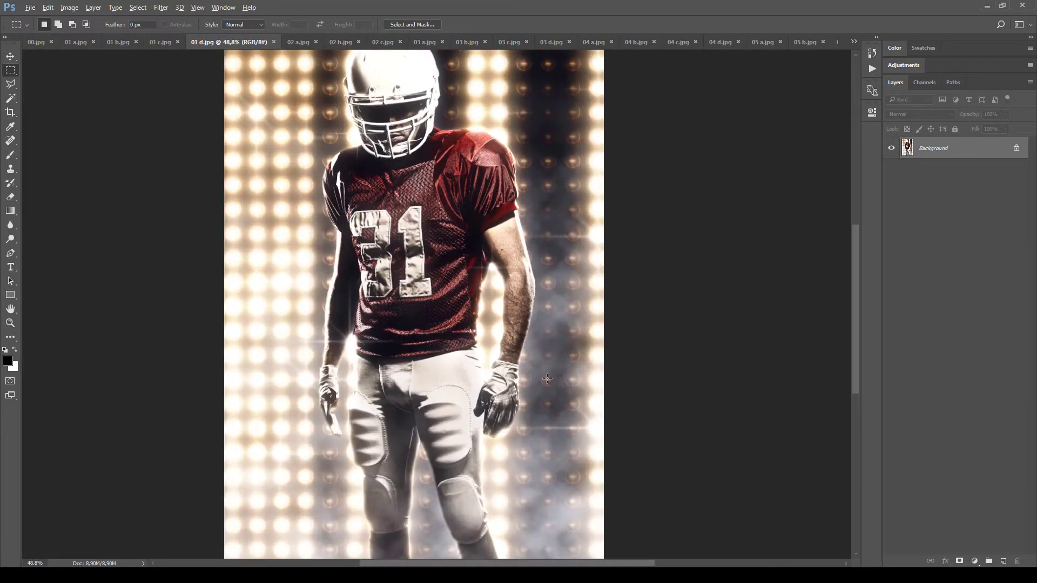
drag(519, 264, 529, 286)
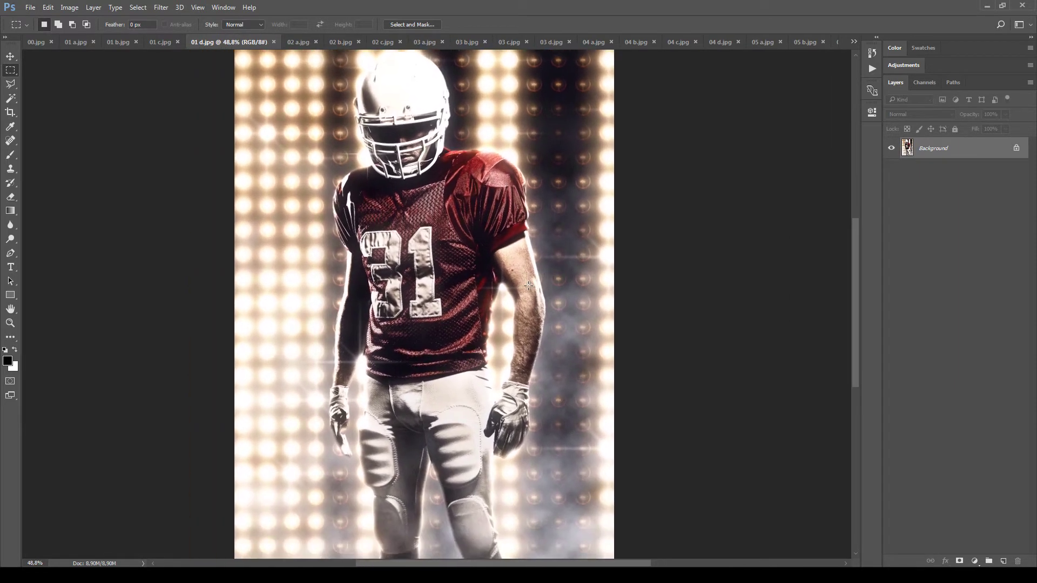
scroll(529, 286, down, 2)
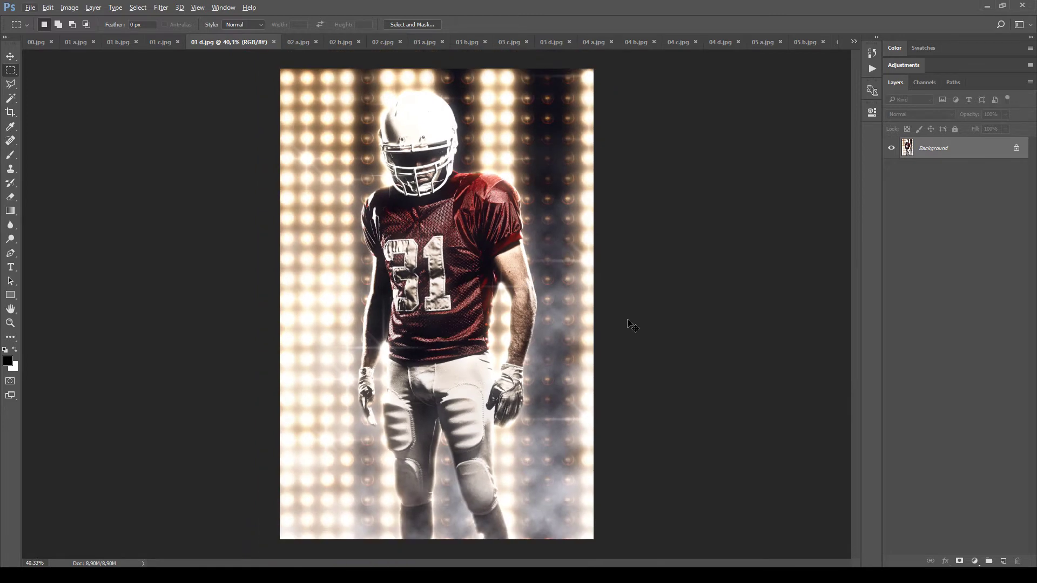
Step: Review the source, mask and result images of the 02 football player and 03 guitarist examples, through 03 d.jpg
key(ctrl+Tab)
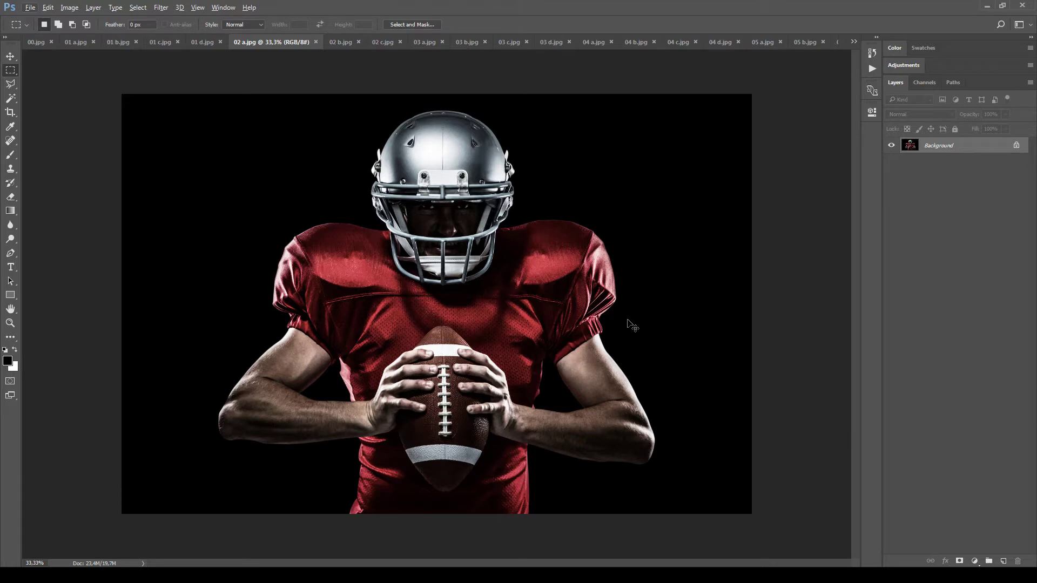
key(ctrl+Tab)
key(ctrl+Tab)
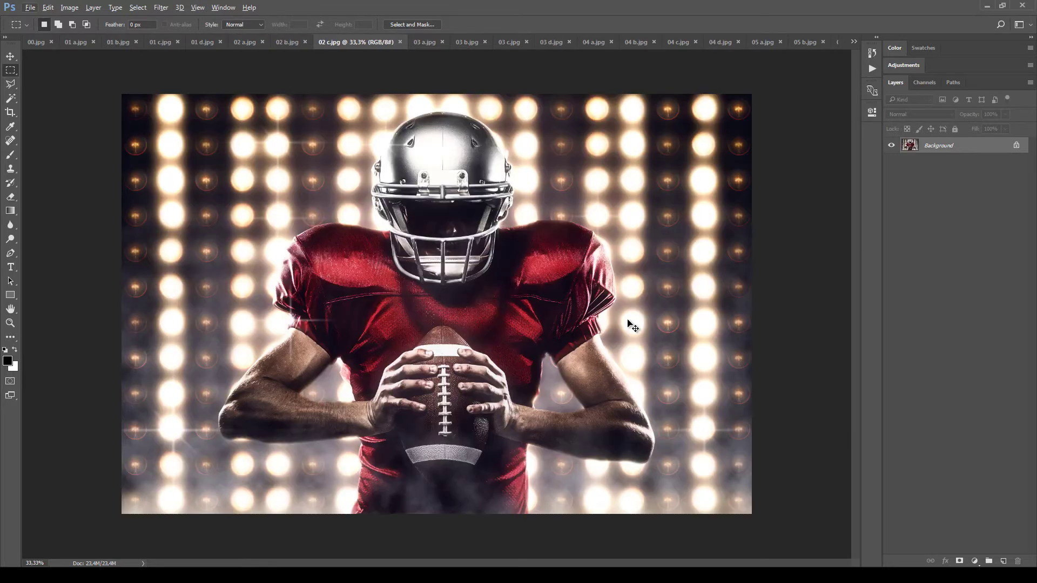
key(ctrl+Tab)
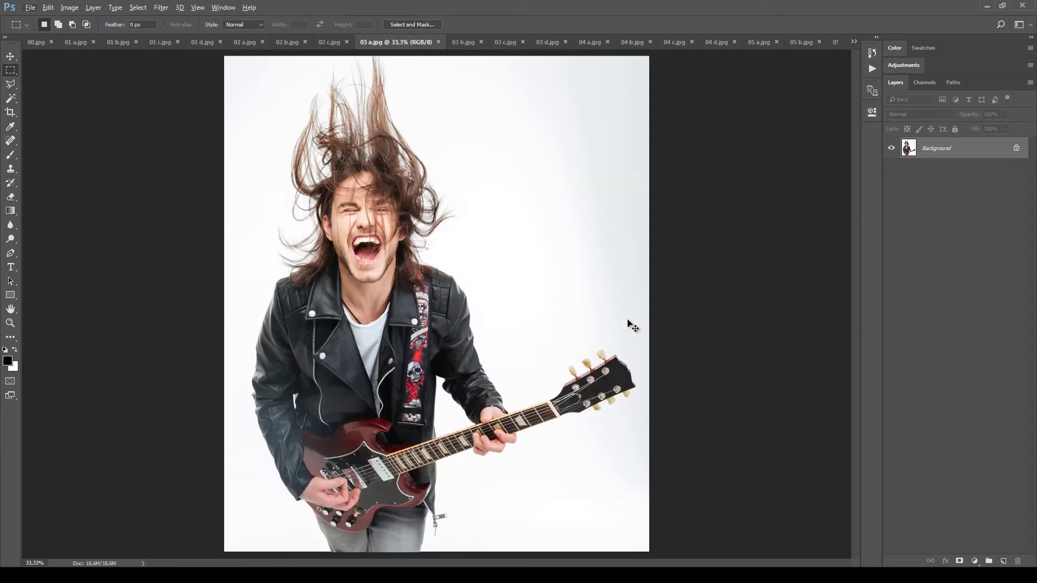
key(ctrl+Tab)
key(ctrl+Tab)
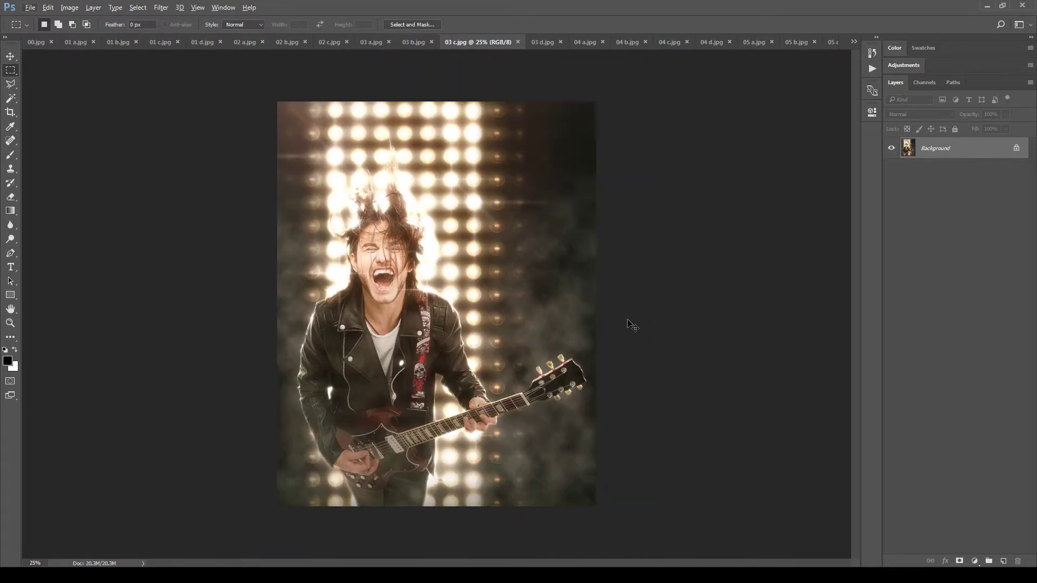
key(ctrl+Tab)
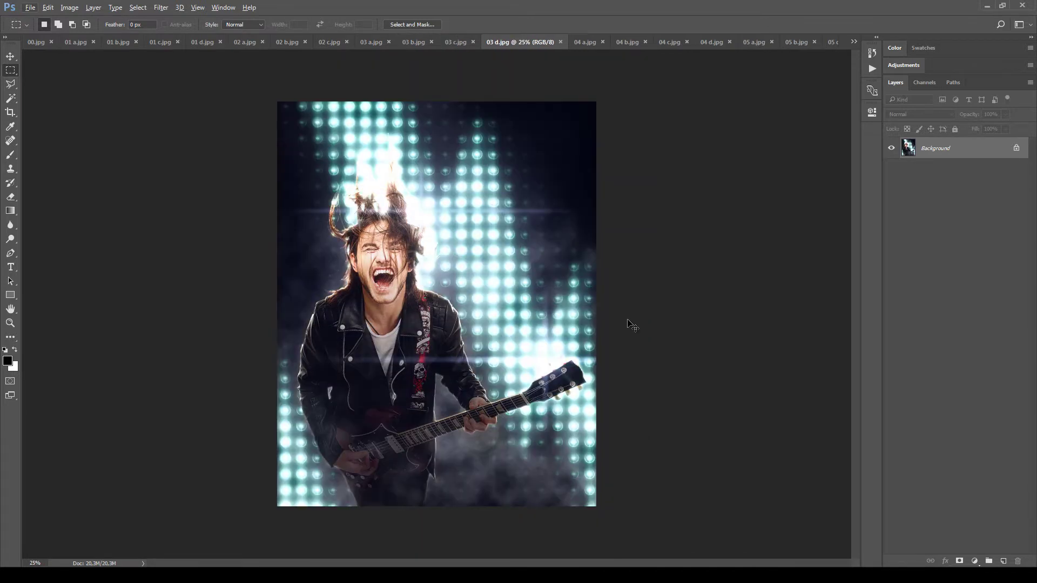
Step: Review the 04 singer and 05 dancing couple examples from source photo through orange mask to light-wall results
key(ctrl+Tab)
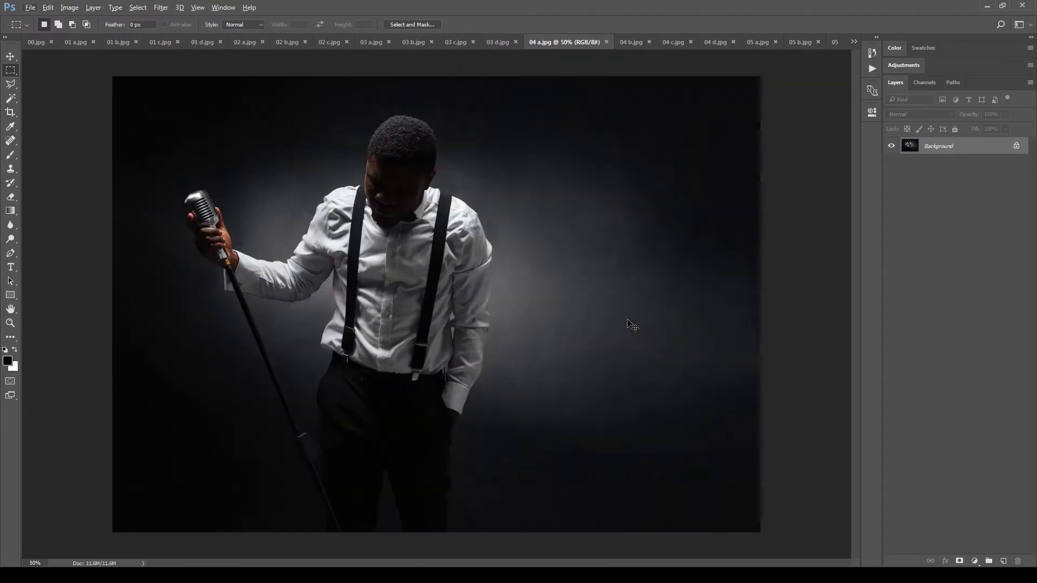
key(ctrl+Tab)
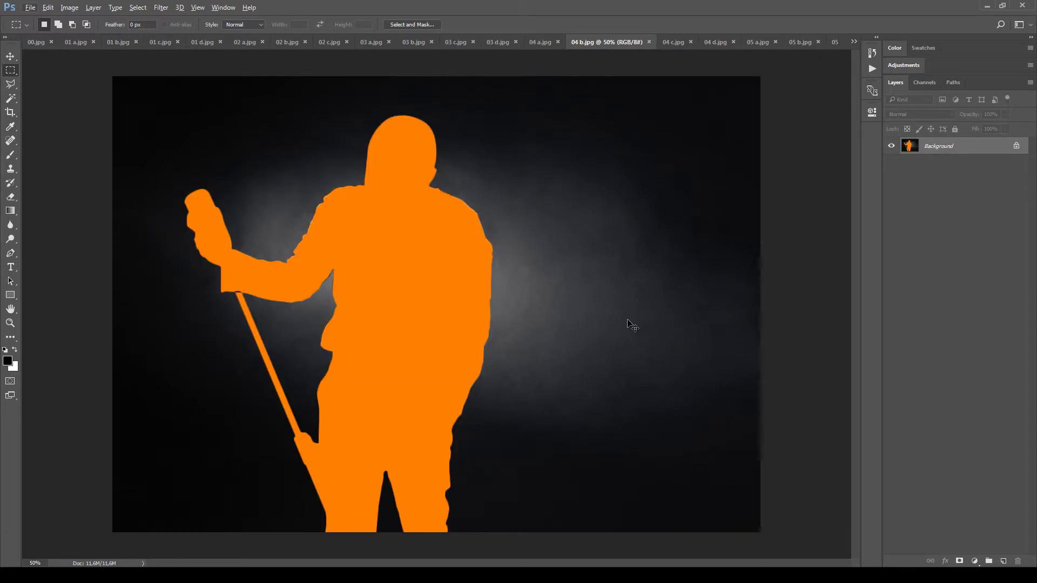
key(ctrl+Tab)
key(ctrl+Tab)
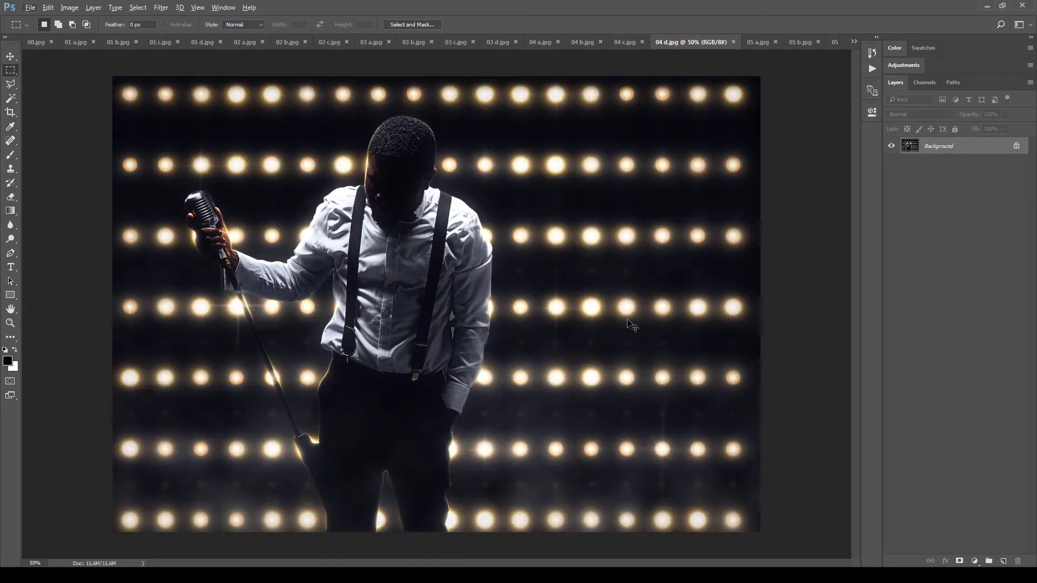
key(ctrl+Tab)
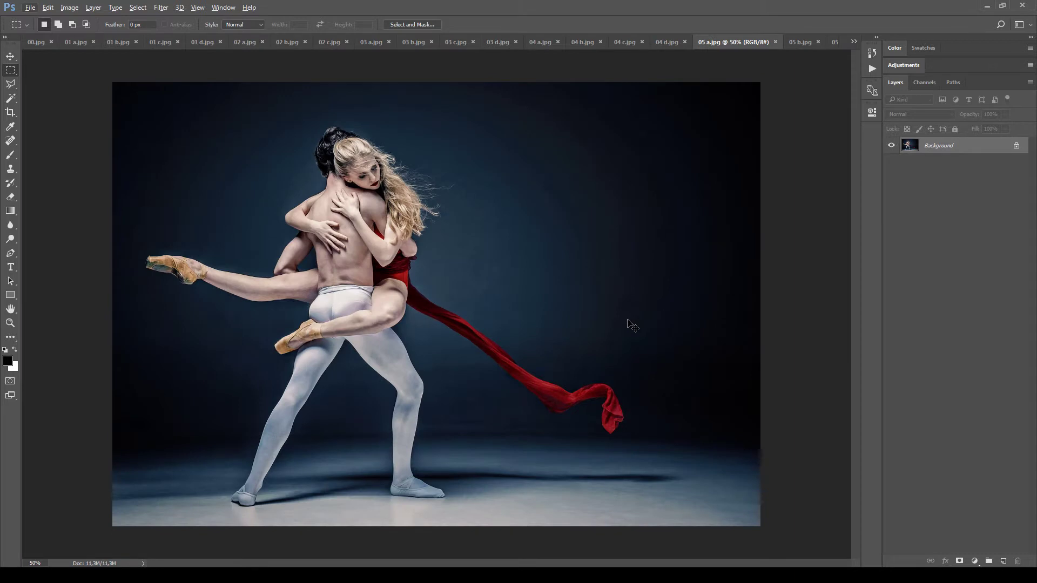
key(ctrl+Tab)
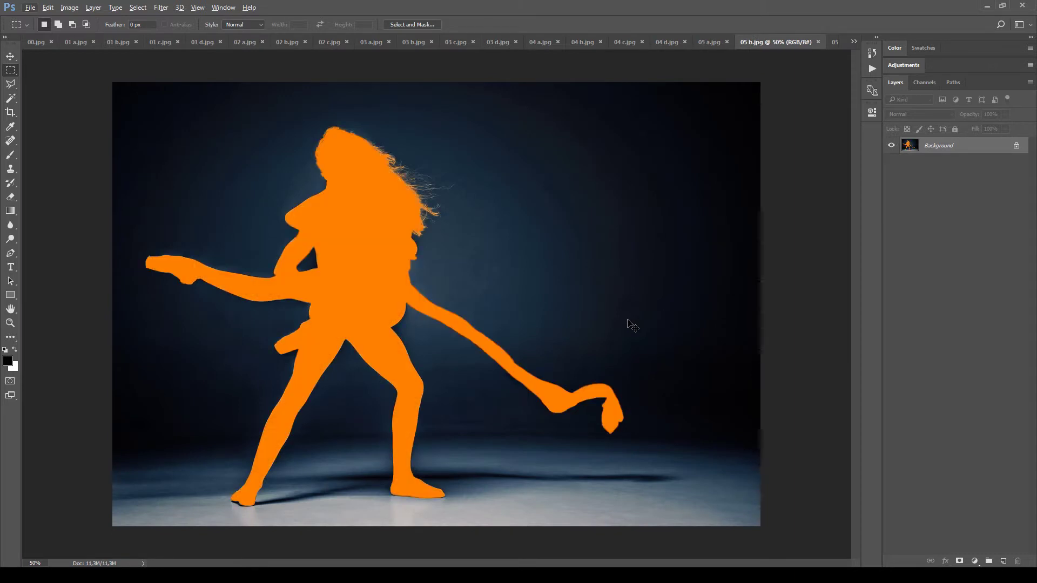
key(ctrl+Tab)
Step: Review the 06 leaping dancer and 07 woman in black examples, from 06 a.jpg through 07 e.jpg
key(ctrl+Tab)
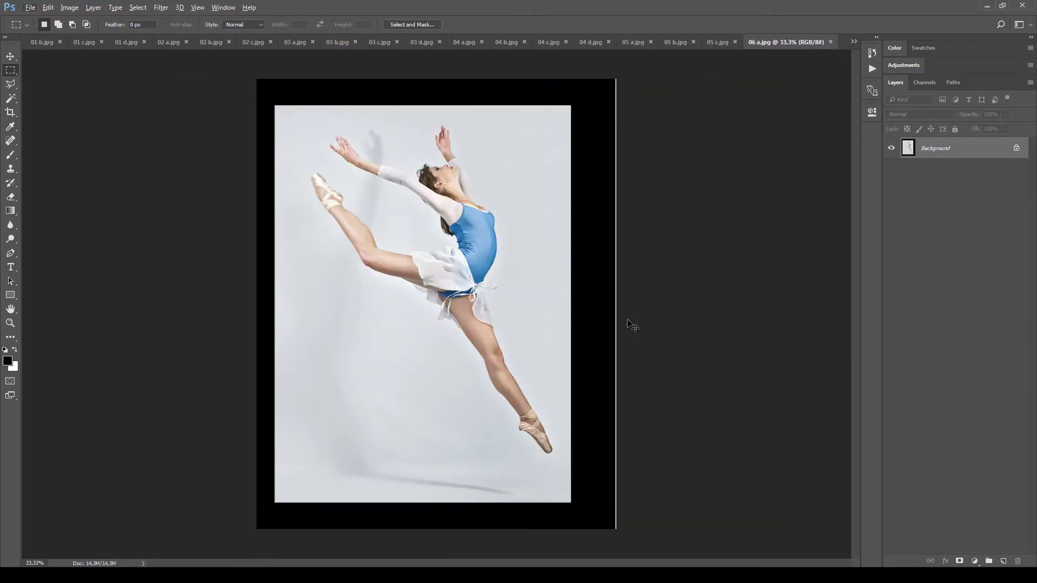
key(ctrl+Tab)
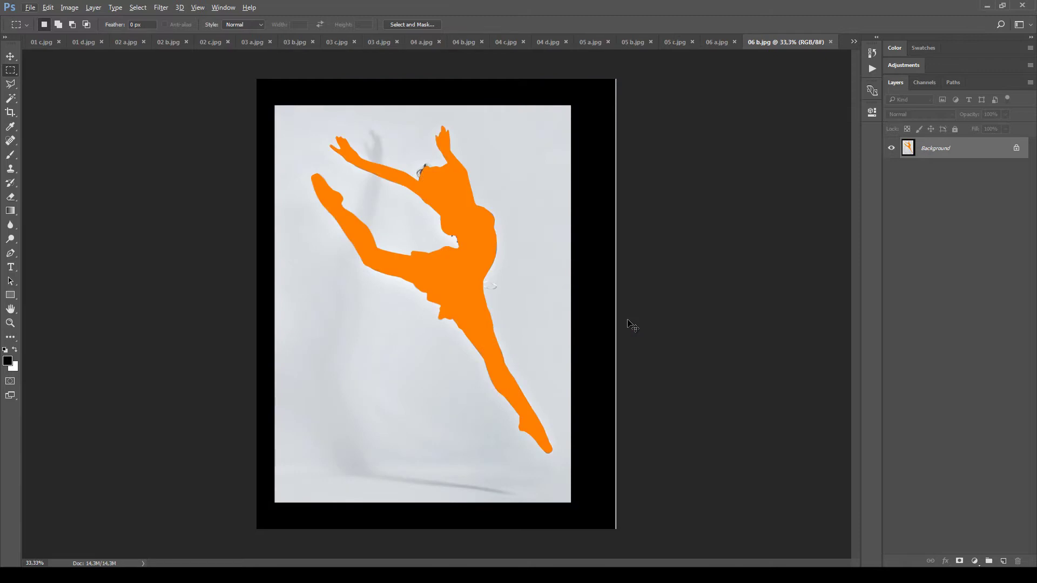
key(ctrl+Tab)
key(ctrl+Tab)
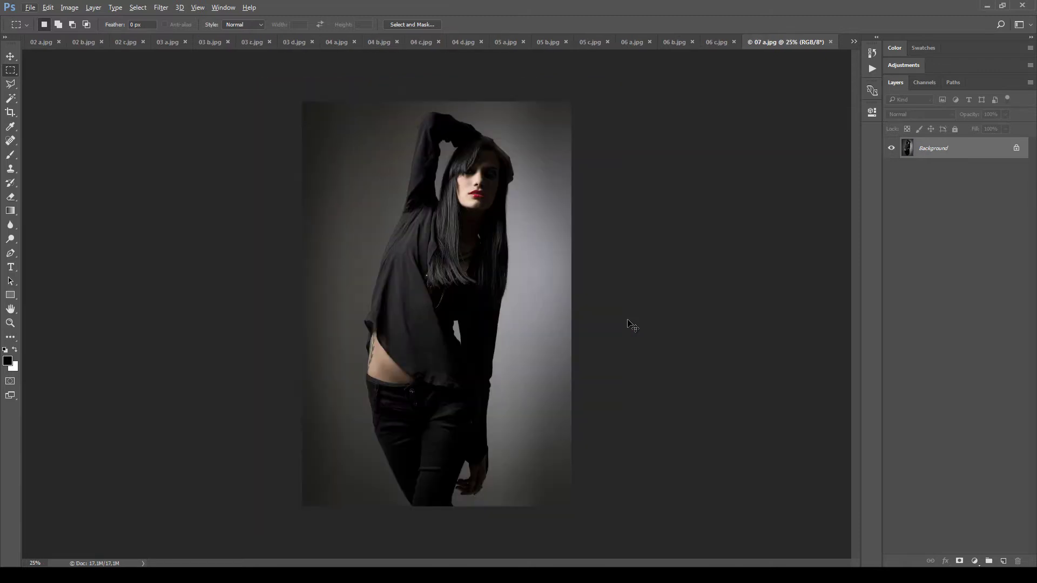
key(ctrl+Tab)
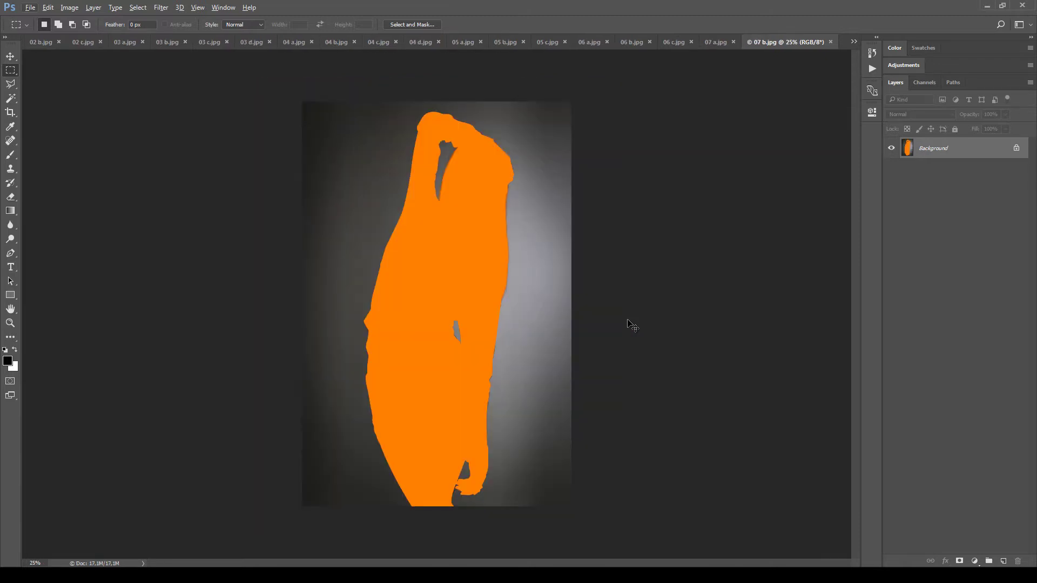
key(ctrl+Tab)
key(ctrl+Tab)
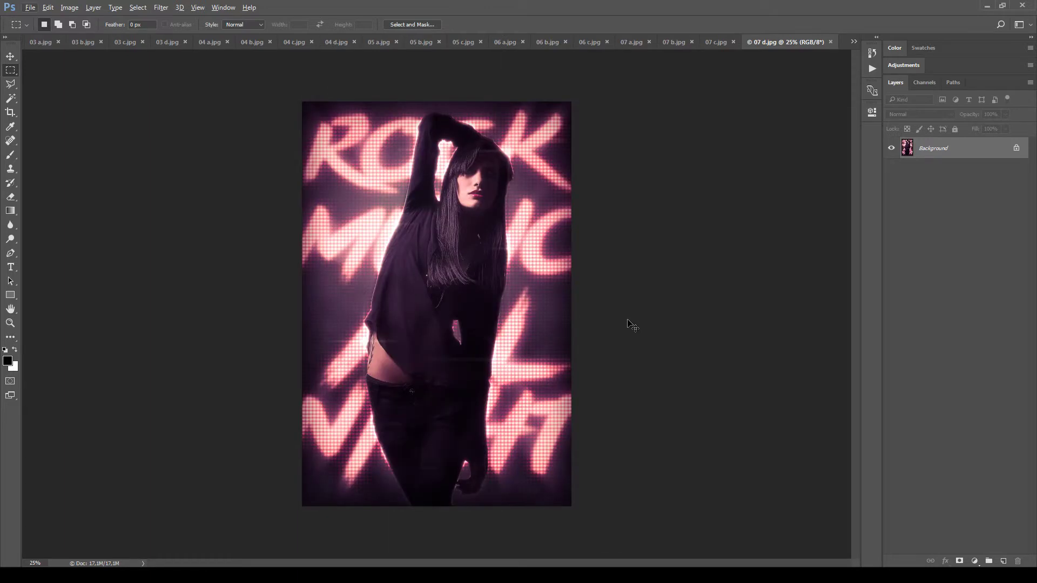
key(ctrl+Tab)
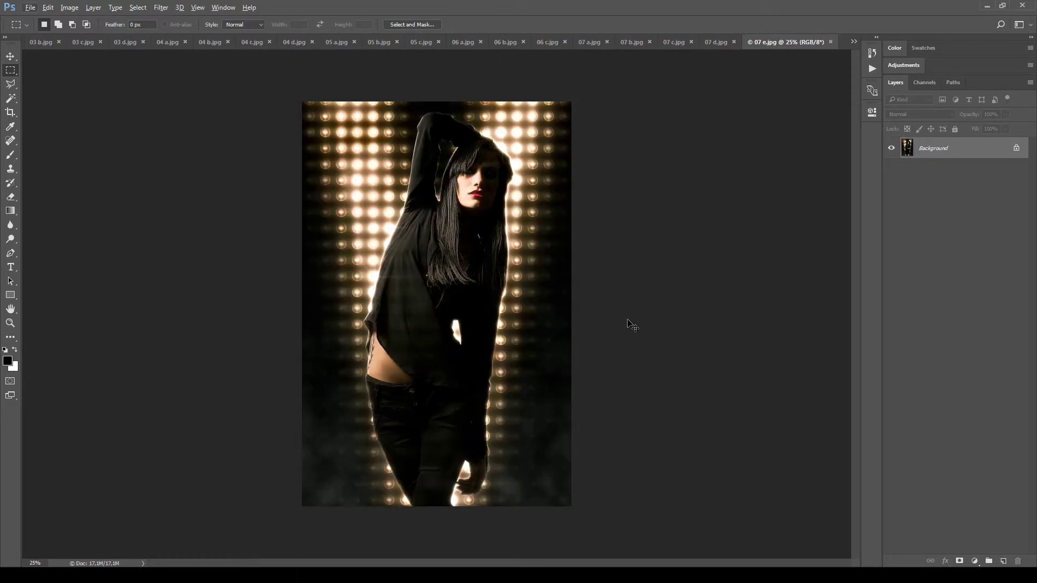
Step: Review the 08 breakdancer and 09 boxer examples, and return to the title image 00.jpg
key(ctrl+Tab)
key(ctrl+Tab)
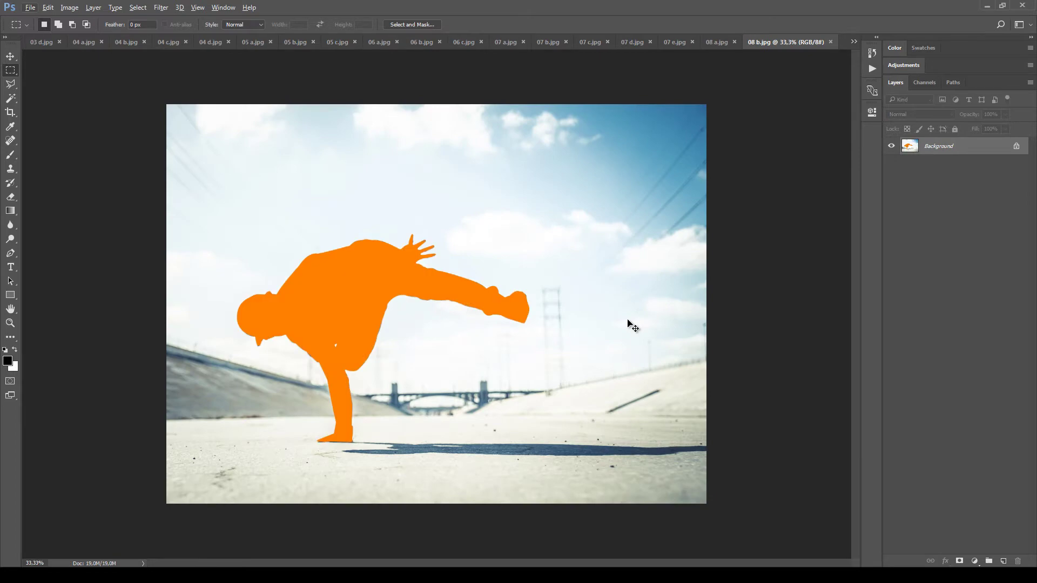
key(ctrl+Tab)
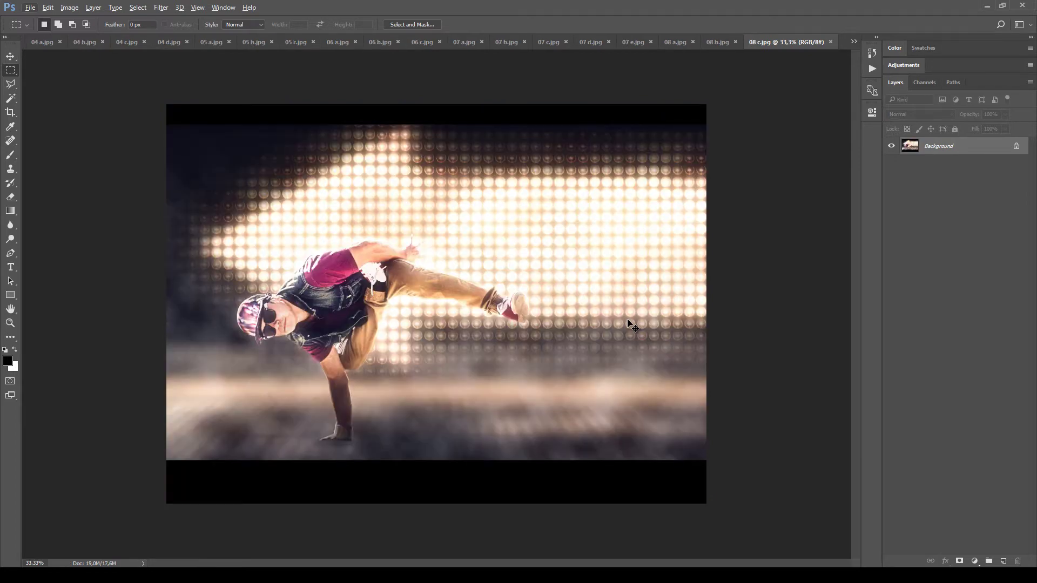
key(ctrl+Tab)
key(ctrl+Tab)
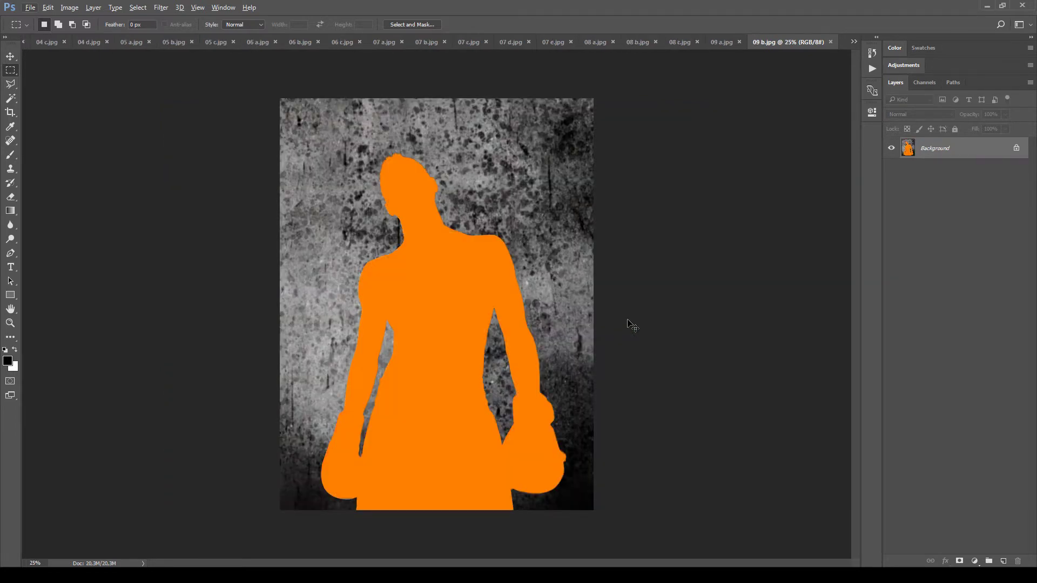
key(ctrl+Tab)
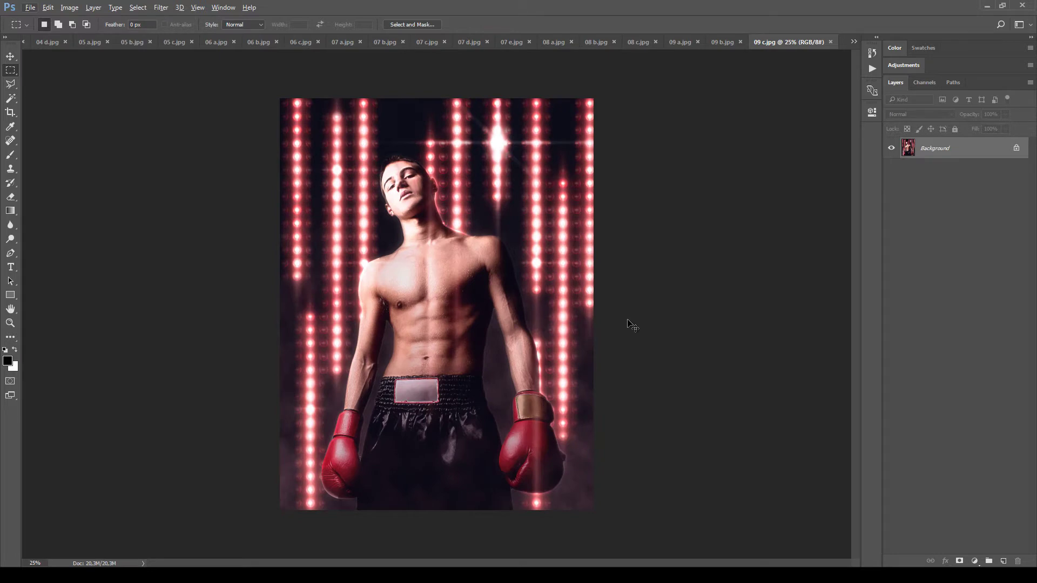
key(ctrl+Tab)
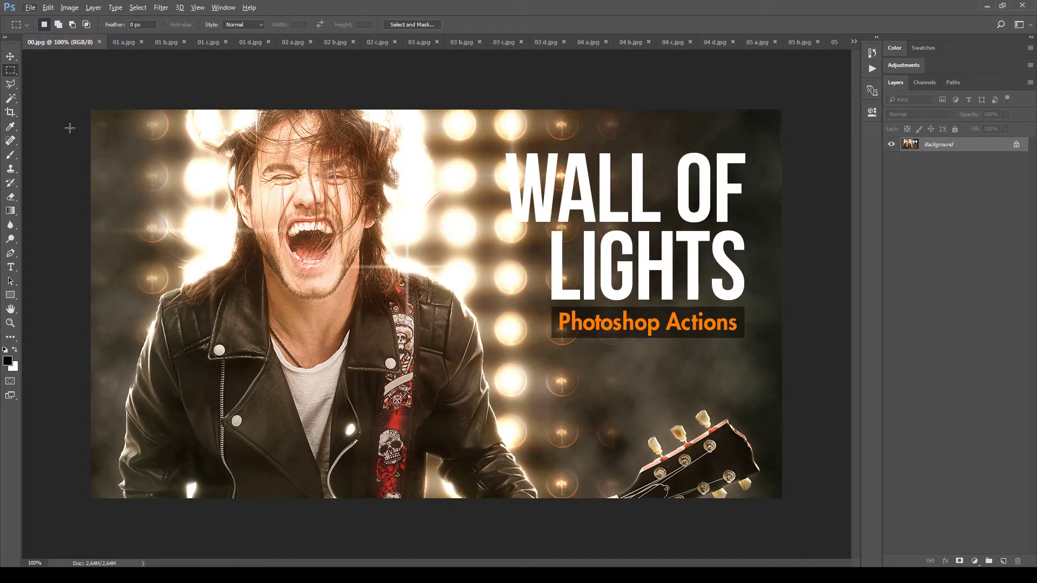
Step: Close all open images and open the 01 PSD file from the Demo Files Images folder
click(30, 8)
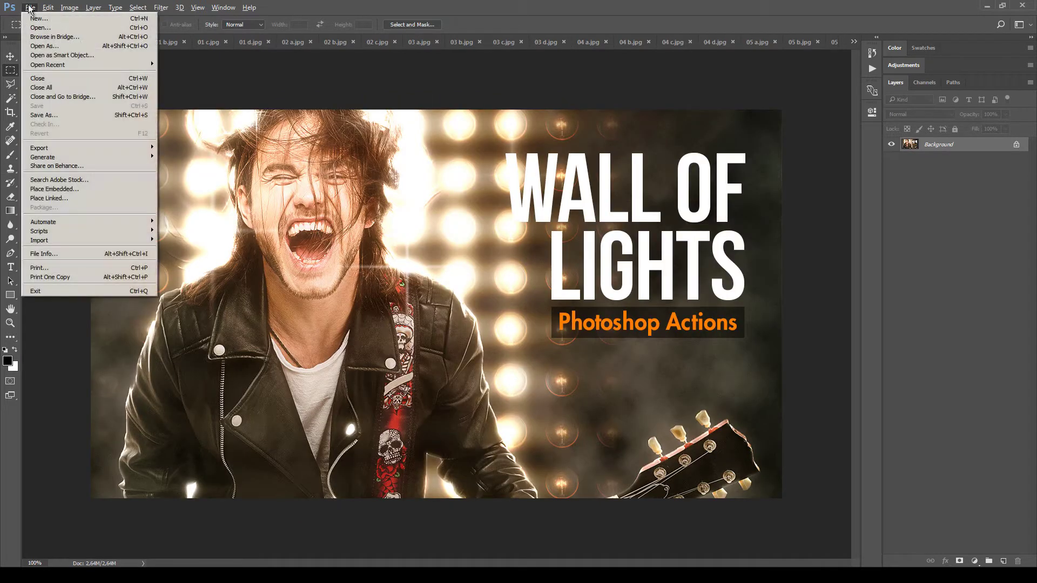
click(65, 87)
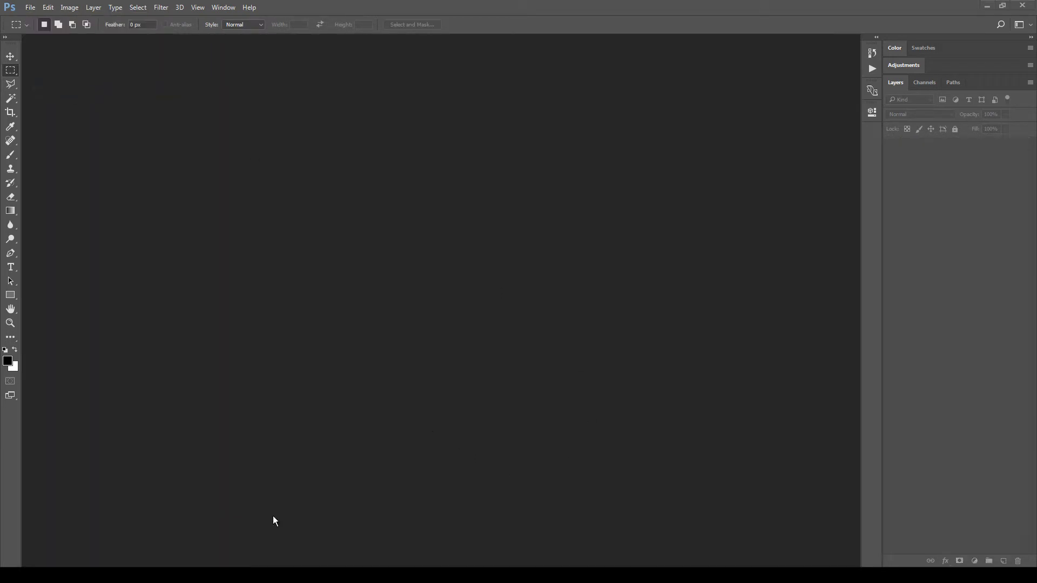
click(30, 7)
click(45, 28)
click(157, 86)
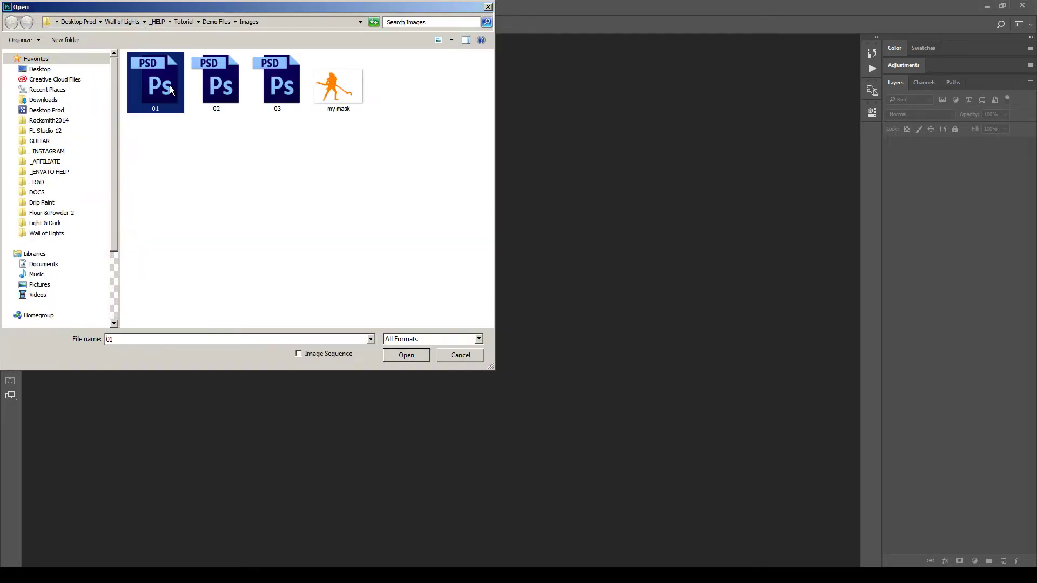
click(405, 355)
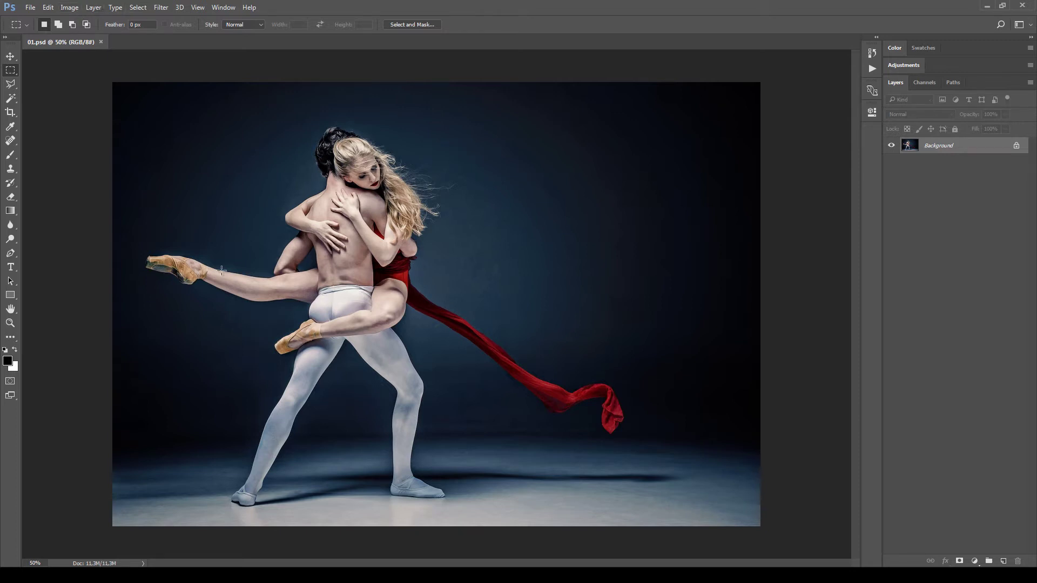
Step: Check the colour mode and bit depth of 01.psd
click(75, 10)
mouse_move(78, 20)
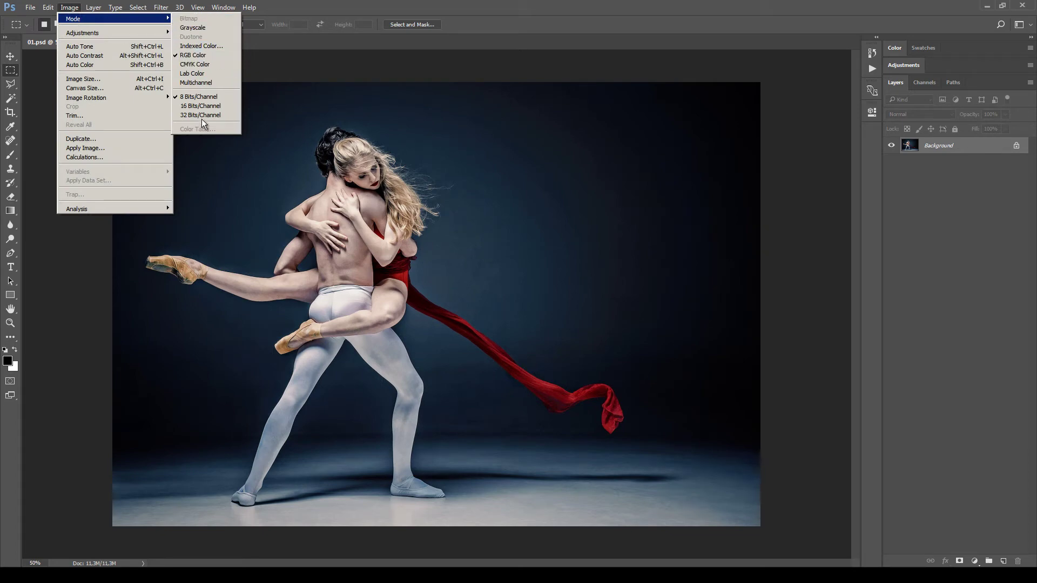
click(99, 291)
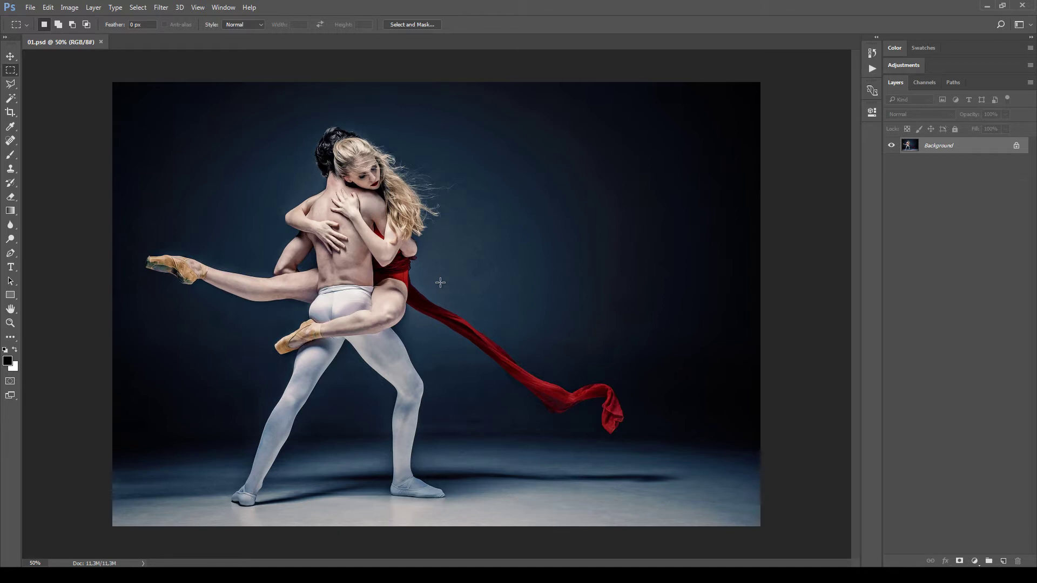
Step: Check the pixel dimensions and resolution of 01.psd in Image Size, and leave them as they are
click(69, 7)
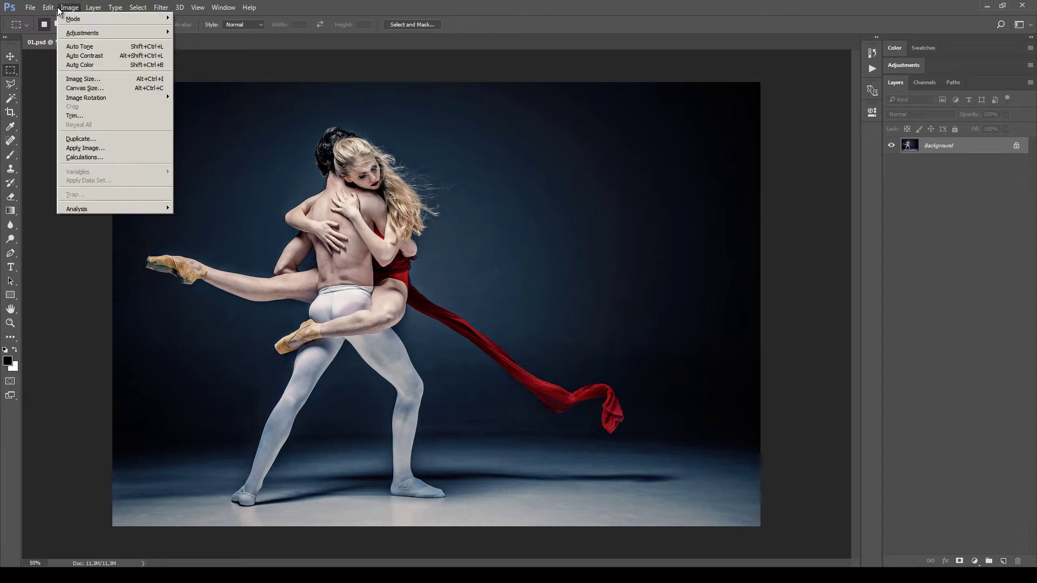
click(81, 79)
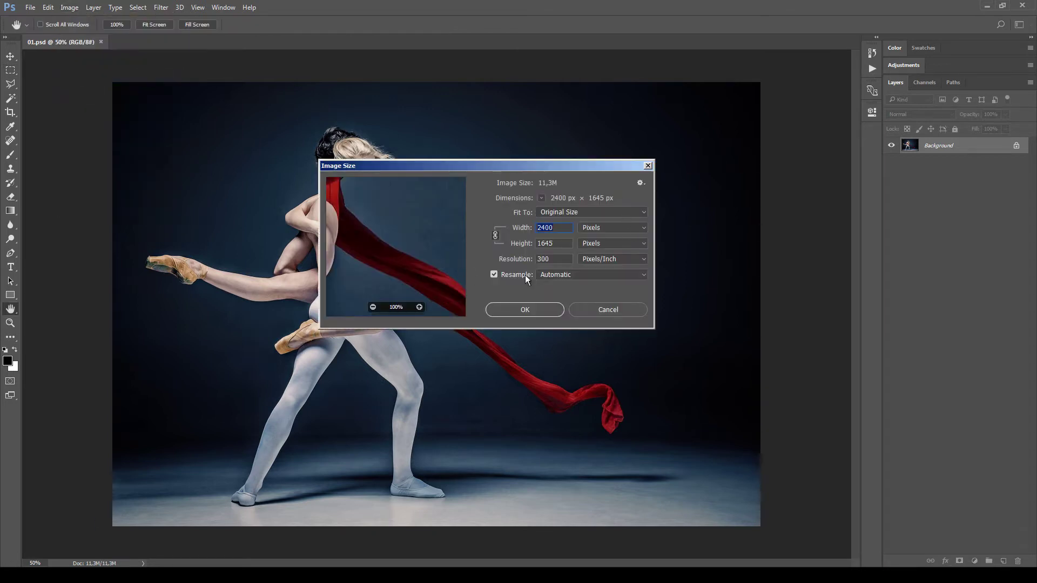
click(558, 230)
double_click(551, 228)
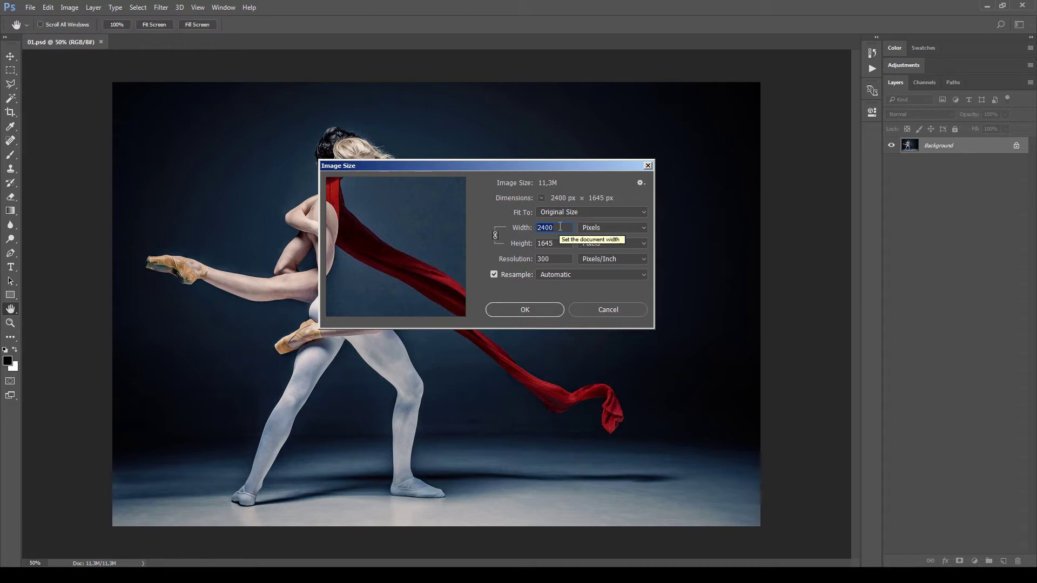
drag(563, 157, 543, 193)
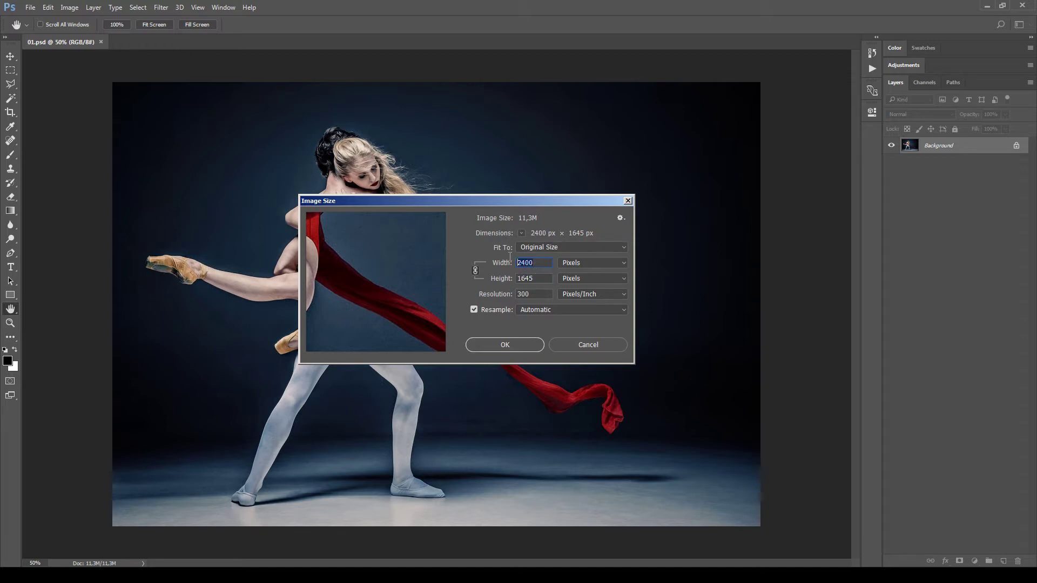
click(588, 344)
key(m)
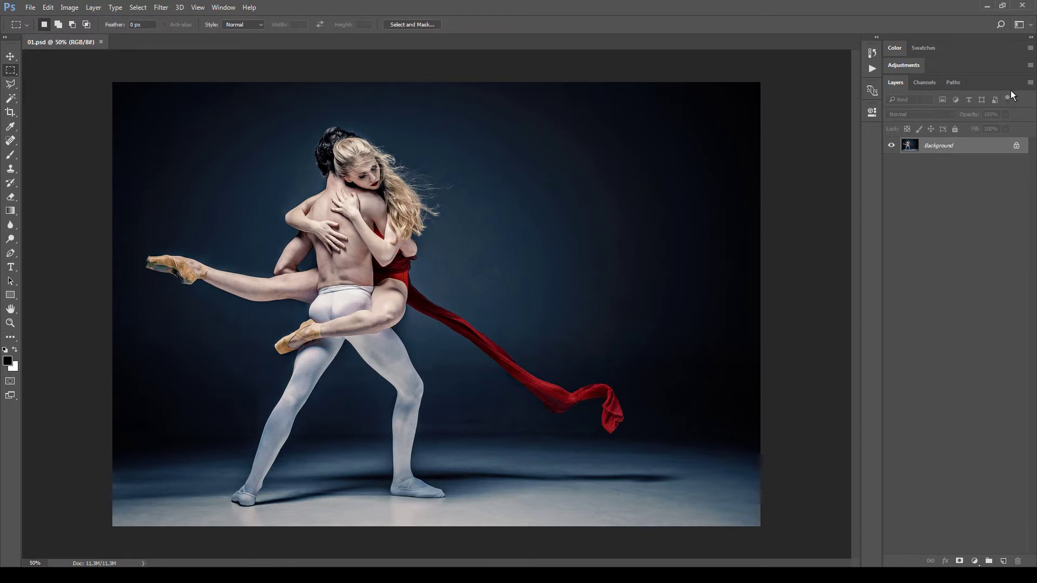
Step: Check in the Layers Panel Options that "copy" is added to copied layers and groups
click(1030, 84)
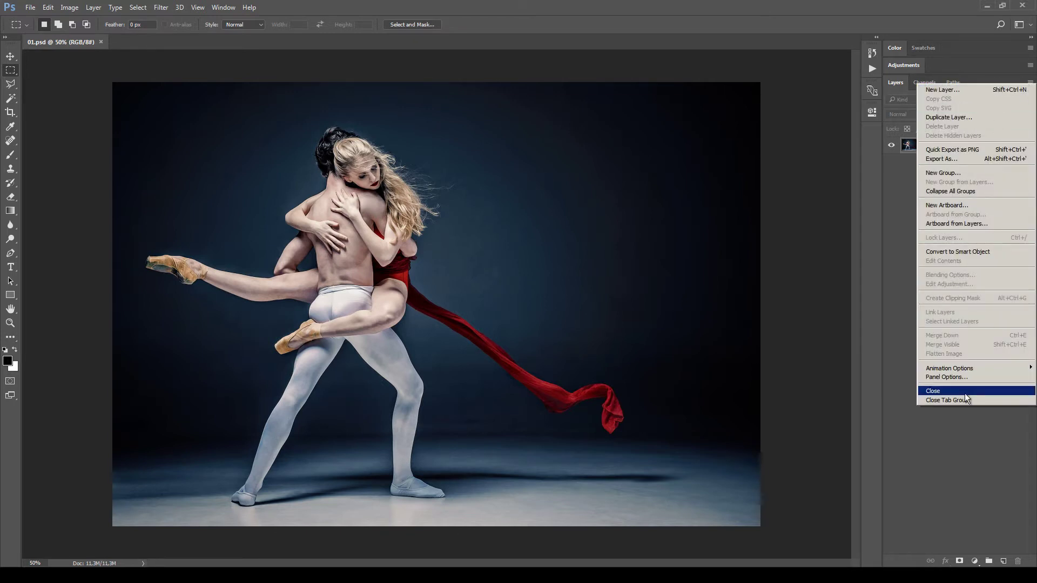
click(967, 378)
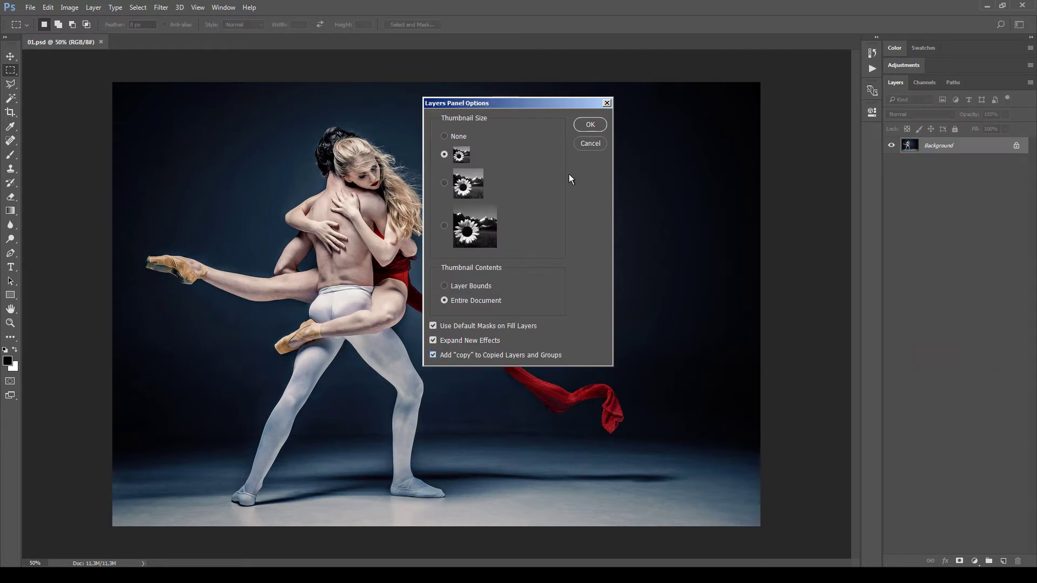
click(590, 124)
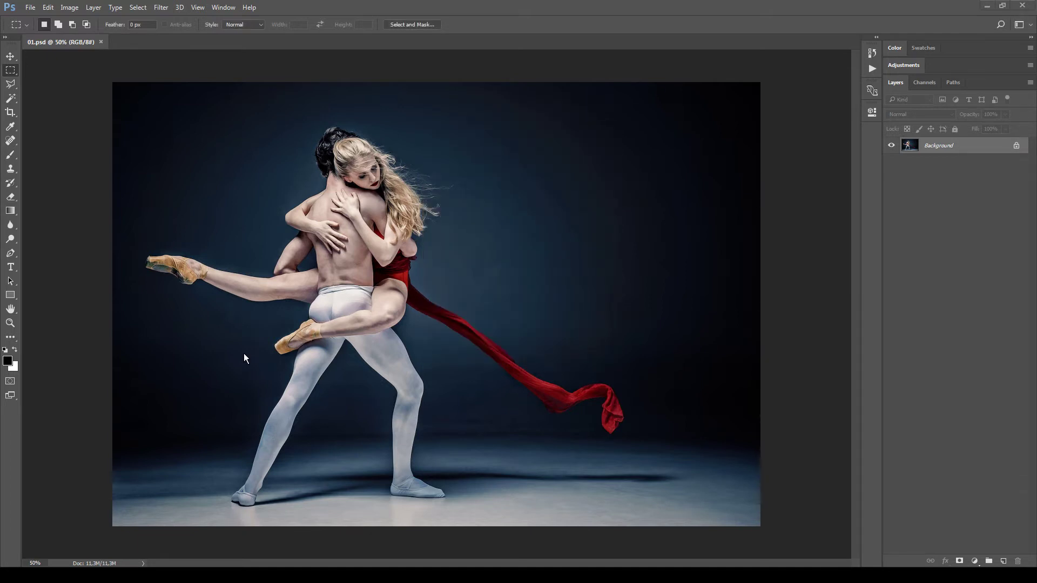
Step: Open the list of actions and delete the Default Actions set
click(224, 7)
click(229, 74)
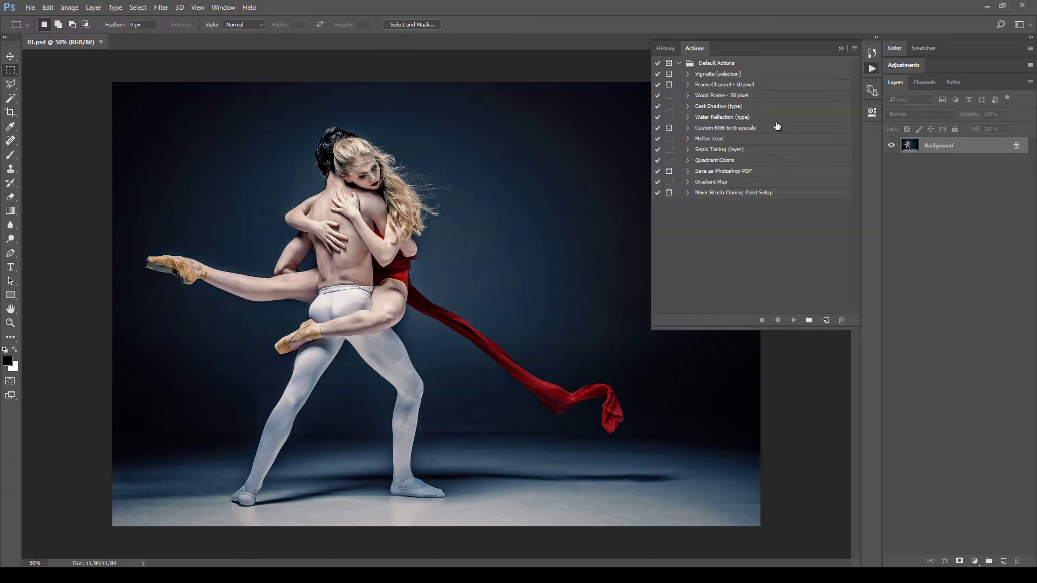
drag(716, 64, 841, 320)
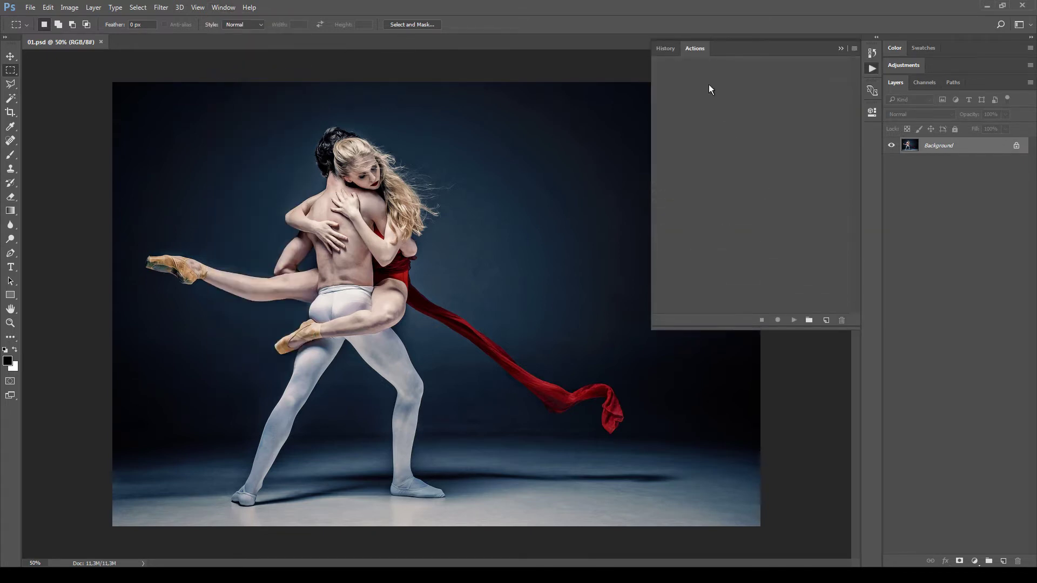
Step: Load the action file Wall of Lights - Photoshop Actions from the Addon folder
click(854, 48)
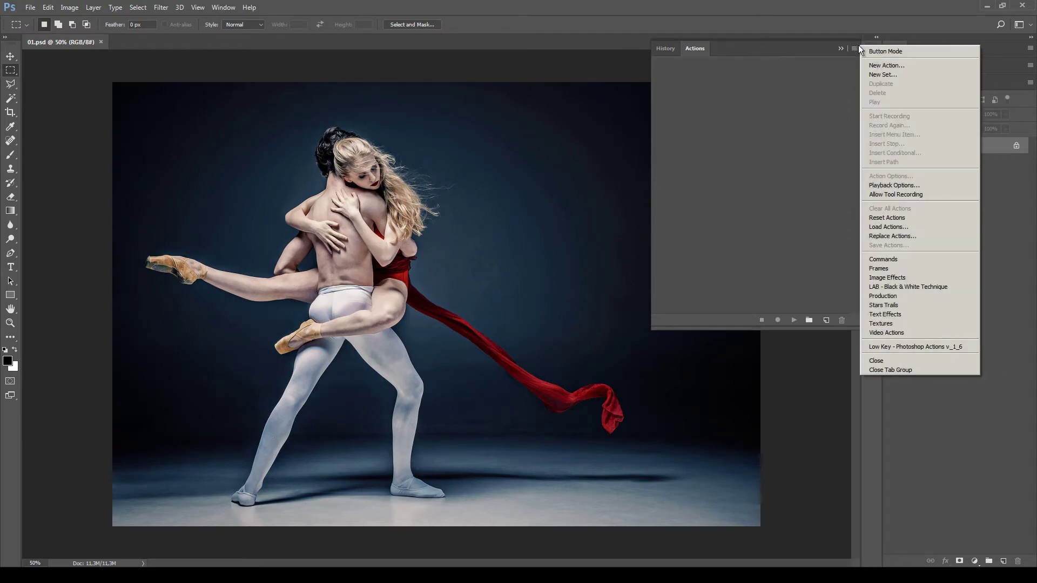
click(922, 227)
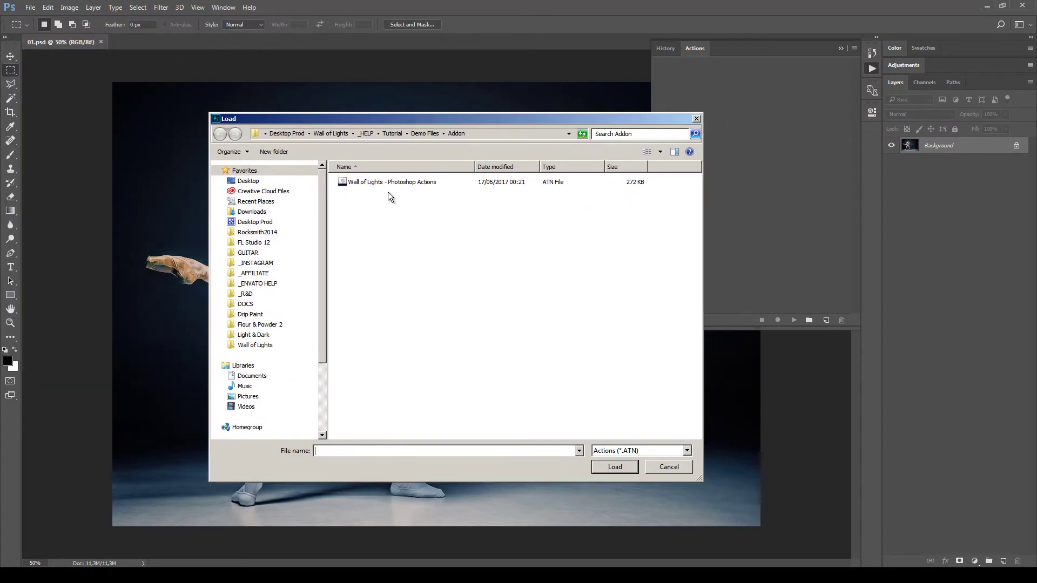
click(391, 183)
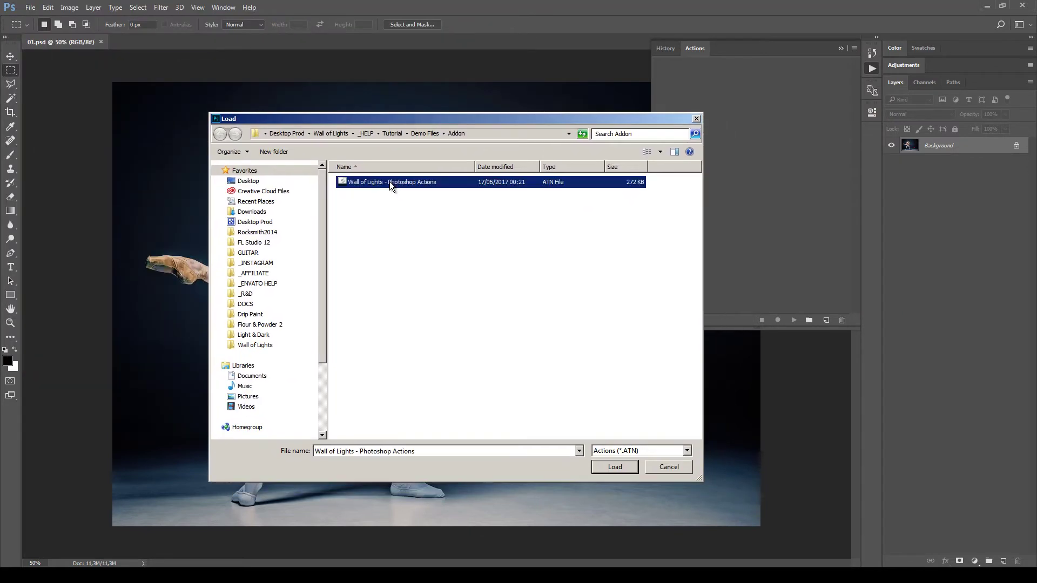
click(612, 463)
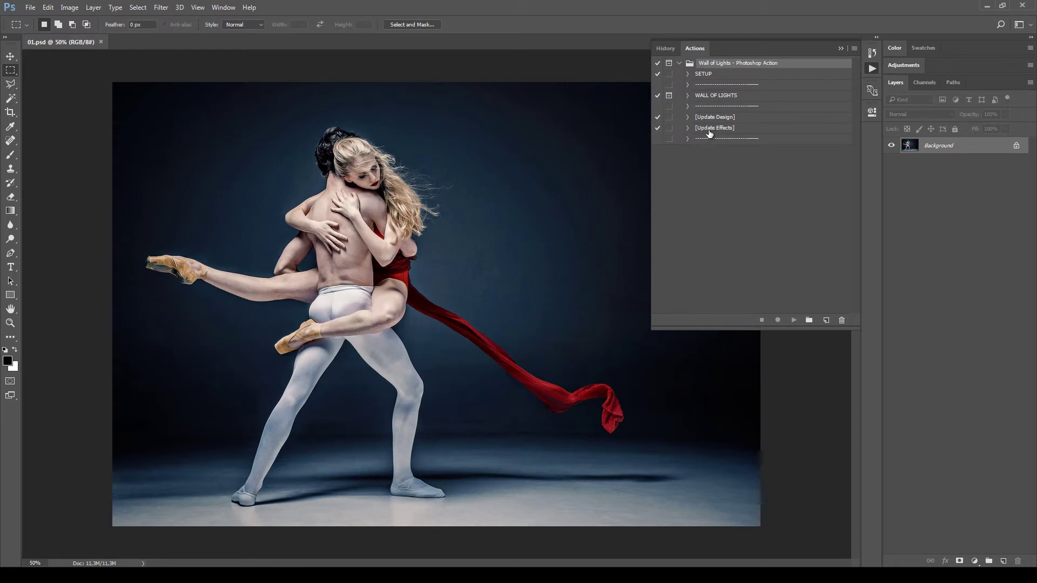
Step: Look through the SETUP, WALL OF LIGHTS, Update Design and Update Effects actions, and collapse the action list
click(716, 76)
click(718, 96)
click(714, 127)
click(713, 116)
click(716, 96)
click(715, 74)
click(715, 95)
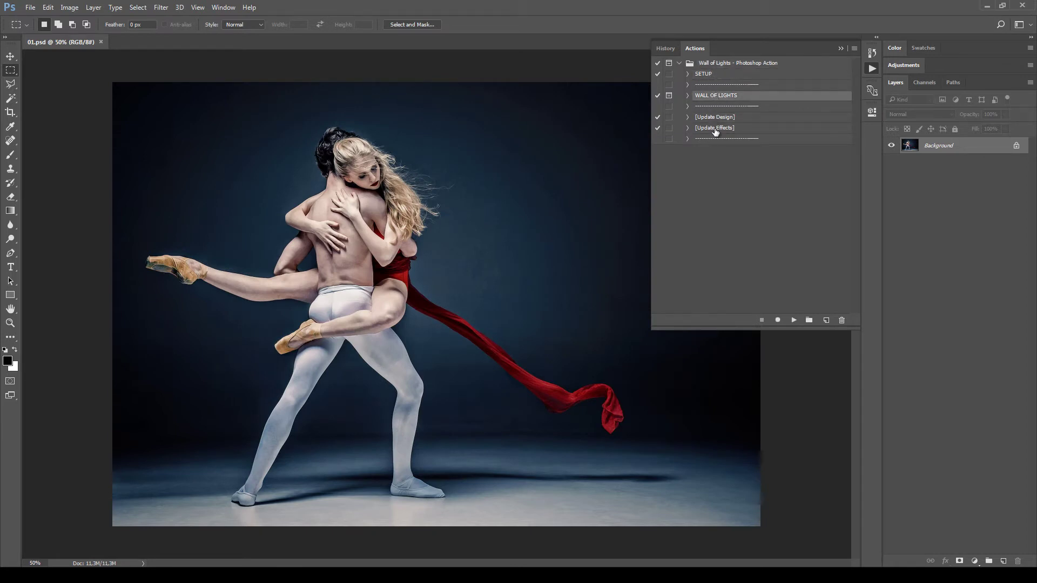
click(714, 129)
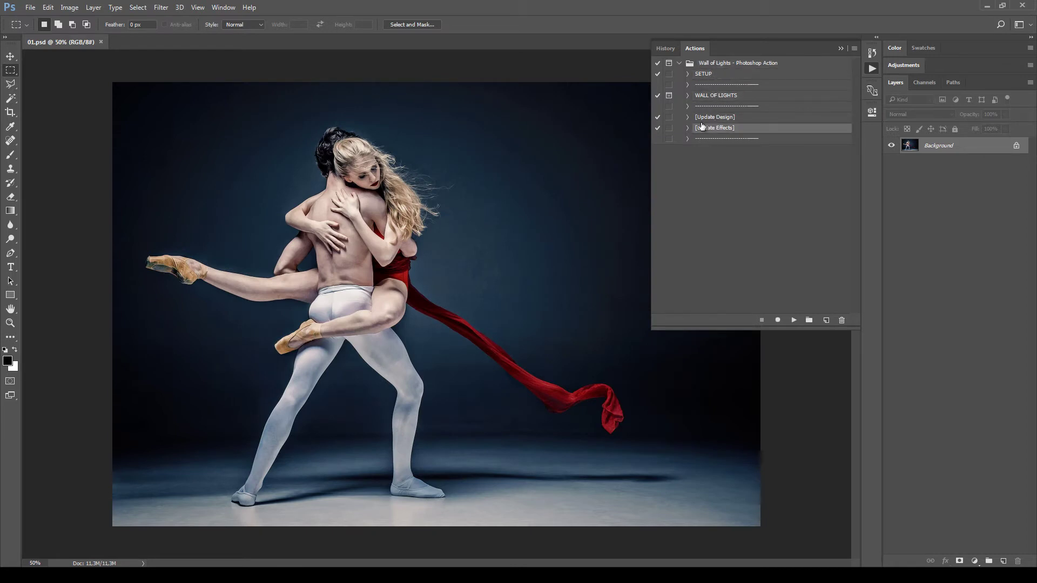
click(841, 49)
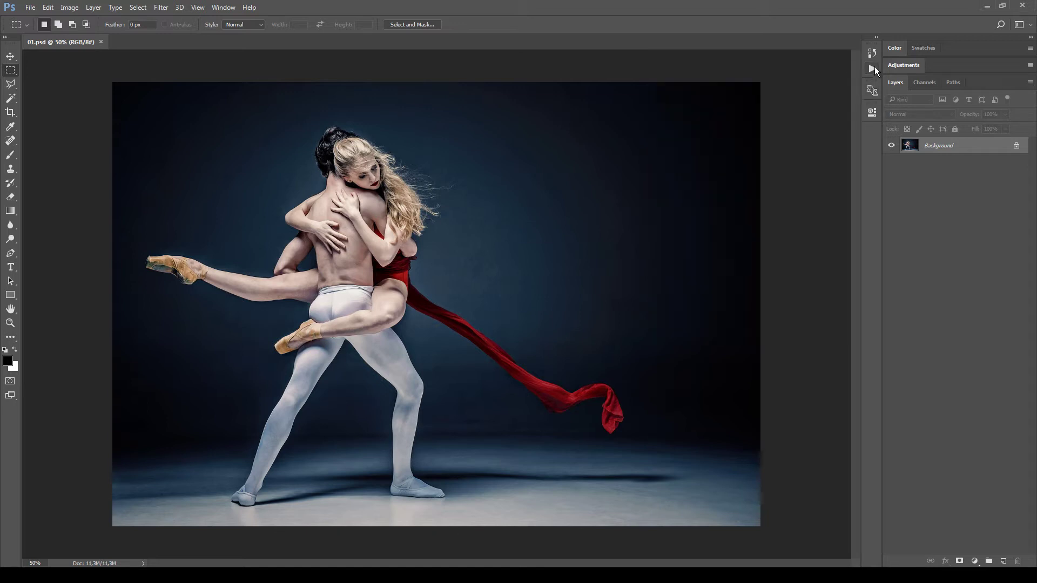
Step: Delete all existing patterns, from Right Diagonal Line 1 to Yellow Mums, in the Preset Manager
click(49, 7)
mouse_move(108, 306)
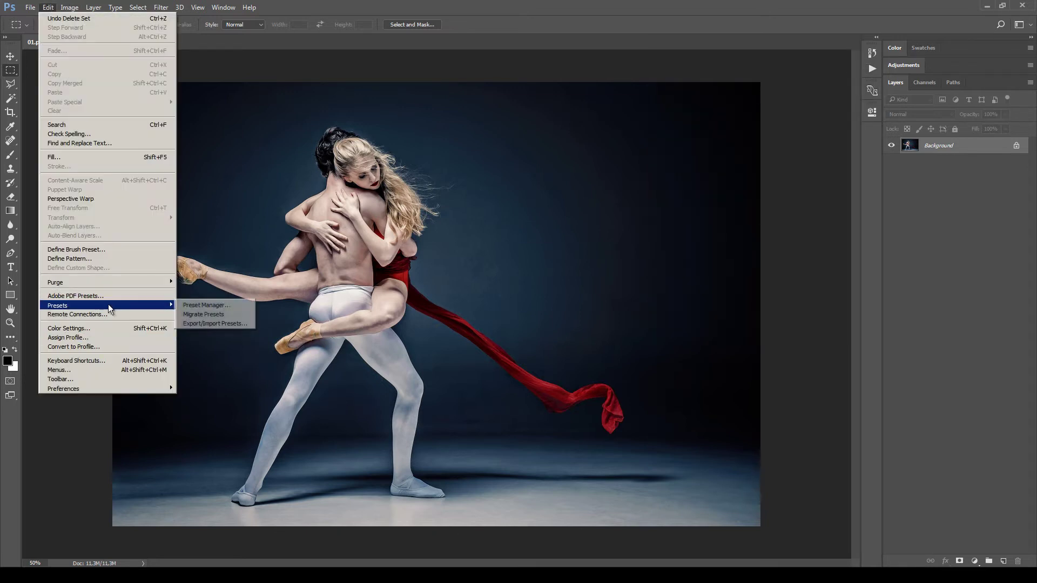
click(224, 309)
drag(458, 122, 435, 189)
click(436, 179)
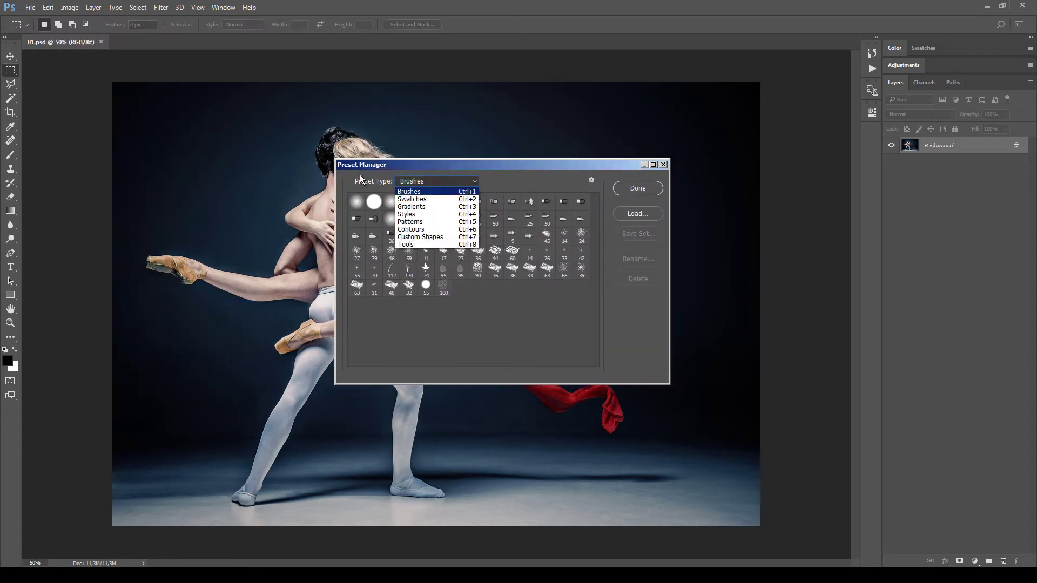
click(411, 222)
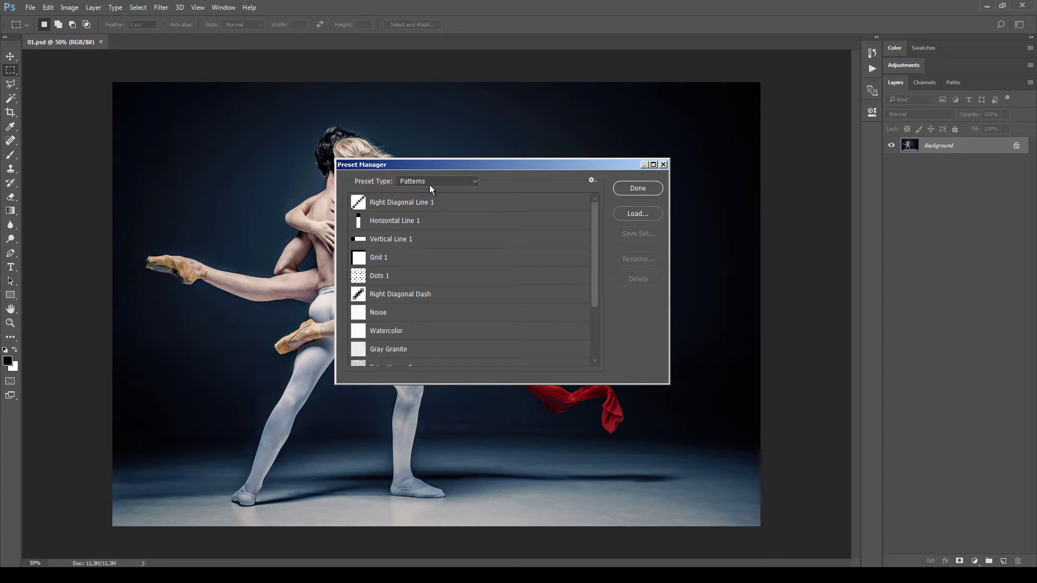
click(466, 205)
drag(597, 231, 595, 358)
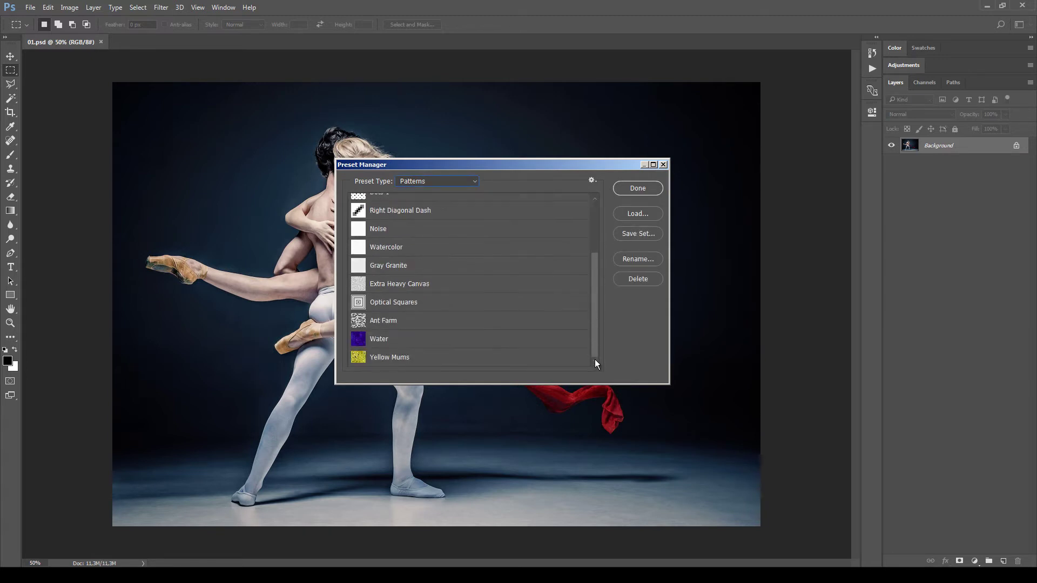
shift+click(413, 356)
click(638, 278)
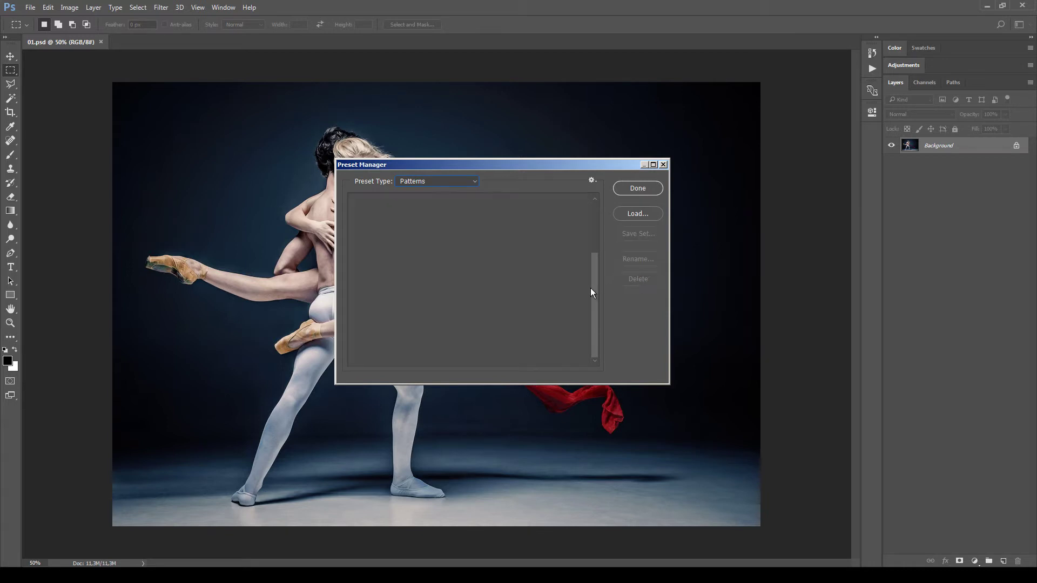
Step: Load the pattern file Wall of Lights - Patterns from the Addon folder
click(643, 214)
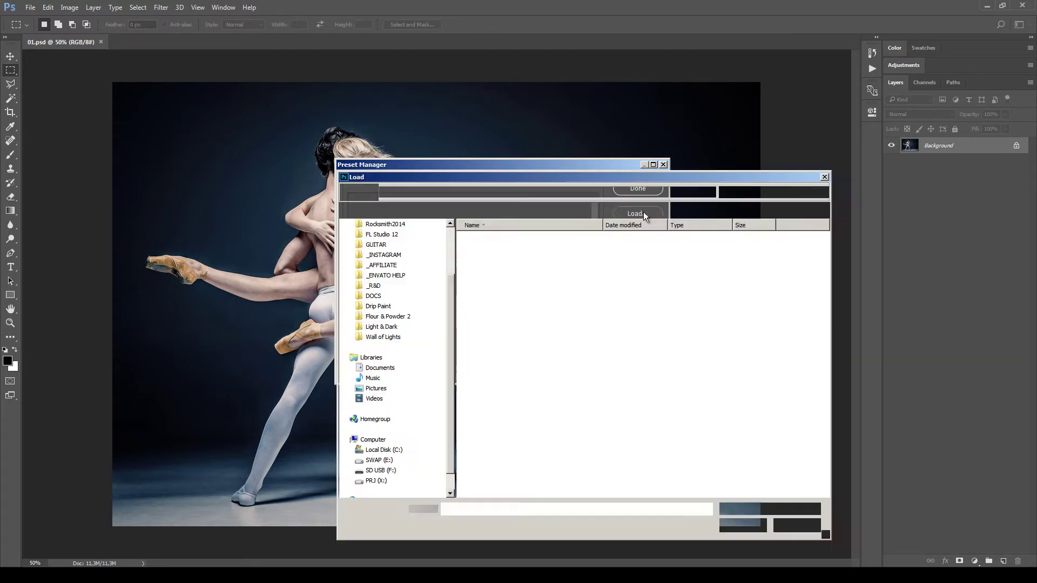
click(499, 242)
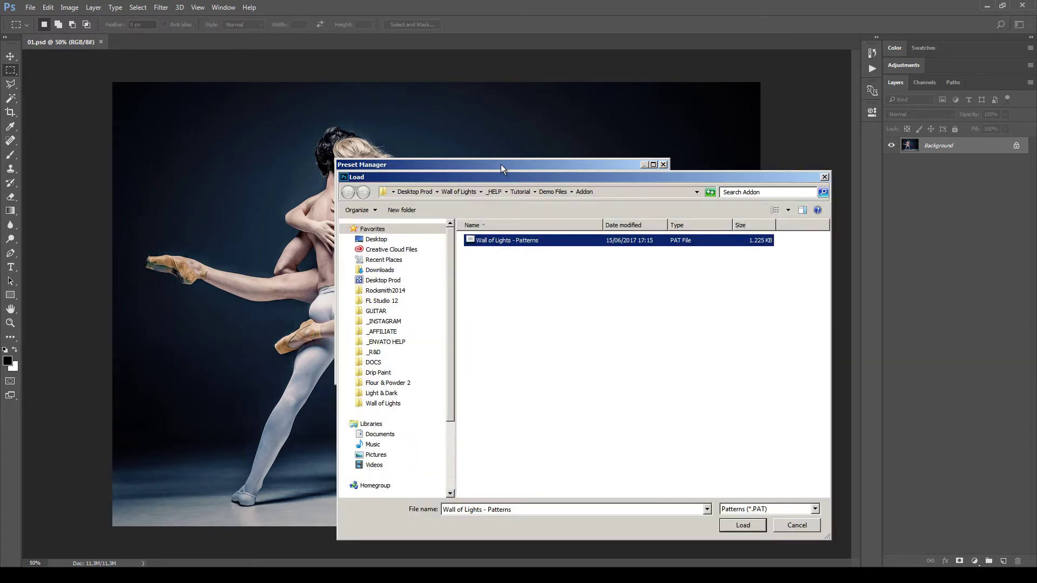
drag(501, 173, 424, 147)
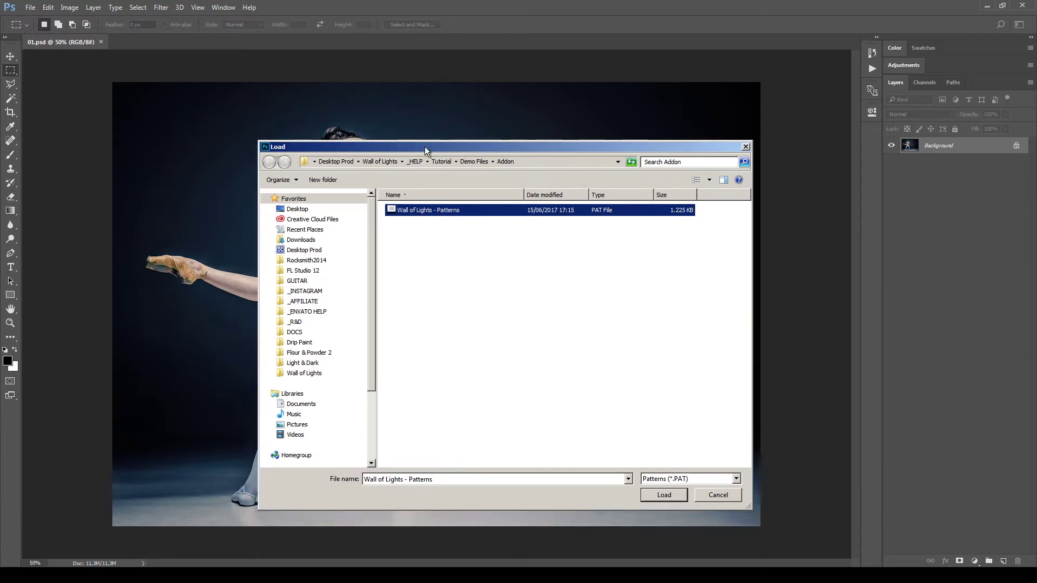
click(663, 499)
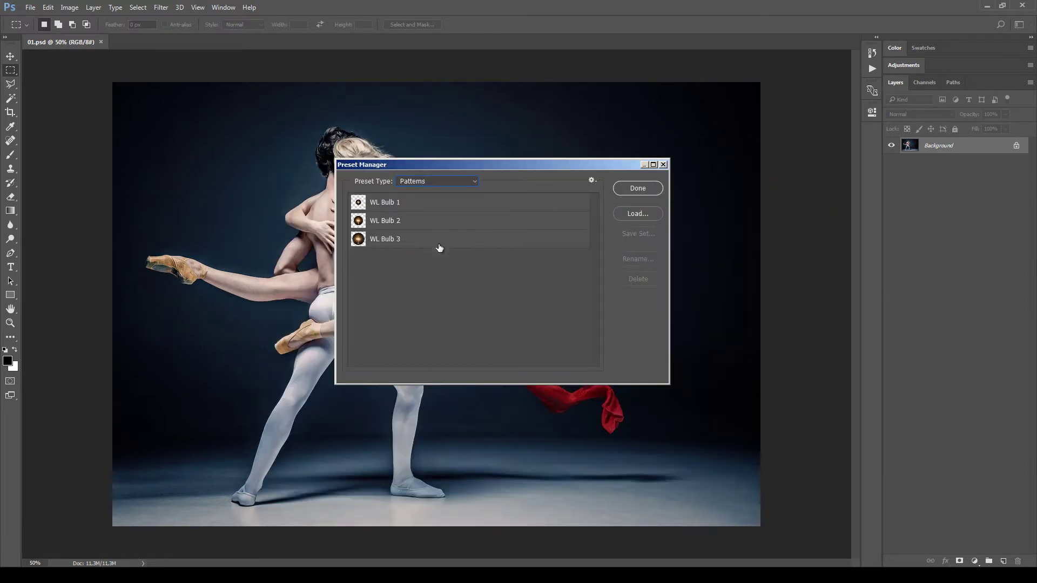
Step: Review the loaded patterns WL Bulb 1, WL Bulb 2 and WL Bulb 3, and close the Preset Manager
click(368, 206)
click(397, 225)
key(Down)
key(Up)
key(Up)
key(Down)
key(Down)
click(397, 221)
click(394, 201)
click(637, 188)
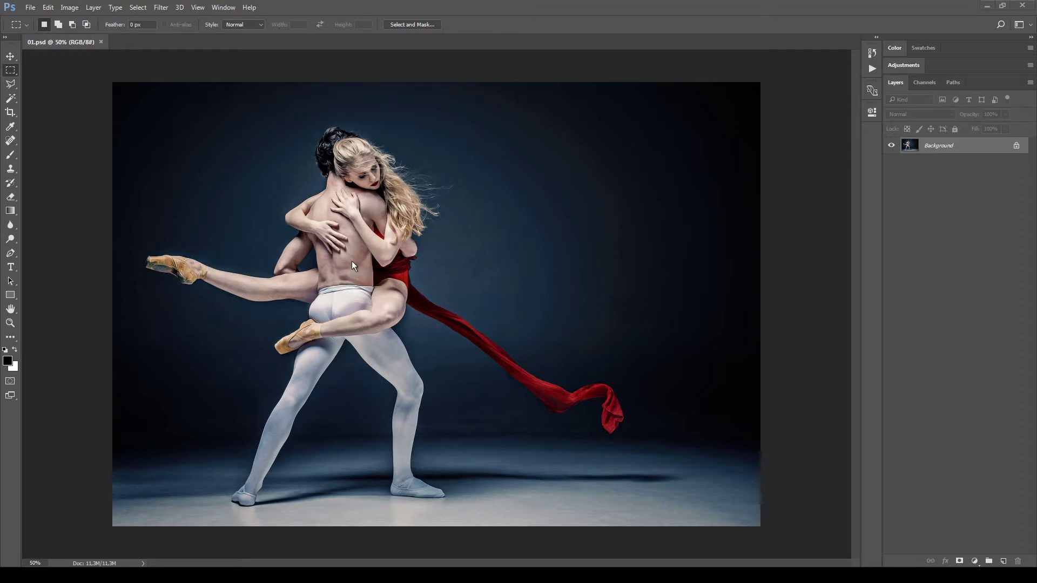
Step: Create a new layer above the Background and name it mask
click(1004, 562)
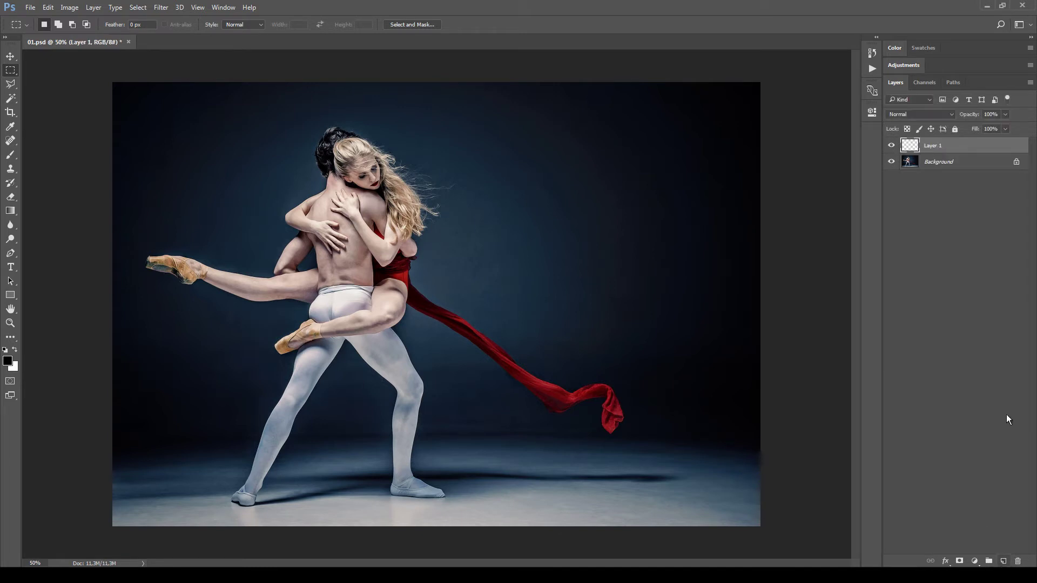
double_click(935, 145)
text(mask)
key(Return)
Step: Choose the Brush tool and set the foreground colour to orange with hue 30°, saturation 100% and full brightness
click(12, 183)
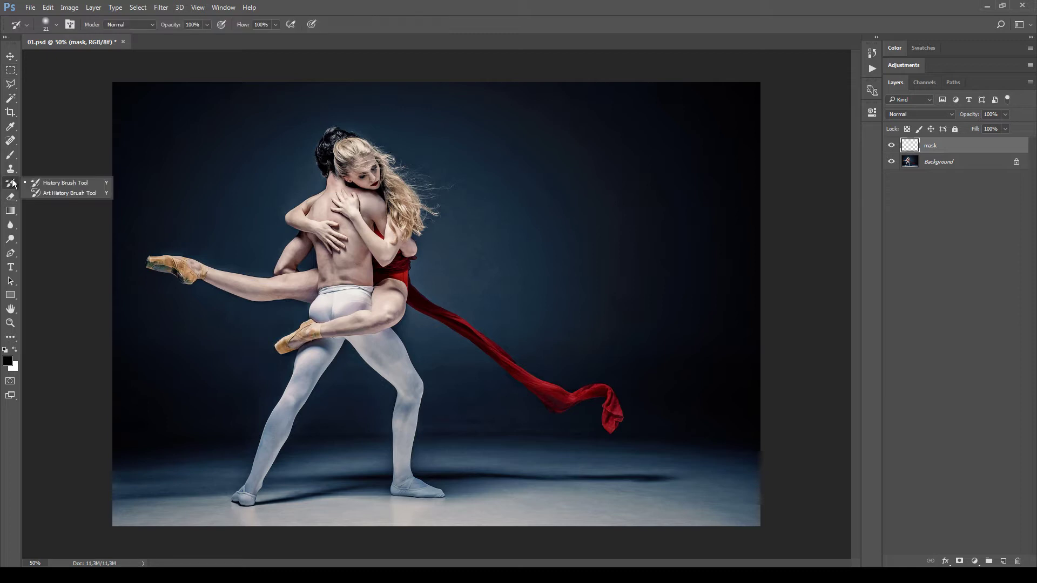
click(10, 155)
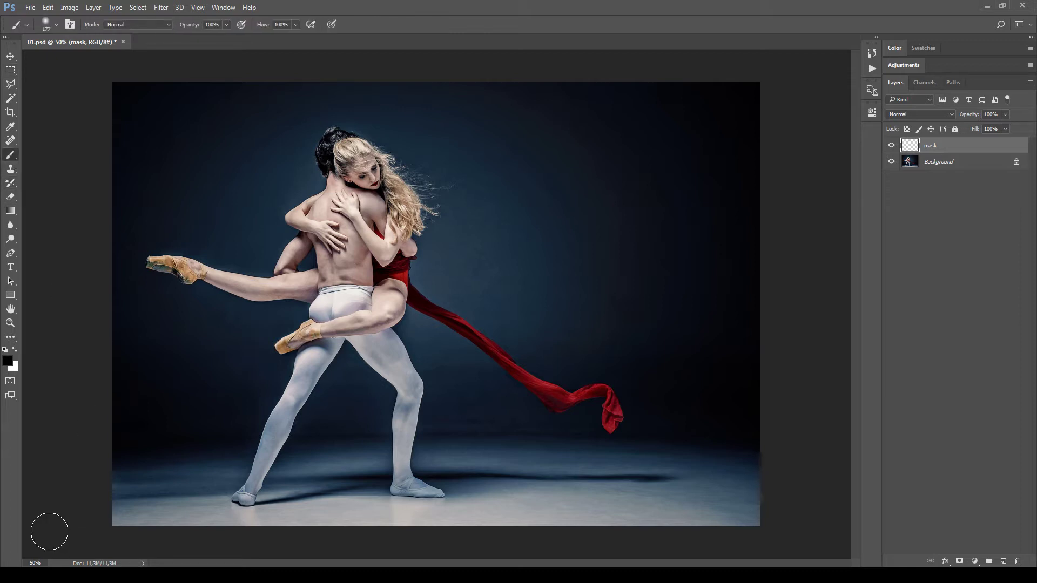
click(9, 367)
text(30)
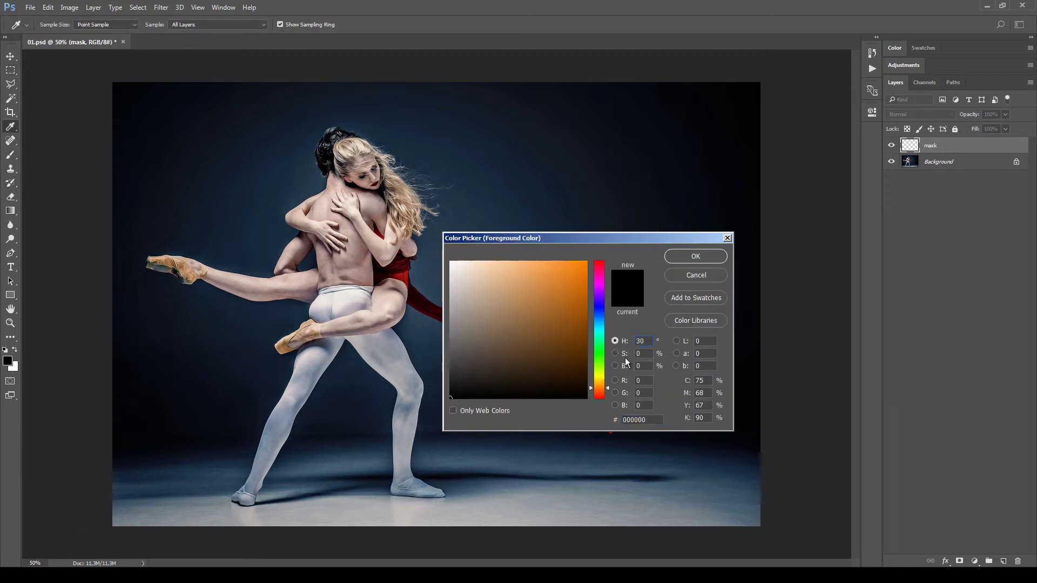
click(615, 354)
drag(602, 342, 598, 261)
click(615, 366)
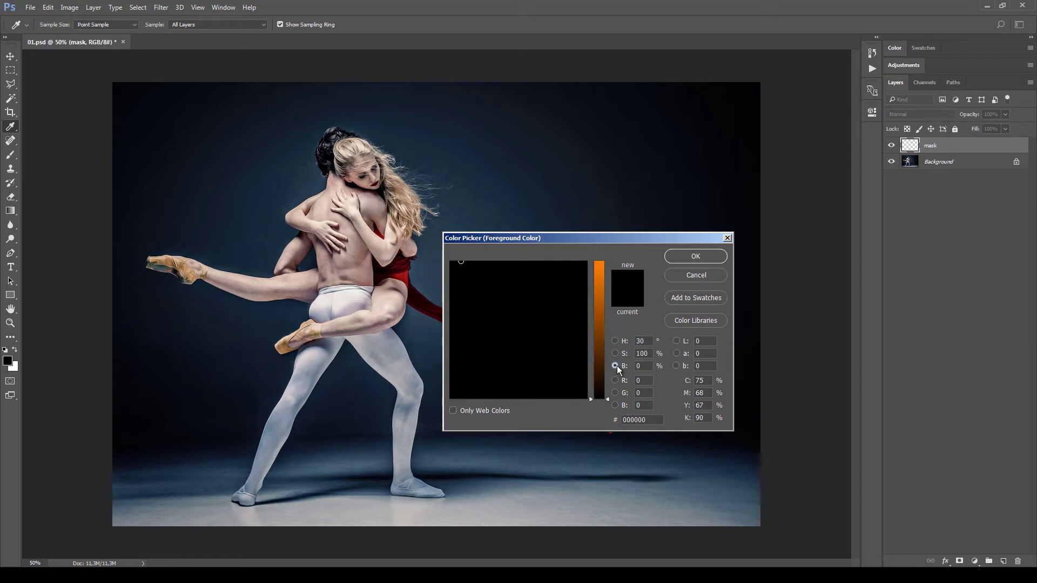
drag(597, 354, 599, 261)
click(695, 256)
Step: Paint over the dancers' torsos and upper legs on the mask layer with a hard 105 px brush, and switch to the Pen tool
right_click(334, 250)
drag(410, 306, 516, 306)
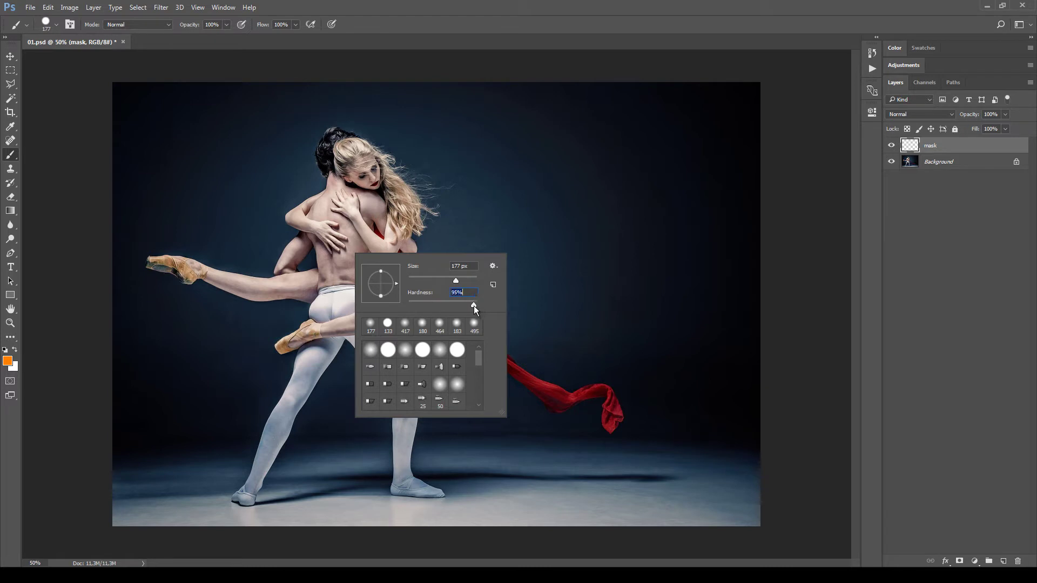
drag(456, 280, 444, 280)
click(351, 227)
mouse_move(351, 224)
mouse_down()
mouse_move(353, 274)
mouse_move(375, 274)
mouse_move(378, 319)
mouse_move(398, 250)
mouse_move(343, 306)
mouse_move(323, 224)
mouse_move(346, 272)
mouse_move(378, 232)
mouse_move(347, 294)
mouse_move(367, 315)
mouse_move(362, 332)
mouse_move(400, 362)
mouse_move(402, 382)
mouse_move(340, 344)
mouse_move(306, 371)
mouse_move(393, 239)
mouse_move(354, 173)
mouse_up()
mouse_move(363, 273)
mouse_down()
mouse_move(303, 281)
mouse_move(343, 292)
mouse_up()
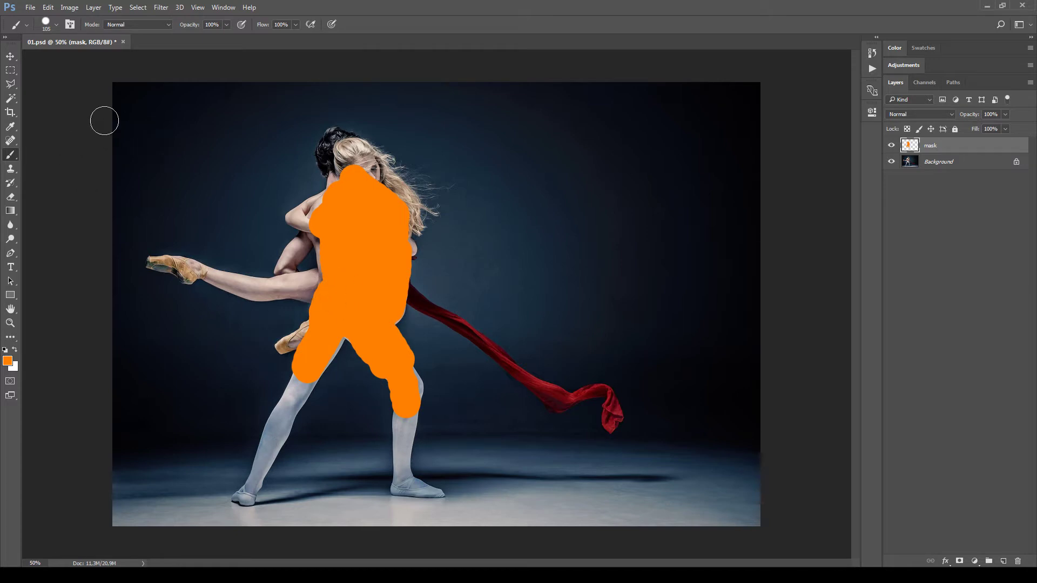
click(8, 69)
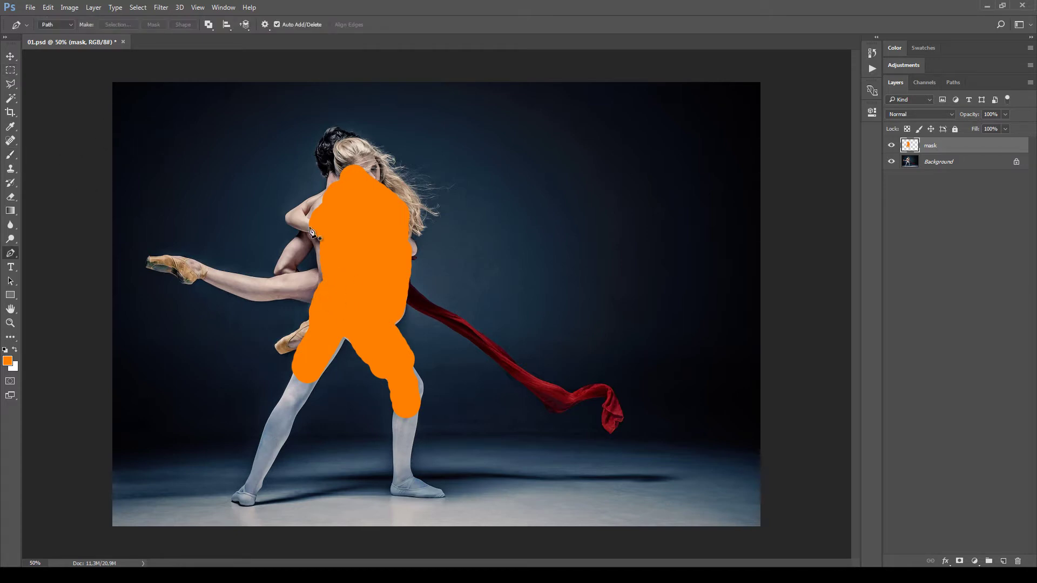
click(10, 85)
click(210, 233)
key(Escape)
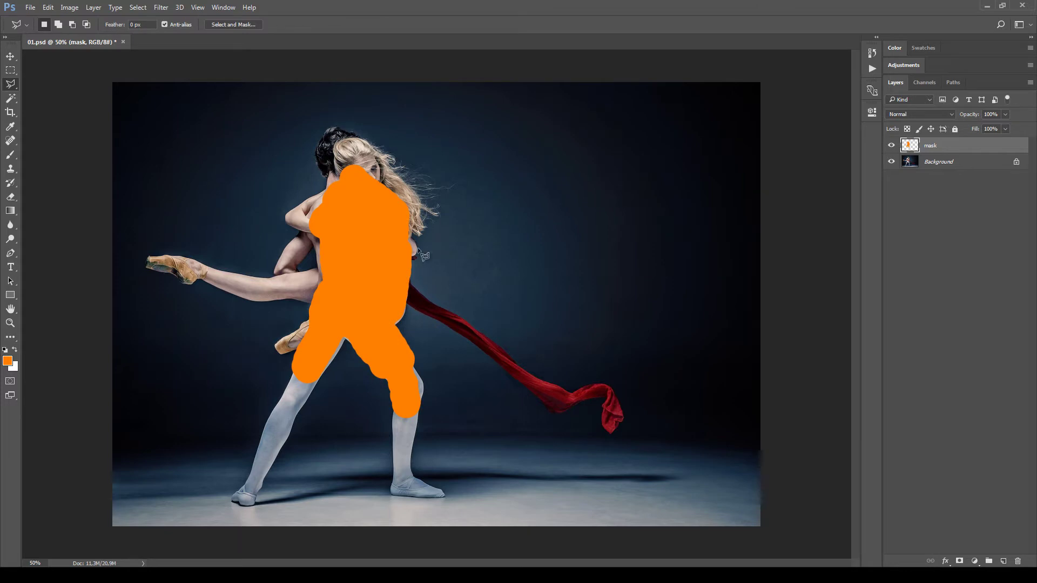
click(10, 253)
click(233, 233)
key(Escape)
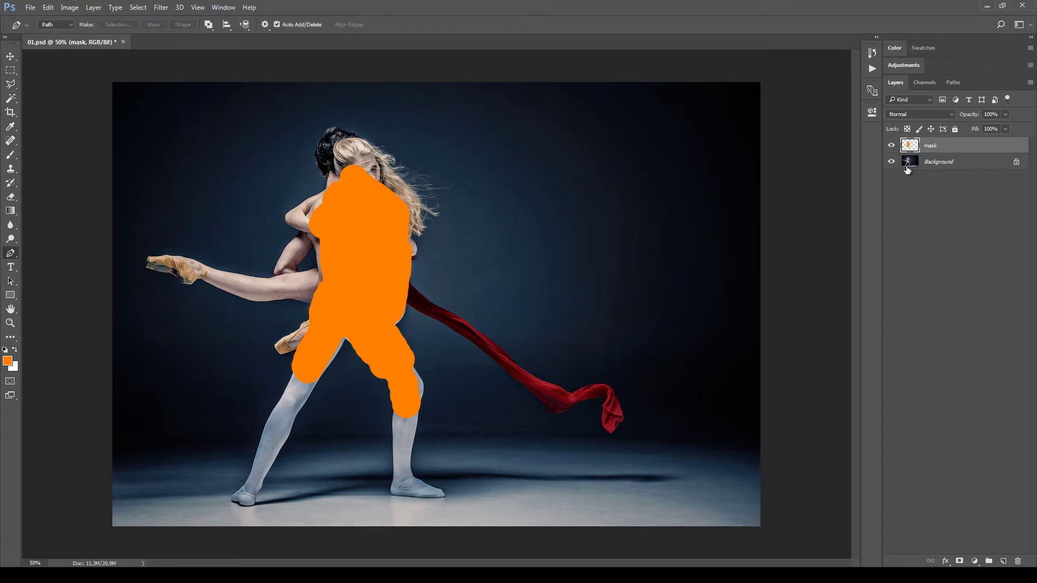
Step: Inspect the painted mask without the Background, and place the my mask.png file as an embedded layer over the photo
click(891, 162)
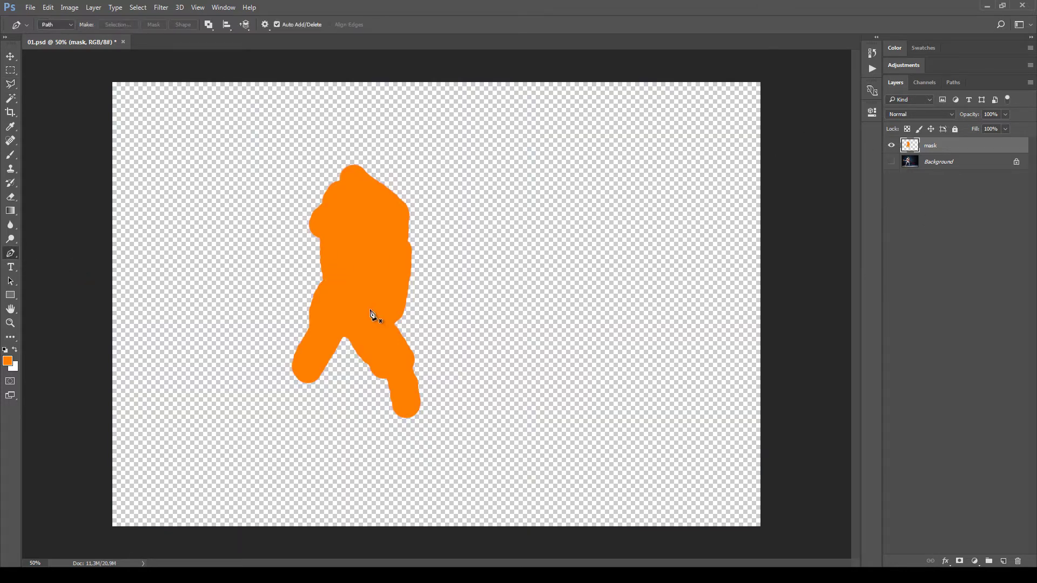
click(891, 162)
click(30, 8)
click(31, 7)
click(30, 7)
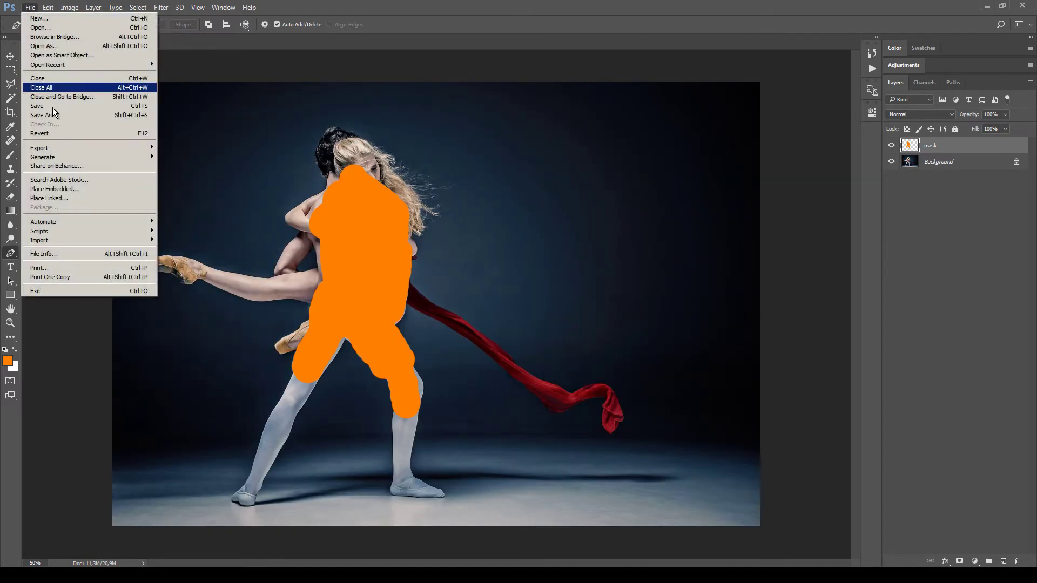
click(91, 188)
double_click(354, 93)
key(Return)
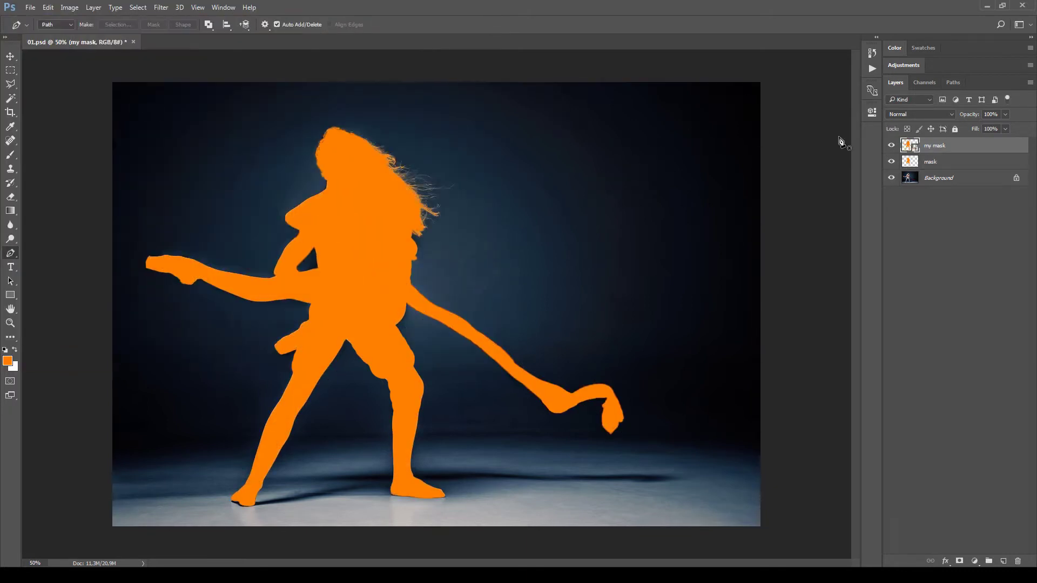
Step: Delete the hand-painted mask layer and check the placed silhouette with the Background hidden and shown
click(940, 162)
click(1017, 561)
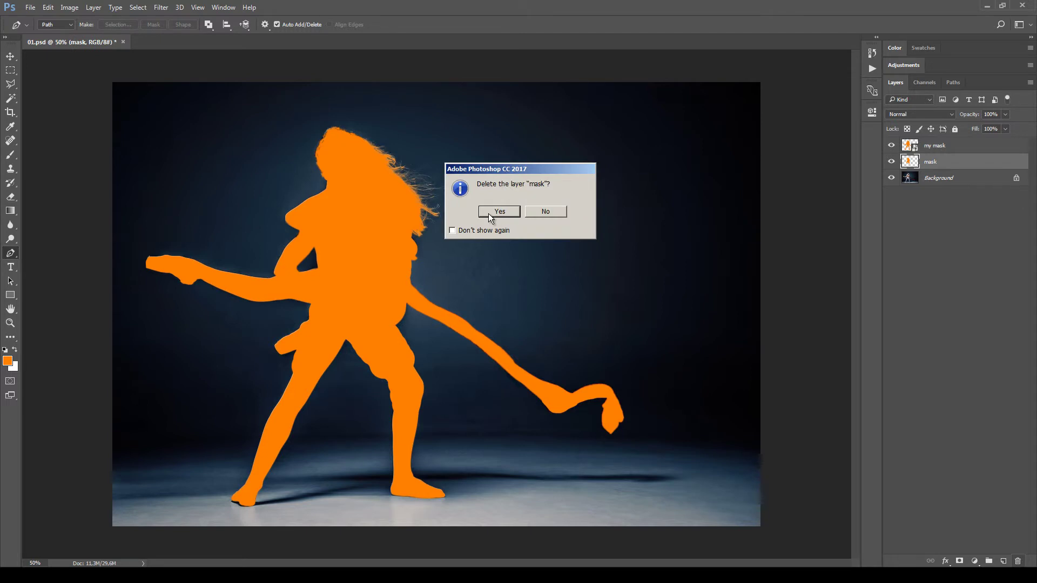
click(497, 211)
click(891, 161)
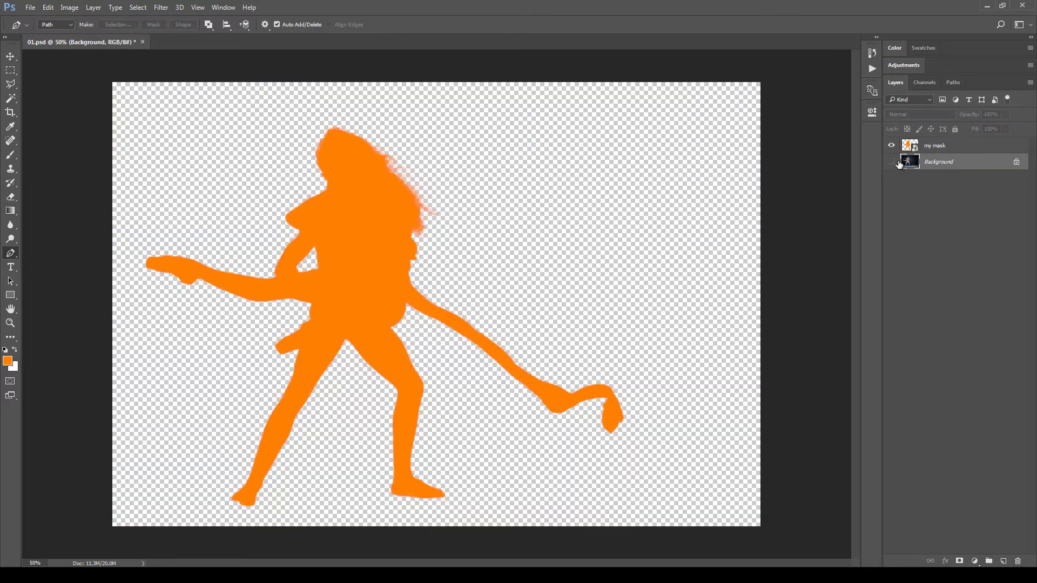
click(891, 161)
click(891, 161)
click(891, 162)
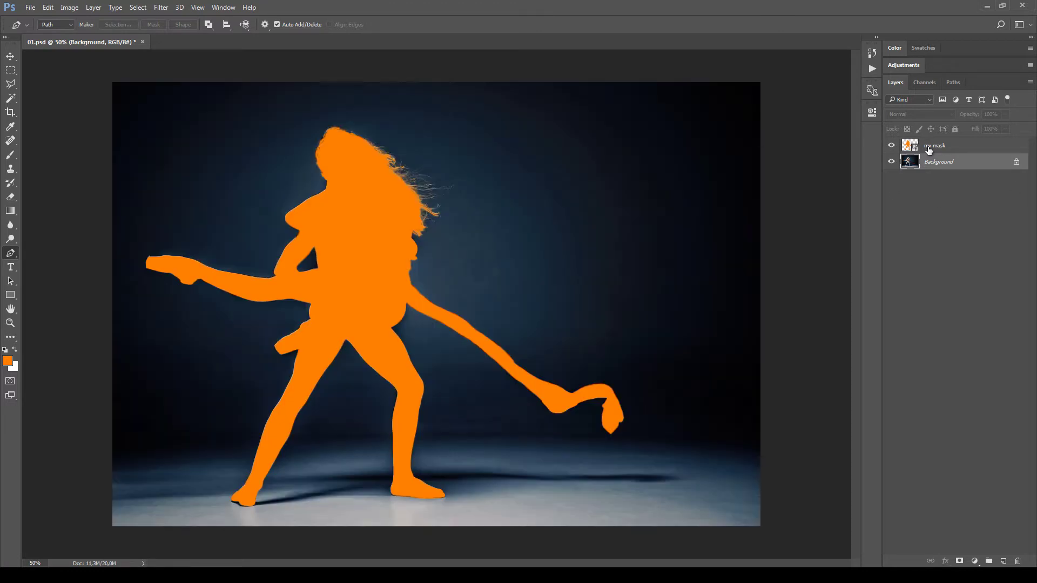
Step: Rename the placed my mask layer as mask
double_click(931, 145)
click(932, 145)
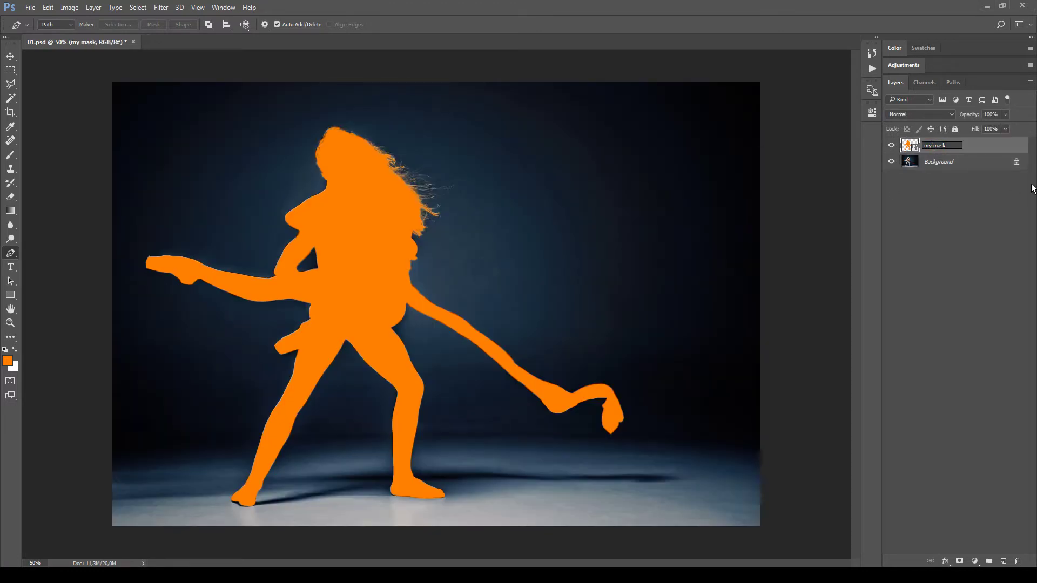
key(Return)
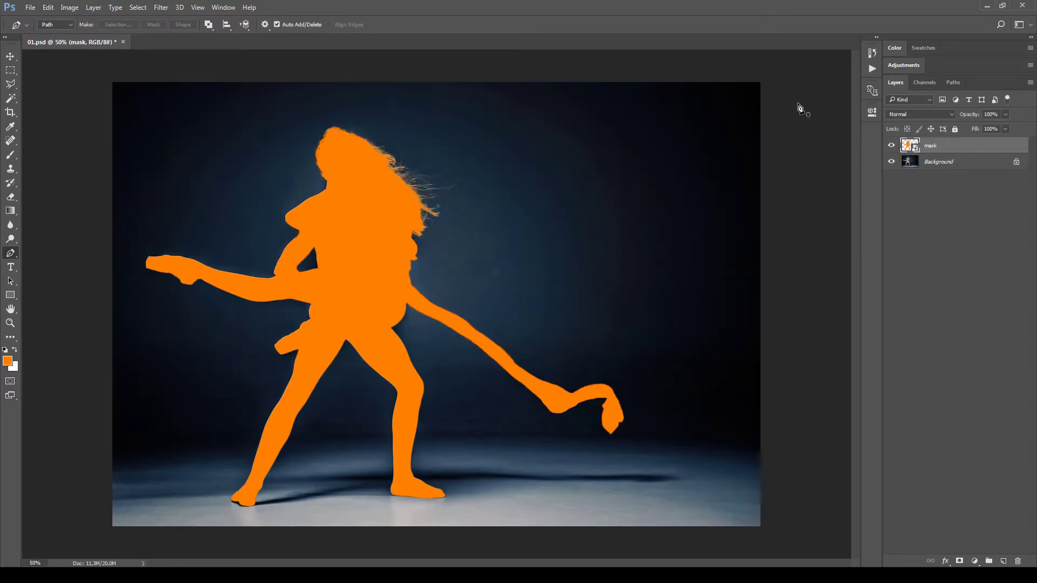
Step: Display the Wall of Lights actions in the expanded dock and collapse the Properties area above them
click(223, 7)
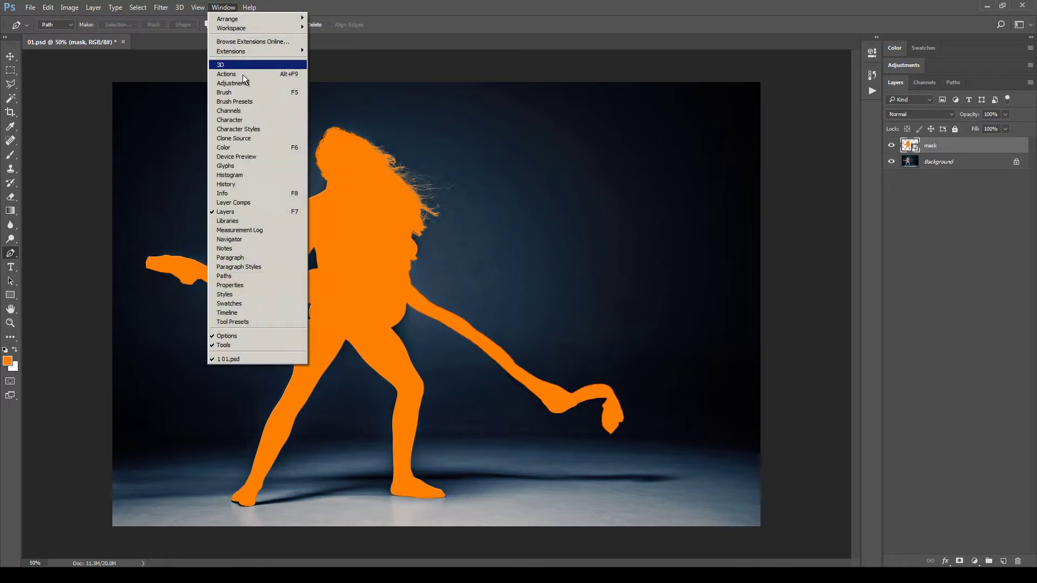
click(232, 73)
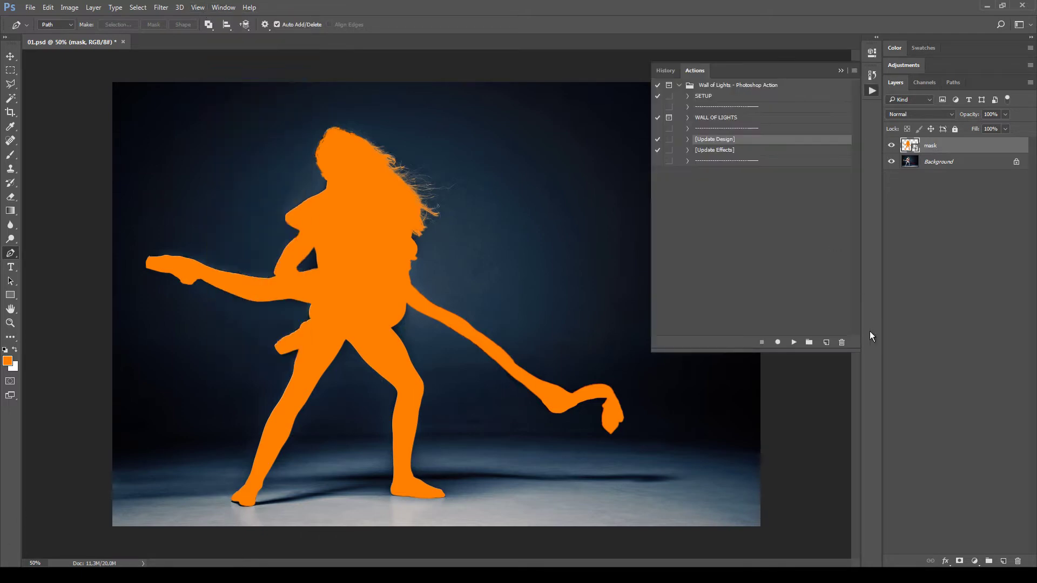
click(876, 37)
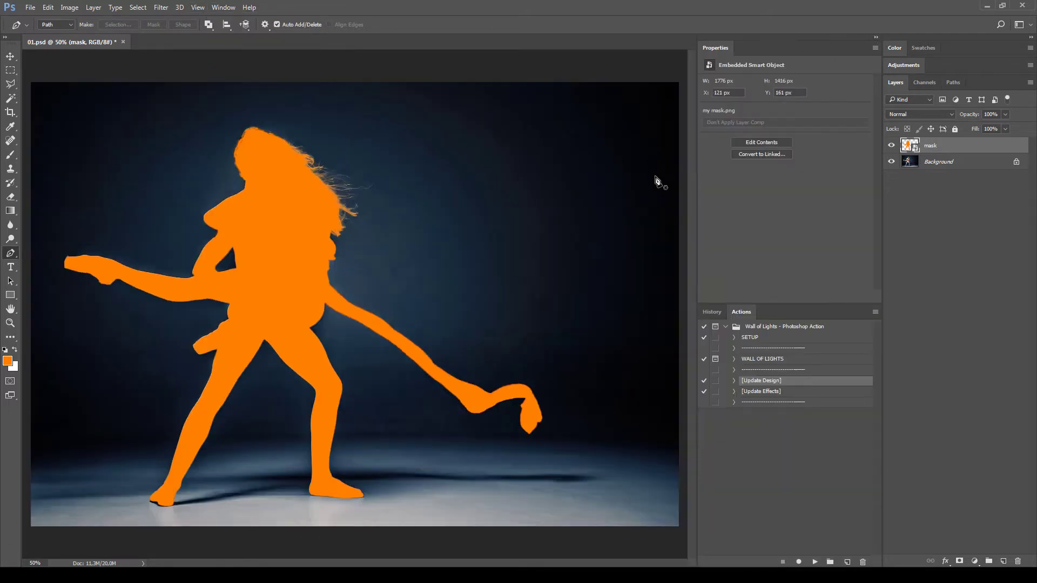
double_click(768, 47)
click(782, 165)
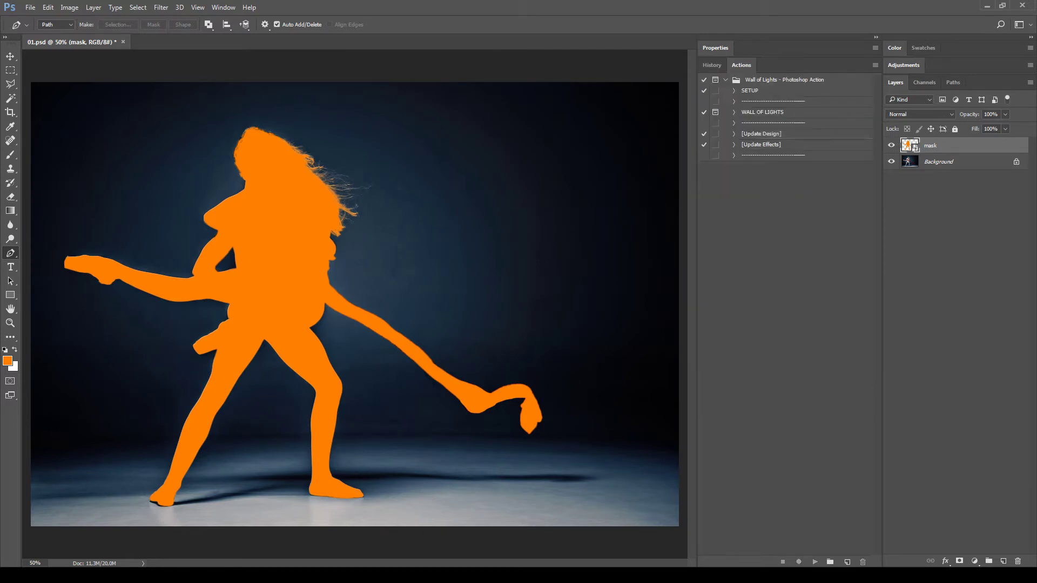
Step: Review the SETUP, WALL OF LIGHTS and [Update Design] actions in the Wall of Lights set
click(766, 90)
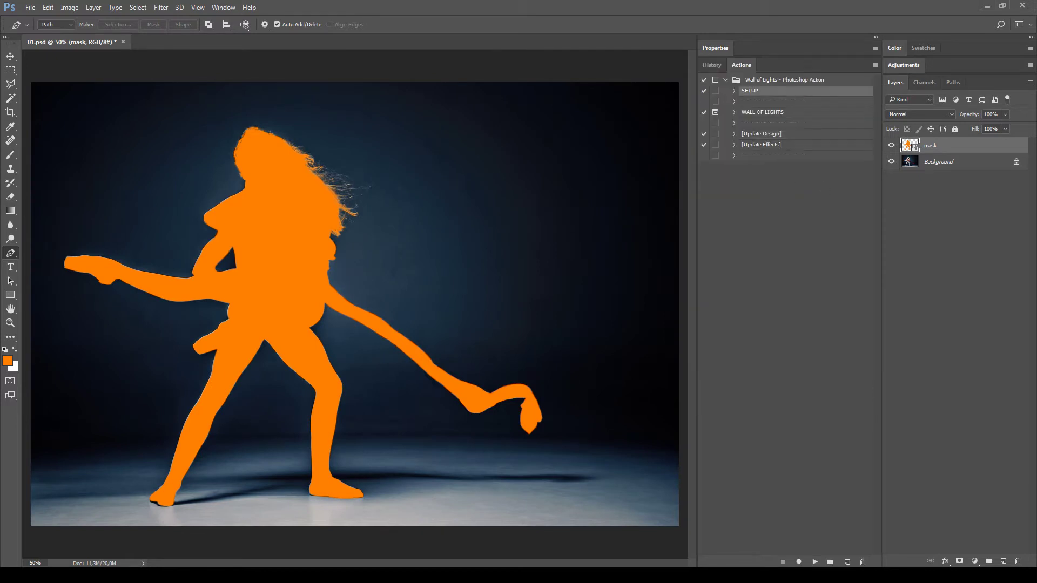
click(767, 112)
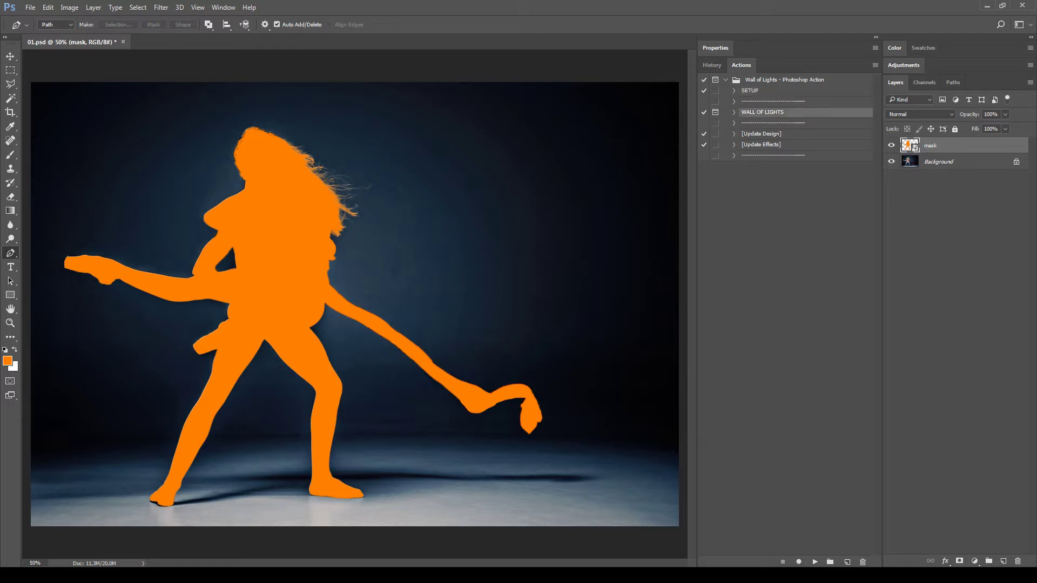
click(767, 133)
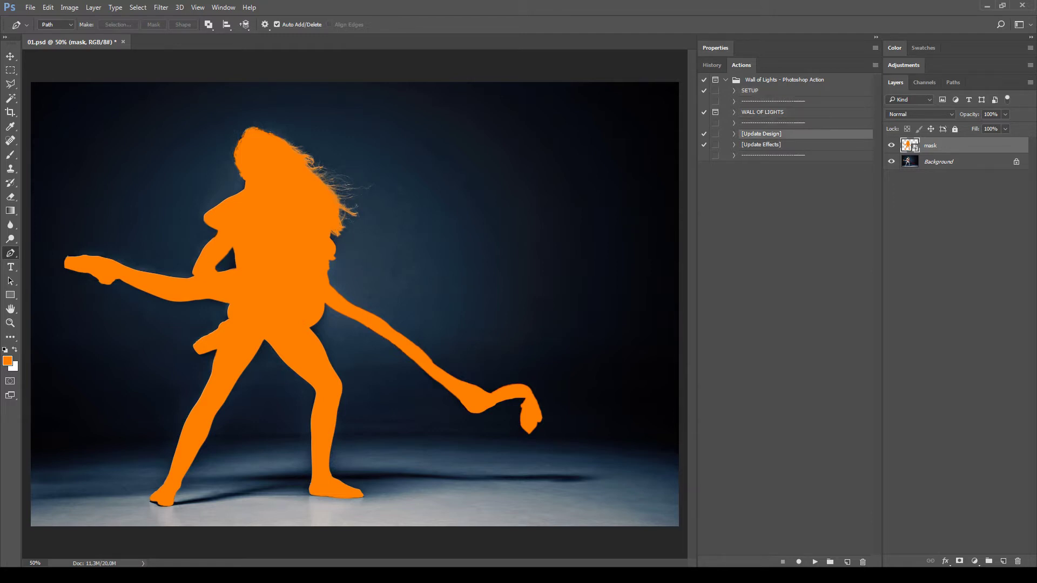
Step: Convert the unlocked photo layer back into a Background layer and run the SETUP action
click(766, 91)
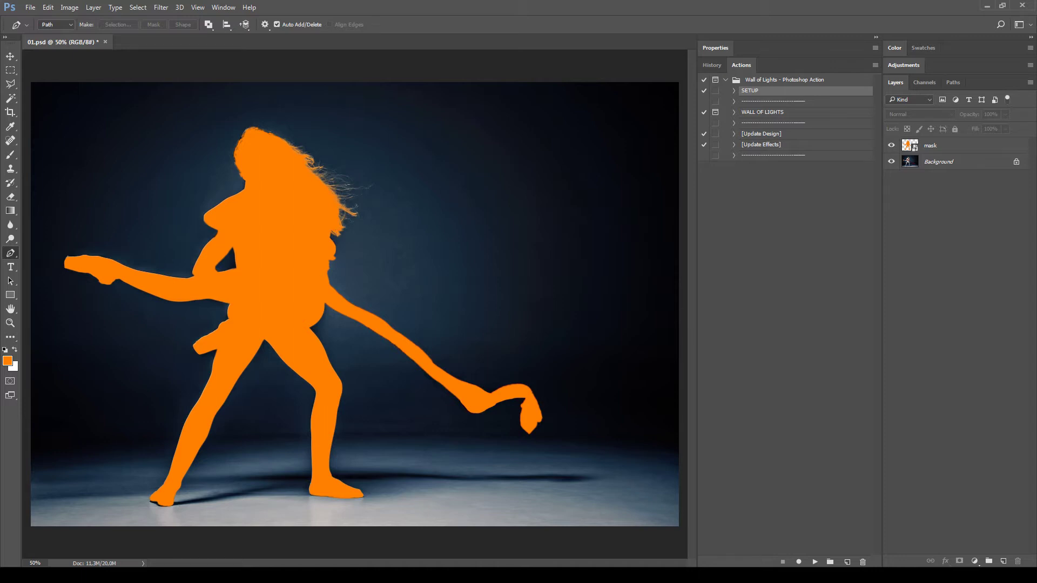
click(950, 161)
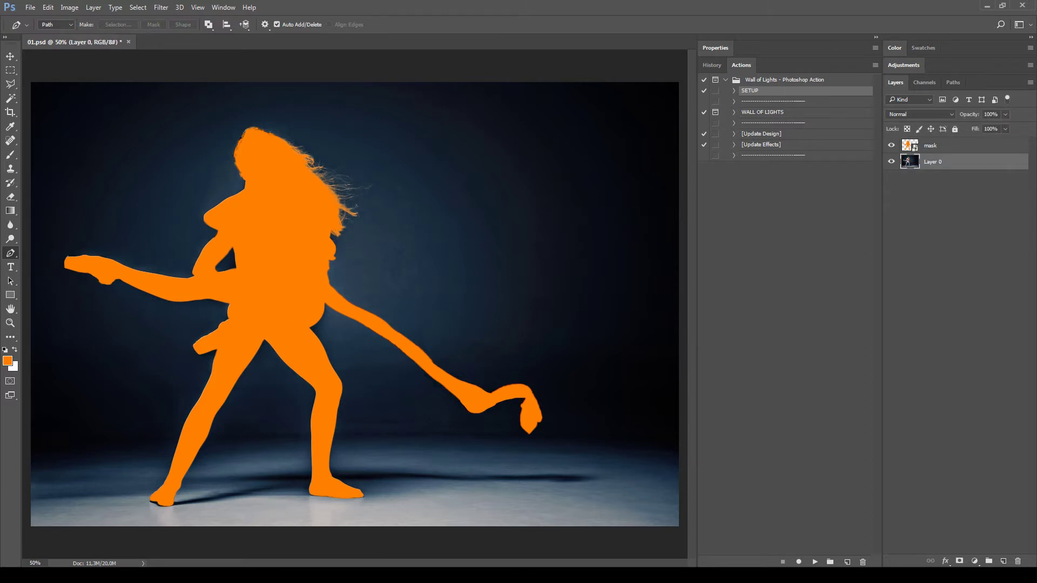
click(93, 8)
mouse_move(223, 8)
mouse_move(97, 19)
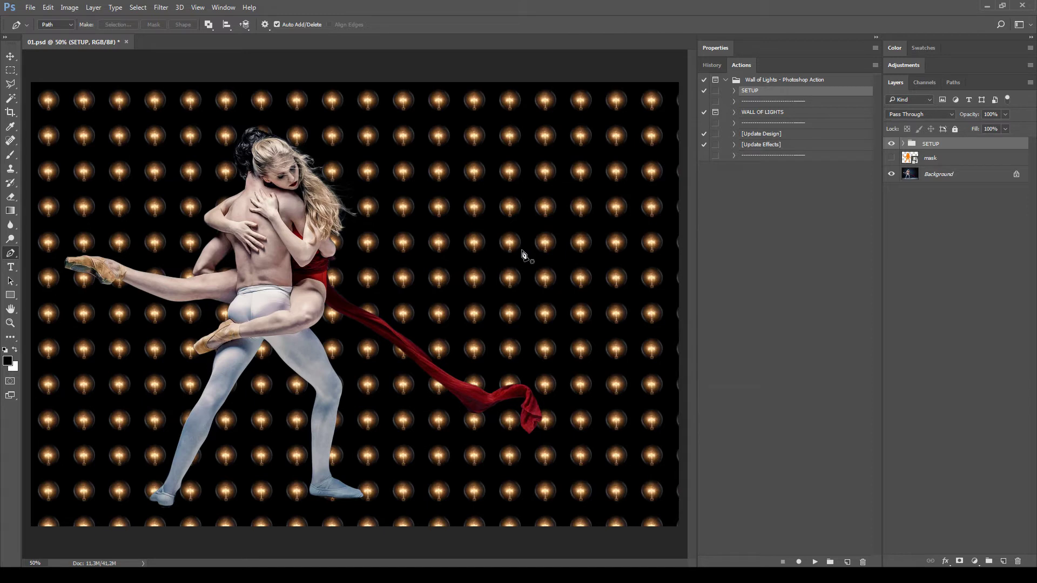
Step: Expand the SETUP group and examine its design and pattern layers, hiding and showing the pattern layer
click(903, 144)
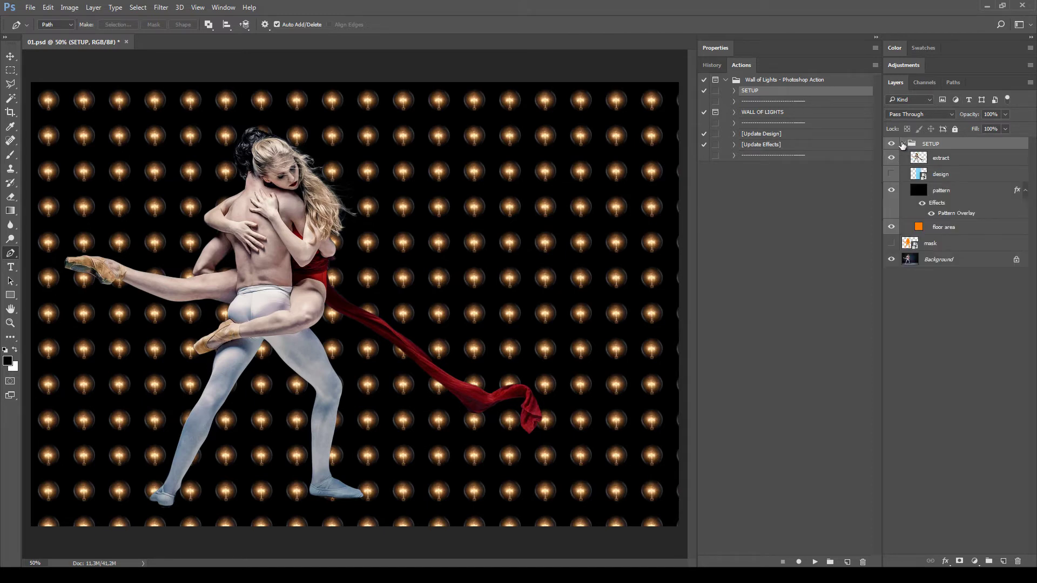
click(1025, 192)
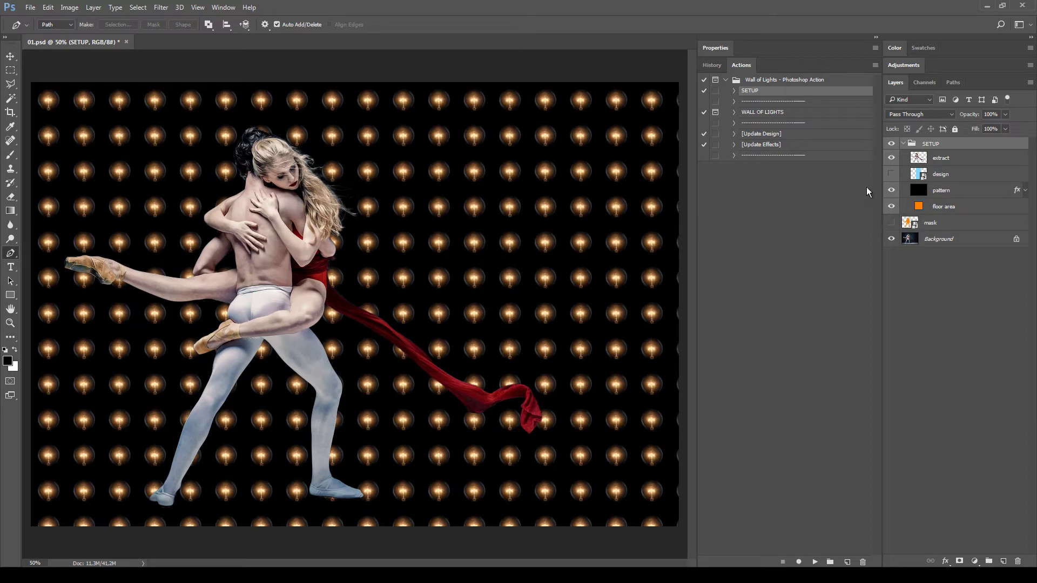
click(927, 186)
click(924, 174)
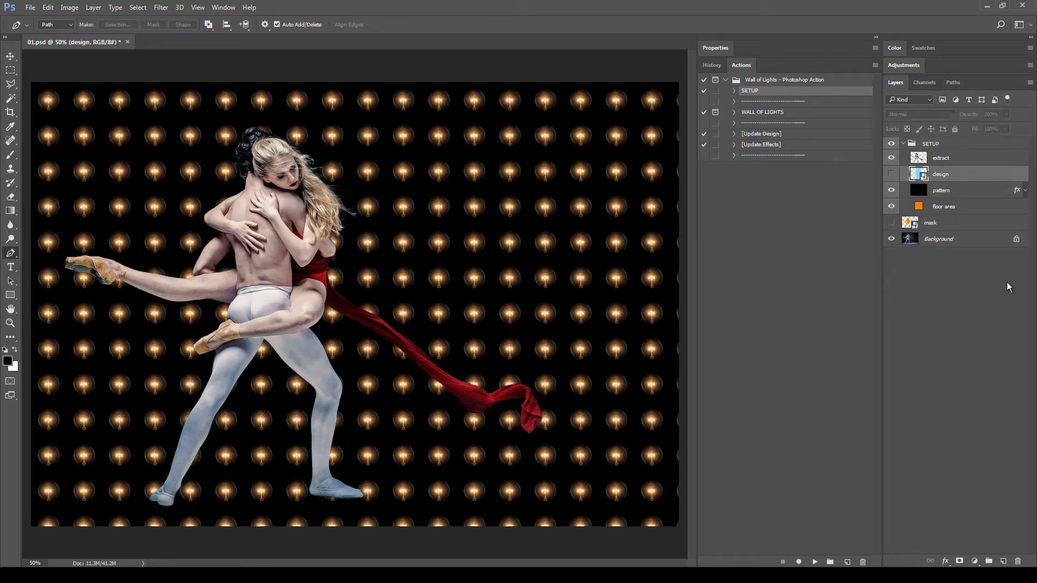
click(919, 188)
click(891, 190)
click(891, 191)
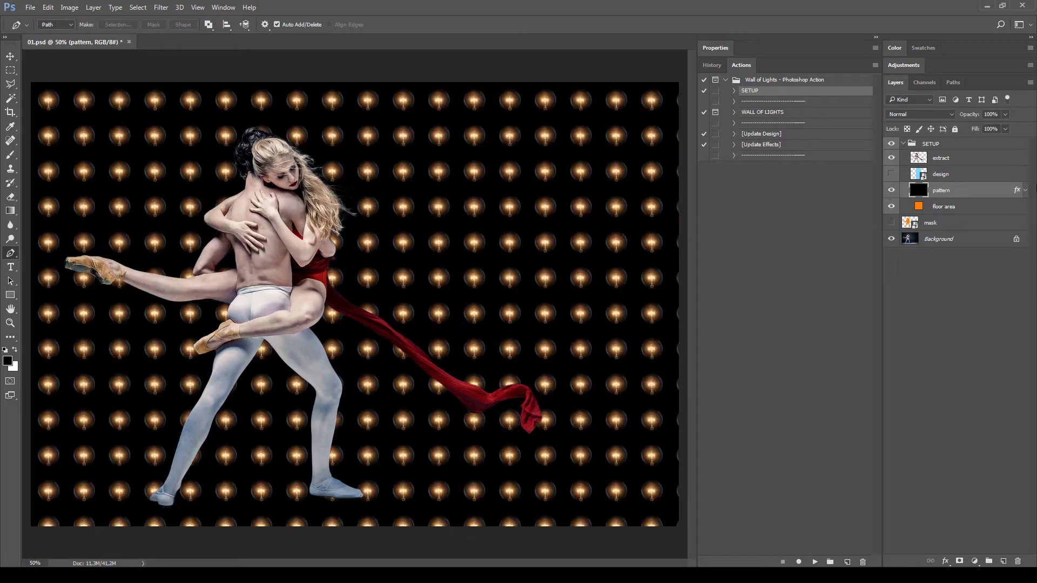
Step: Try scales of 5% and 25% for the pattern layer's Pattern Overlay, and set the scale to 15%
click(1025, 190)
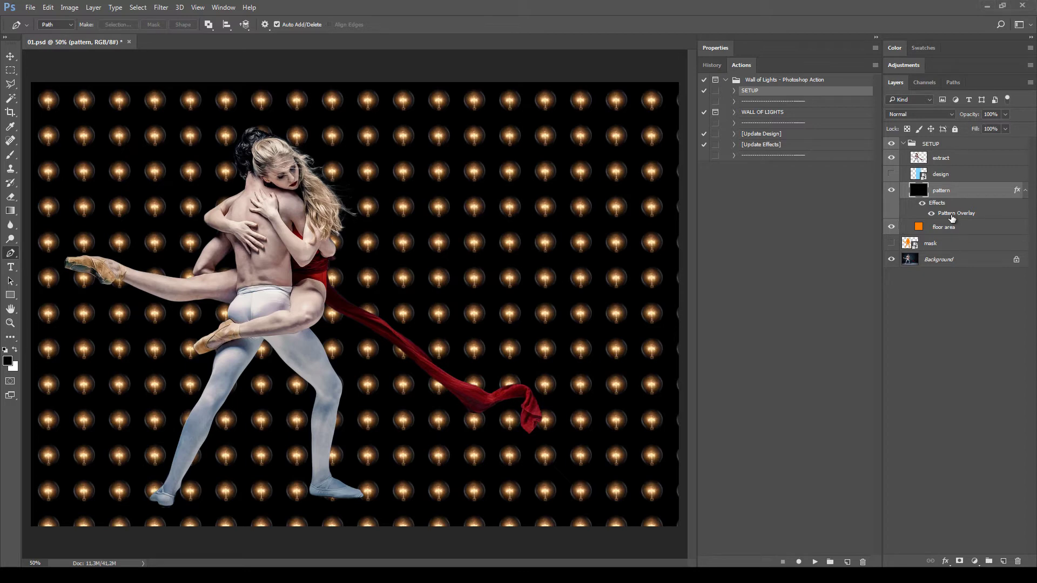
double_click(949, 214)
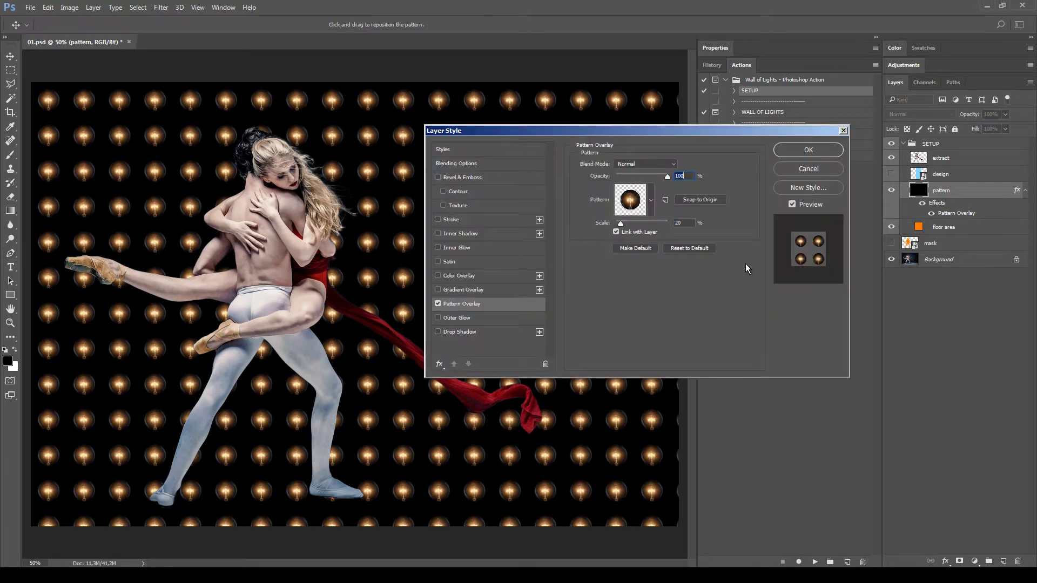
drag(630, 141, 774, 200)
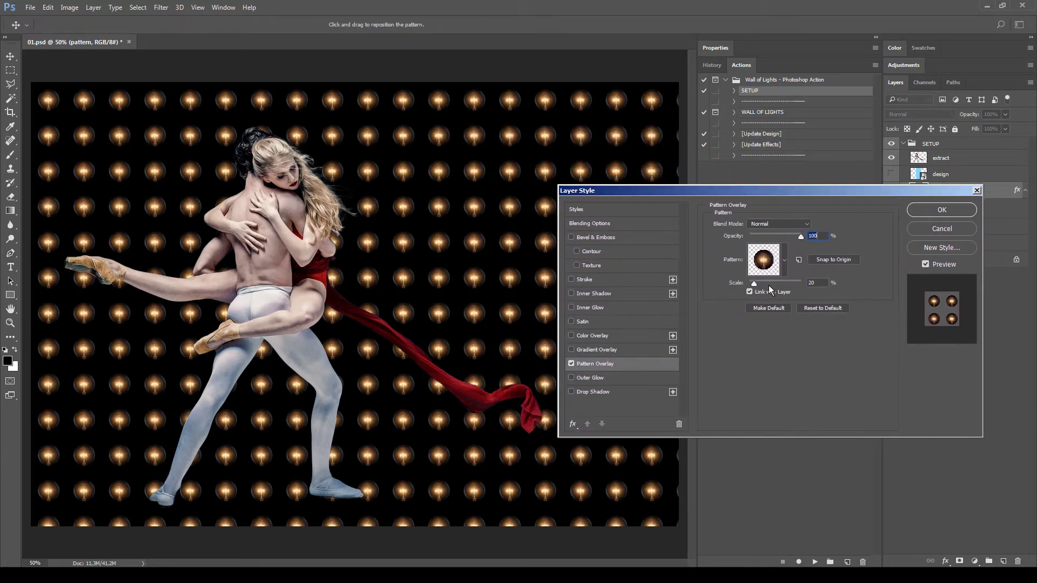
drag(752, 282, 751, 283)
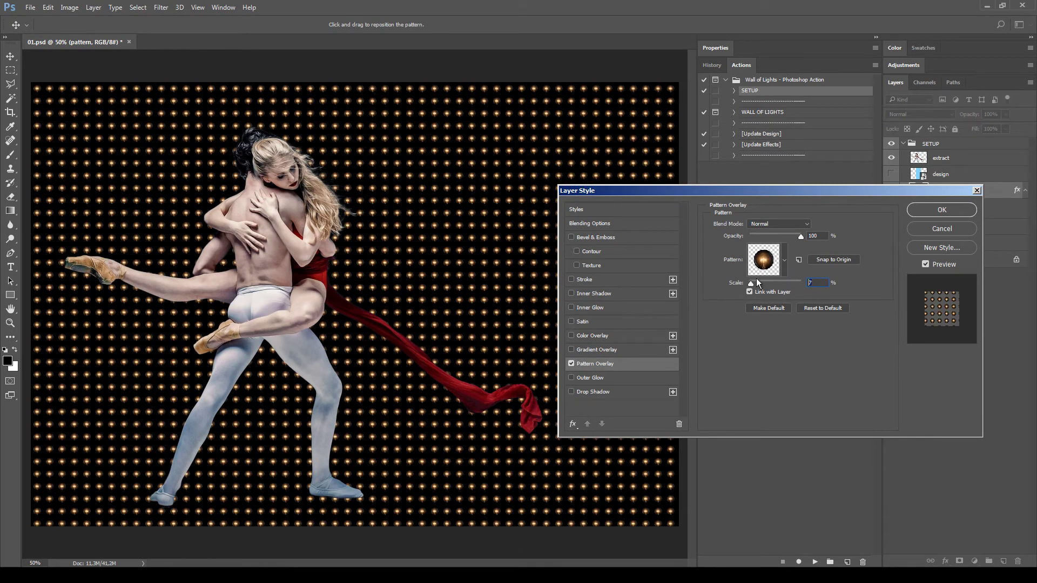
text(5)
drag(796, 192, 714, 226)
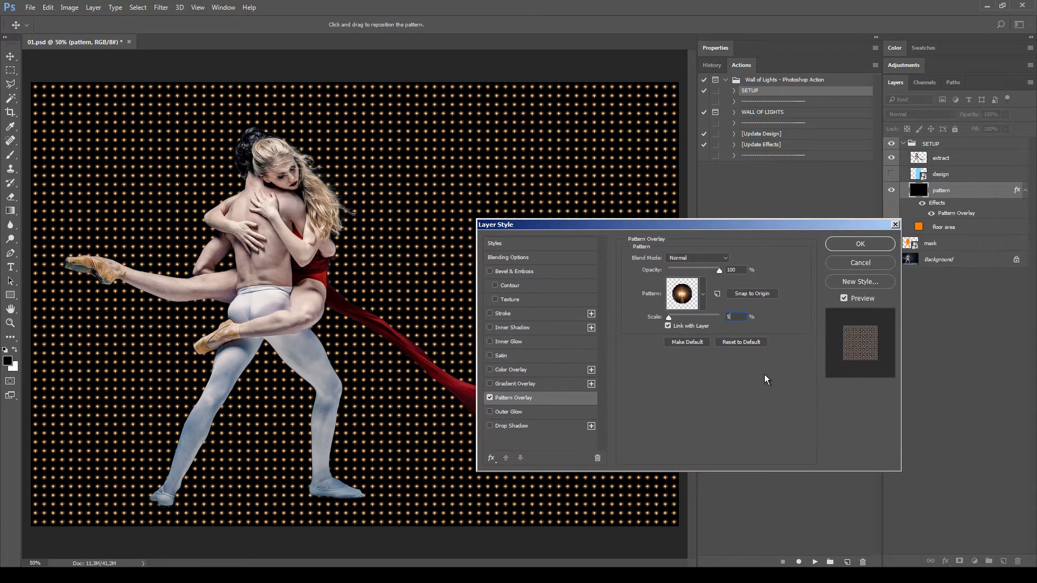
click(675, 317)
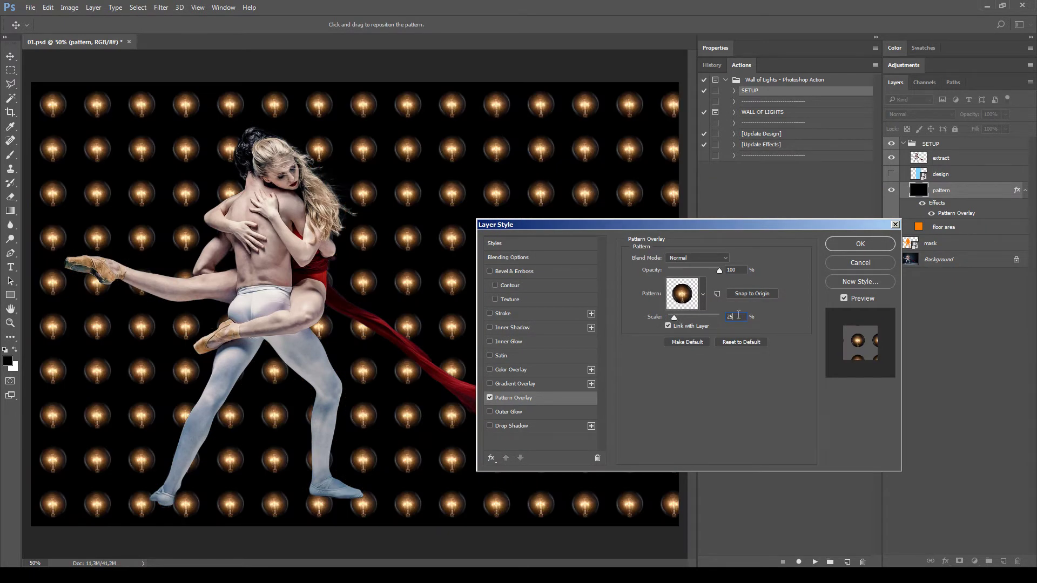
text(15)
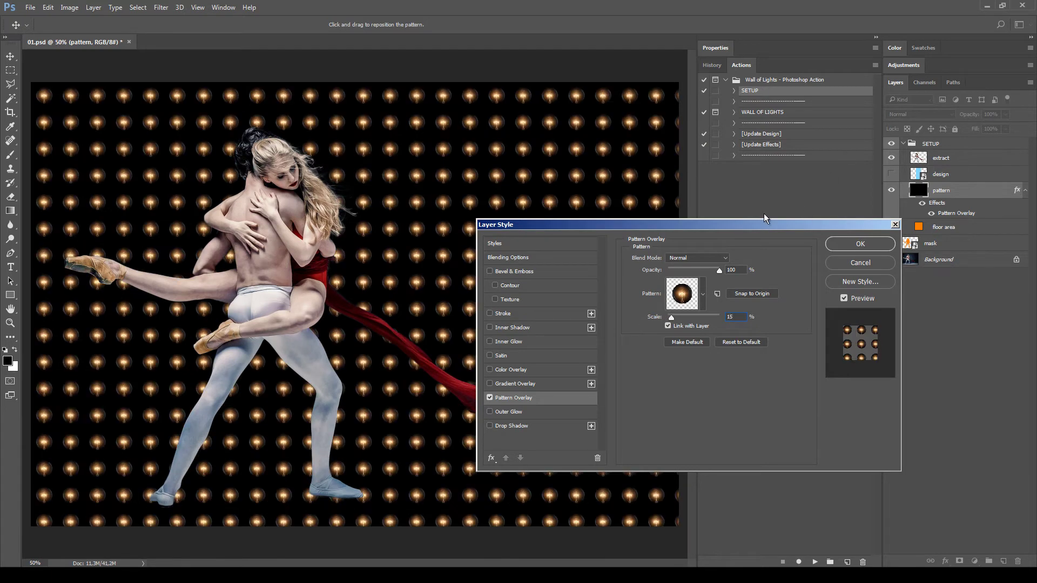
drag(695, 229, 800, 206)
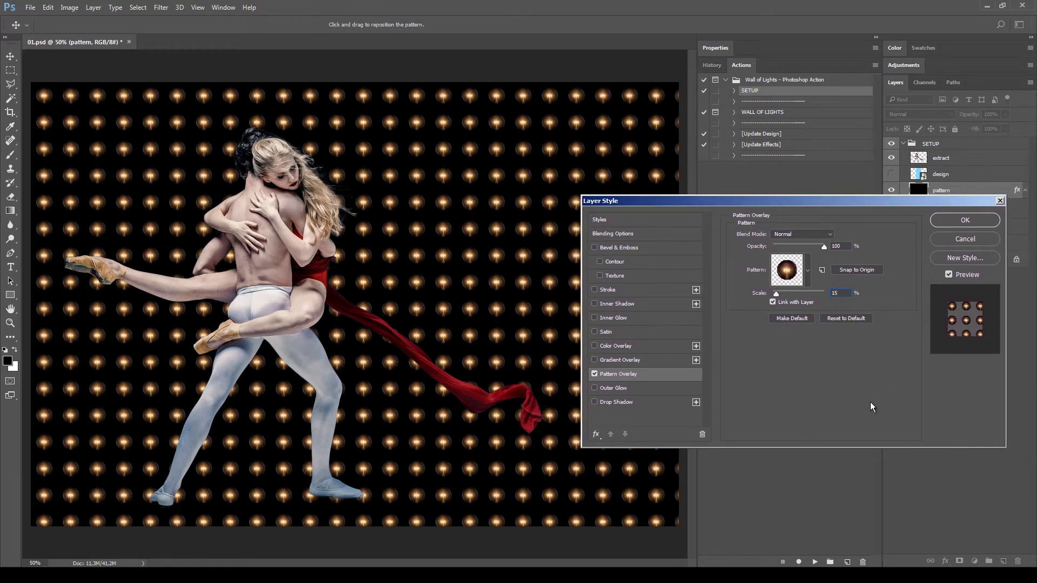
Step: Show the Pattern Overlay's available patterns as a named list and enlarge the pattern picker
click(807, 271)
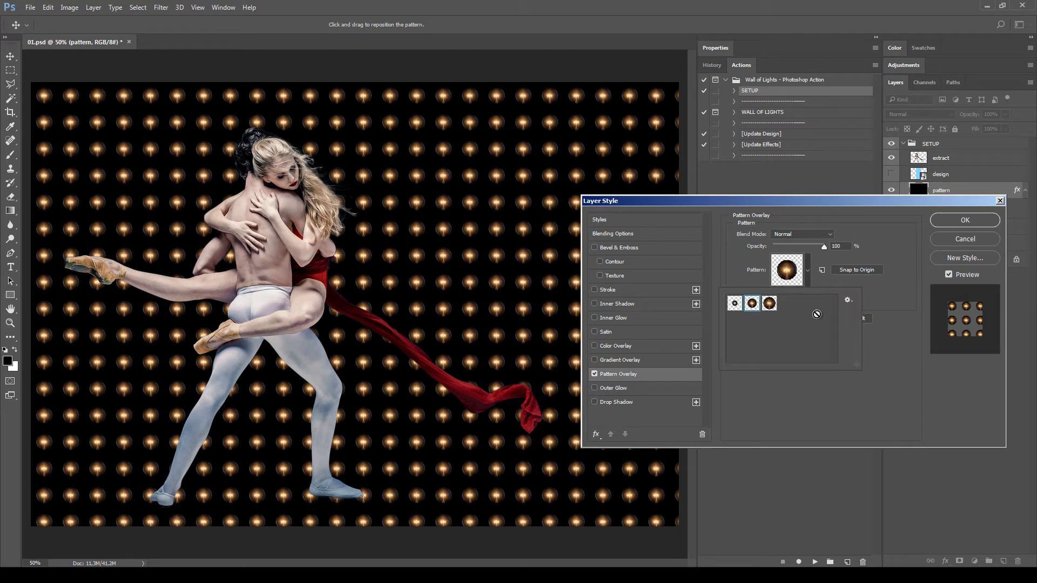
click(847, 301)
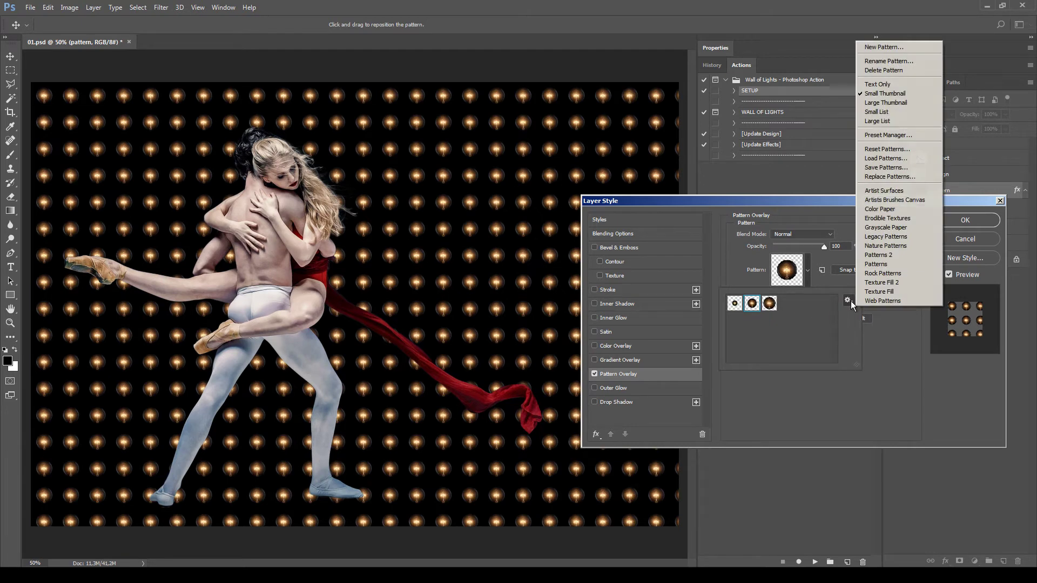
click(901, 112)
drag(856, 367, 911, 457)
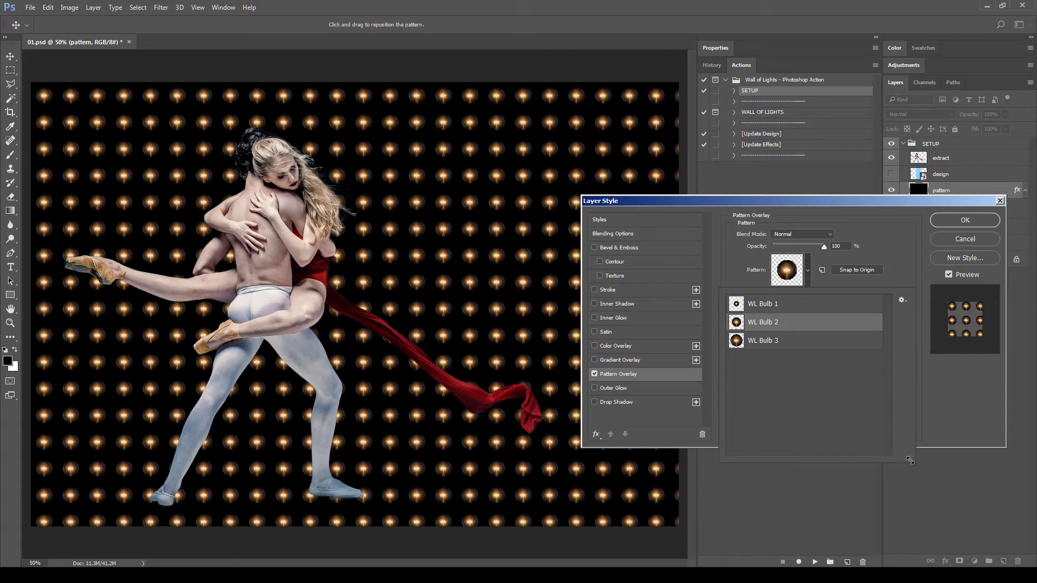
Step: Show the available patterns as large thumbnails and try WL Bulb 1, WL Bulb 2 and WL Bulb 3 for the Pattern Overlay
click(903, 301)
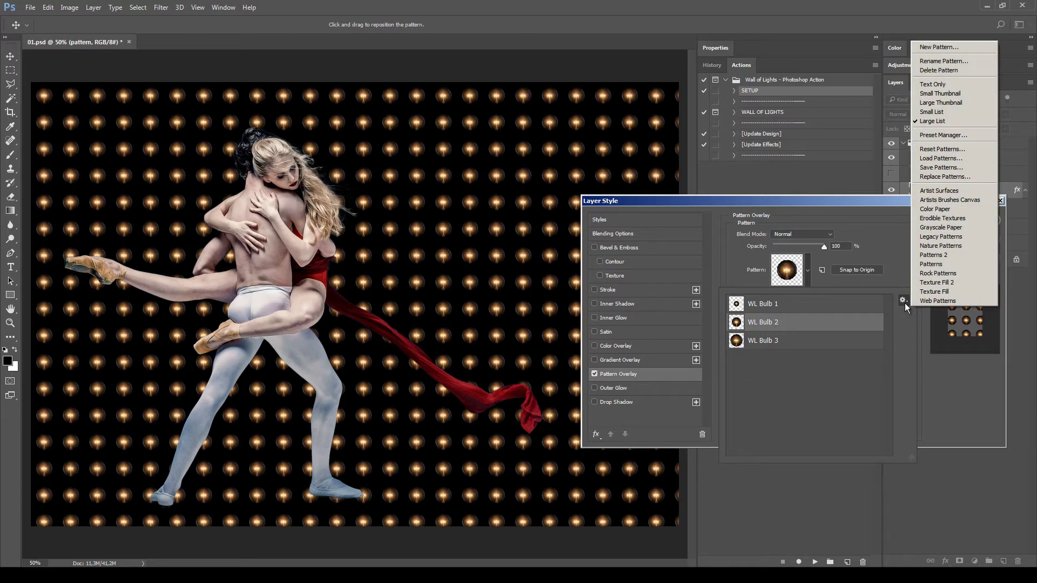
click(940, 102)
click(742, 319)
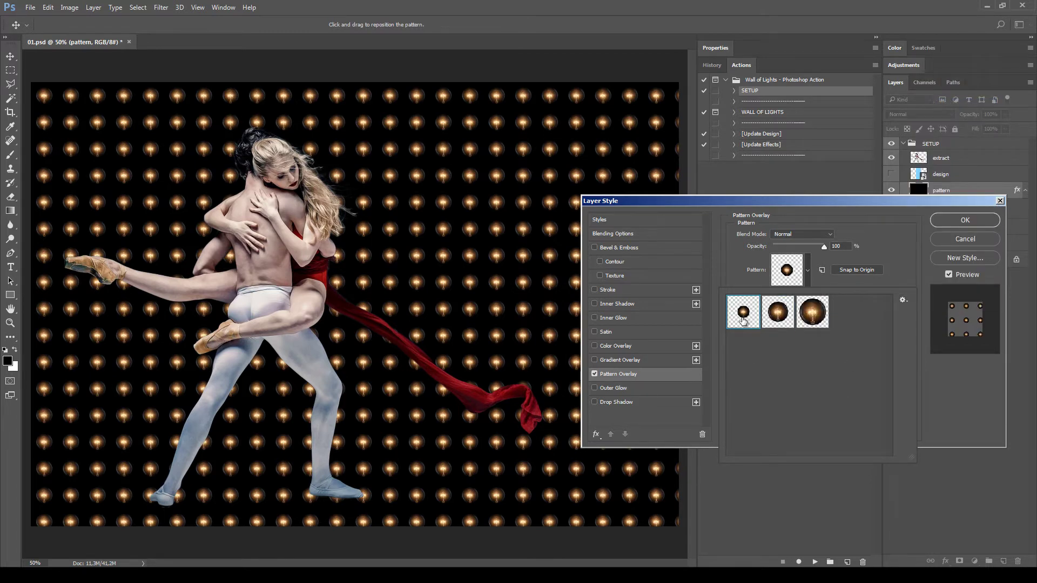
click(778, 319)
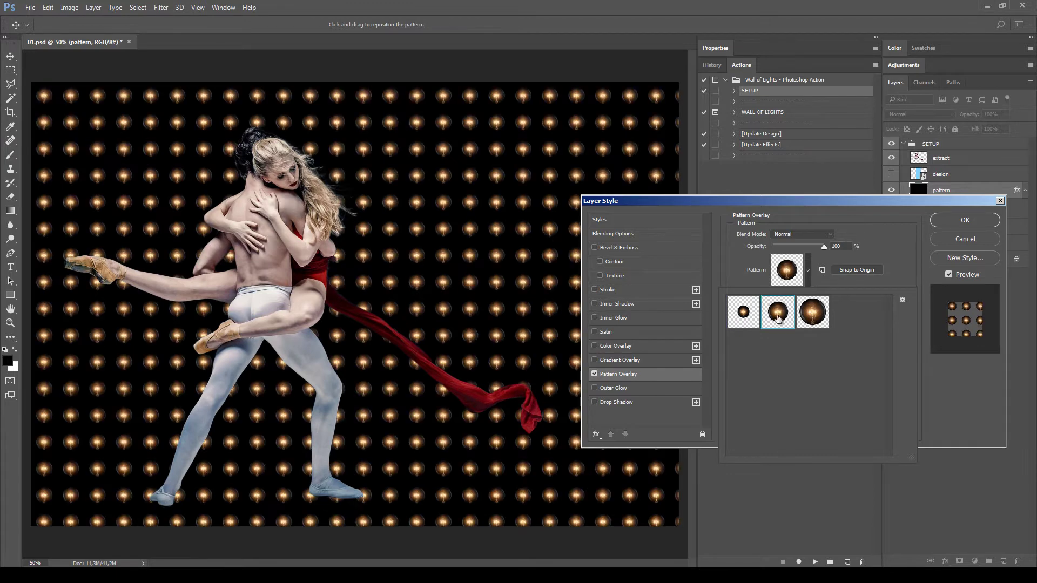
click(819, 318)
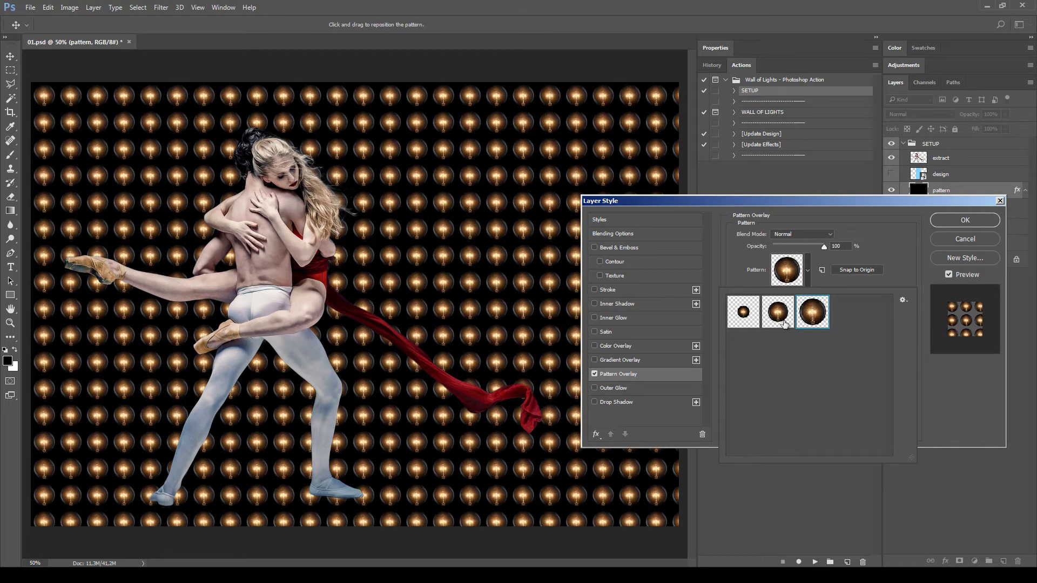
click(809, 277)
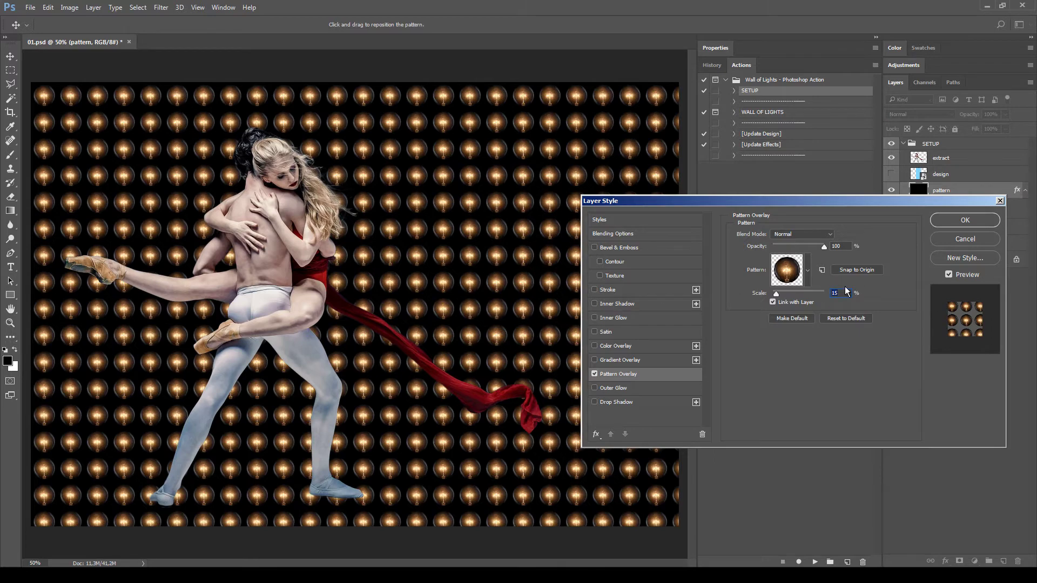
Step: Try scales of 5%, 3%, 4% and 3% for the Pattern Overlay with the largest bulb pattern
text(5)
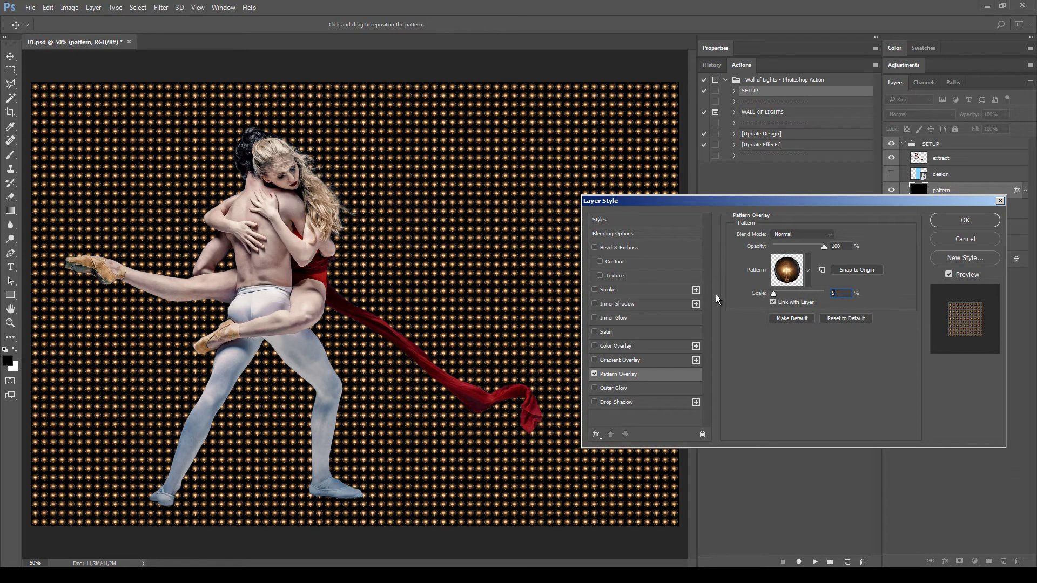
text(3)
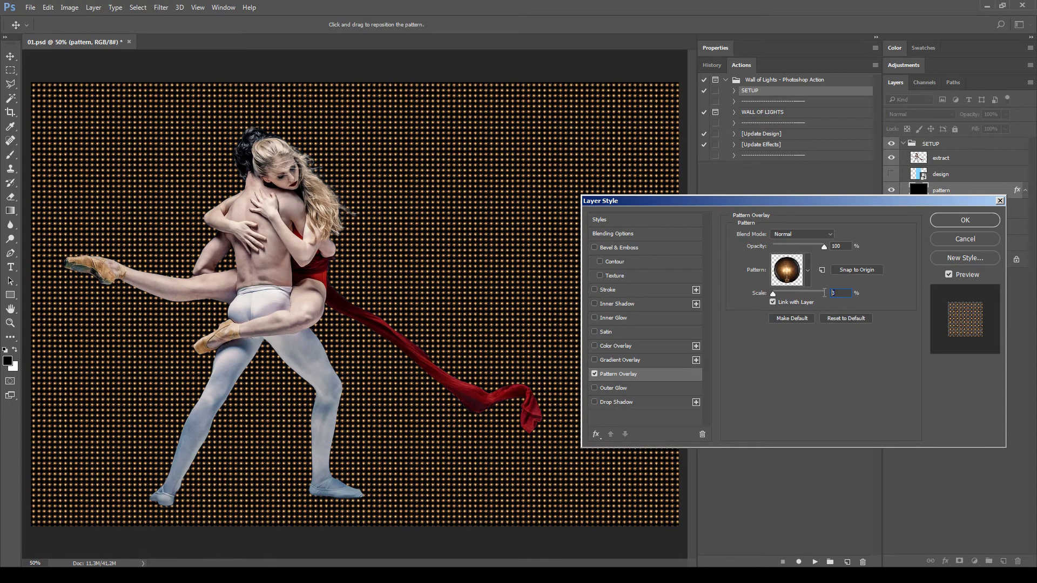
text(4)
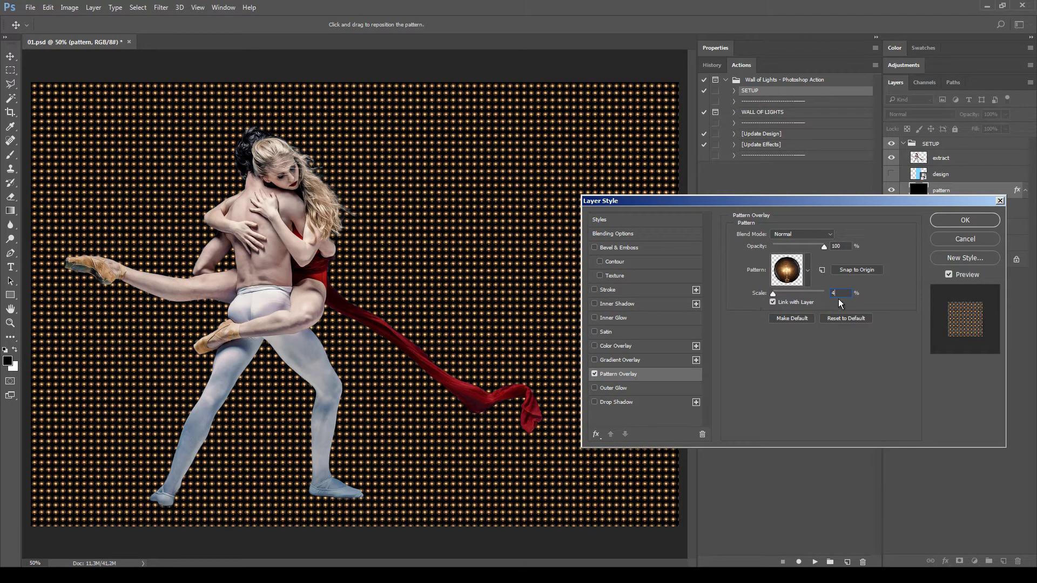
text(3)
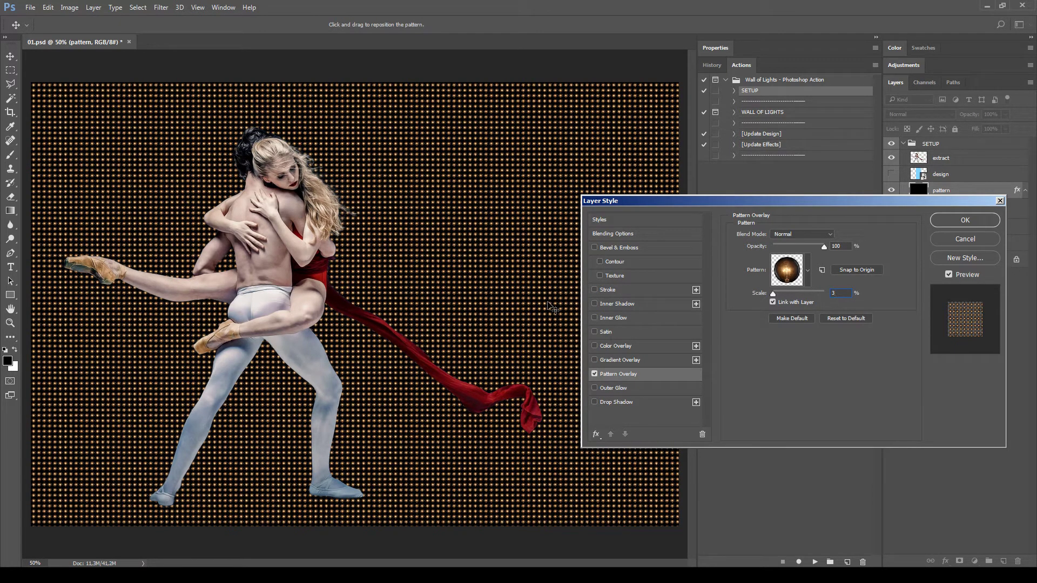
Step: Try the WL Bulb 1 pattern in the Pattern Overlay and increase its scale to 4% and then 5%
click(807, 270)
click(715, 320)
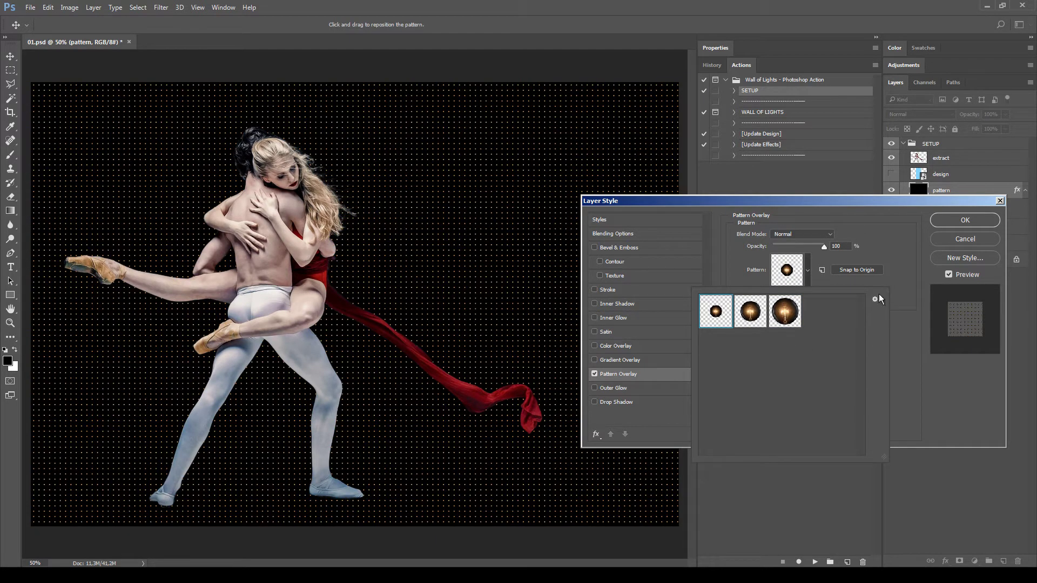
click(896, 333)
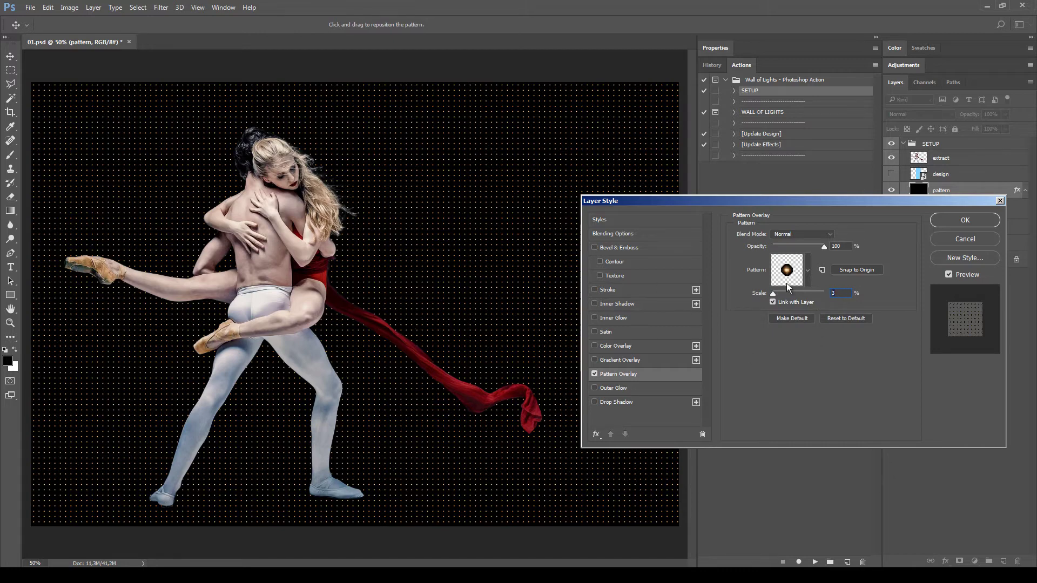
text(4)
key(Up)
Step: Choose the WL Bulb 2 pattern, try scales of 20% and 15%, and apply the Pattern Overlay at 10%
click(807, 270)
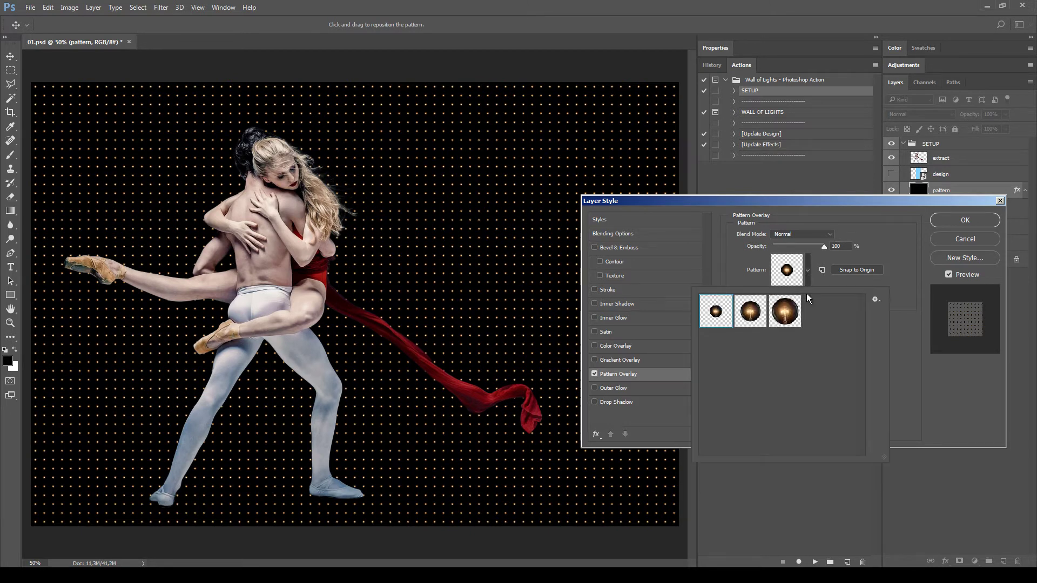
click(758, 321)
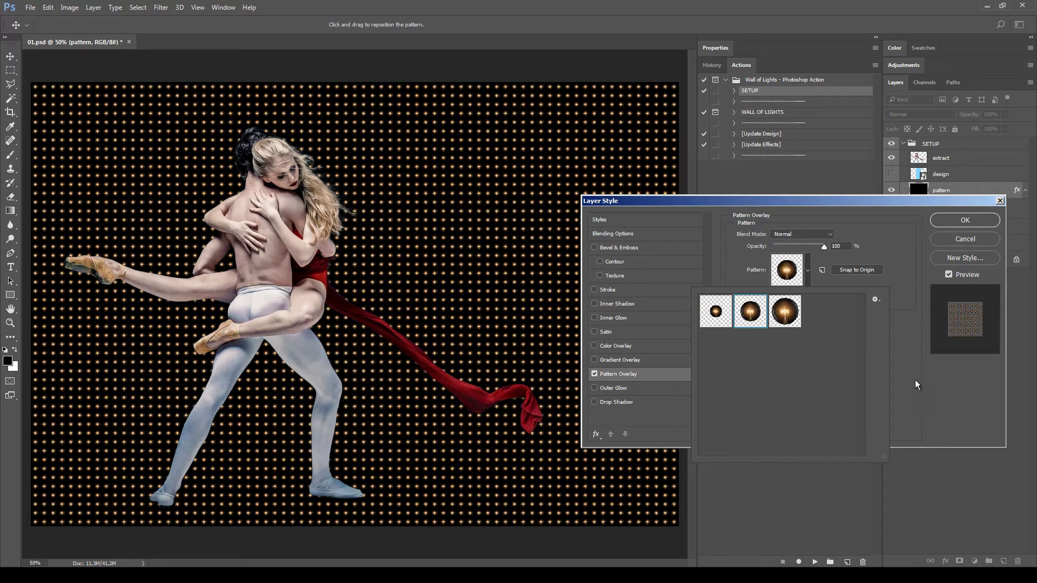
click(808, 281)
text(20)
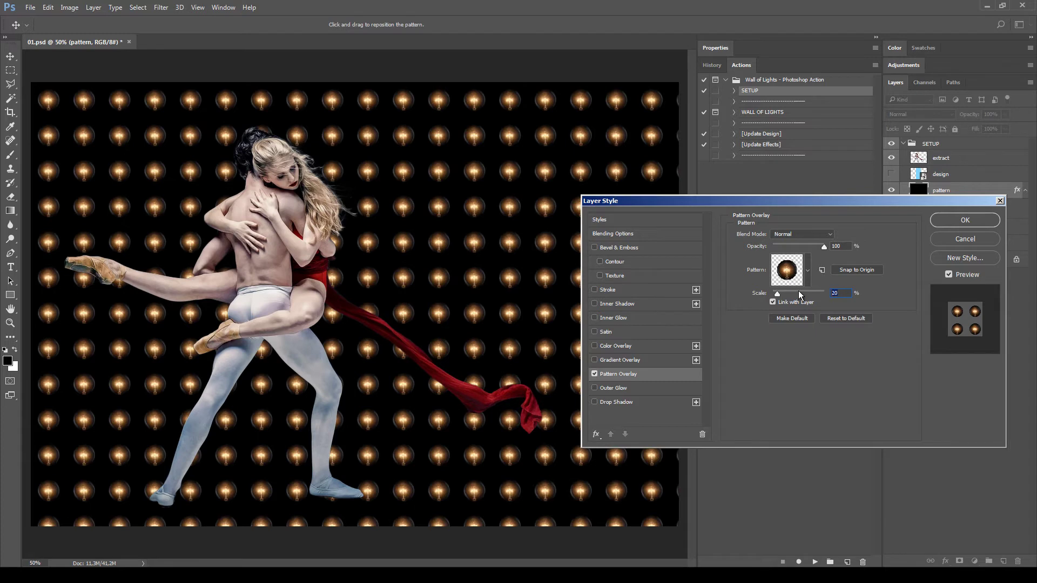
text(15)
text(10)
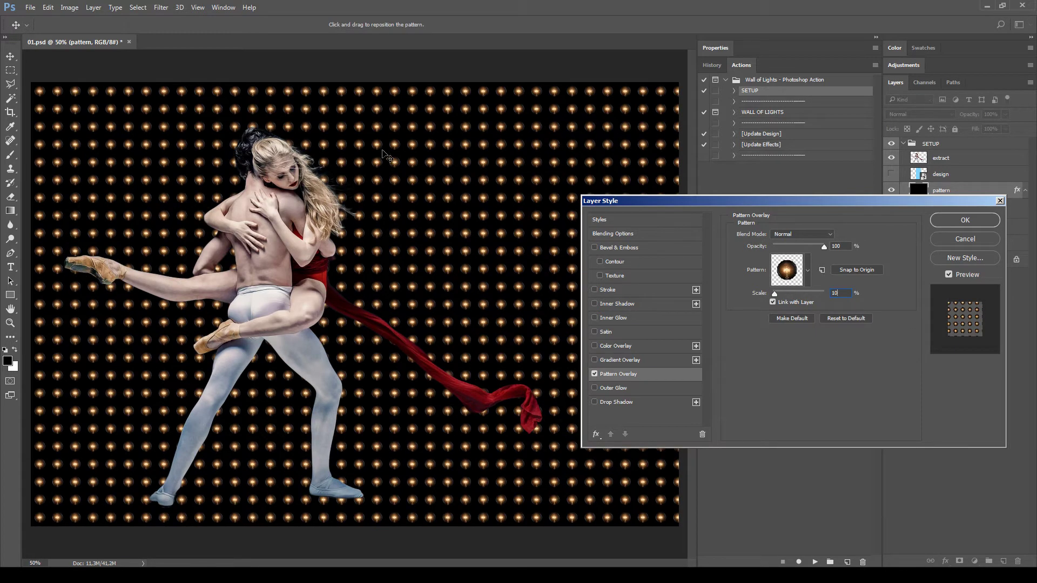
click(991, 220)
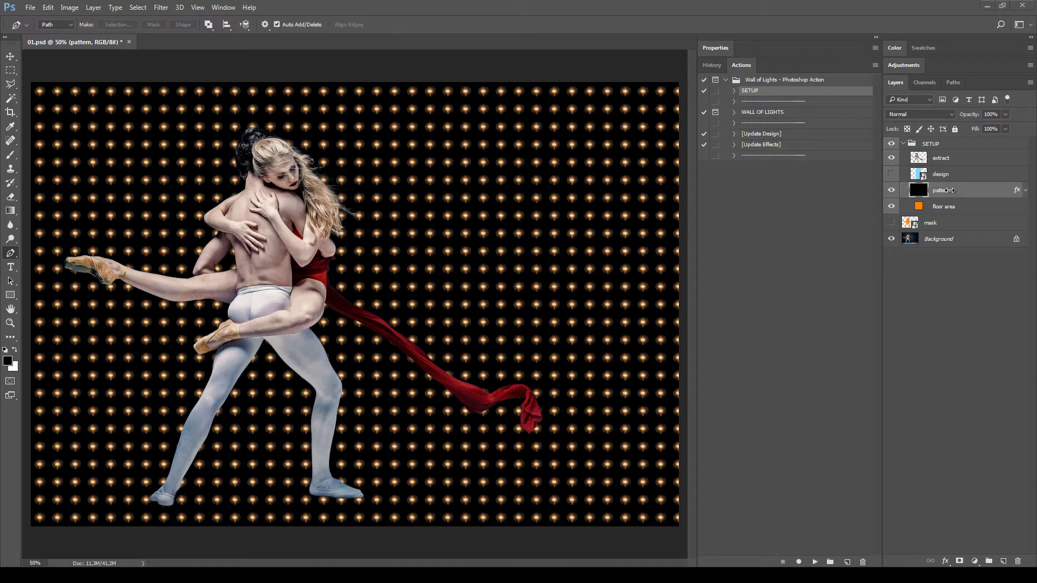
Step: Shorten the pattern layer from its lower edge to about 76% height so the orange floor area shows below the wall
click(941, 177)
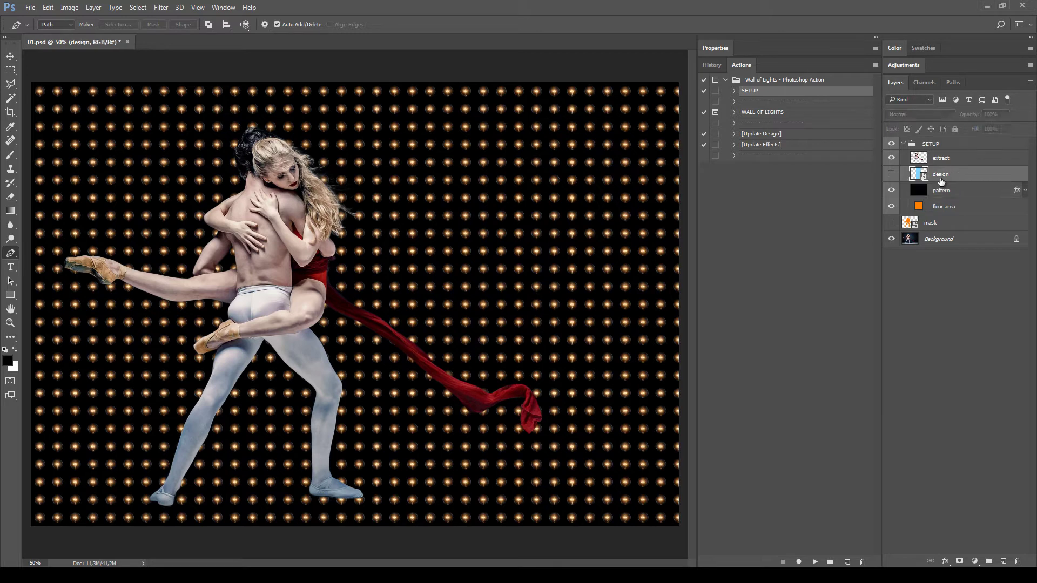
click(956, 194)
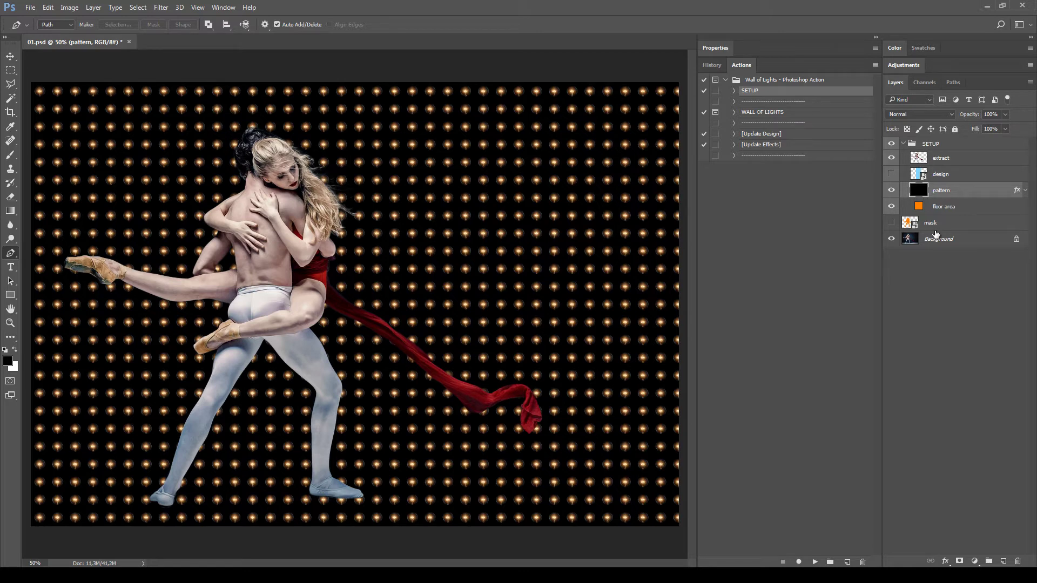
key(ctrl+t)
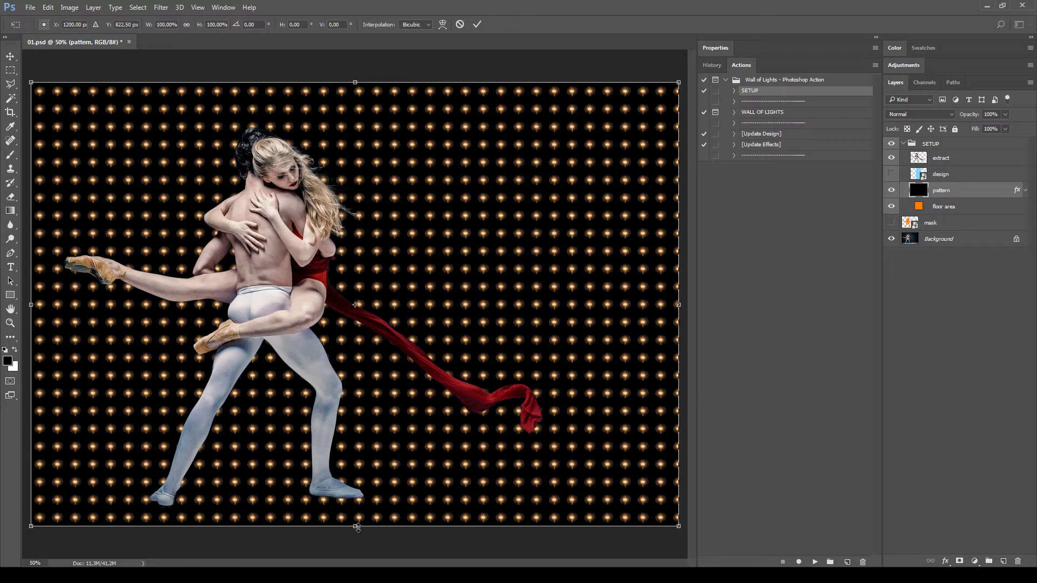
drag(357, 527, 355, 419)
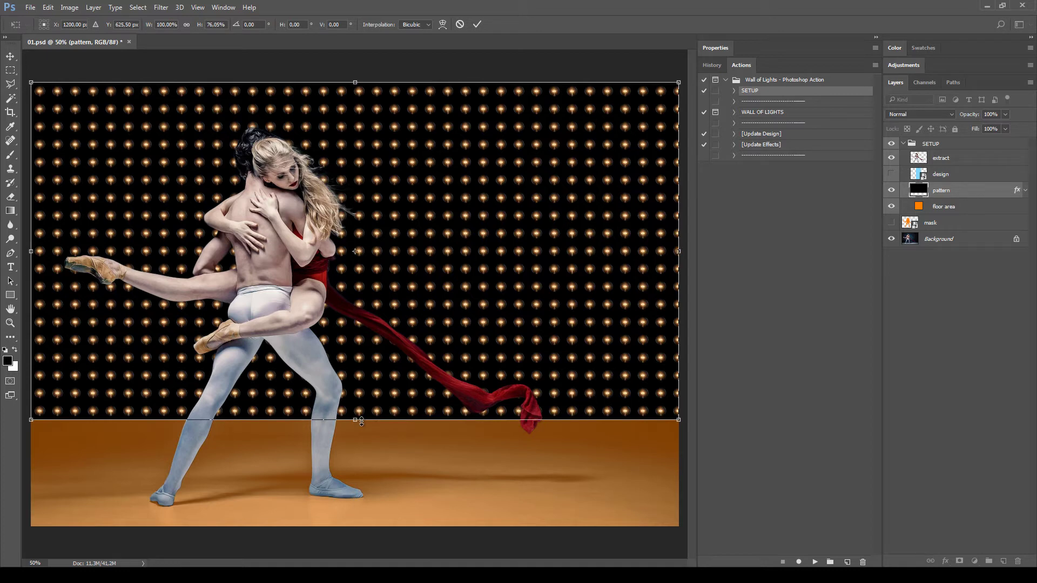
key(Return)
key(p)
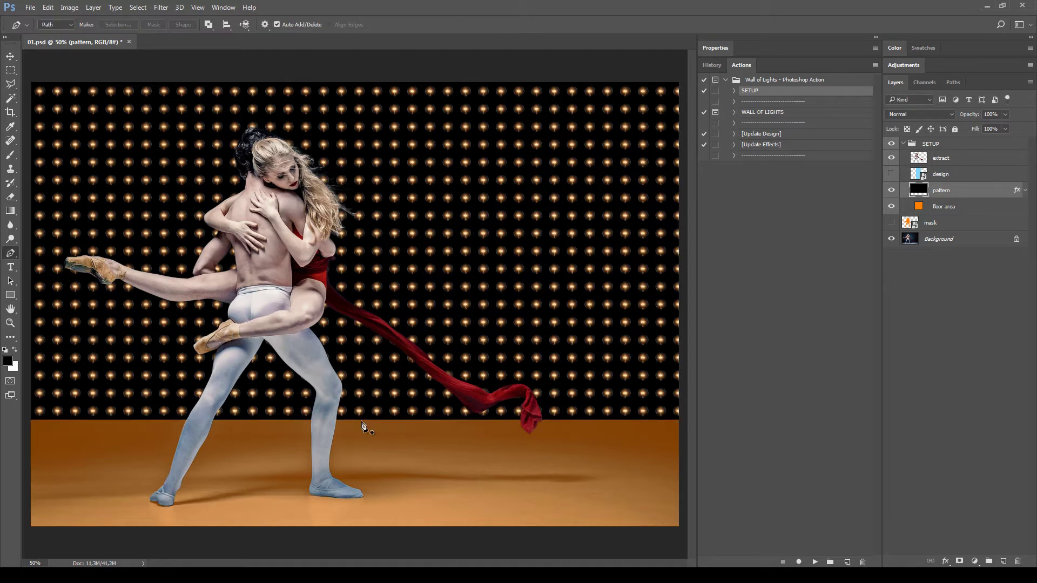
Step: Shift the bulbs slightly sideways and up through the pattern layer's Pattern Overlay, and collapse the layer's effects list
click(1025, 190)
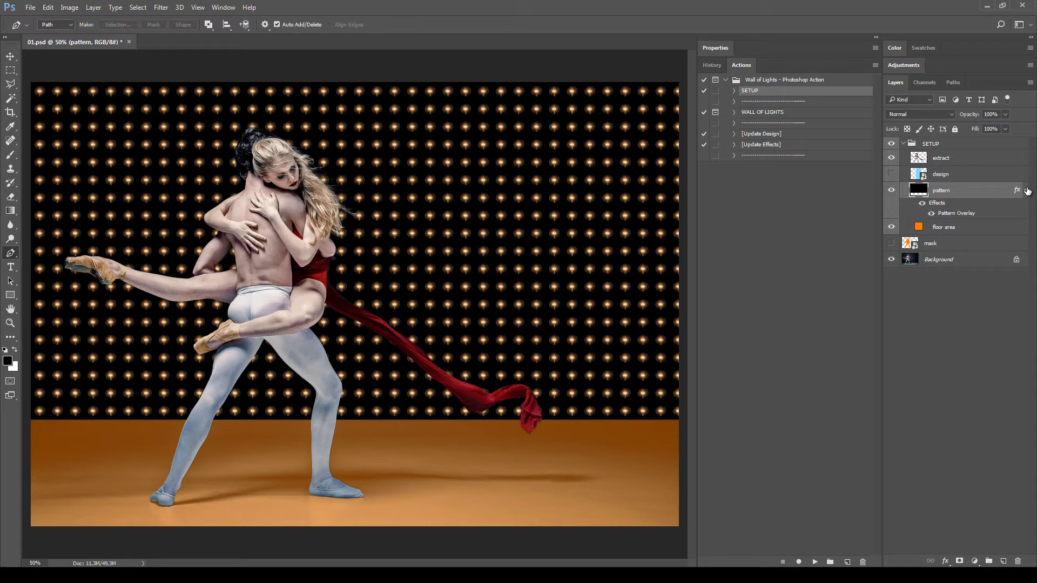
double_click(955, 214)
drag(877, 202, 869, 251)
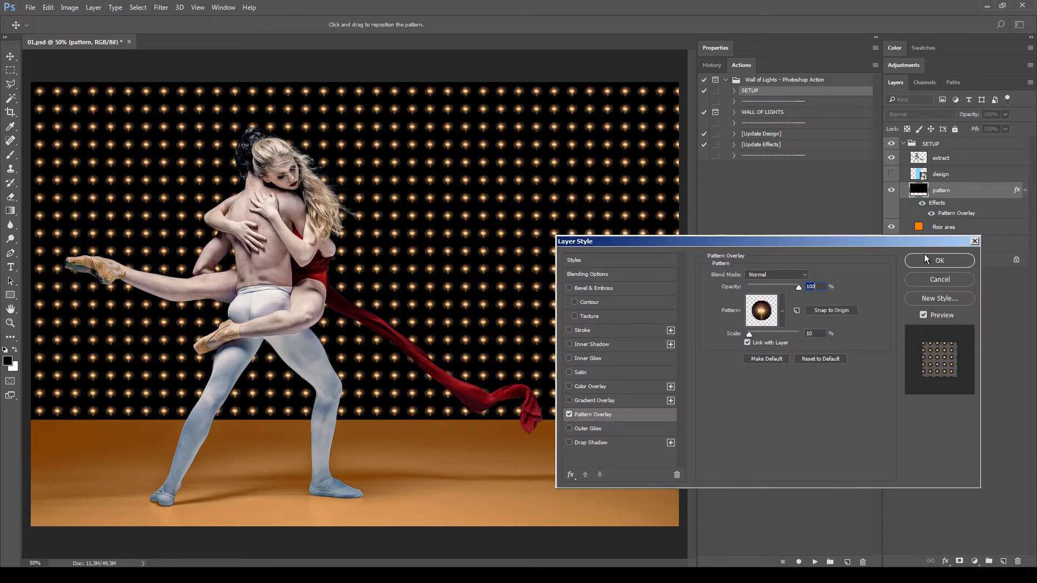
drag(766, 255, 779, 271)
drag(483, 236, 490, 234)
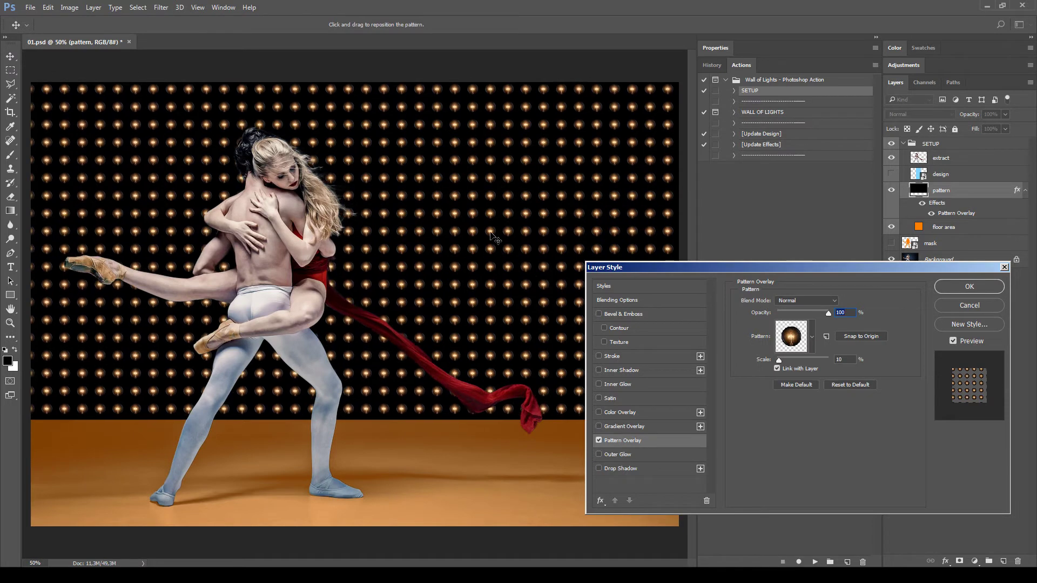
click(972, 287)
click(1025, 193)
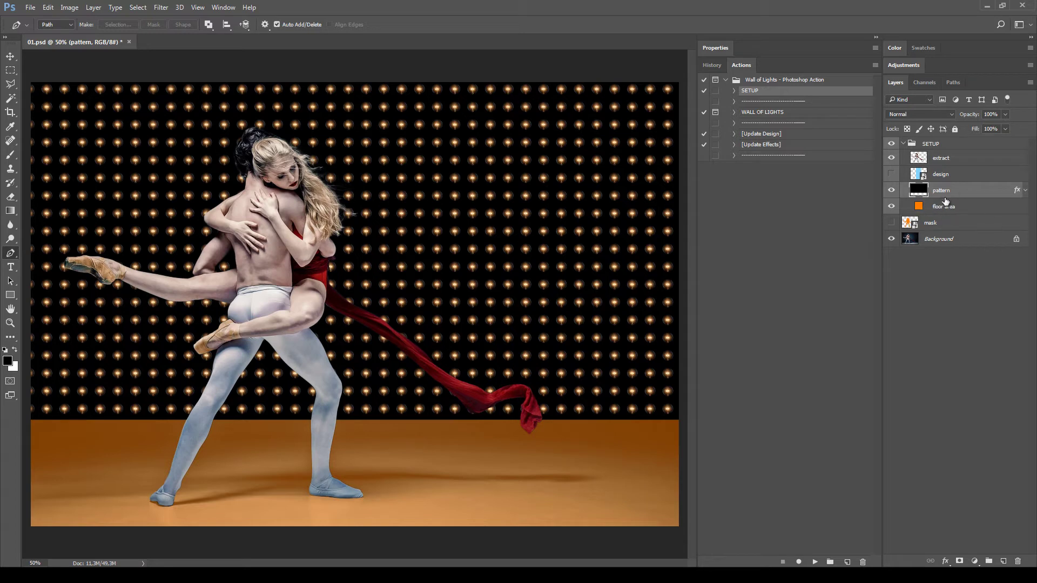
Step: Show the design layer and transform its blue block into a full-width horizontal strip between the bulb rows just above the floor
click(967, 177)
click(891, 174)
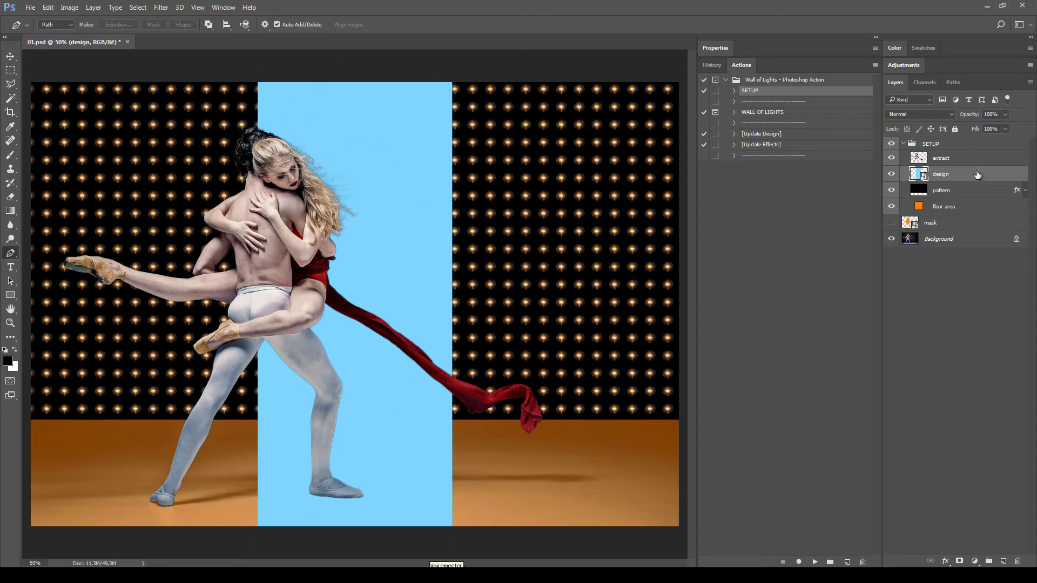
key(ctrl+t)
drag(546, 282, 389, 405)
drag(579, 304, 702, 304)
key(ctrl+minus)
key(p)
key(ctrl+t)
drag(355, 231, 371, 342)
key(Return)
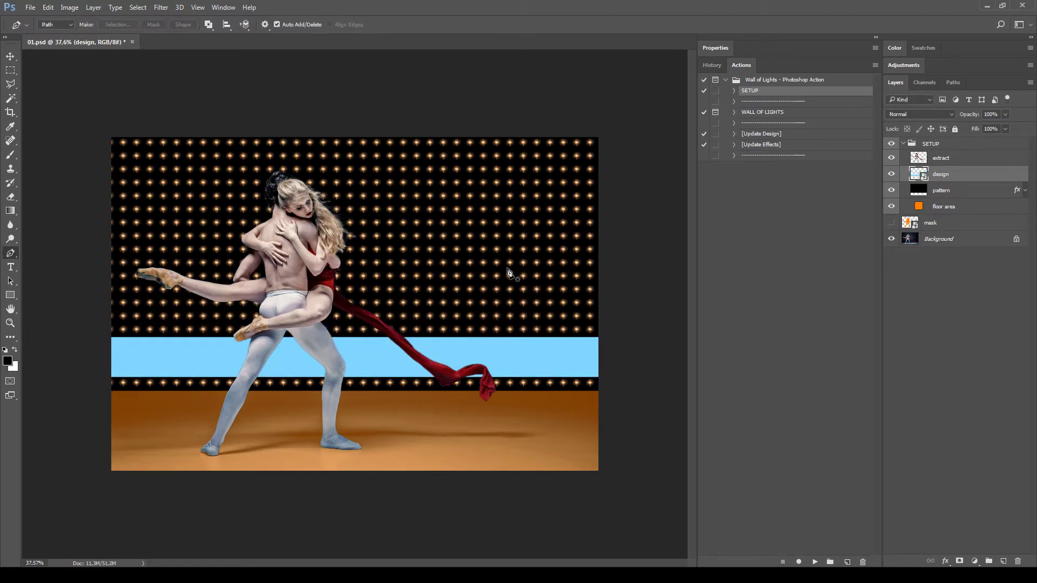
Step: Duplicate the blue strip three times up the wall and resize the upper copies to be thinner, fitting them between bulb rows
click(11, 56)
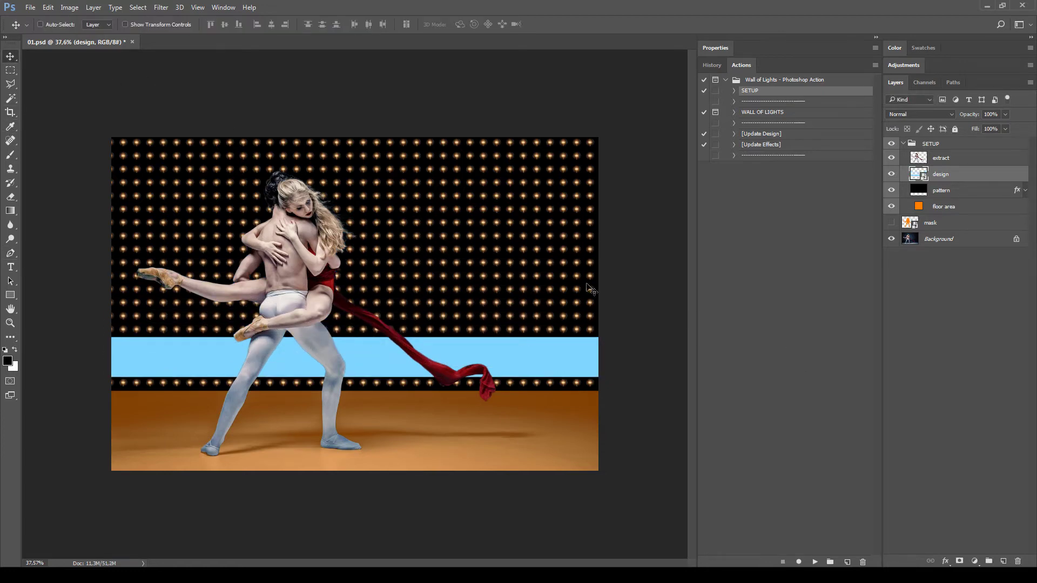
scroll(504, 410, up, 1)
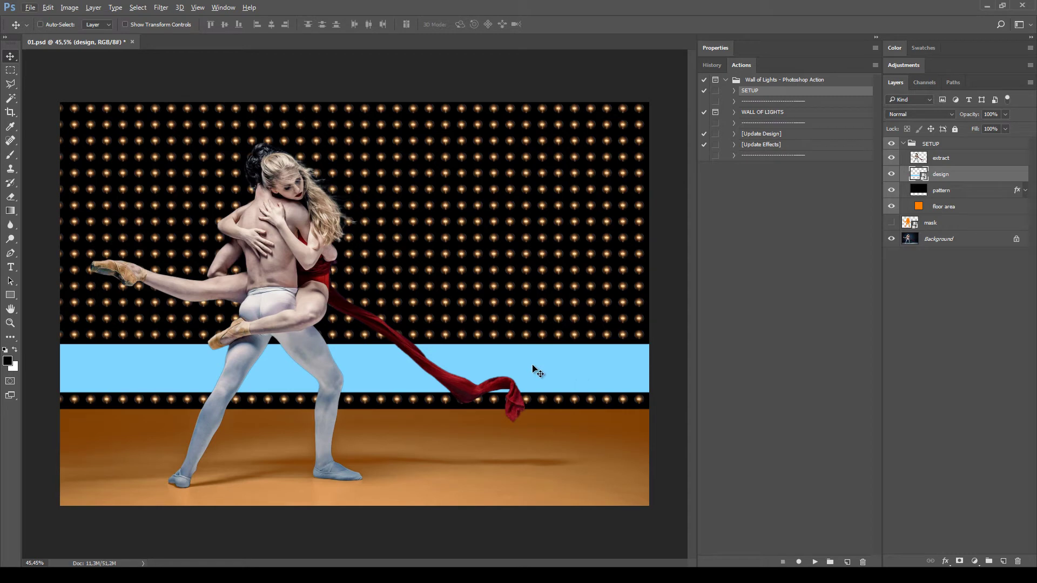
drag(533, 368, 562, 189)
key(ctrl+t)
drag(357, 154, 420, 132)
key(Return)
key(ctrl+t)
drag(354, 118, 356, 133)
key(Return)
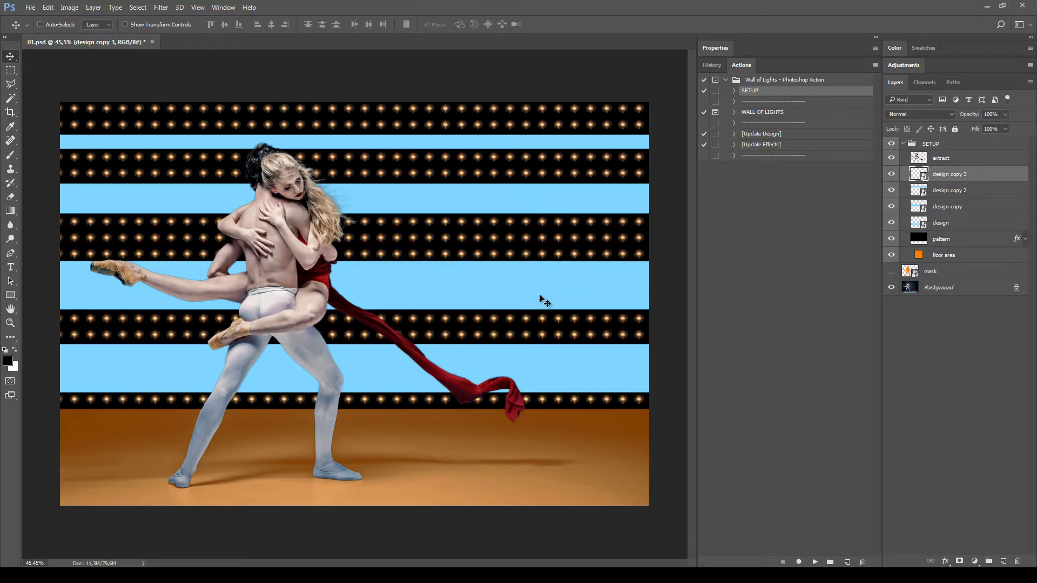
Step: Move the original design layer above its three copies, directly below the extract layer
click(933, 215)
click(951, 190)
click(946, 224)
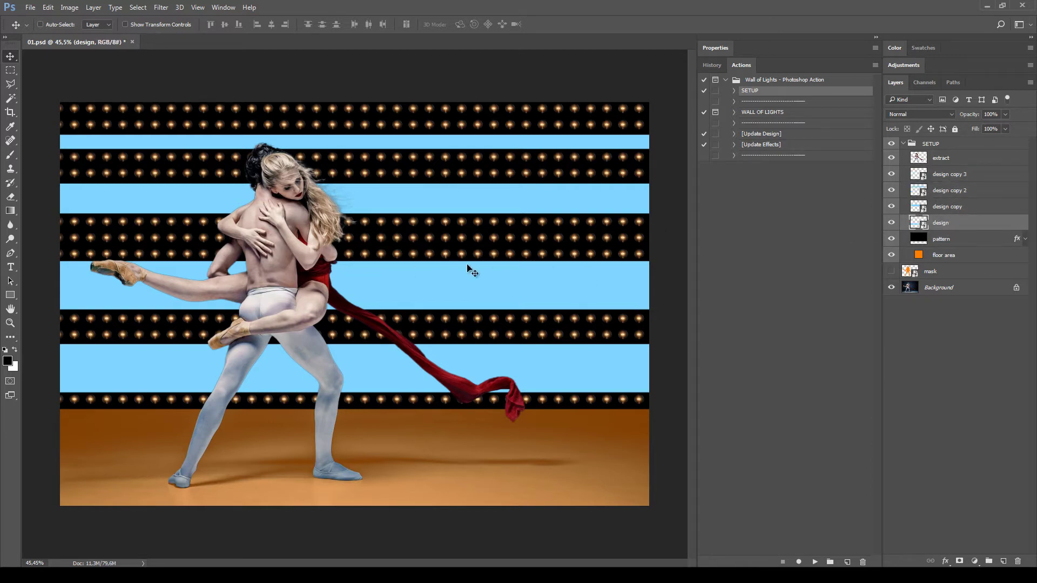
drag(951, 217, 991, 167)
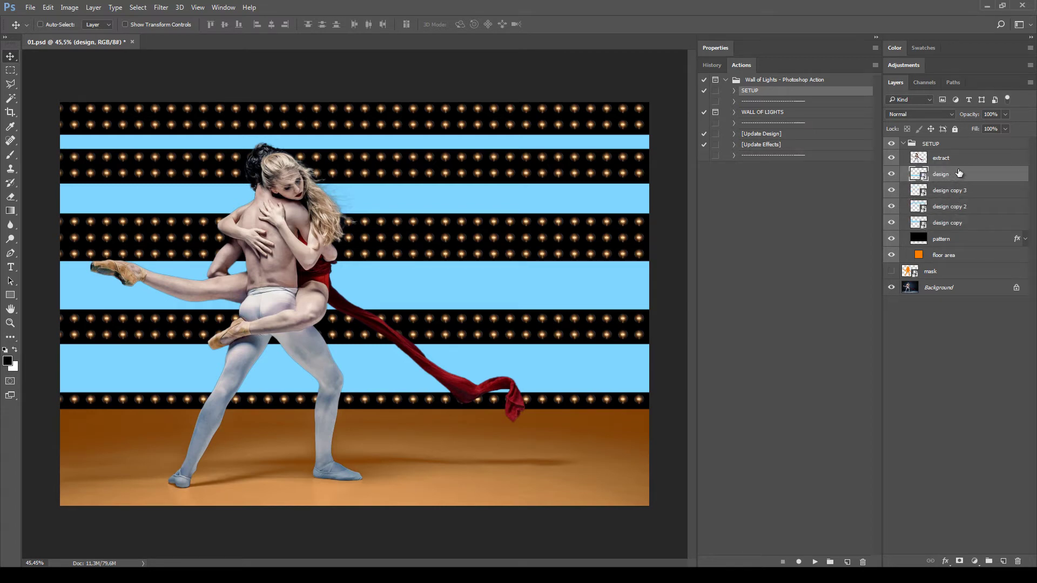
Step: Merge the design layer and its three copies into one layer named design, and leave no layer selected
ctrl+click(956, 190)
ctrl+click(955, 207)
ctrl+click(966, 223)
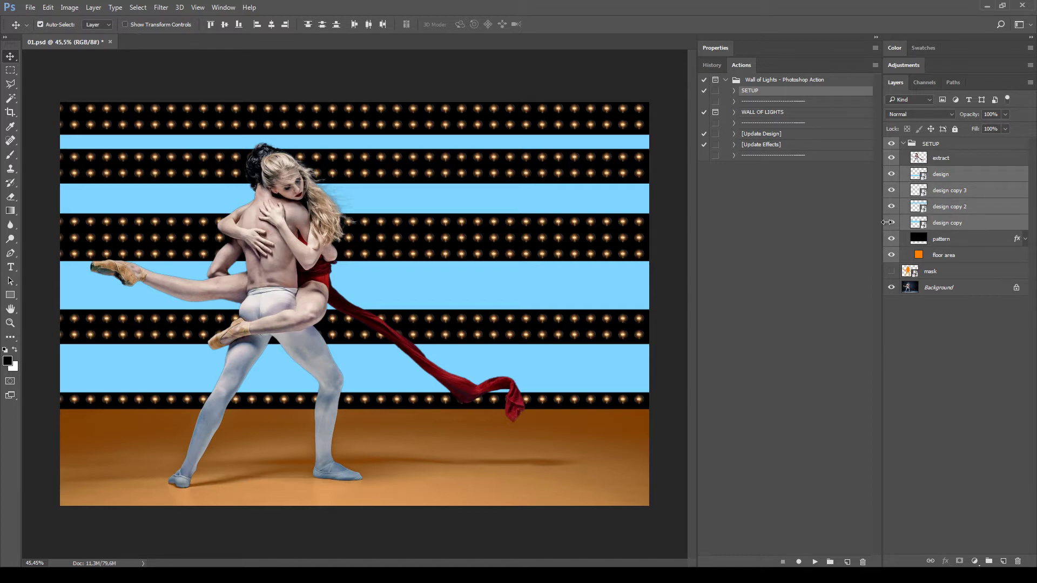
key(ctrl+e)
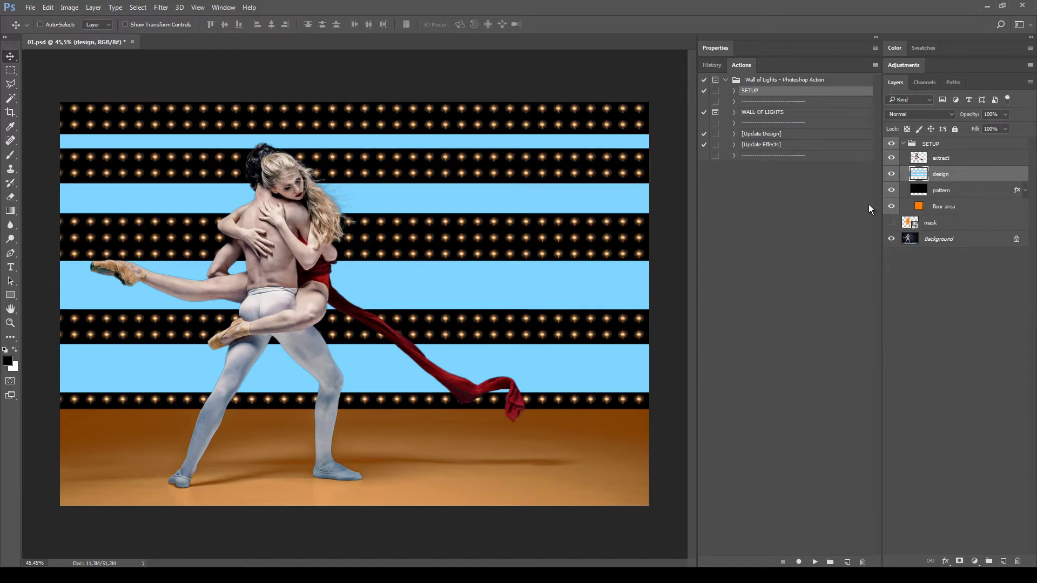
double_click(965, 174)
click(955, 313)
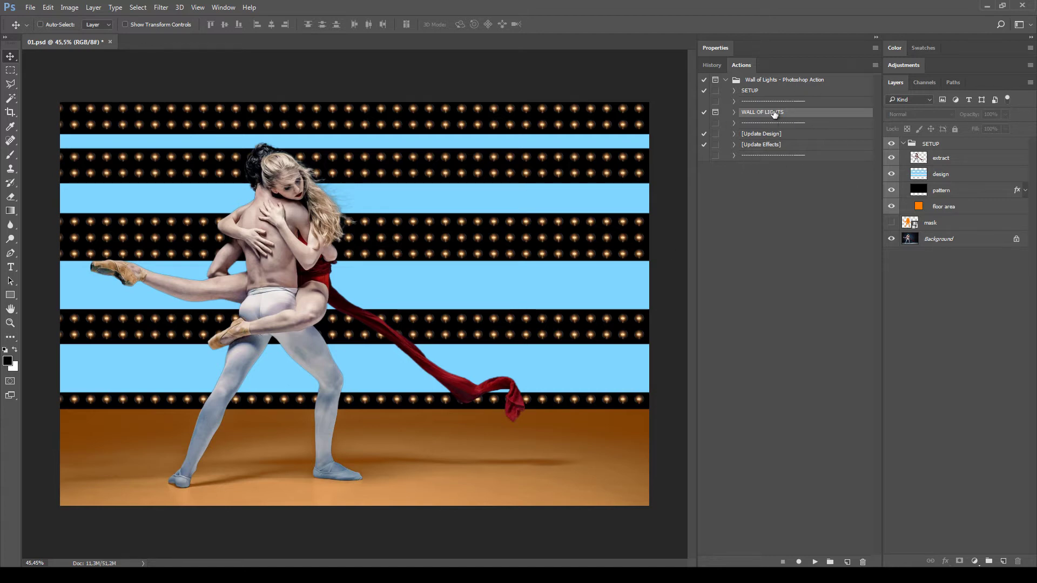
Step: Run the WALL OF LIGHTS action on the prepared document and let it continue past the render message to completion
click(734, 112)
scroll(879, 95, down, 2)
scroll(879, 95, up, 2)
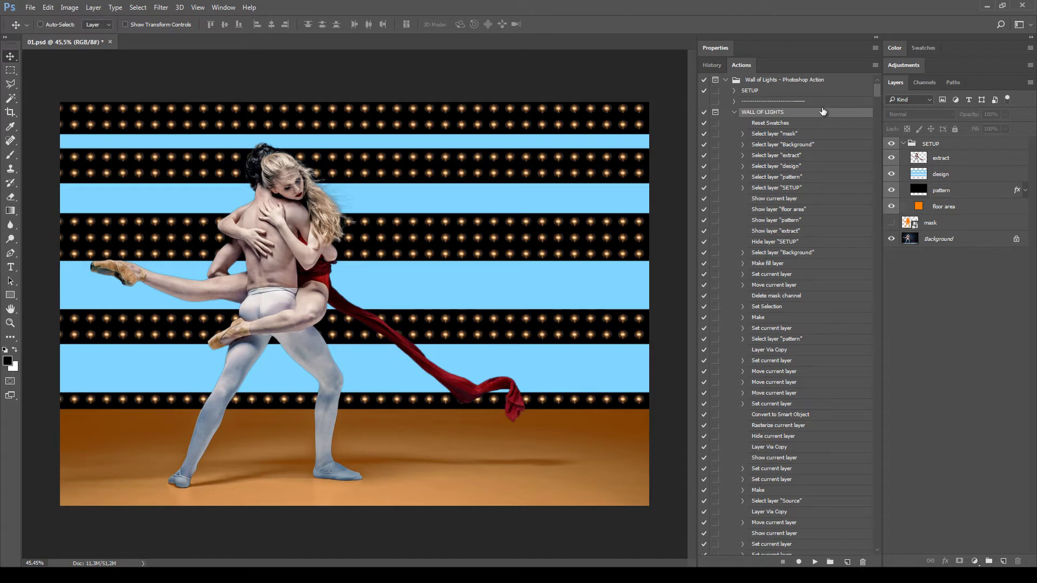
click(813, 562)
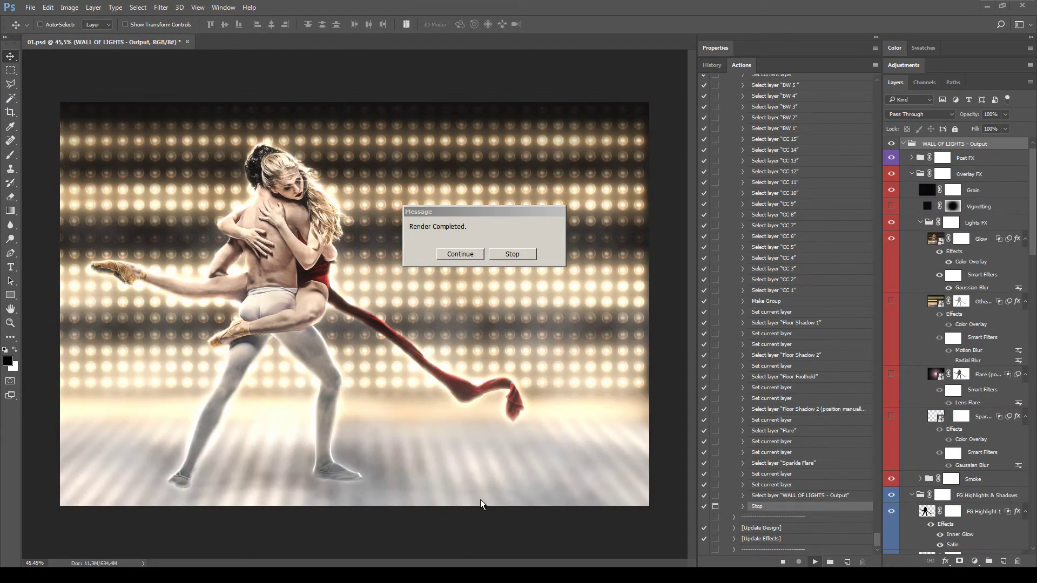
click(457, 254)
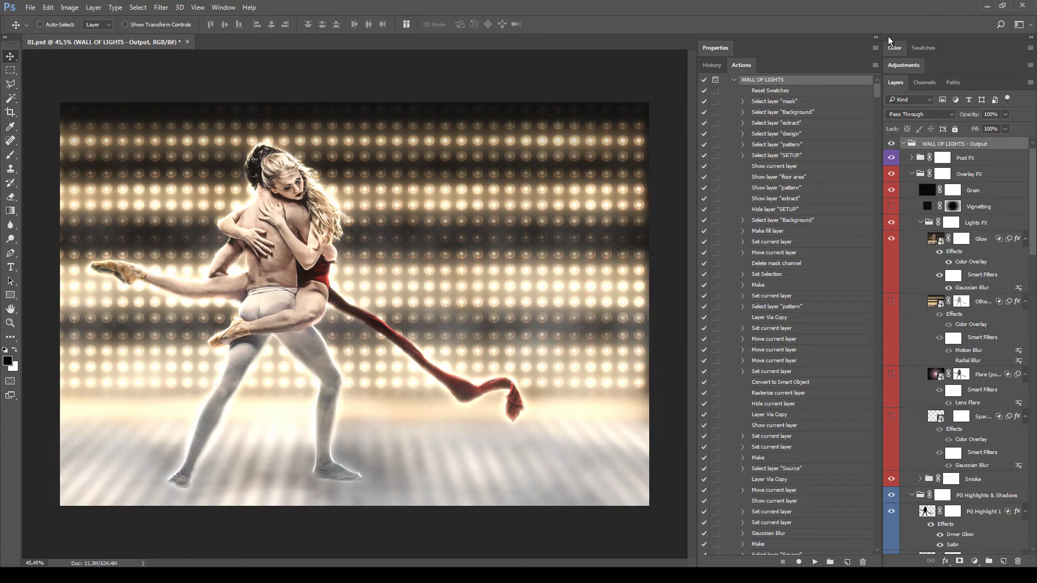
Step: Collapse the SETUP group and every group nested in WALL OF LIGHTS - Output so only its main groups are listed
click(873, 38)
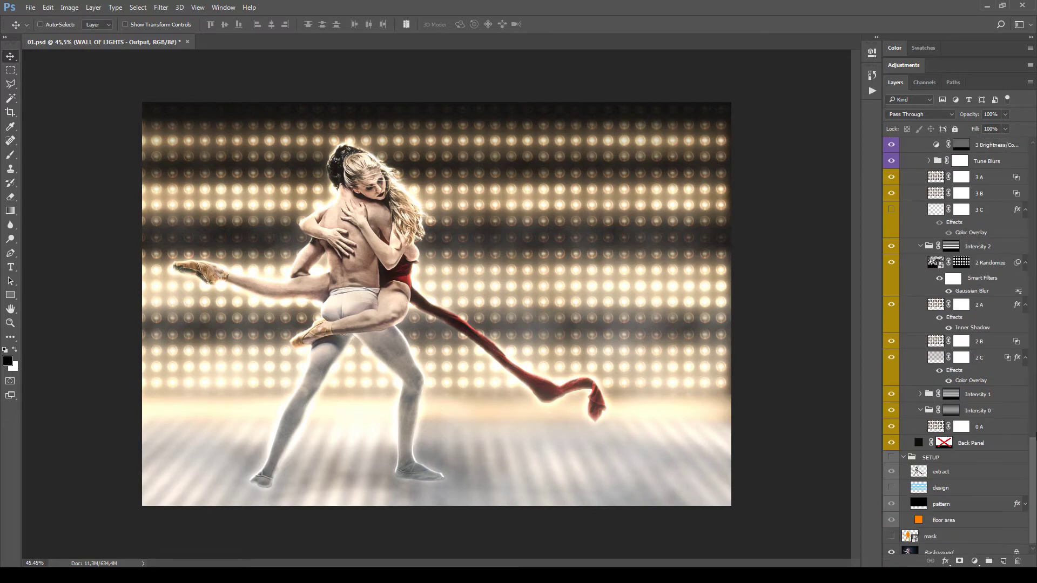
scroll(941, 507, down, 15)
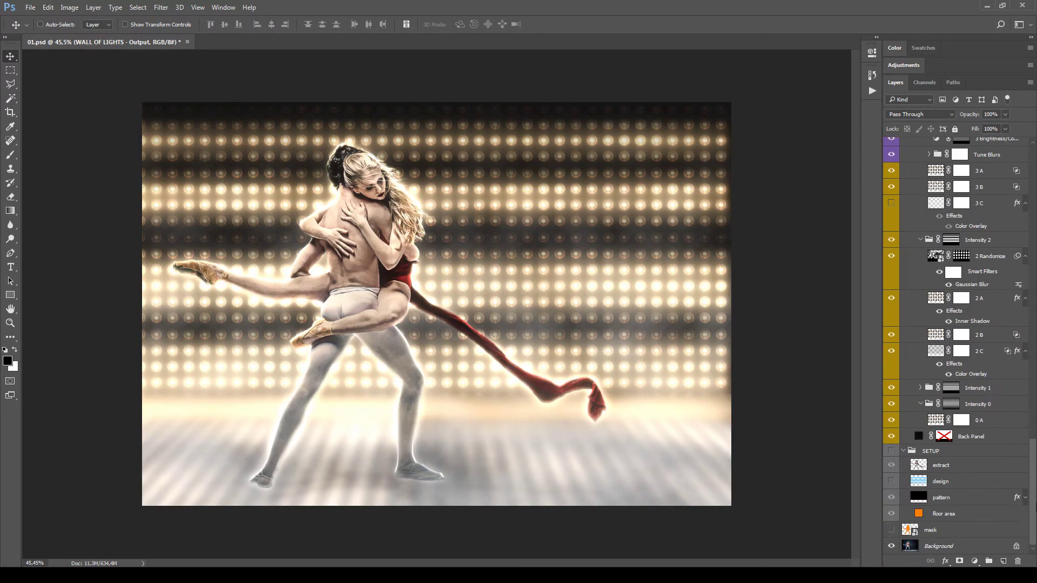
drag(1032, 431, 1032, 141)
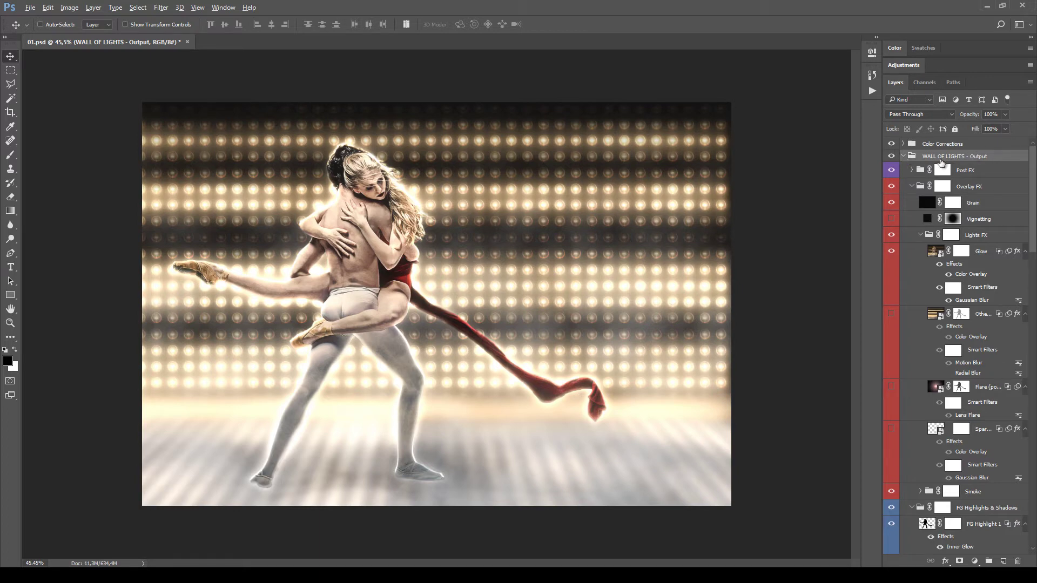
click(904, 157)
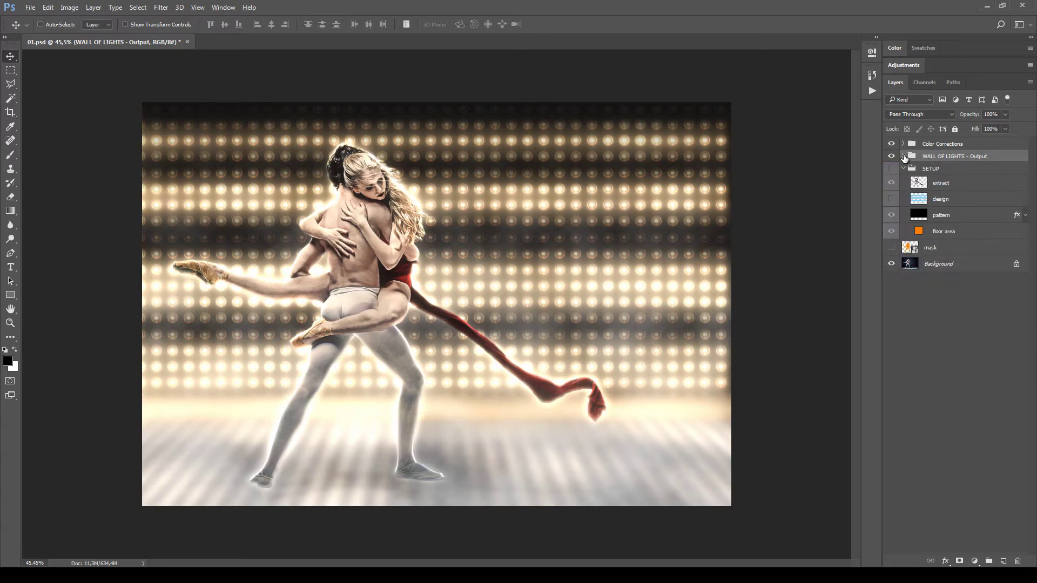
click(903, 157)
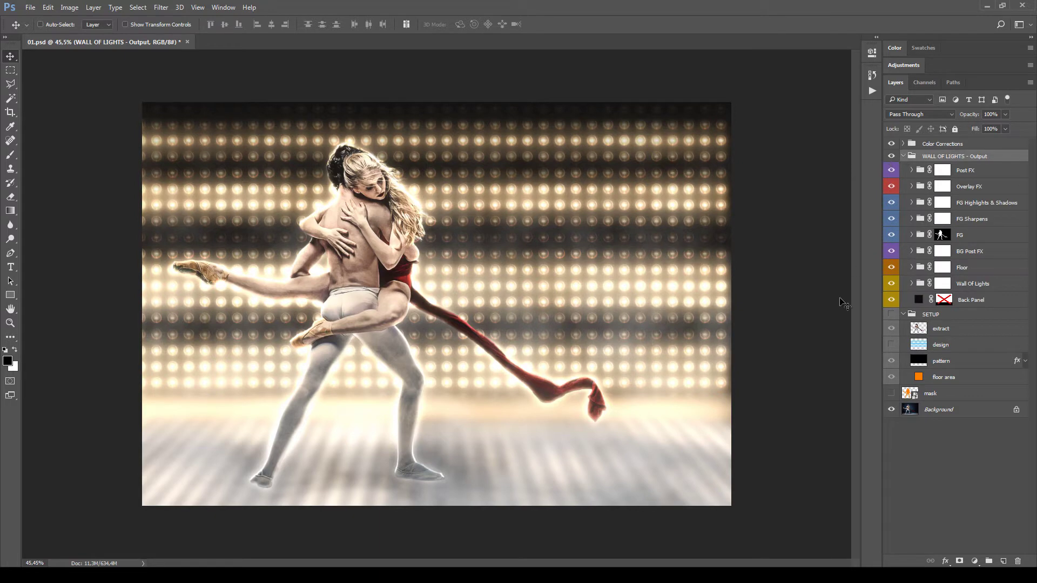
click(903, 314)
scroll(436, 343, up, 3)
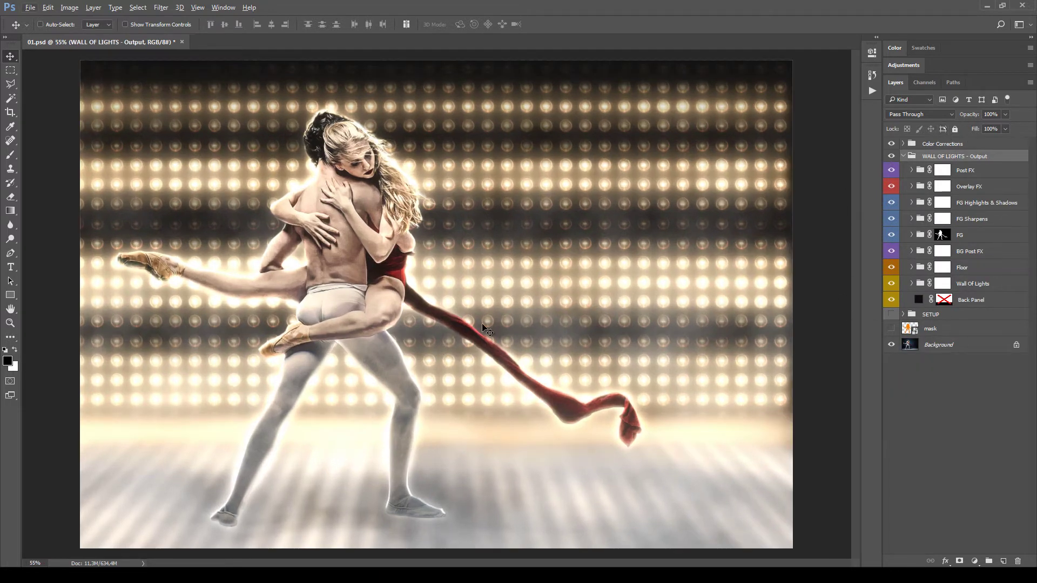
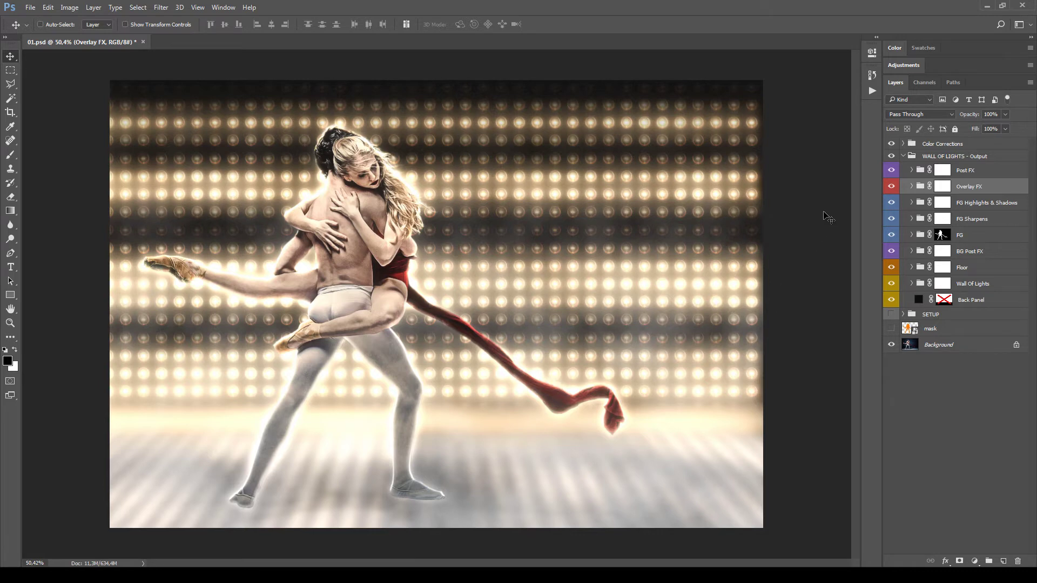
Step: Hide the output groups one by one from Post FX down to Floor to examine what each contributes
click(891, 170)
click(891, 186)
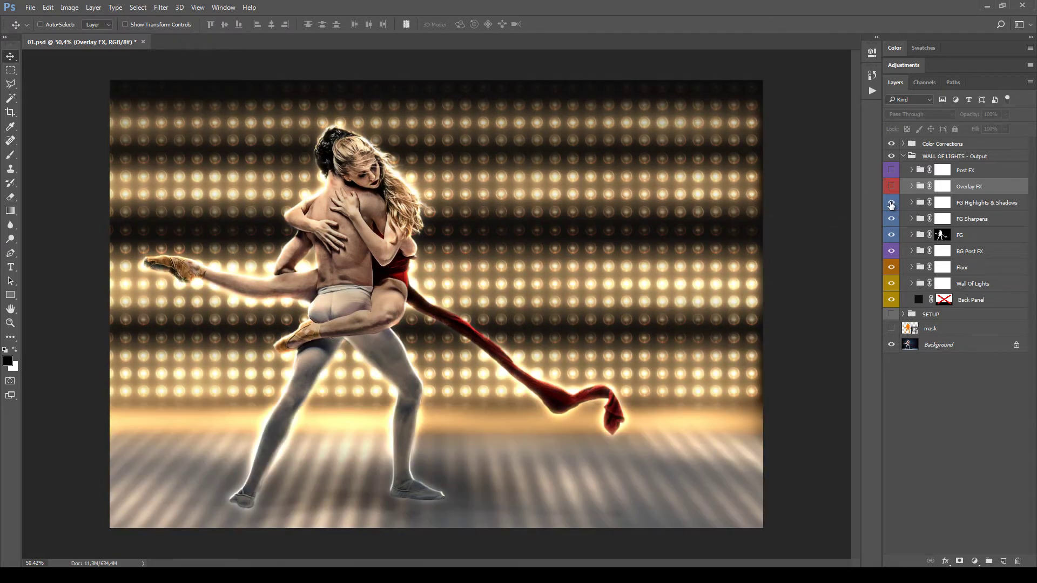
click(891, 202)
click(891, 219)
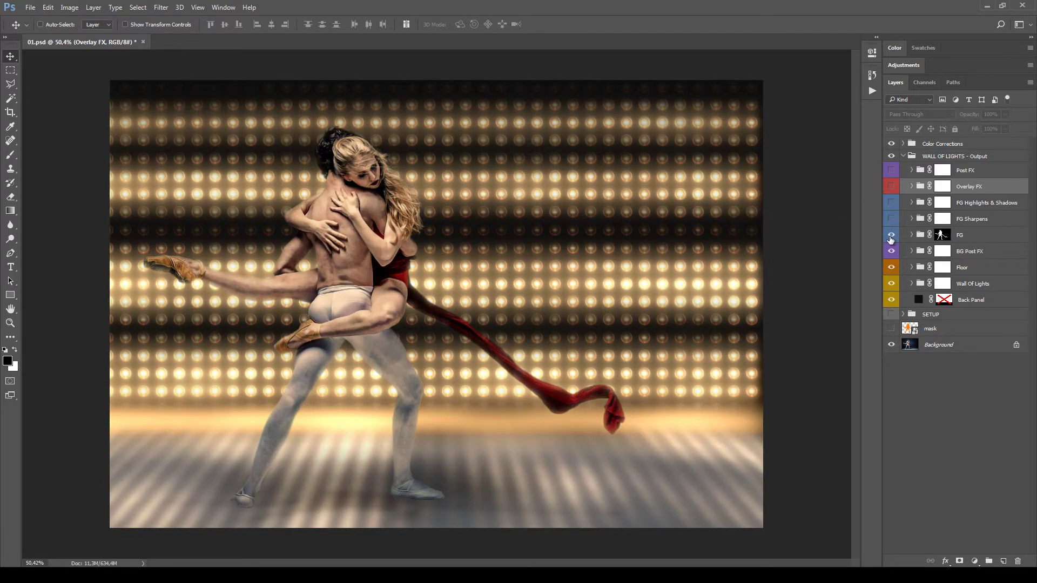
click(891, 235)
click(891, 251)
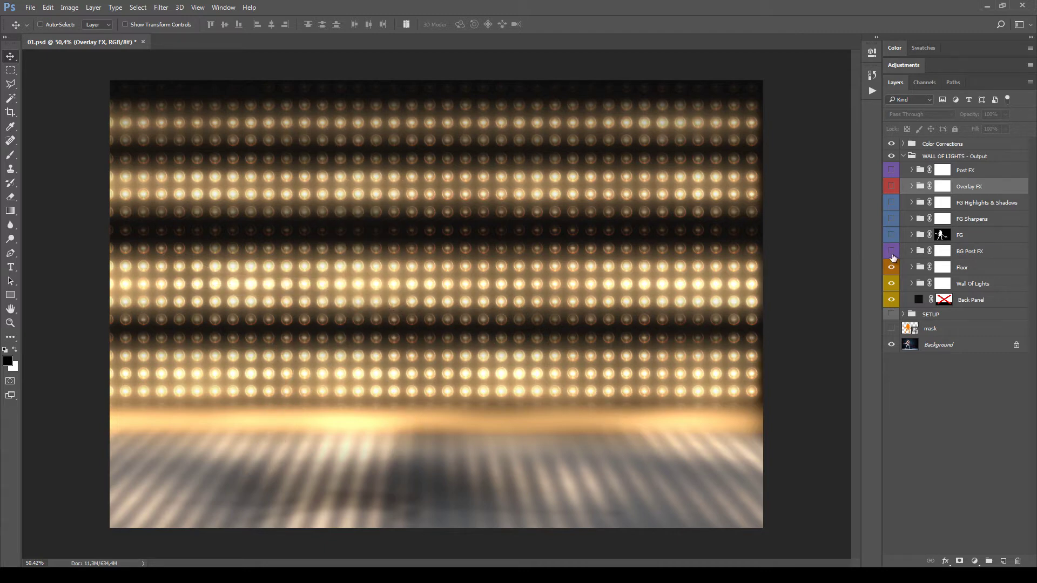
click(891, 268)
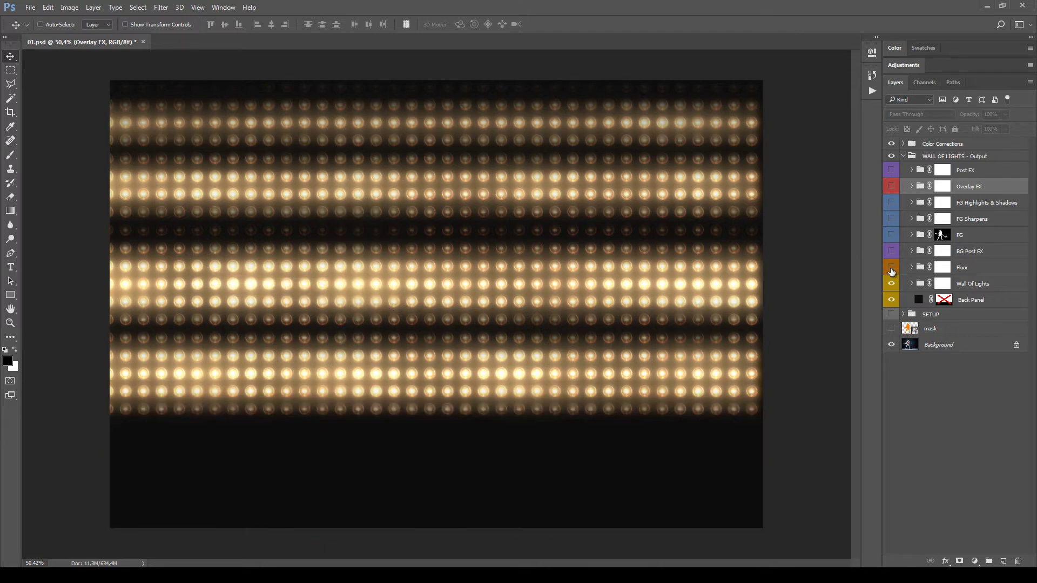
Step: Show the output groups again one by one from Floor up to Post FX
click(891, 268)
click(891, 251)
click(891, 235)
click(891, 219)
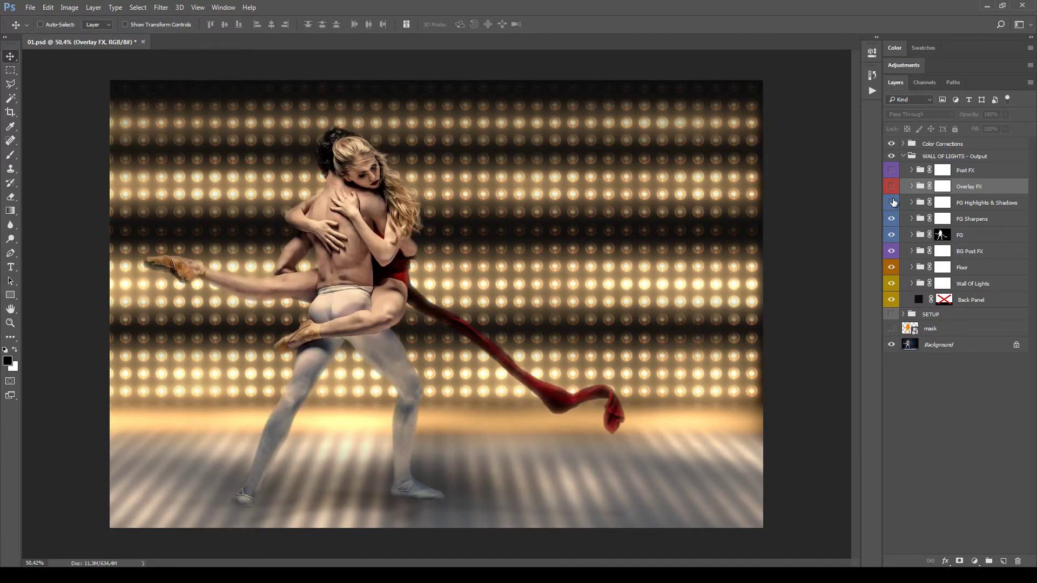
click(891, 202)
click(891, 187)
click(891, 170)
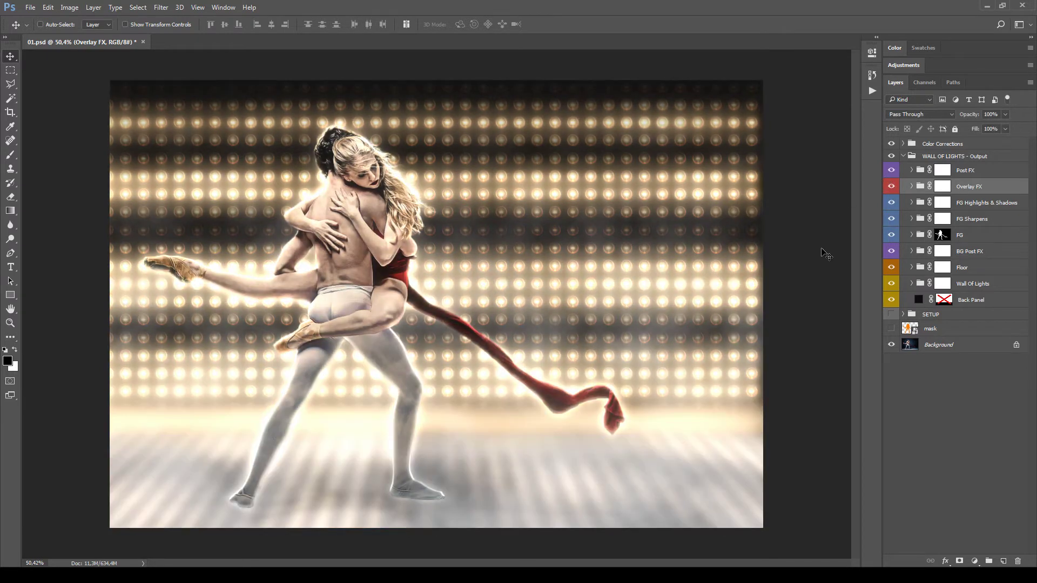
Step: Try other dark tints and brightness levels for the Back Panel layer's solid fill colour
click(971, 299)
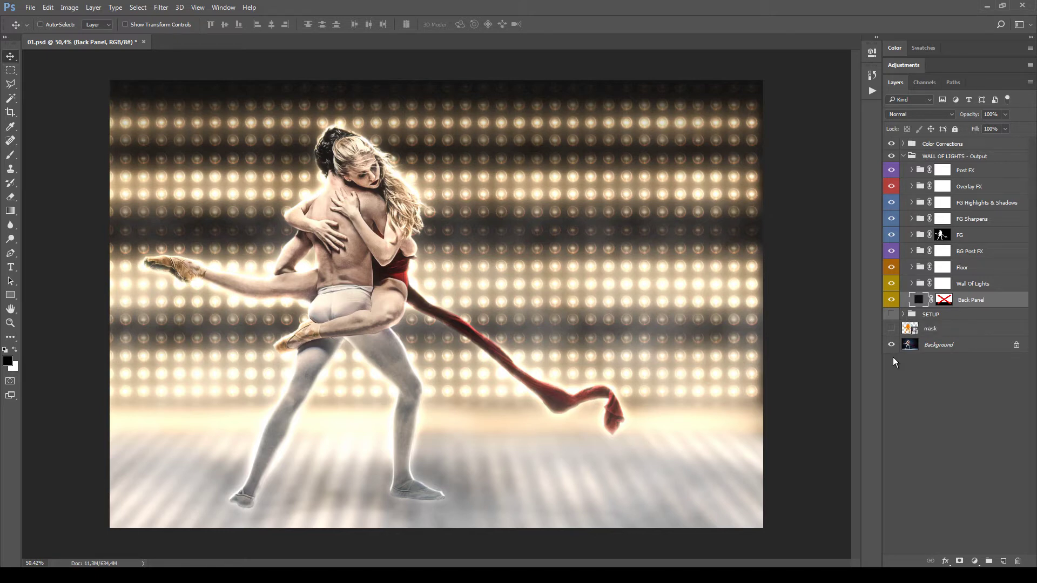
double_click(916, 304)
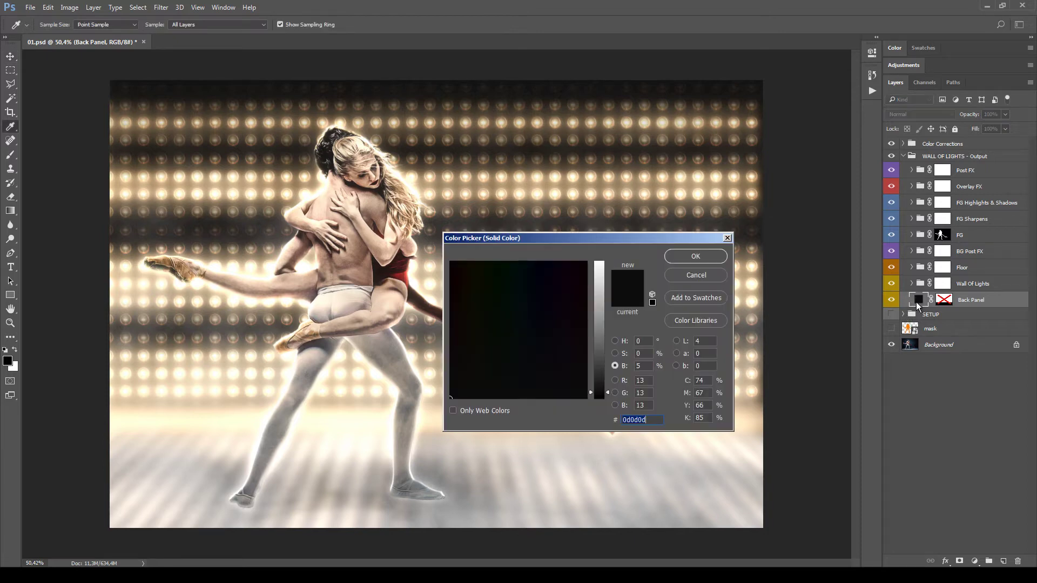
click(493, 389)
drag(473, 384, 481, 333)
mouse_move(597, 393)
mouse_down()
mouse_move(597, 345)
mouse_move(521, 387)
mouse_up()
click(548, 320)
click(597, 387)
drag(598, 386, 599, 384)
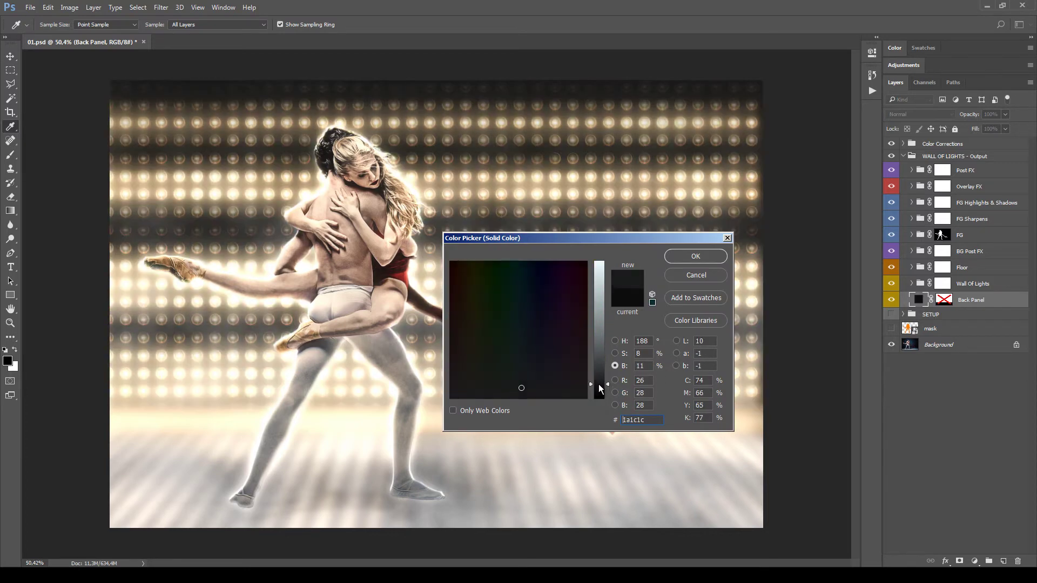
mouse_move(534, 385)
mouse_down()
mouse_move(538, 369)
mouse_move(478, 394)
mouse_move(463, 386)
mouse_up()
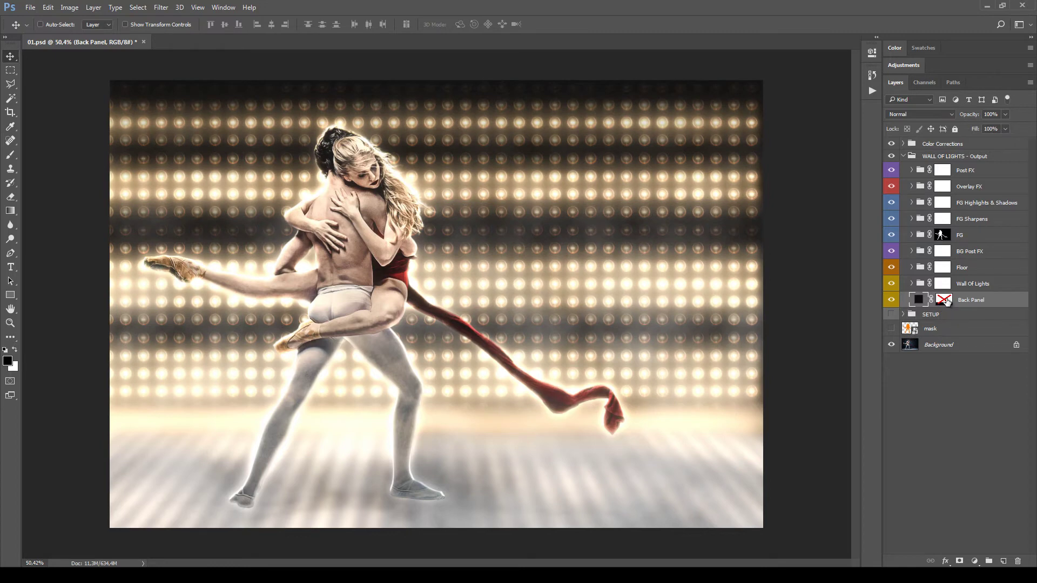
Step: View the Back Panel layer's disabled mask on its own, return to the image and leave no layer selected
click(946, 301)
alt+click(944, 303)
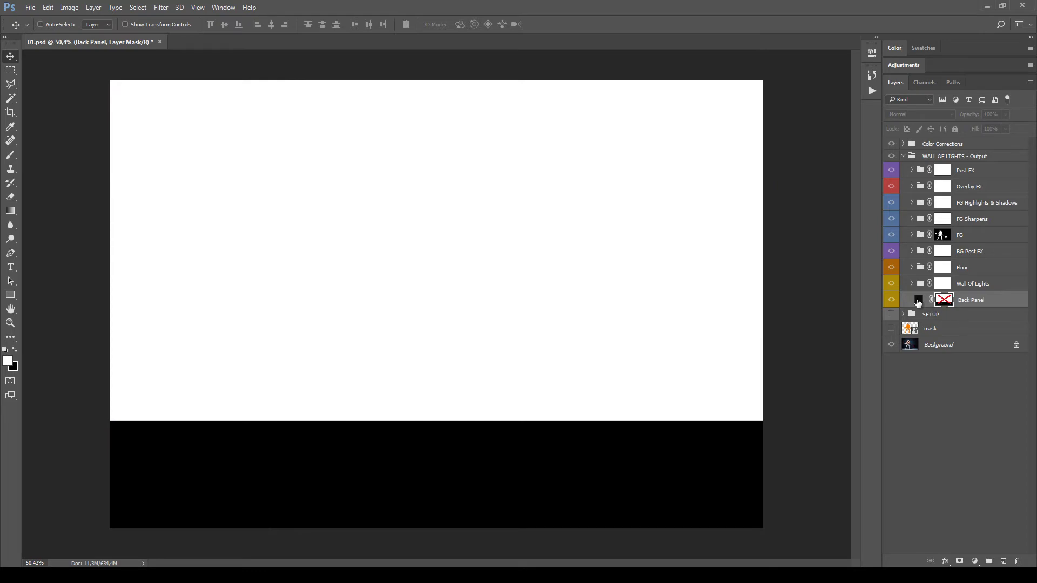
shift+click(944, 303)
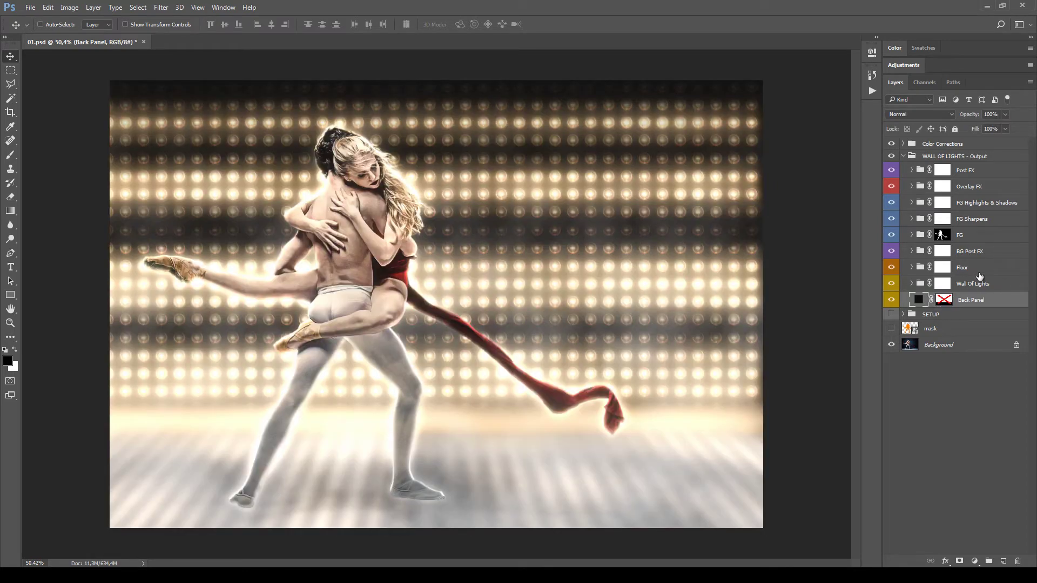
click(941, 400)
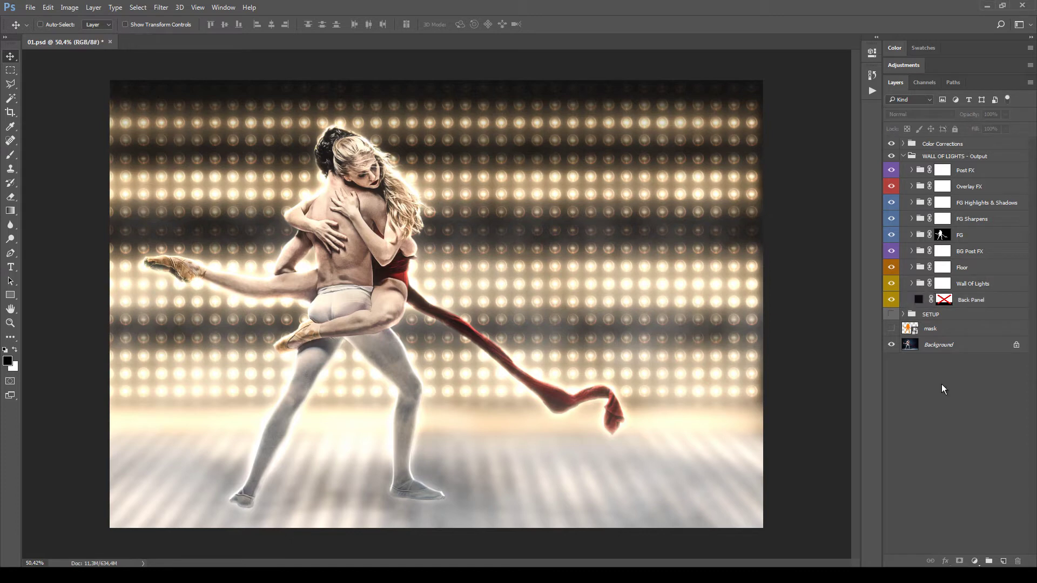
Step: Expand the Wall Of Lights group and go through the groups above it, from Floor up to FG Highlights & Shadows
click(916, 283)
click(913, 284)
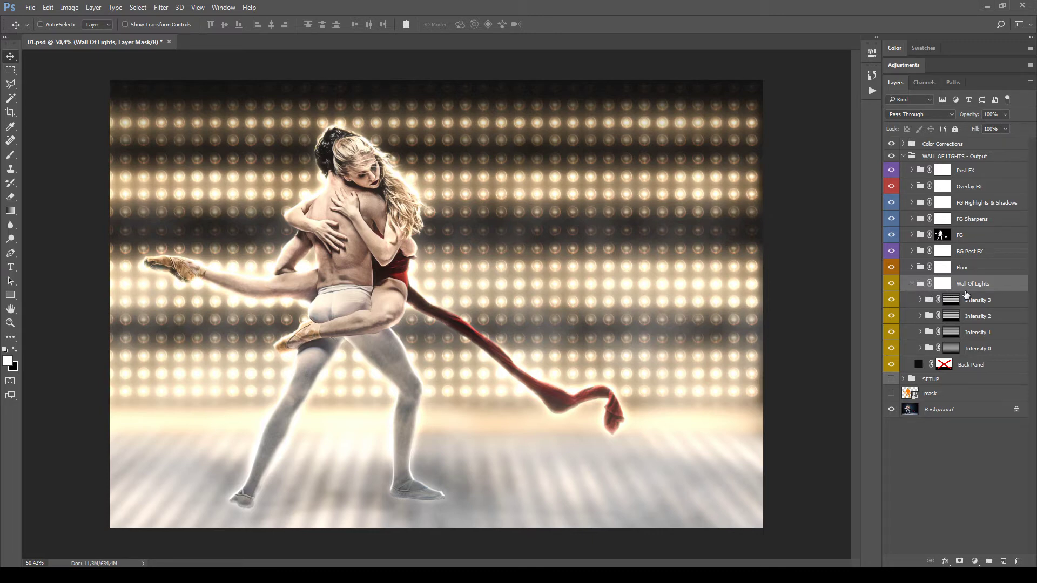
click(977, 270)
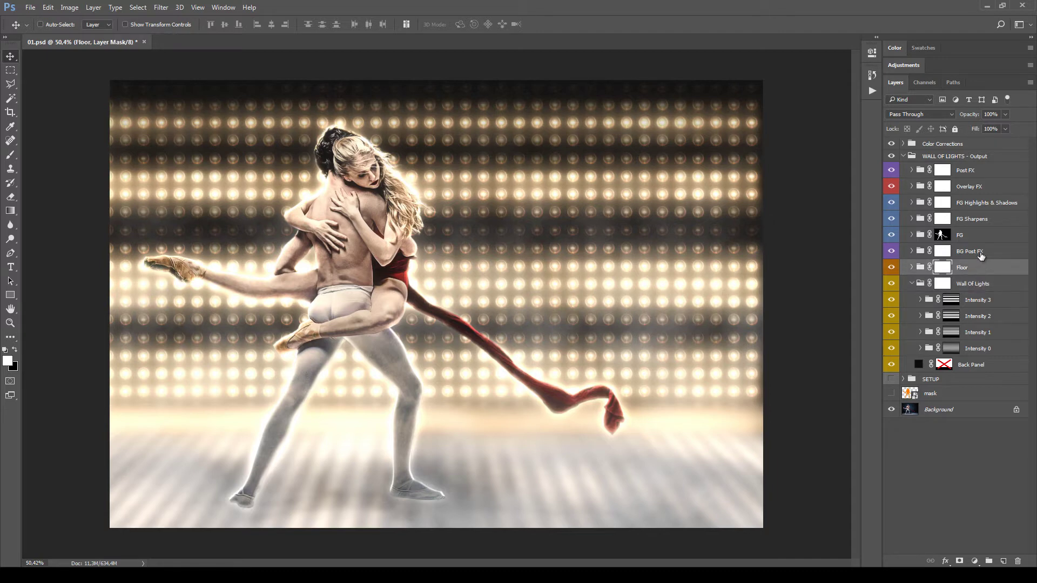
click(978, 252)
click(979, 235)
click(981, 220)
click(985, 205)
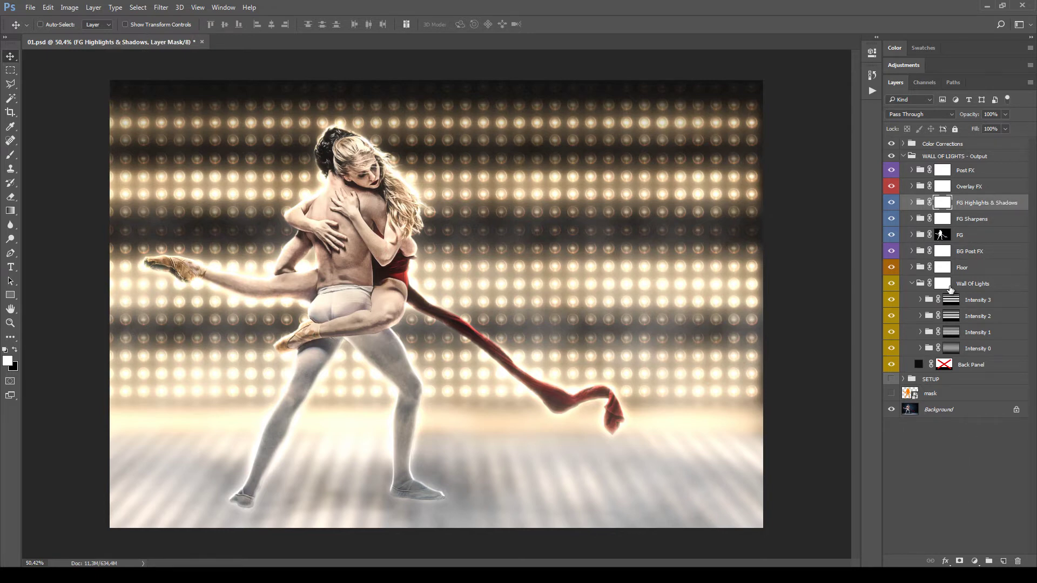
Step: Expand and collapse the Intensity groups inside Wall Of Lights to examine their layers
click(975, 288)
click(920, 316)
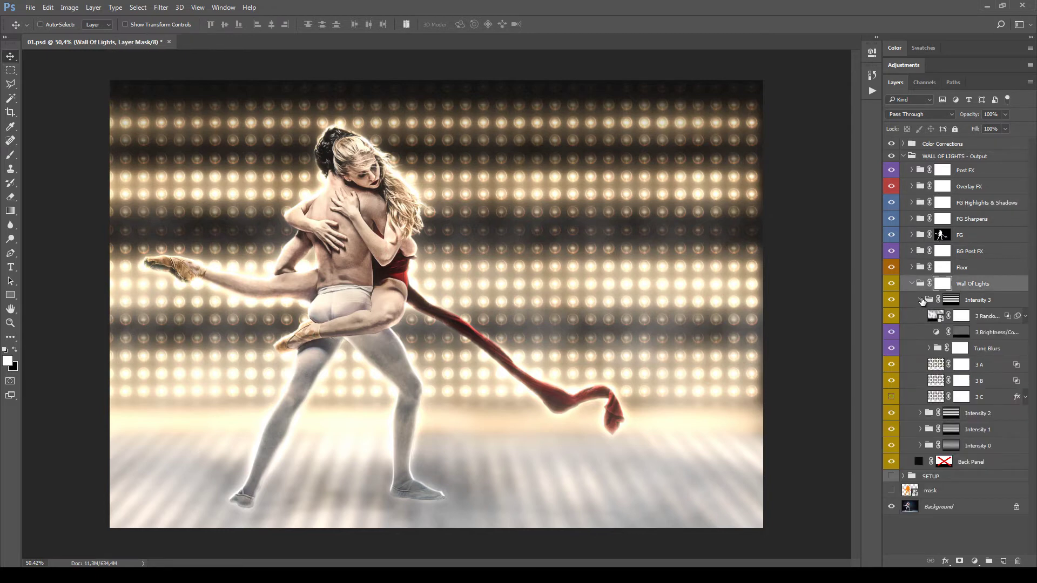
click(920, 316)
click(920, 316)
click(920, 316)
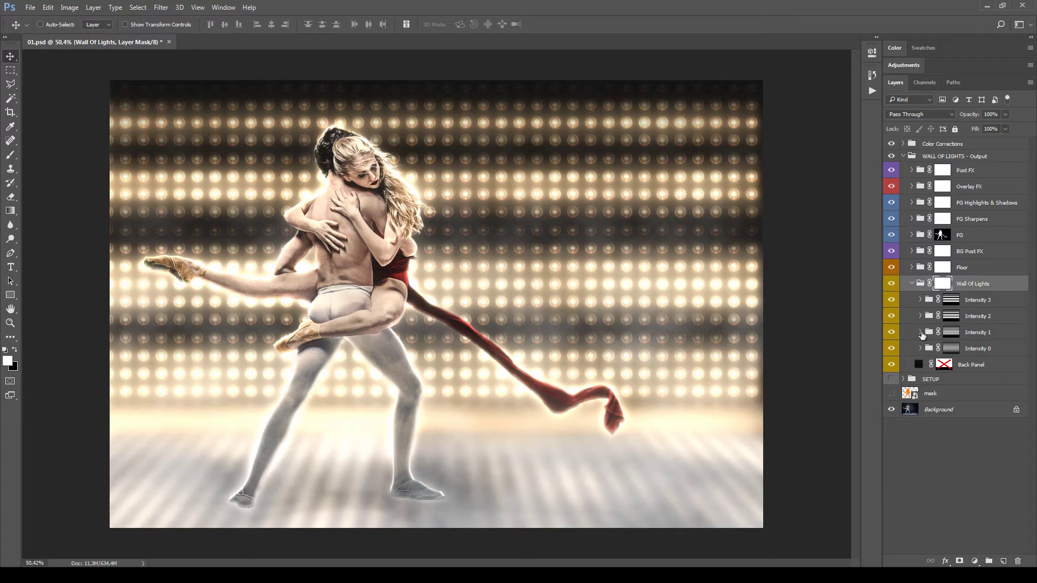
click(920, 332)
click(920, 332)
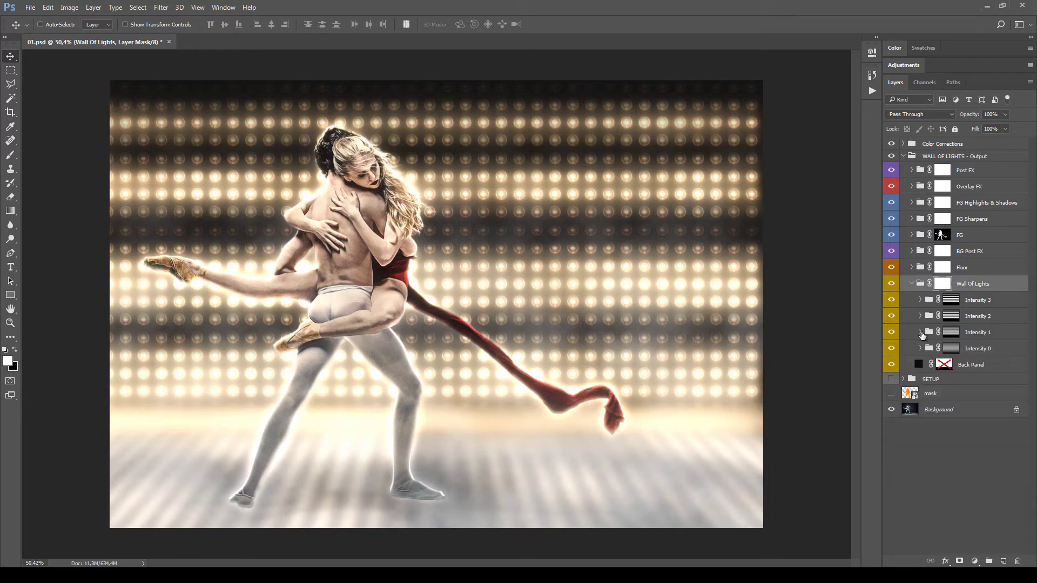
Step: Examine the 3 Brightness/Contrast layer and Tune Blurs group inside Intensity 3, and collapse Intensity 3 again
click(969, 300)
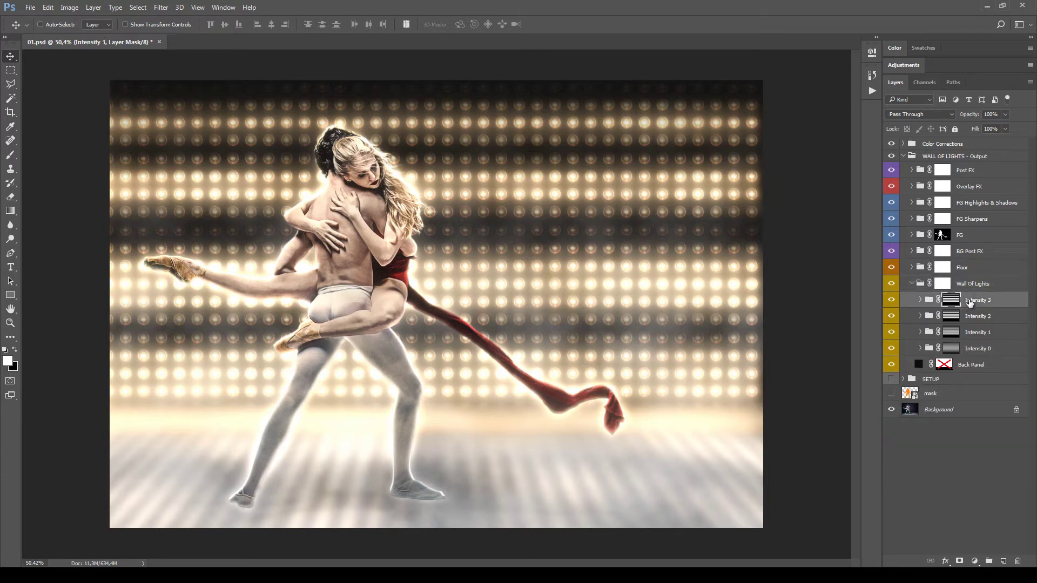
click(920, 300)
click(969, 333)
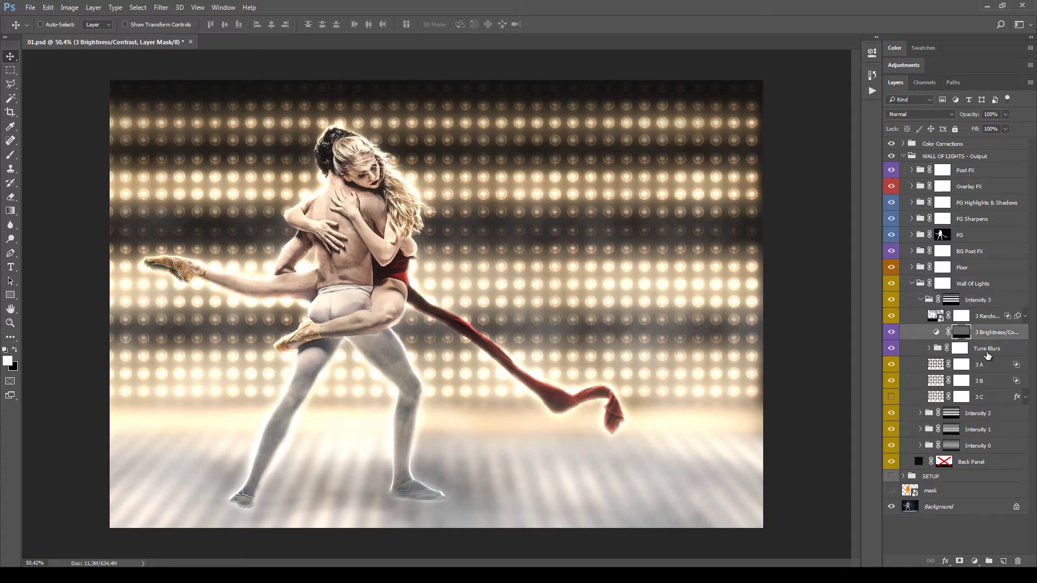
click(986, 346)
click(986, 335)
click(982, 353)
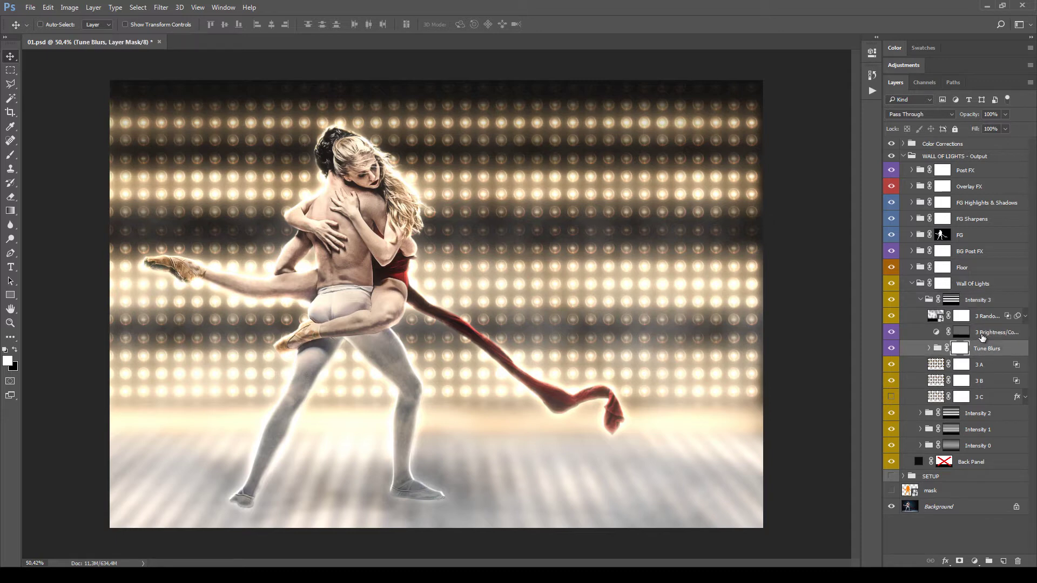
click(982, 338)
click(959, 300)
click(920, 301)
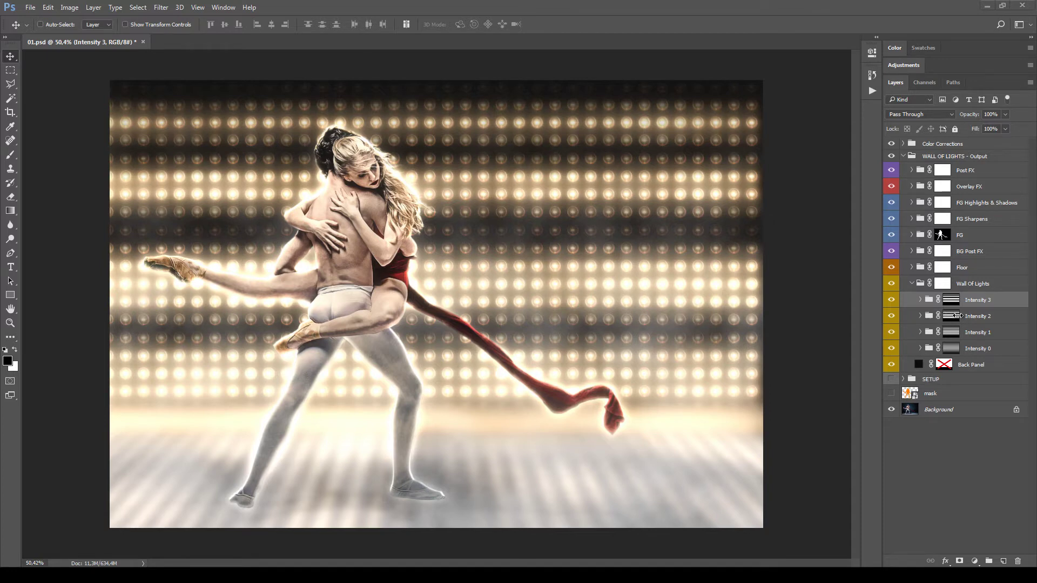
Step: Hide the Intensity 3, 2 and 1 groups one after another and show them again to compare their effect on the lights
click(891, 299)
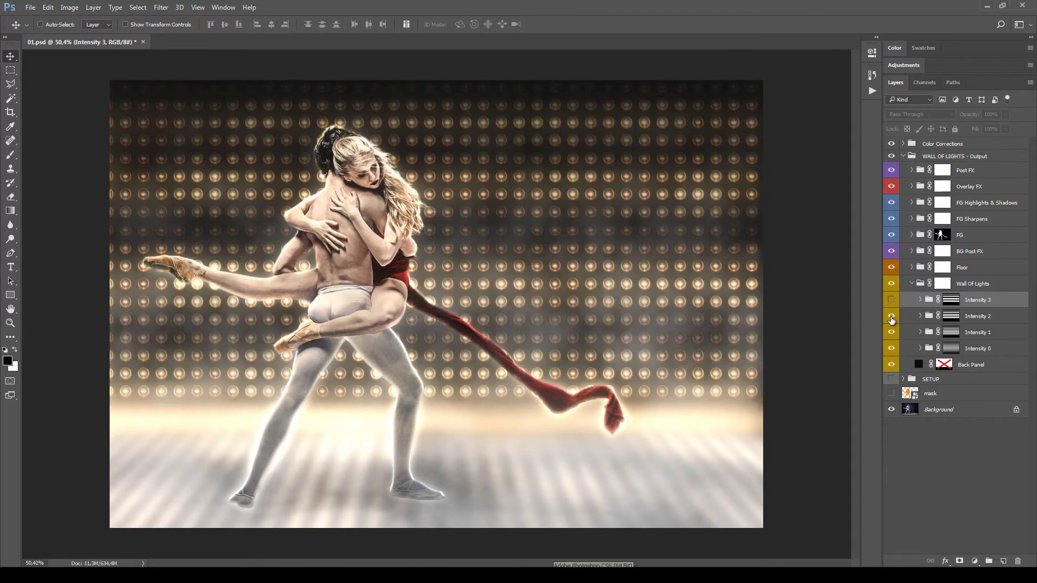
click(891, 316)
click(891, 332)
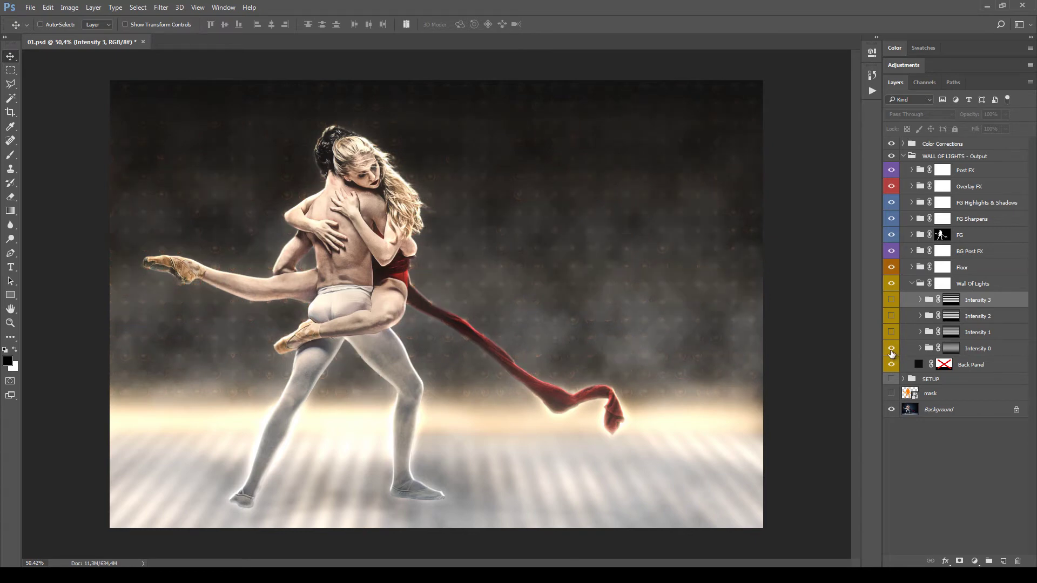
click(891, 332)
click(890, 315)
click(891, 300)
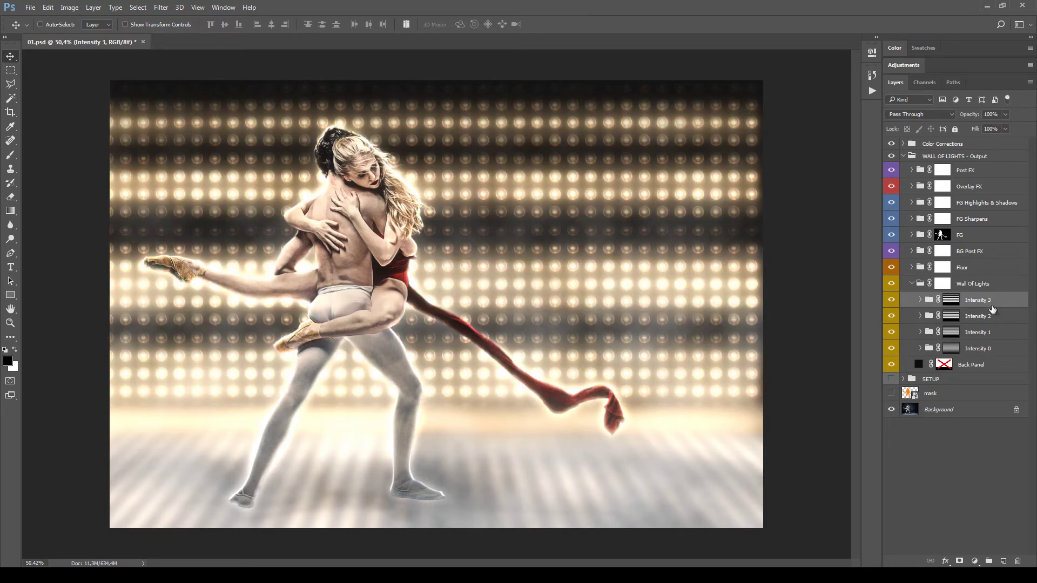
Step: View the layer masks of the Intensity 2, Intensity 1, Intensity 0 and Intensity 3 groups on their own
alt+click(953, 302)
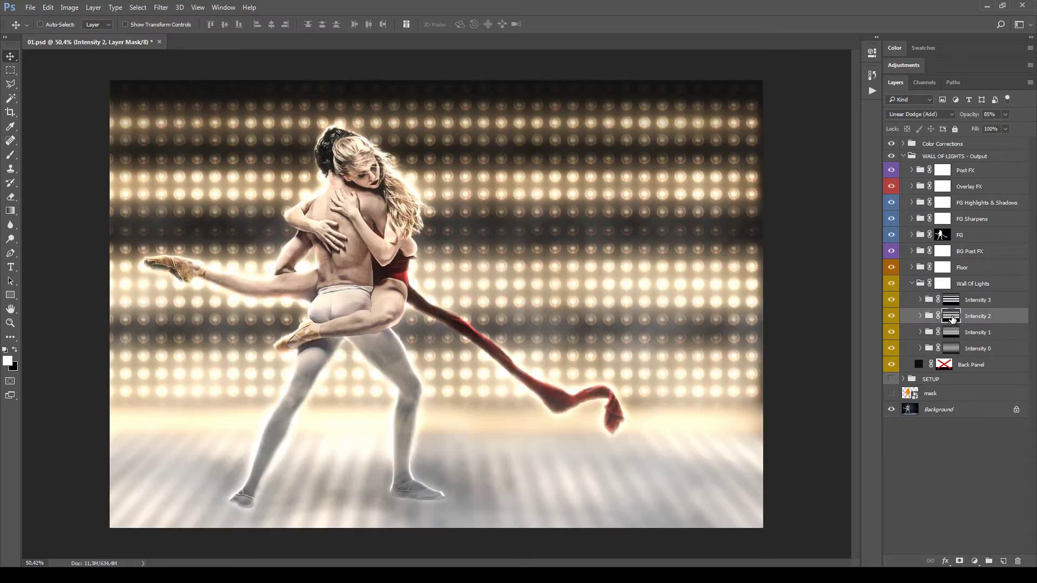
click(951, 318)
alt+click(952, 318)
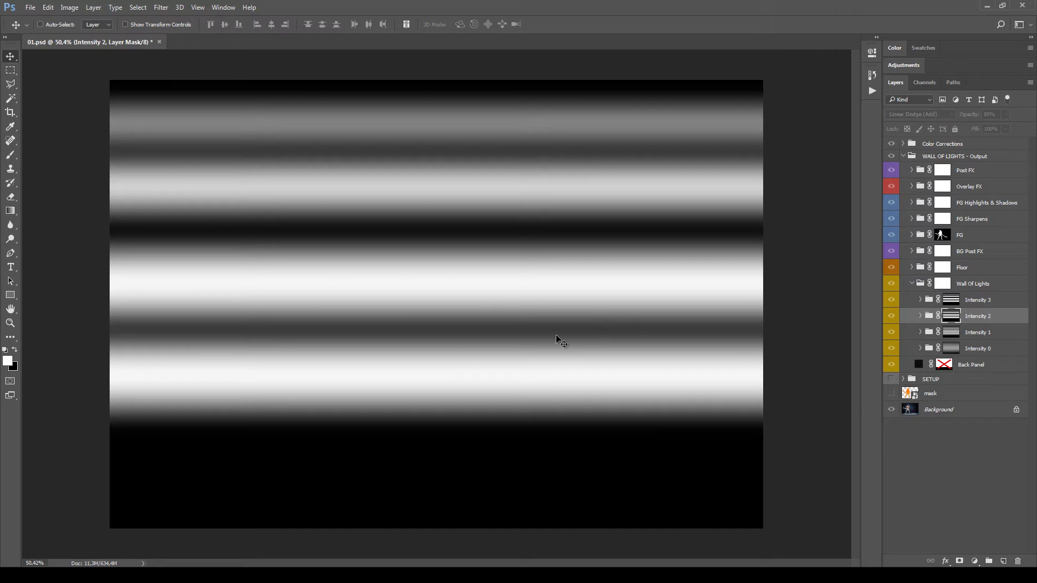
click(948, 335)
alt+click(950, 335)
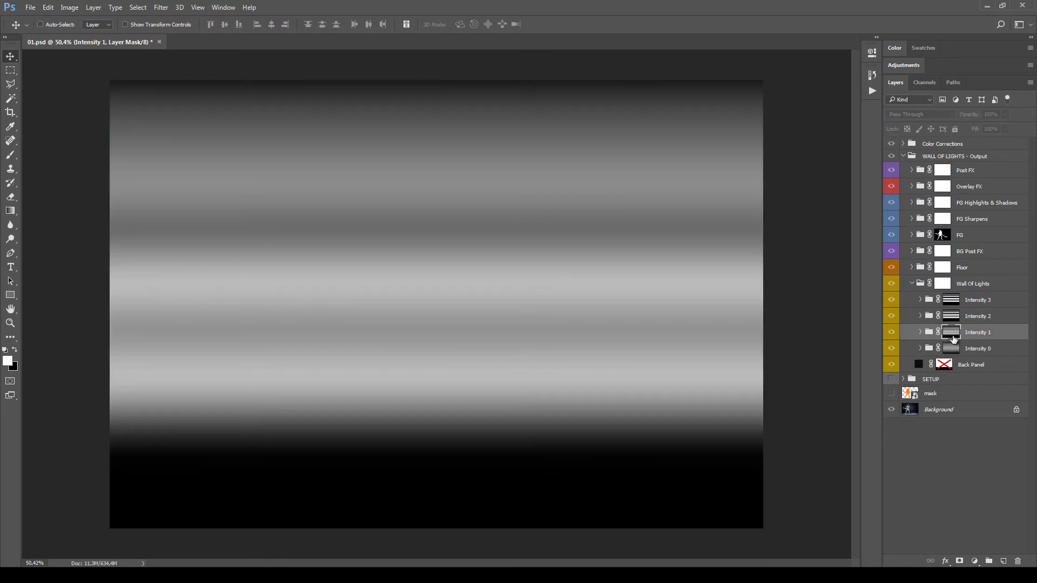
click(951, 350)
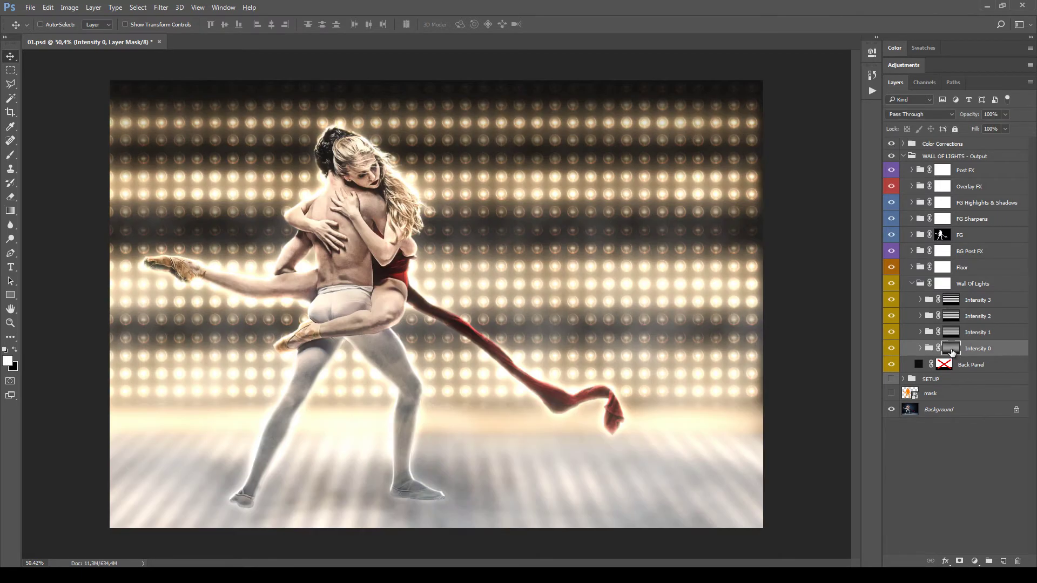
alt+click(952, 351)
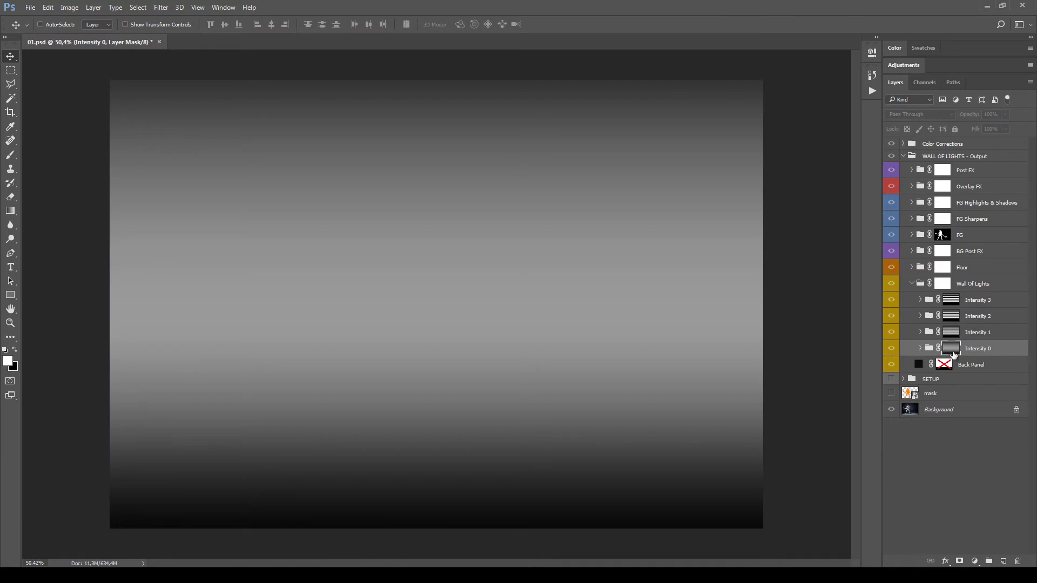
click(951, 302)
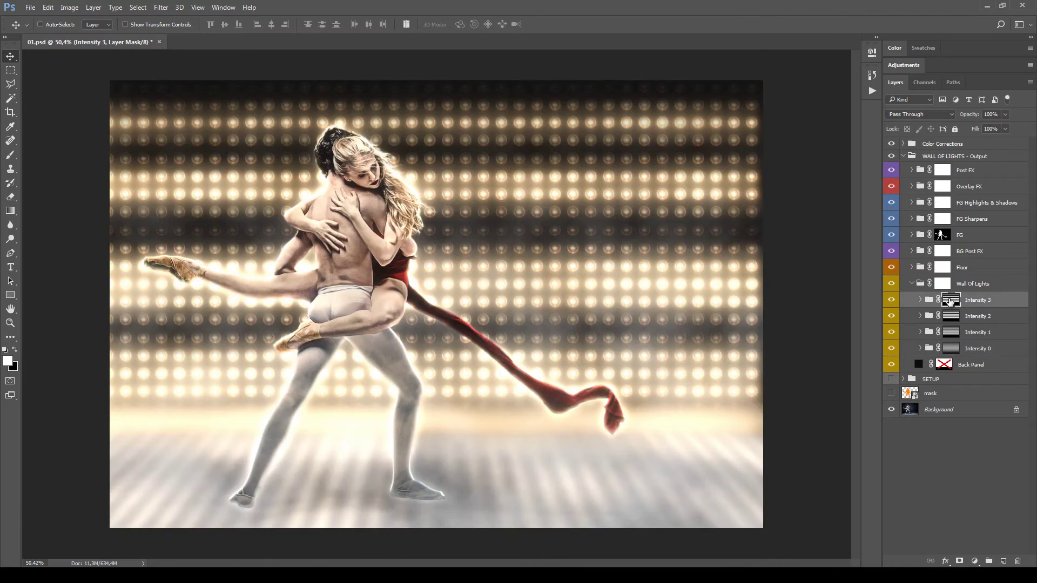
alt+click(952, 304)
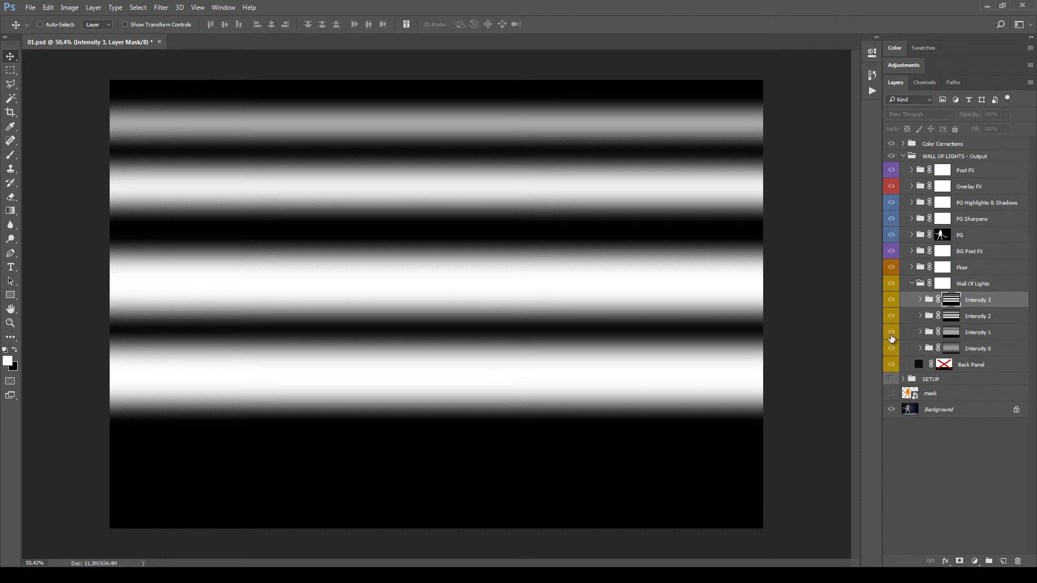
Step: Reduce the feather of the Intensity 3 group's mask to 8.2 px and return to the image view
double_click(953, 302)
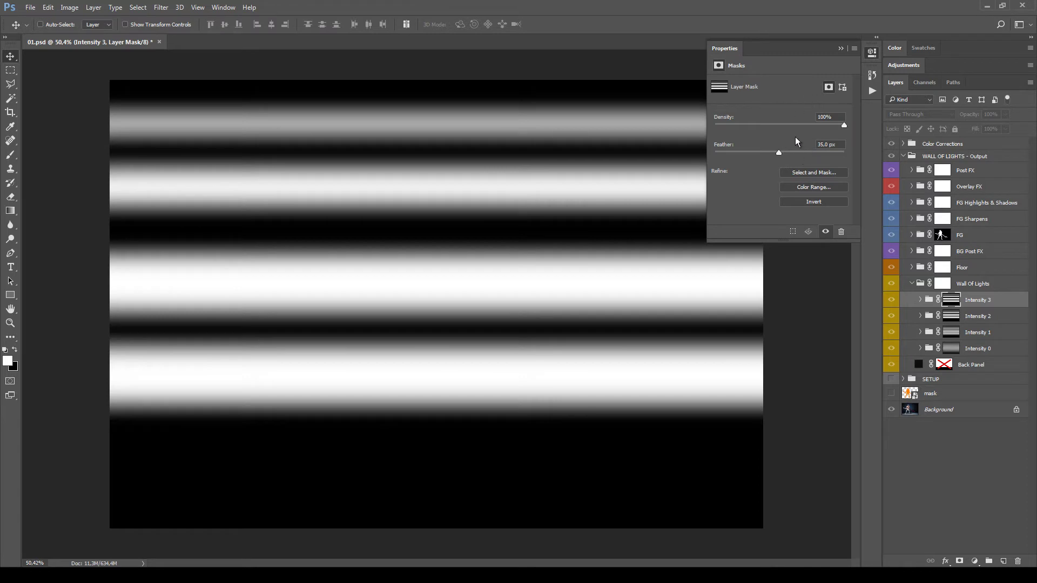
drag(777, 154, 748, 155)
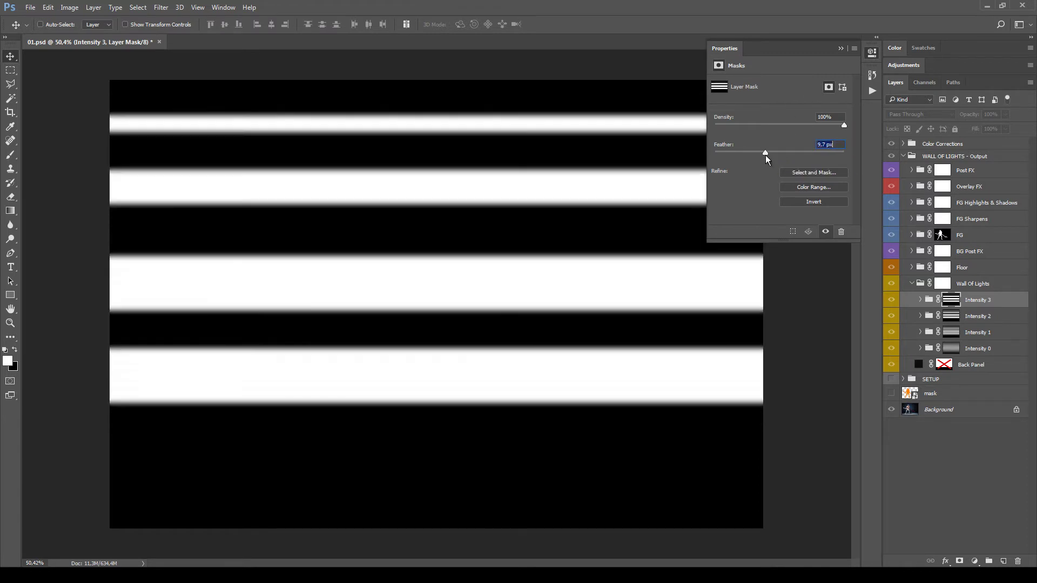
drag(760, 156, 763, 153)
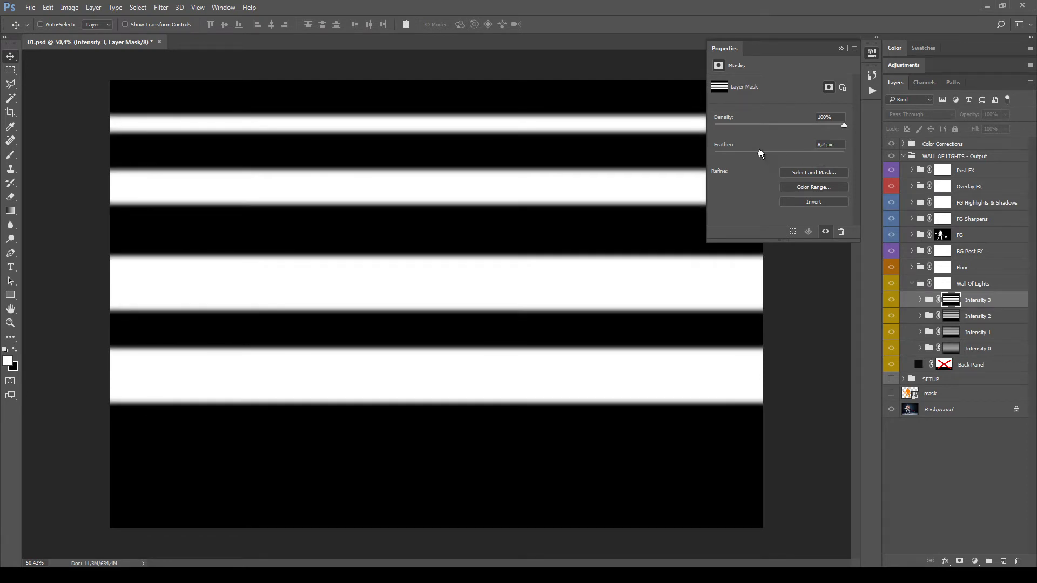
click(932, 300)
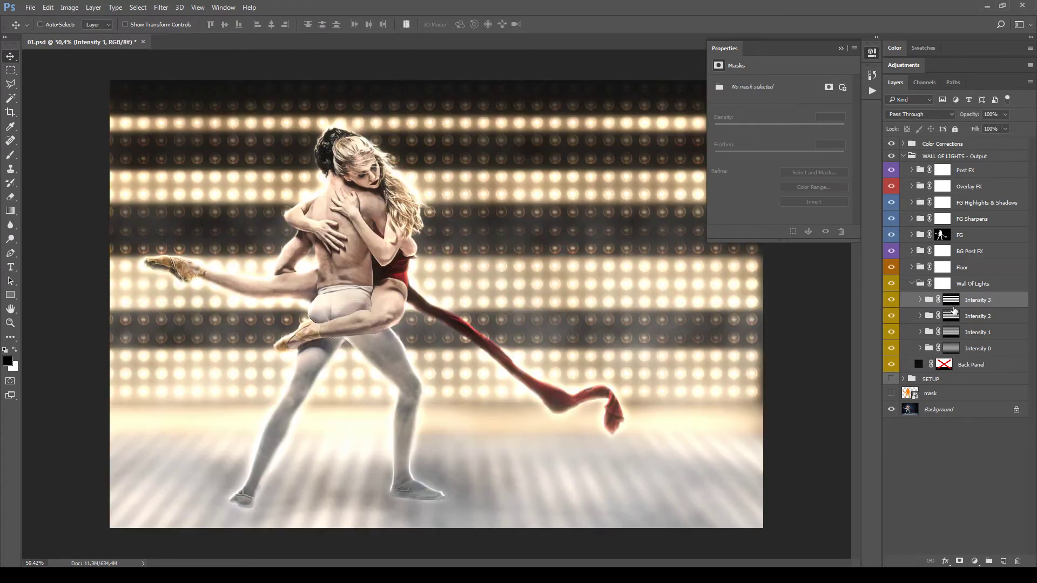
Step: Set the mask feather to 28.9 px on Intensity 3 and 24.4 px on Intensity 2, and reduce it on Intensity 1
click(951, 301)
drag(759, 152, 776, 156)
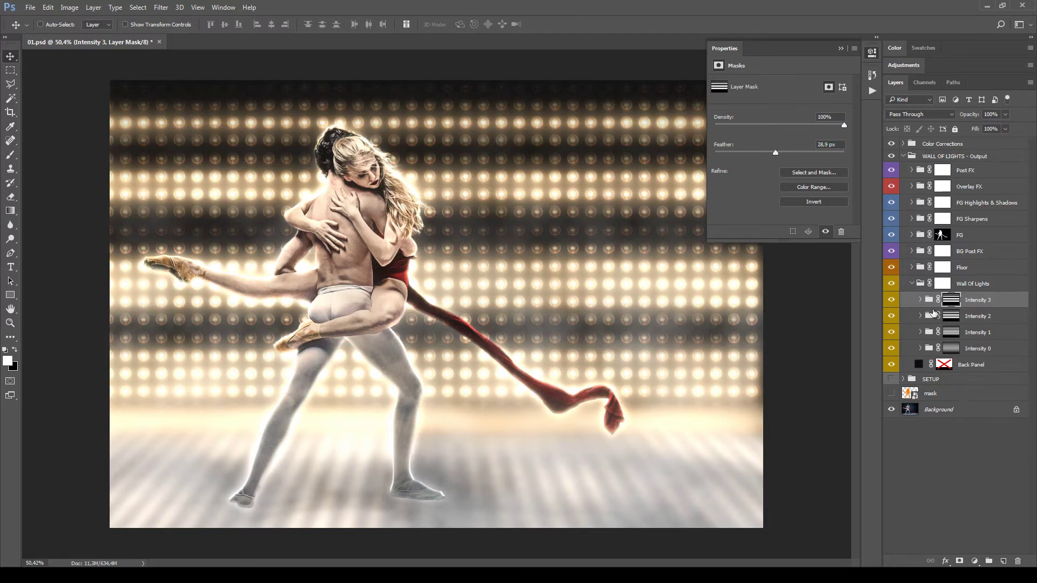
click(951, 316)
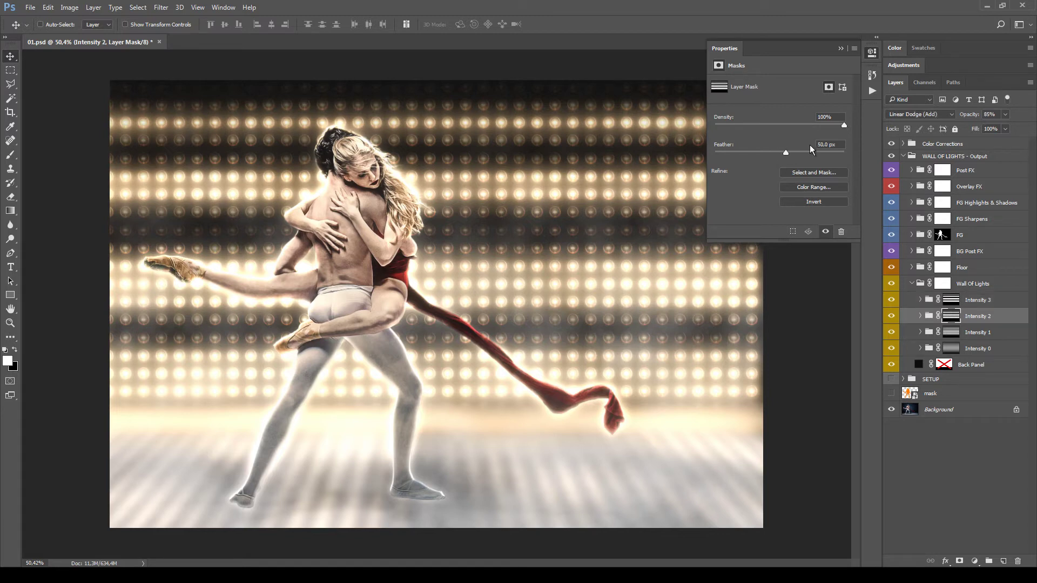
drag(786, 152, 772, 153)
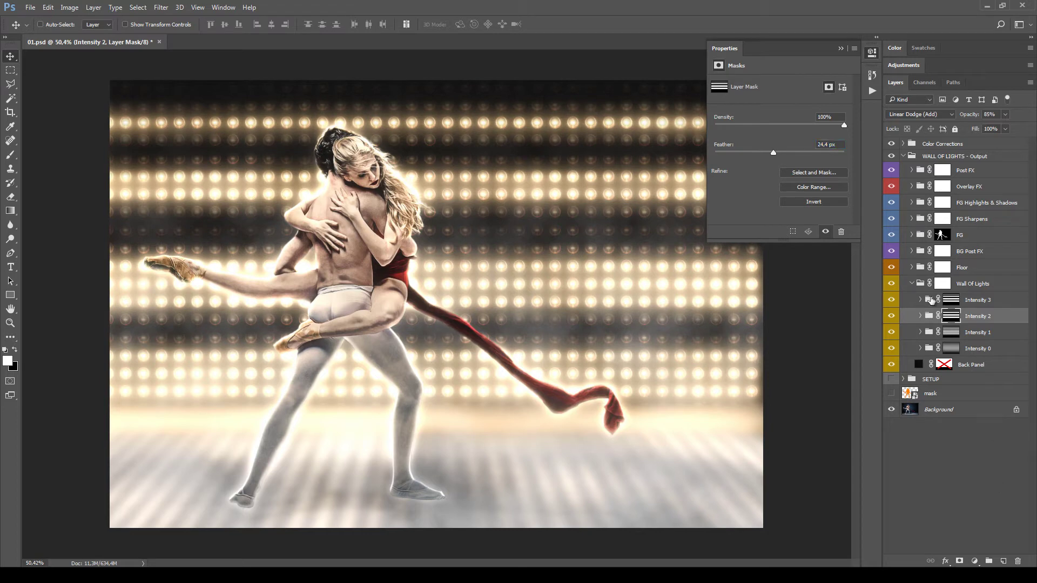
click(951, 332)
drag(796, 153, 822, 155)
Step: Lower the density of the Intensity 0 group's mask to 88%, checking the group and its content with the mask temporarily disabled
click(951, 348)
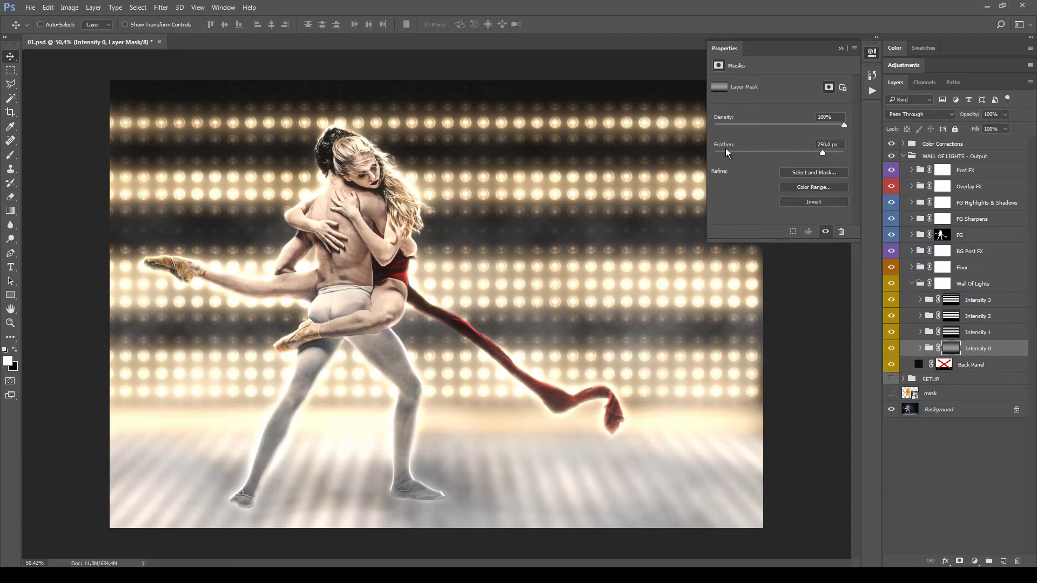
click(844, 125)
drag(776, 132, 710, 137)
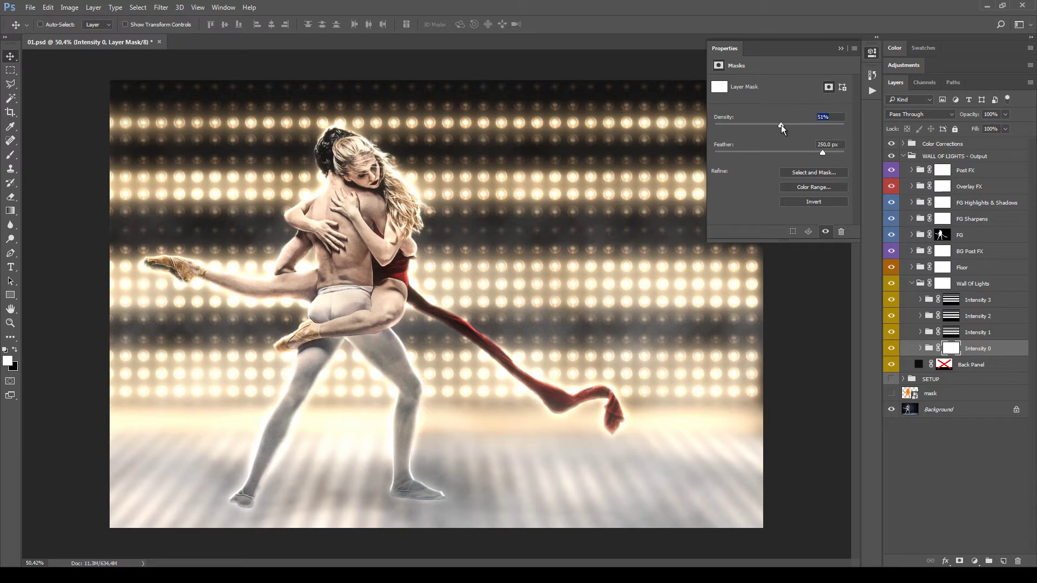
drag(781, 124, 779, 126)
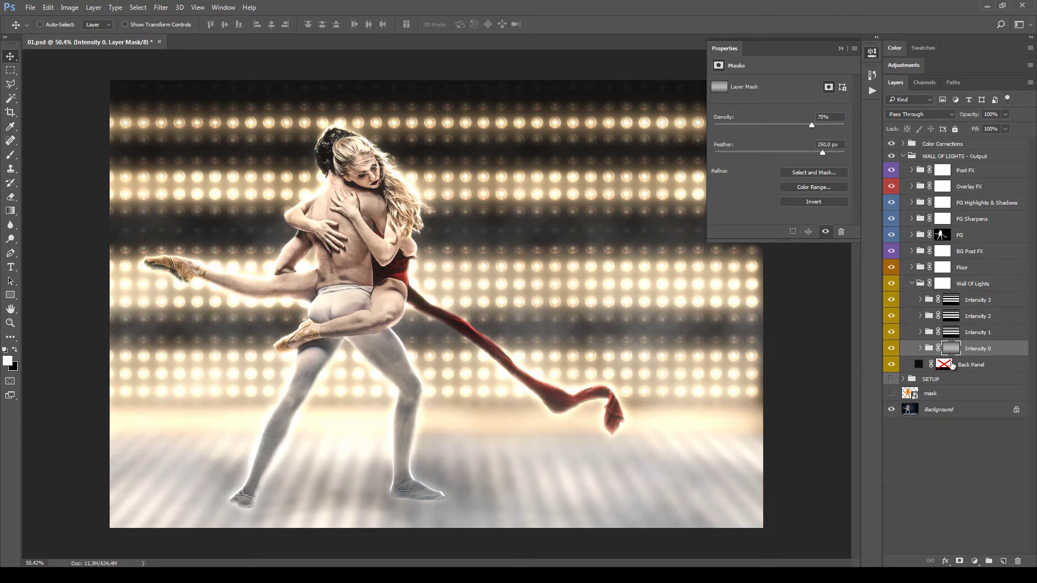
shift+click(951, 352)
click(920, 348)
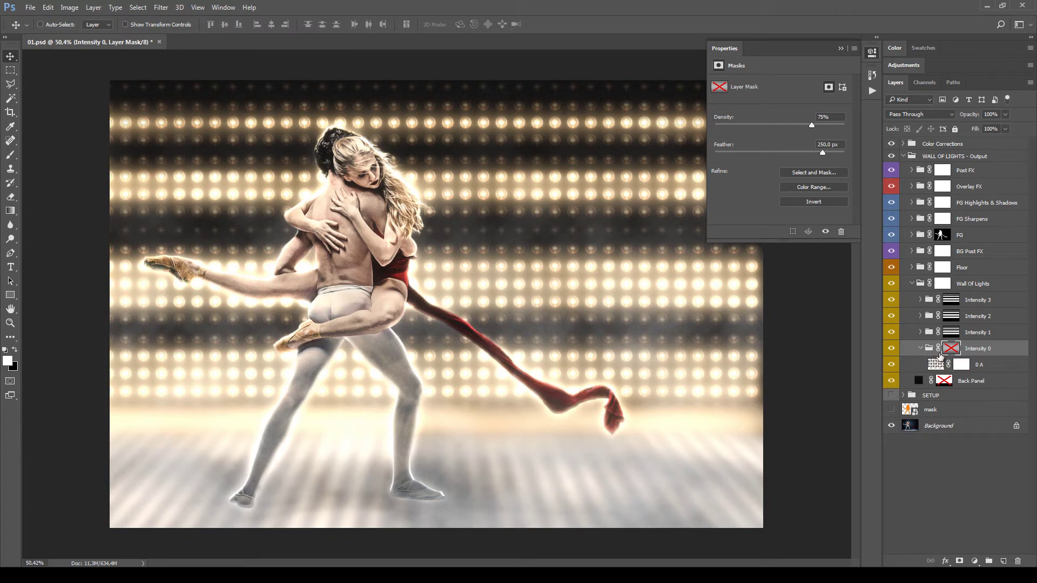
click(921, 348)
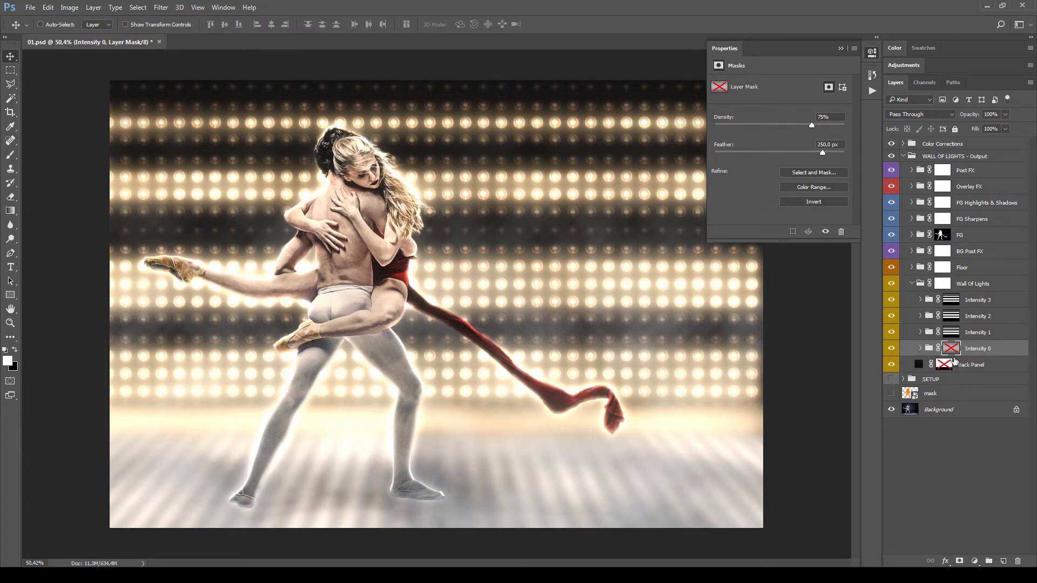
click(825, 231)
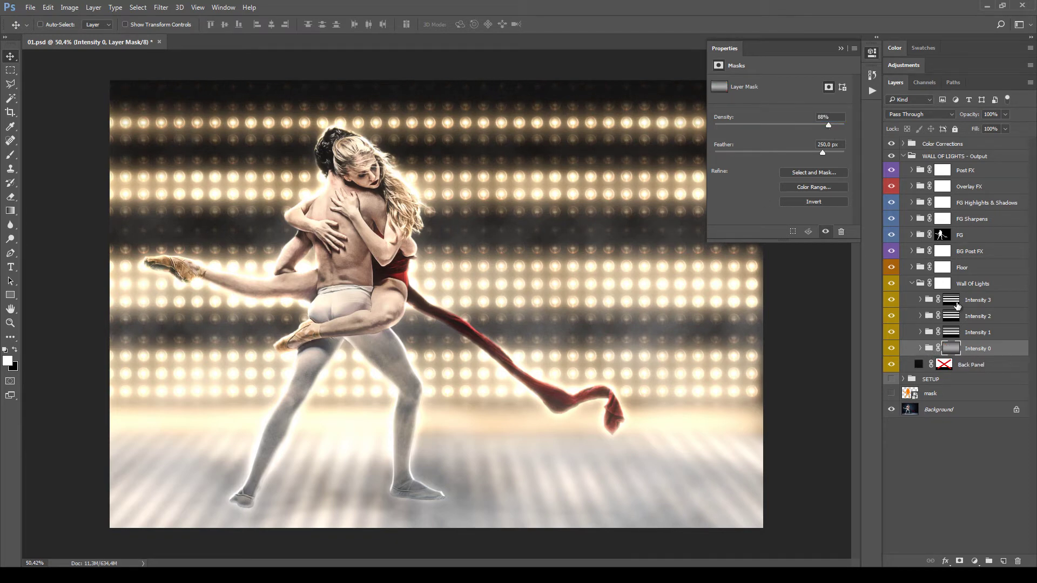
click(474, 497)
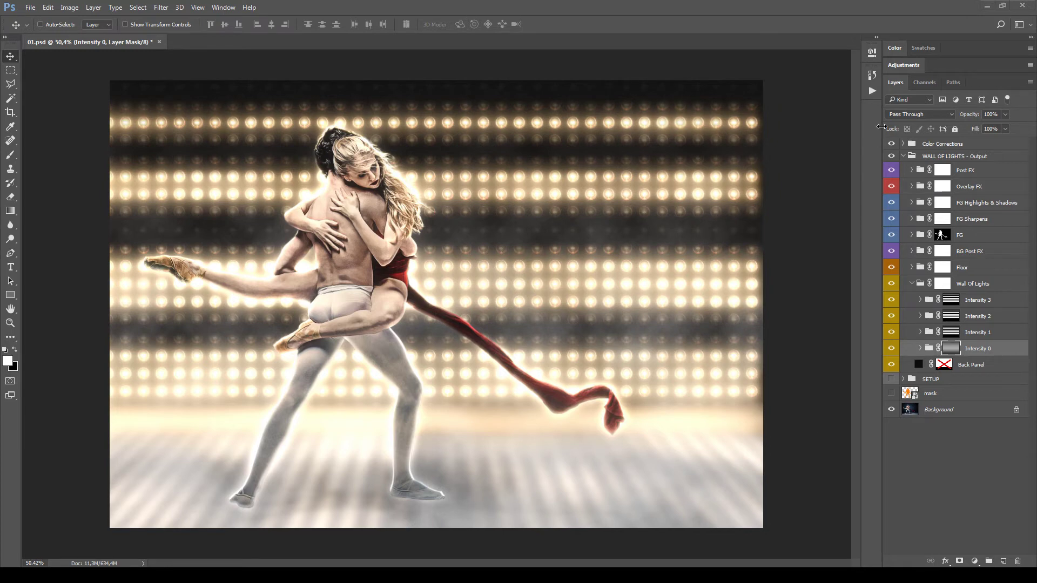
Step: Look through the Wall of Lights action set, collapsing the WALL OF LIGHTS action and pointing out [Update Effects] and [Update Design]
click(875, 37)
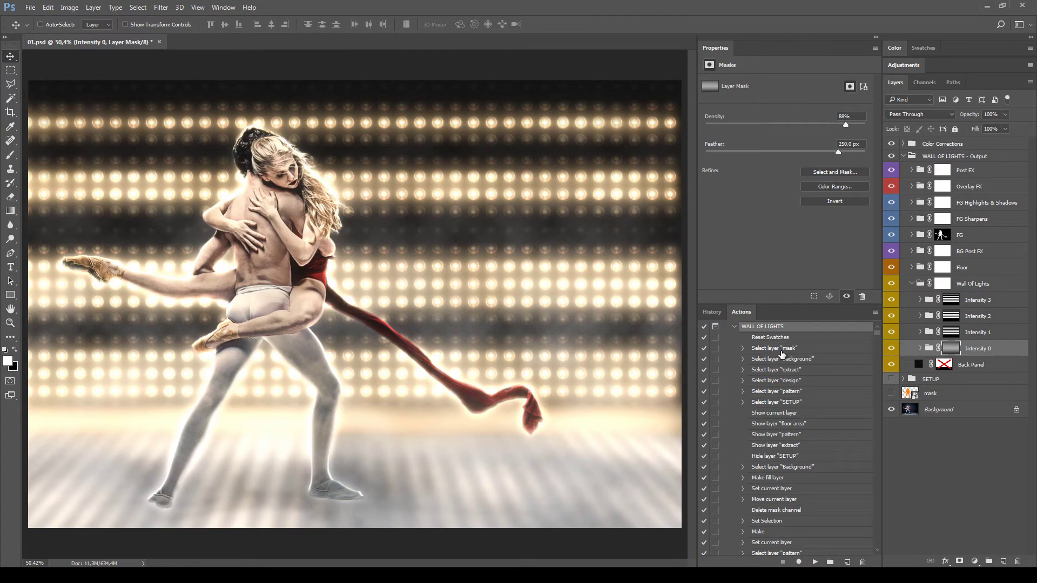
double_click(787, 47)
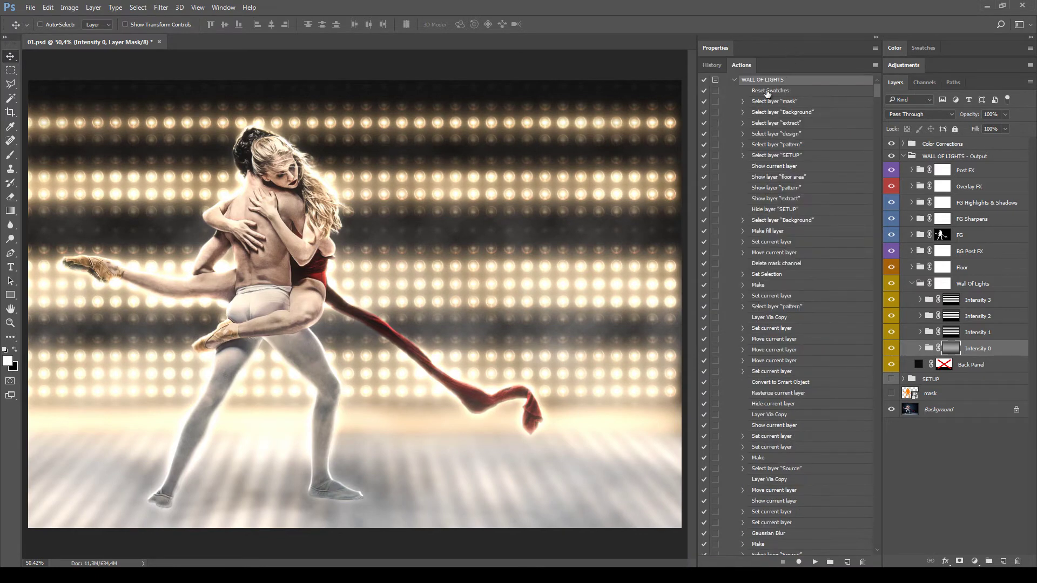
click(735, 81)
click(762, 145)
click(757, 134)
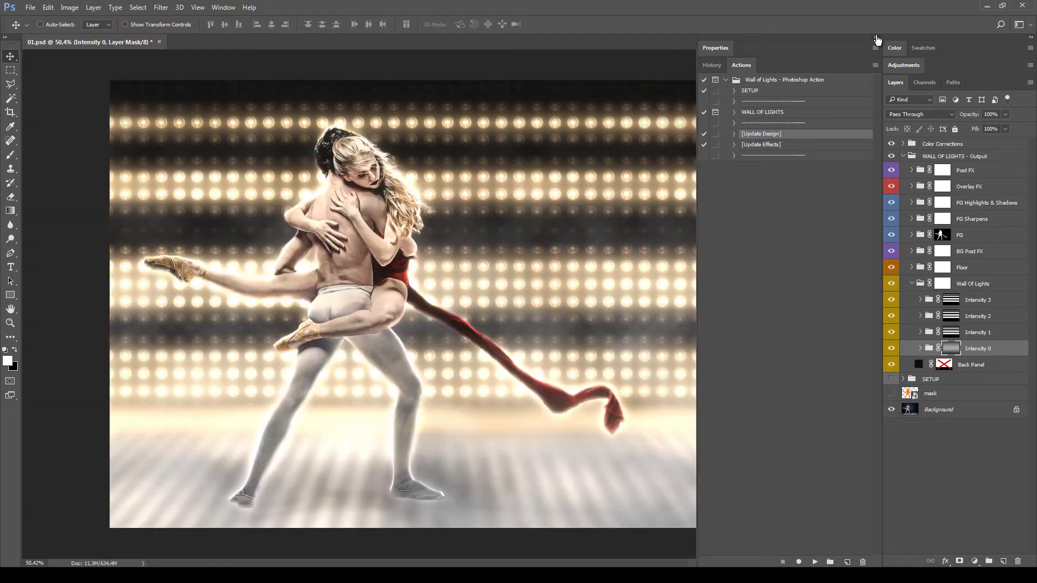
click(876, 37)
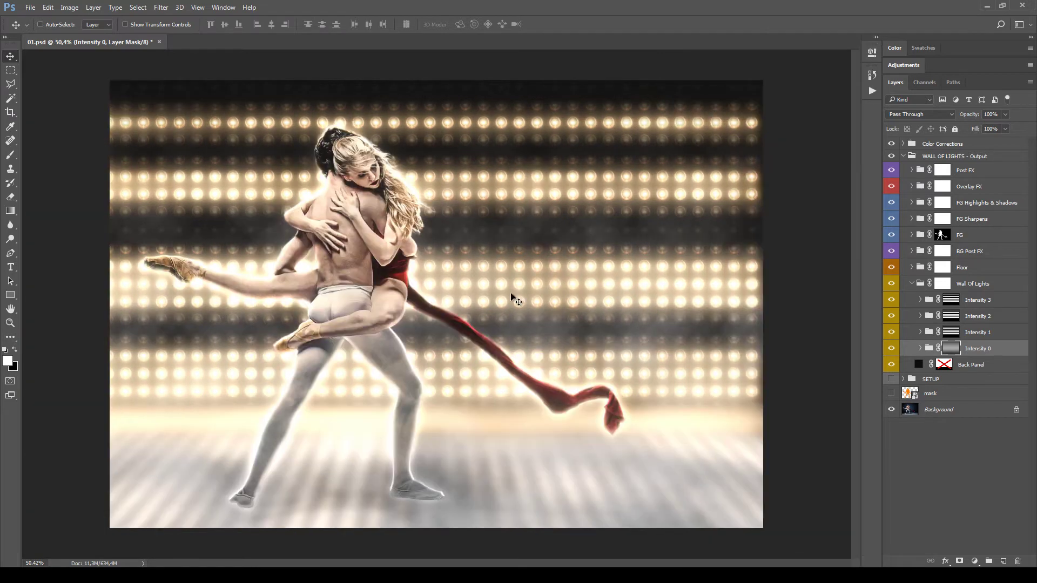
Step: Delete the Intensity 3 group's layer mask and give the group a new black mask
click(951, 300)
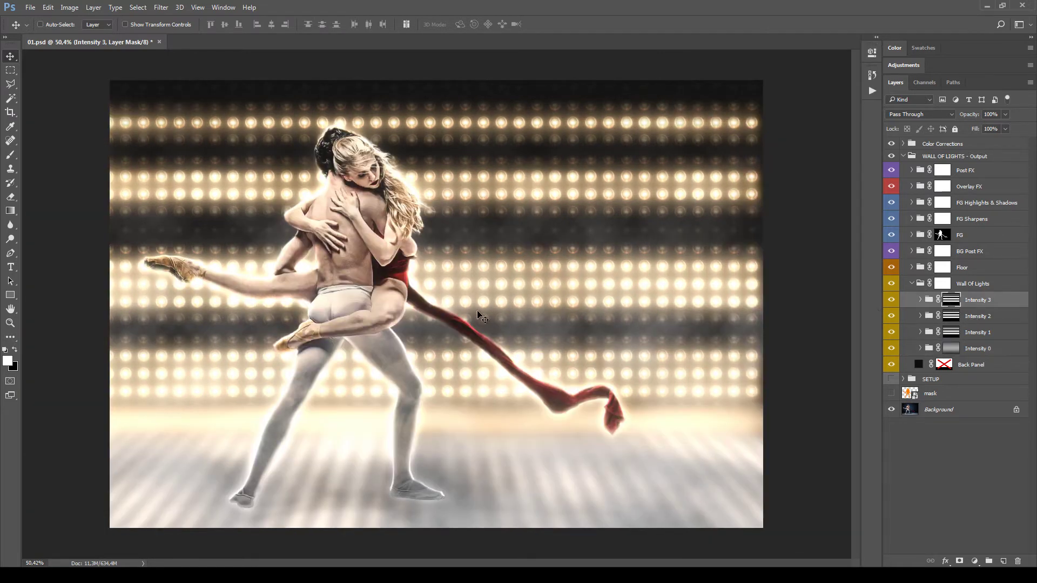
right_click(950, 301)
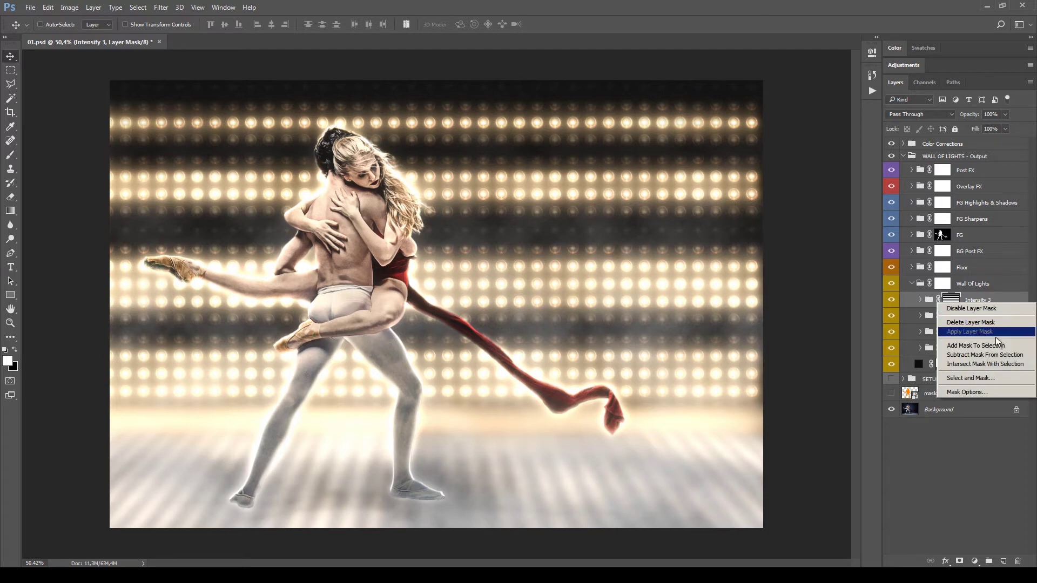
click(965, 322)
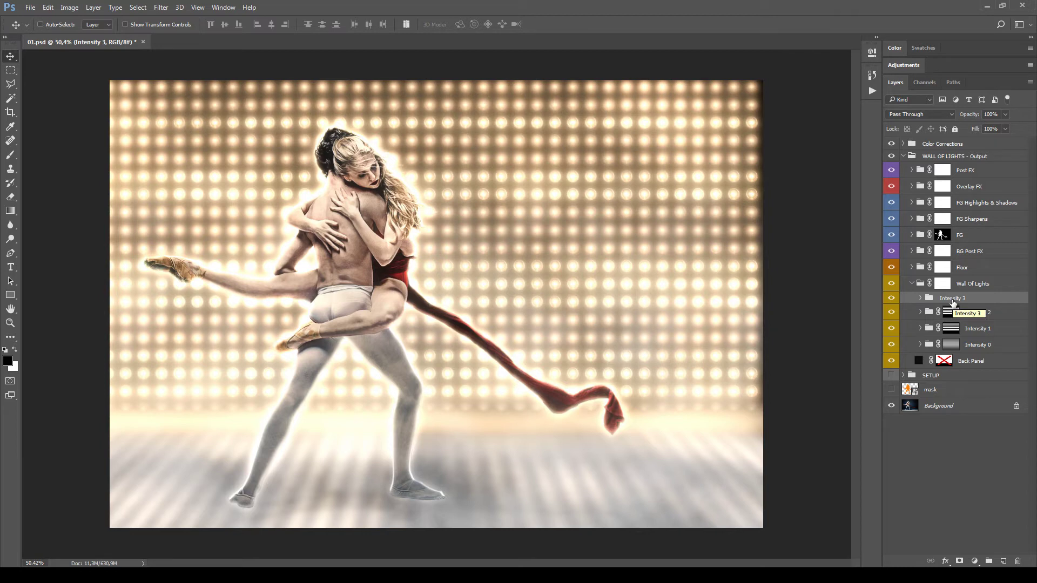
alt+click(960, 562)
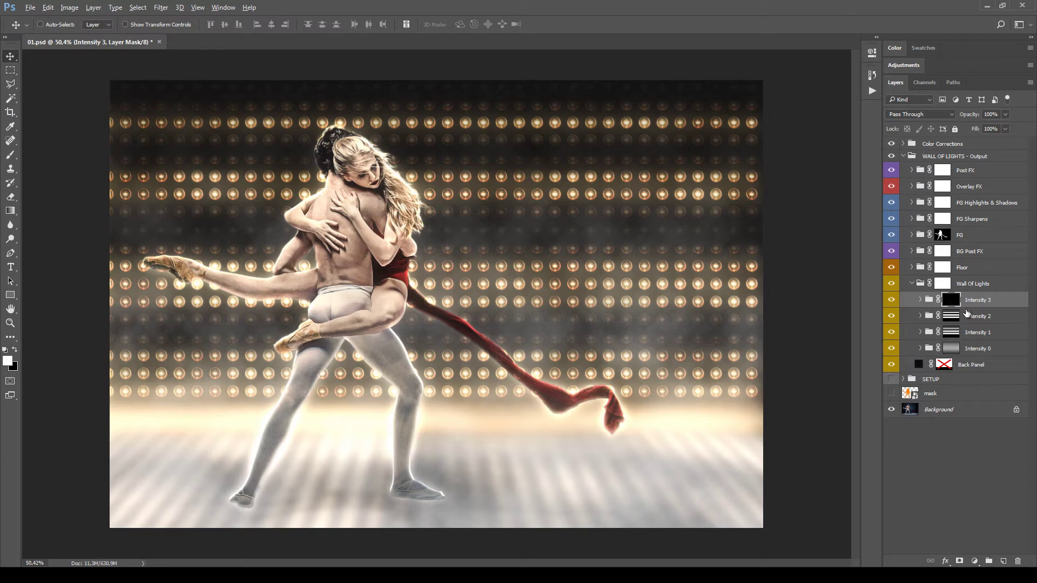
Step: Copy the black mask from Intensity 3 onto the Intensity 2 and Intensity 1 groups, replacing their existing masks
drag(952, 306, 958, 336)
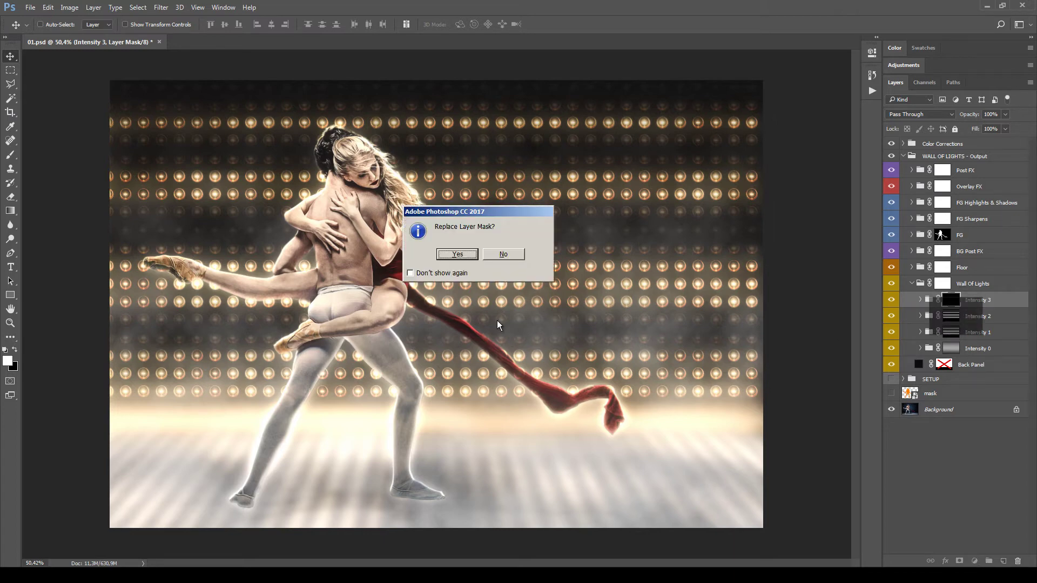
click(458, 254)
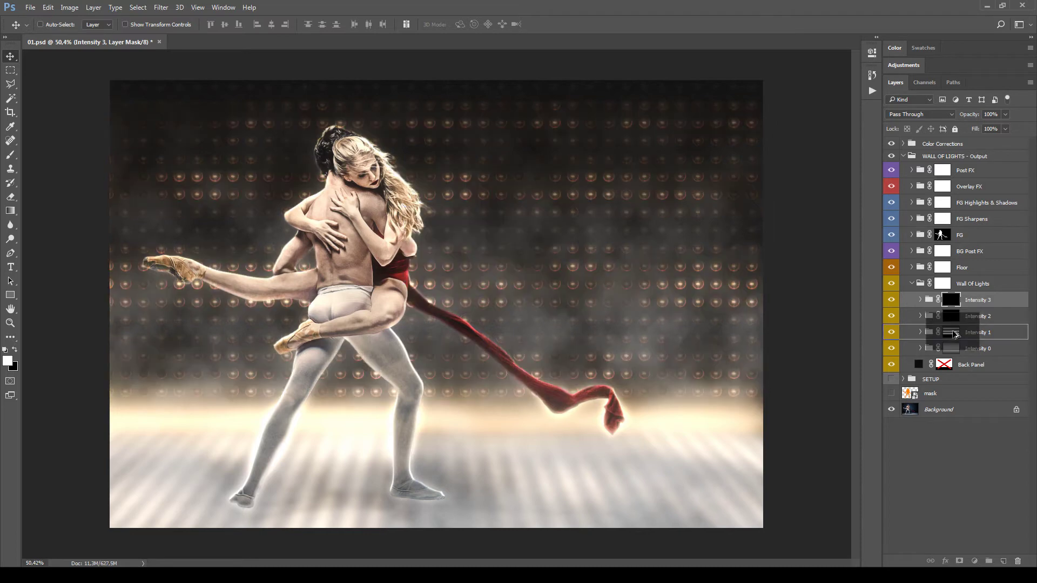
drag(955, 335, 955, 334)
click(458, 255)
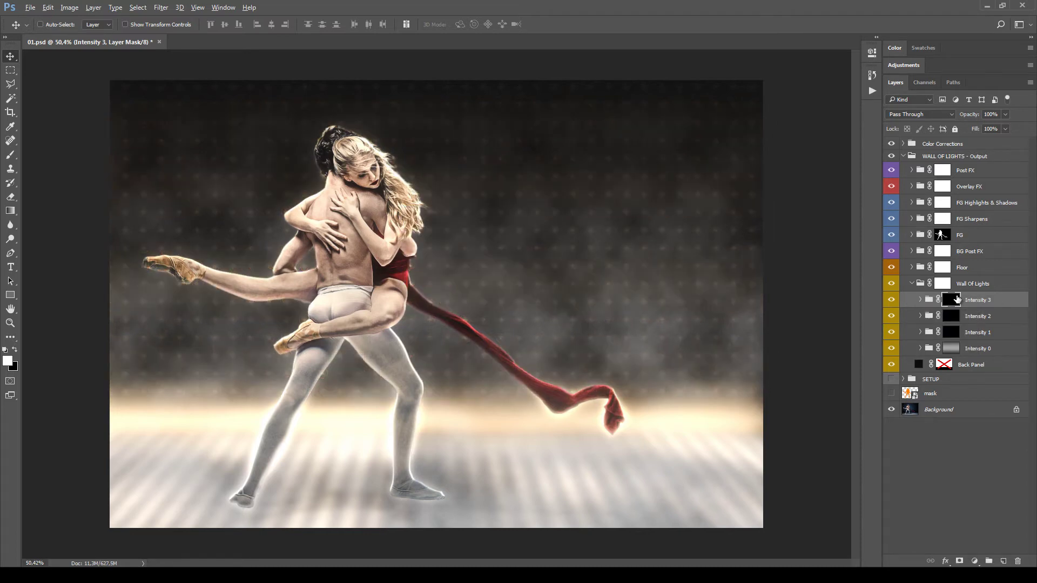
Step: Copy the black mask from Intensity 3 onto the Intensity 0 group, replacing its existing mask
drag(957, 298, 957, 352)
click(453, 256)
Step: Paint a wide horizontal band across the middle of the Intensity 3 group's mask with a white 228 px brush
click(8, 361)
click(707, 259)
click(11, 155)
right_click(247, 225)
mouse_move(362, 276)
mouse_down()
mouse_move(345, 276)
mouse_move(356, 259)
mouse_up()
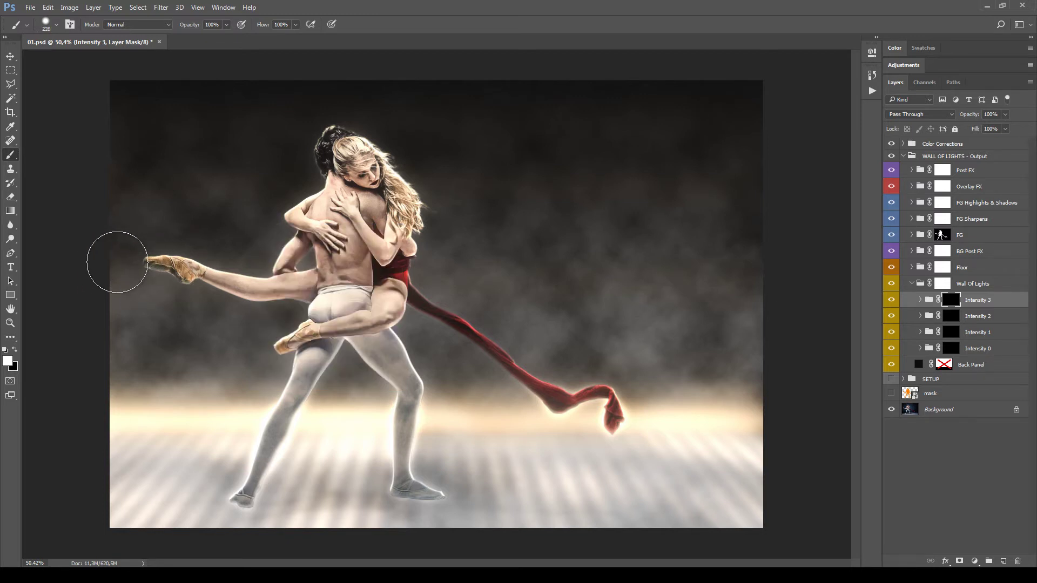
mouse_move(120, 261)
mouse_down()
mouse_move(143, 258)
mouse_move(118, 252)
mouse_move(432, 251)
mouse_up()
mouse_move(685, 254)
mouse_down()
mouse_move(657, 247)
mouse_move(786, 254)
mouse_move(92, 261)
mouse_move(685, 254)
mouse_up()
Step: Paint narrower horizontal light bands above and below the wide band on the Intensity 3 mask with a white 77 px brush
right_click(646, 273)
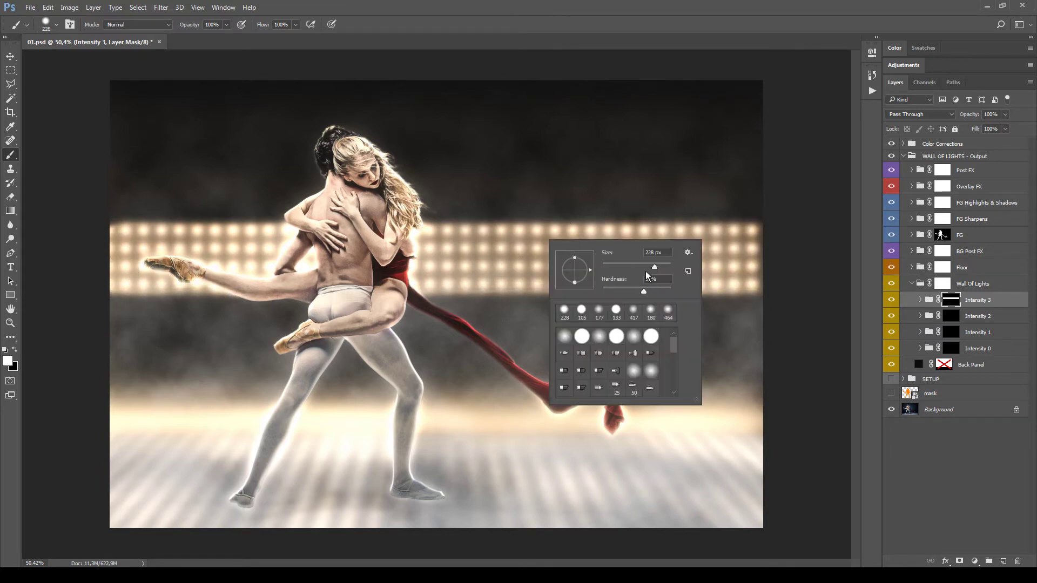
key(Return)
drag(108, 156, 878, 157)
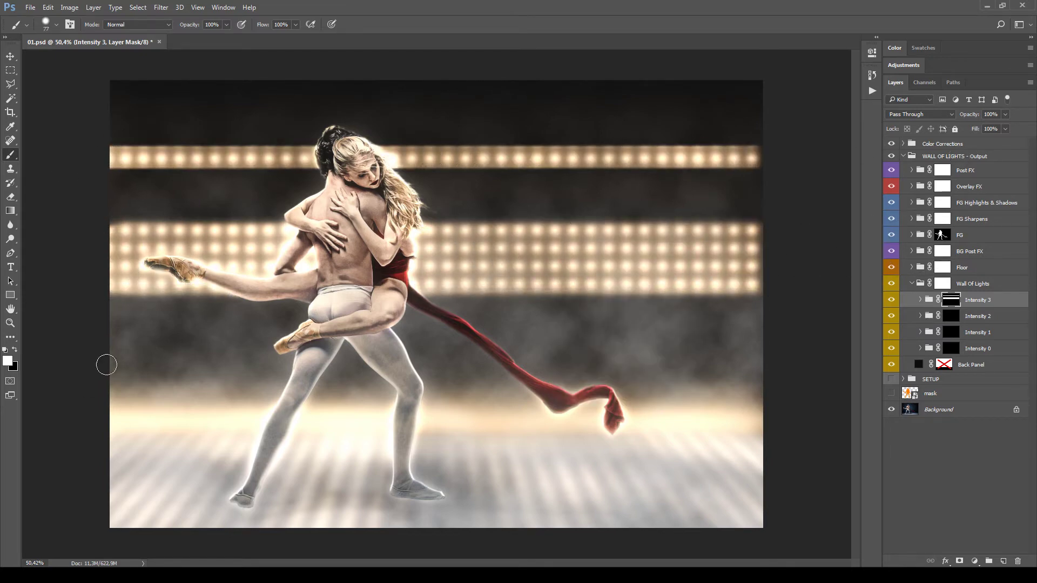
drag(106, 361, 472, 358)
key(ctrl+z)
drag(106, 354, 761, 356)
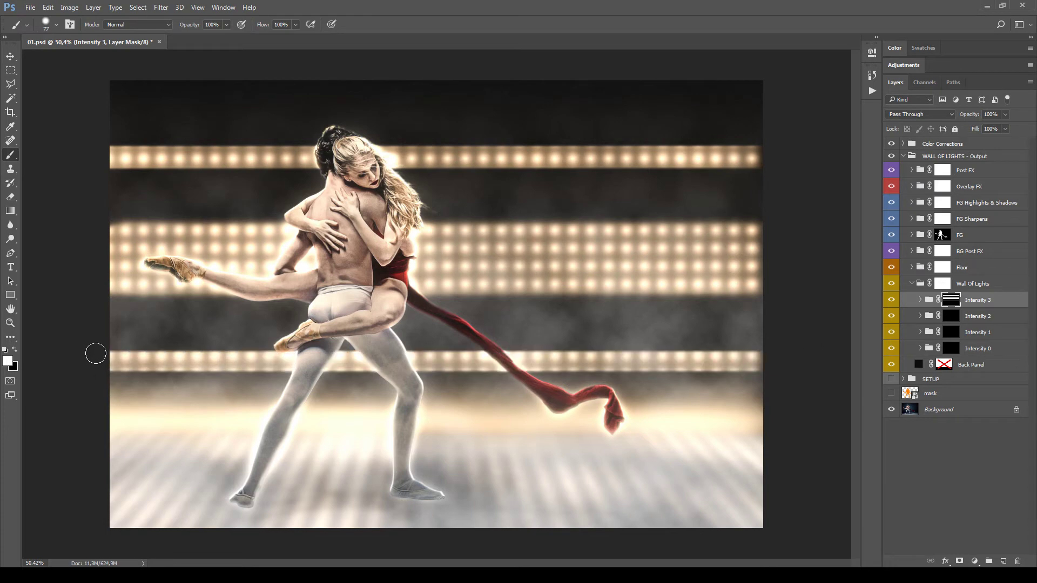
drag(95, 354, 312, 348)
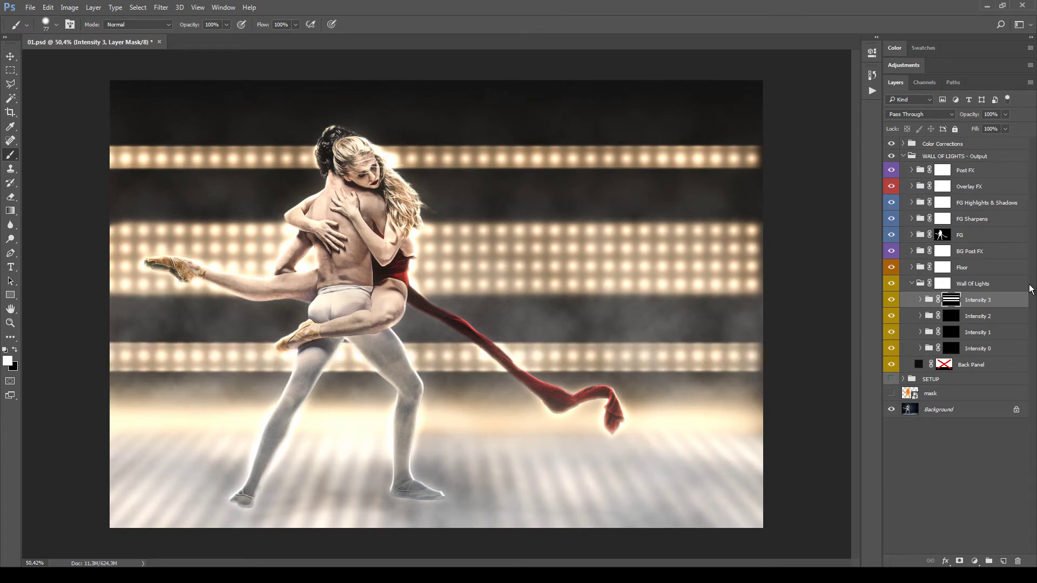
Step: Set the feather of the Intensity 3 group's mask to 14,4 px
double_click(950, 300)
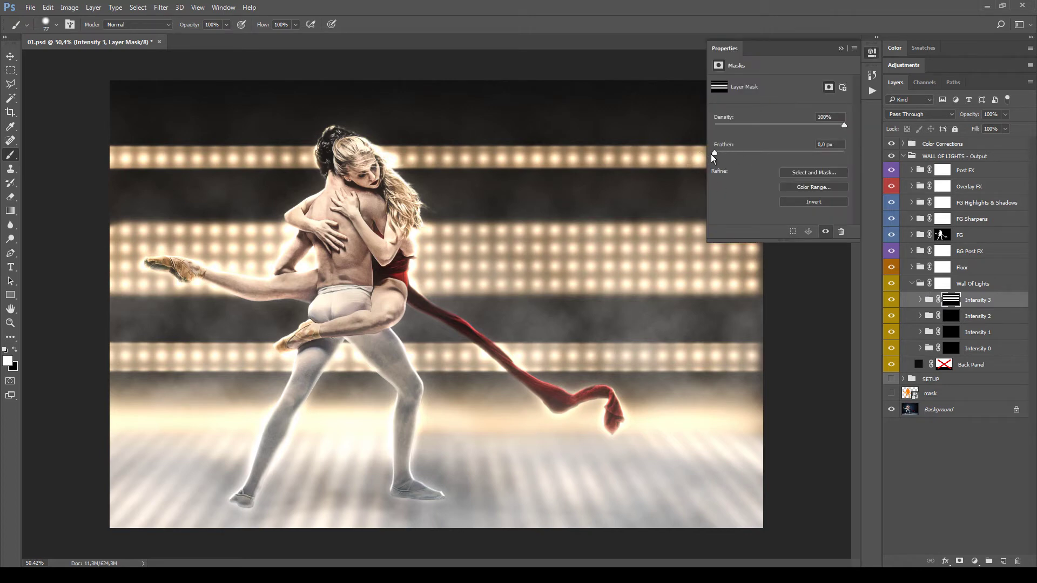
drag(714, 153, 768, 150)
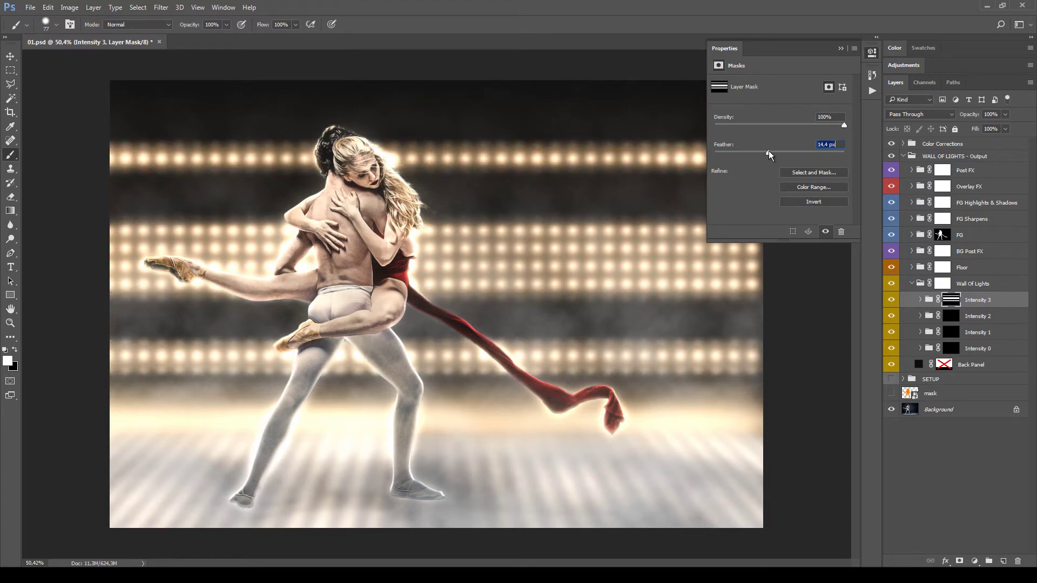
click(840, 49)
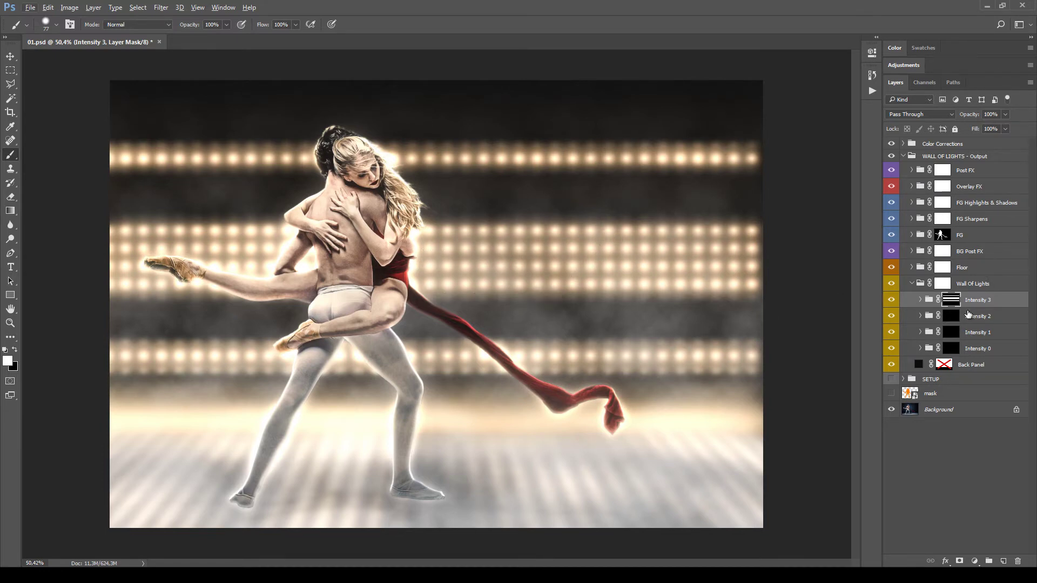
Step: Copy the Intensity 3 mask onto the Intensity 2 group, replacing its mask, and set the new mask's feather to 30,0 px
drag(955, 300, 954, 329)
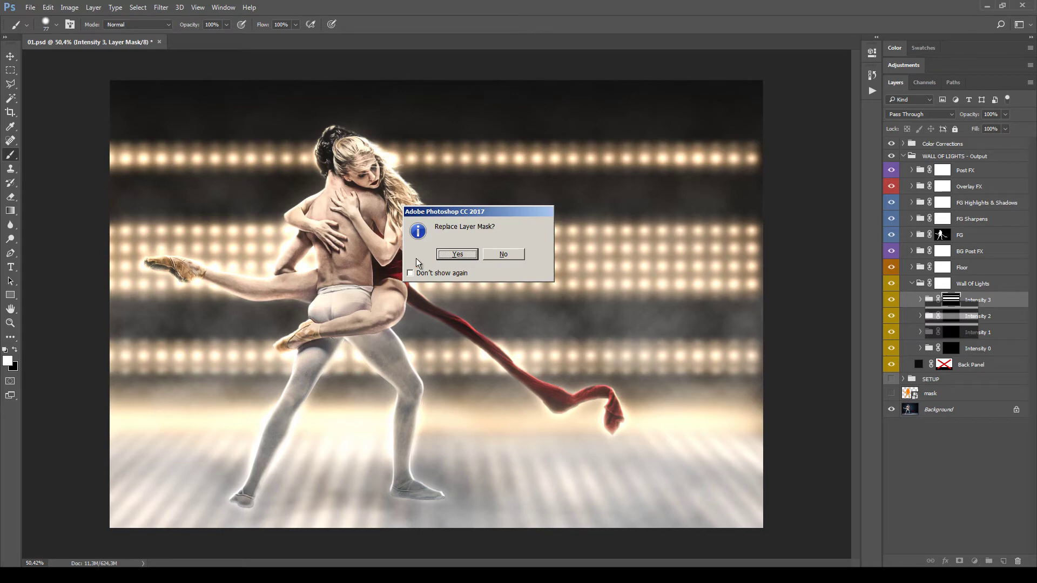
click(457, 254)
double_click(950, 316)
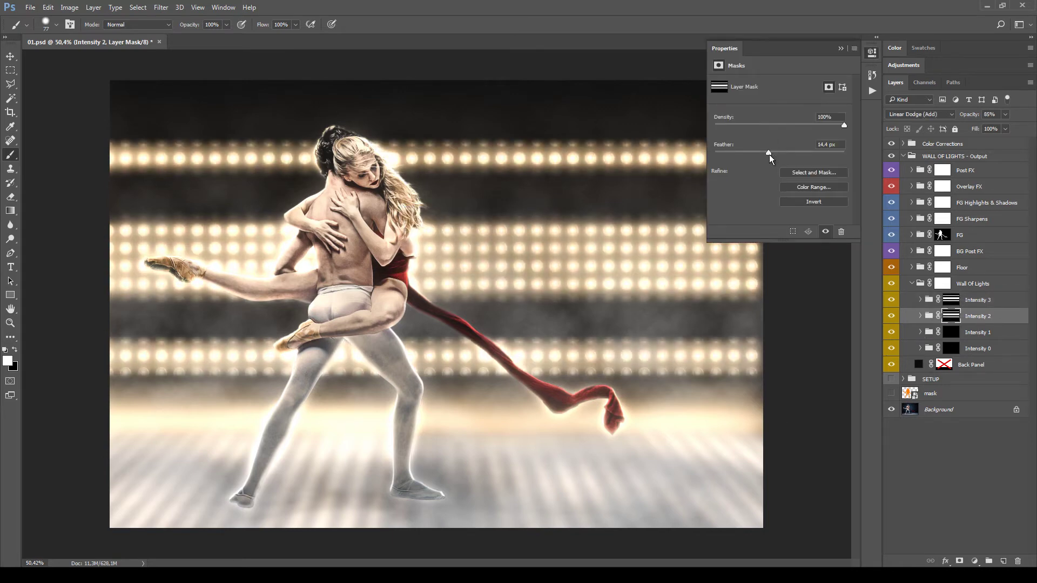
drag(769, 155, 777, 154)
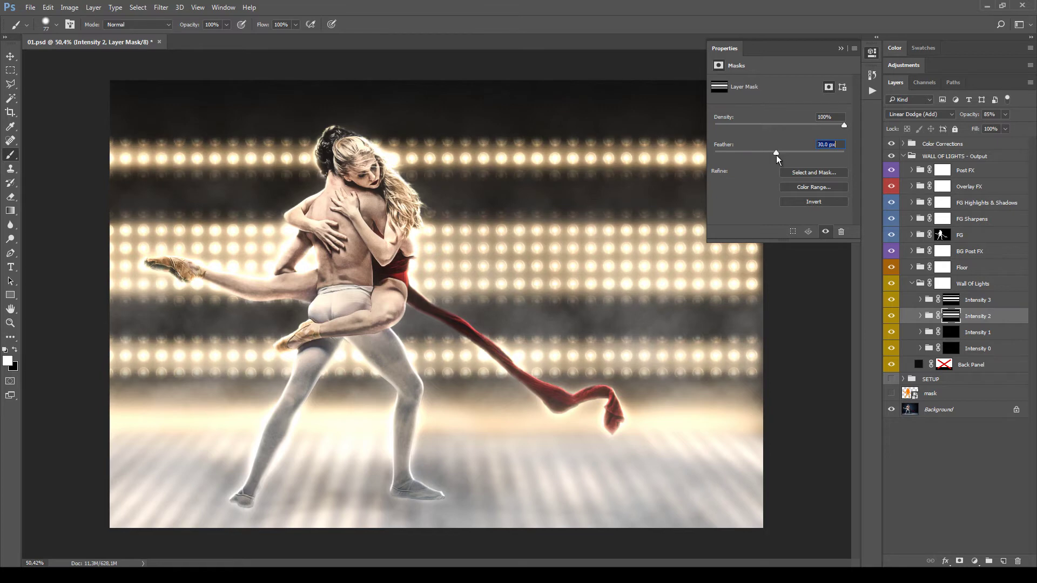
click(840, 48)
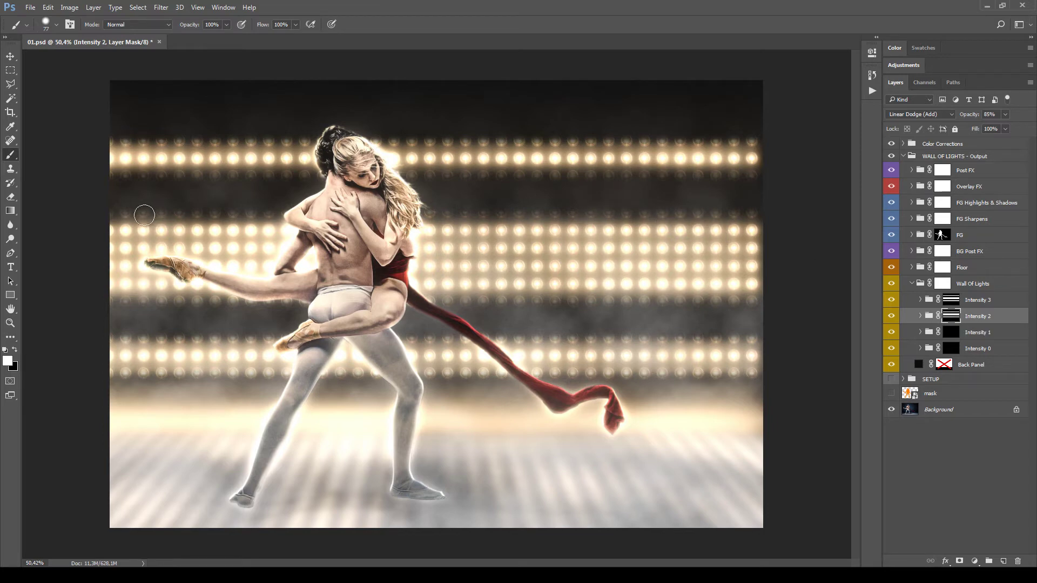
Step: Paint straight rows along the edges of the light bands on the Intensity 2 mask with a white brush at 46% opacity
click(227, 25)
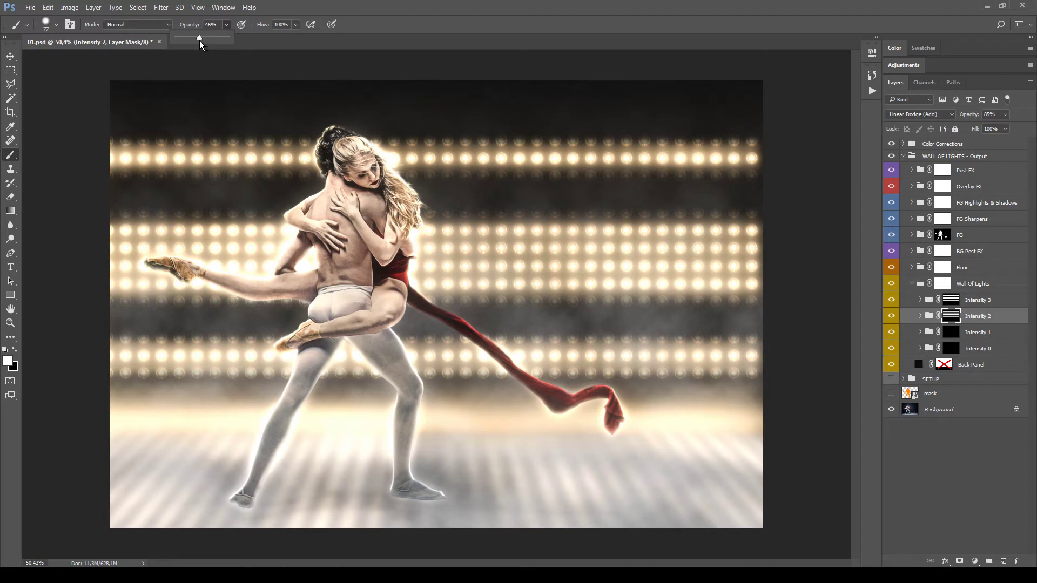
click(110, 218)
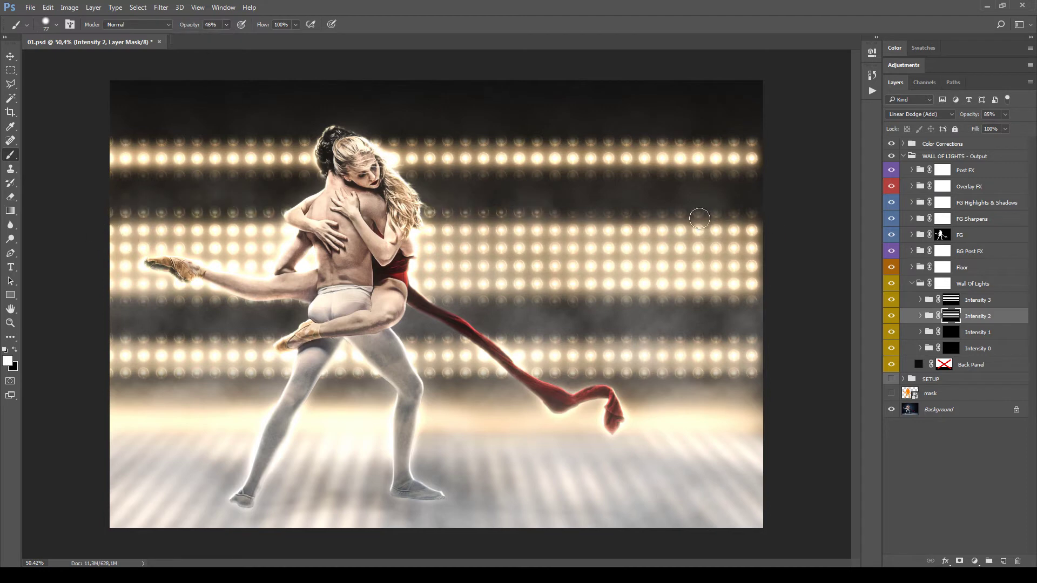
click(96, 306)
shift+click(782, 300)
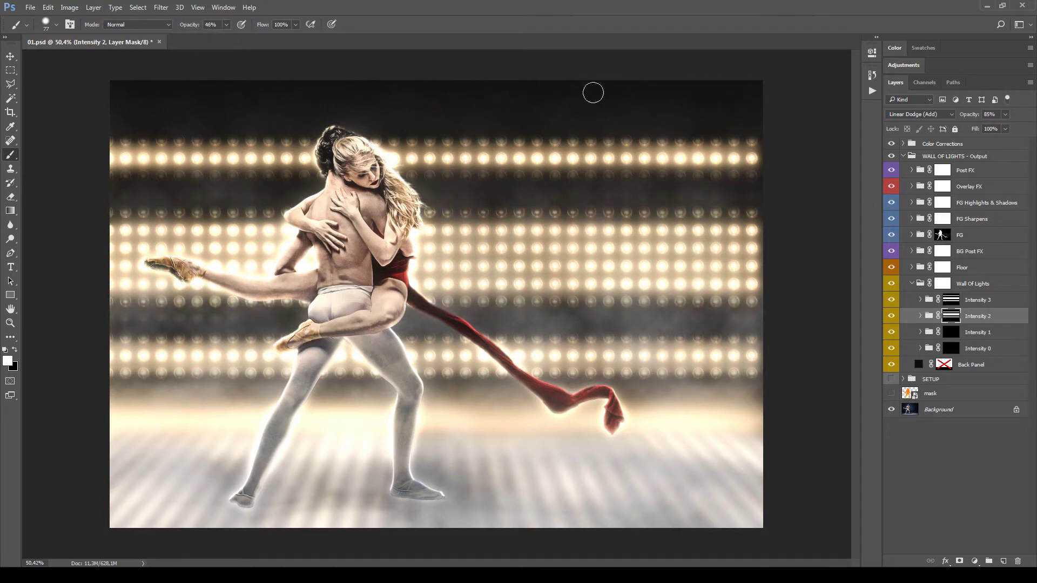
click(114, 144)
shift+click(774, 162)
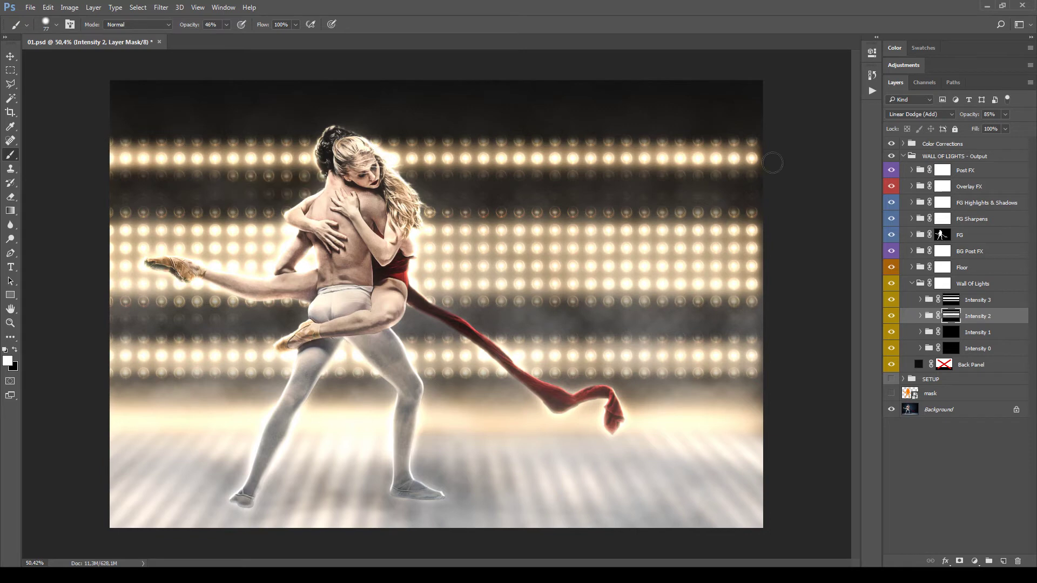
click(107, 143)
shift+click(759, 144)
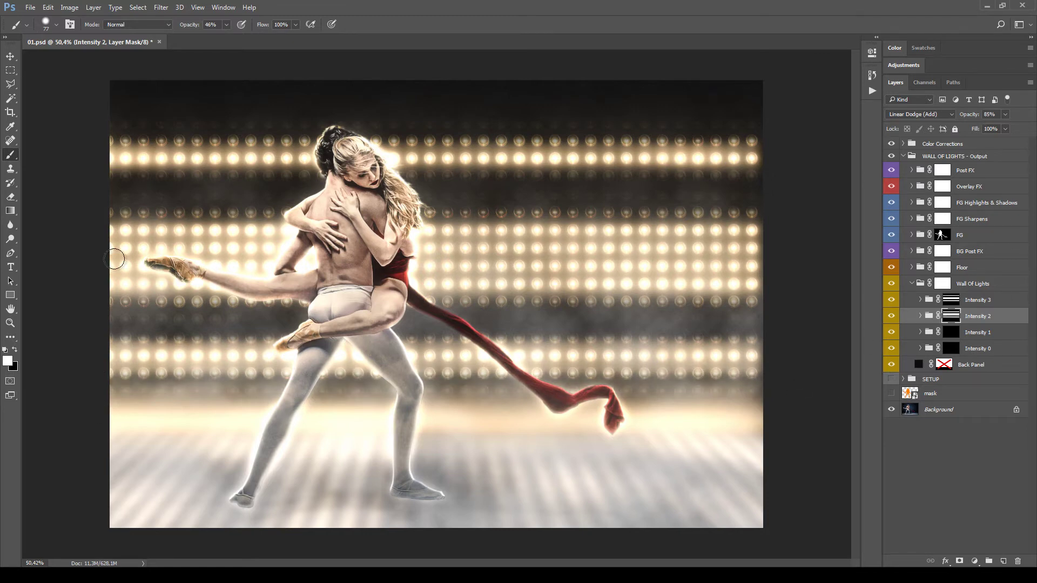
Step: Copy the Intensity 2 mask onto the Intensity 1 group, replacing its mask, and adjust the new mask's feather
drag(950, 316, 966, 343)
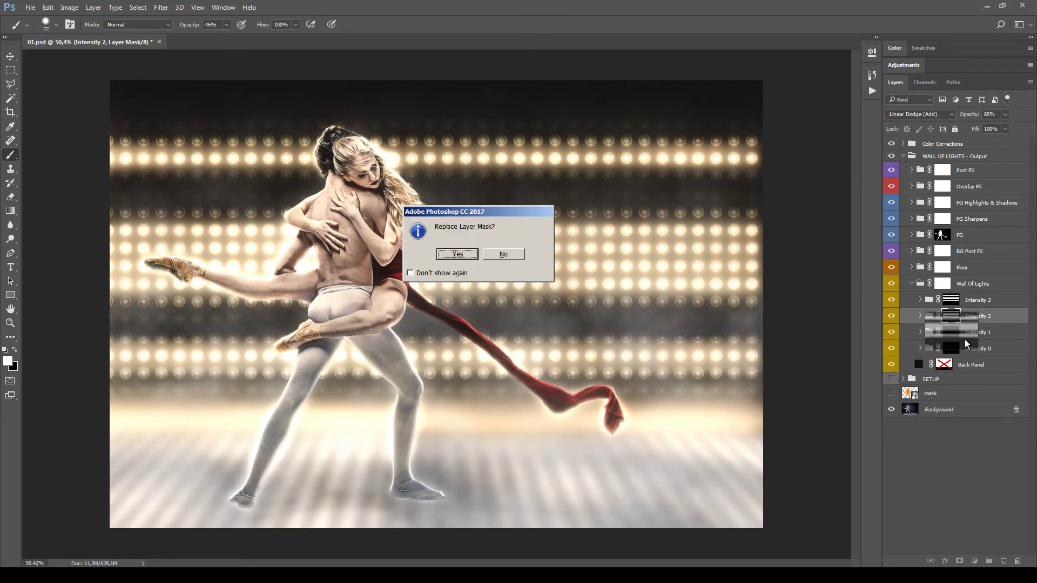
click(457, 253)
click(871, 53)
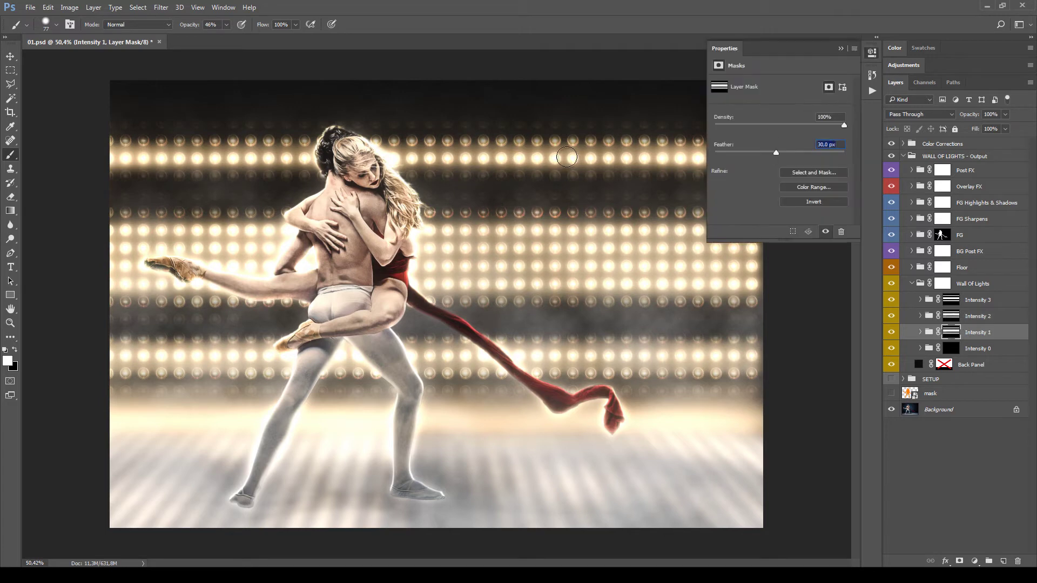
click(839, 49)
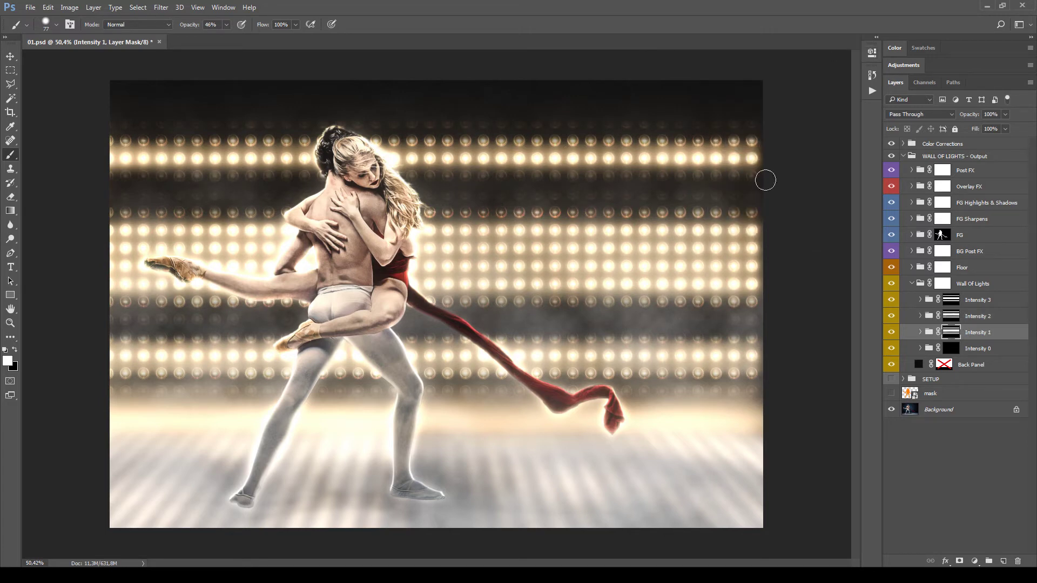
Step: Copy the Intensity 1 mask onto the Intensity 0 group, replacing its mask, and set its density to 85% and feather to 150 px
drag(950, 330, 951, 363)
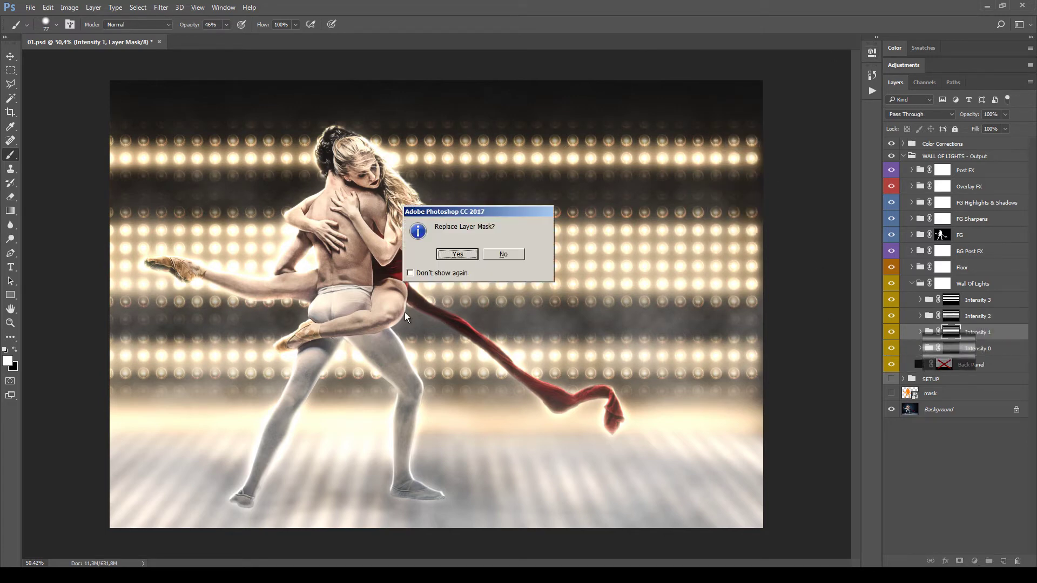
click(465, 258)
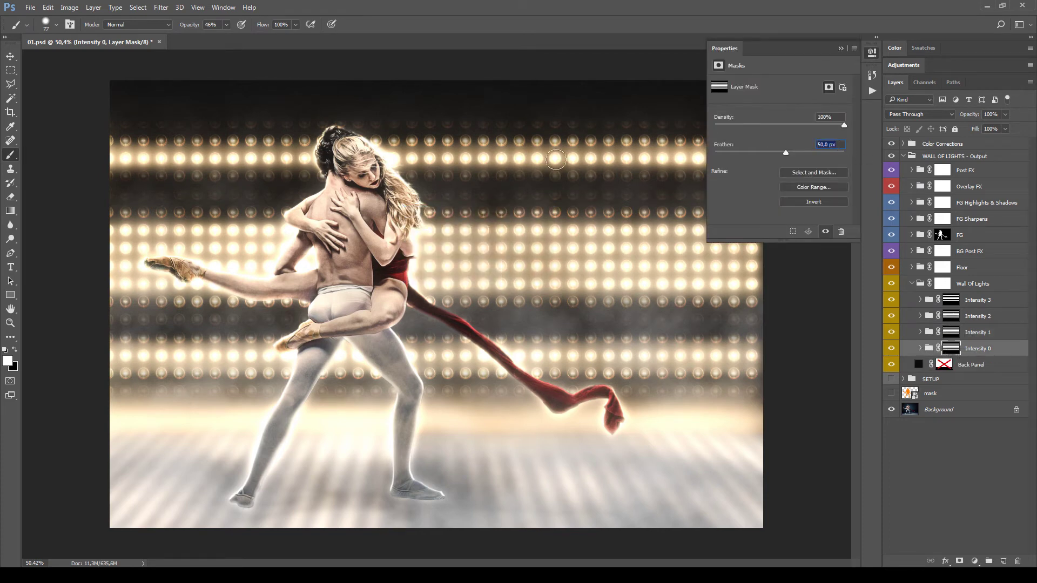
key(Return)
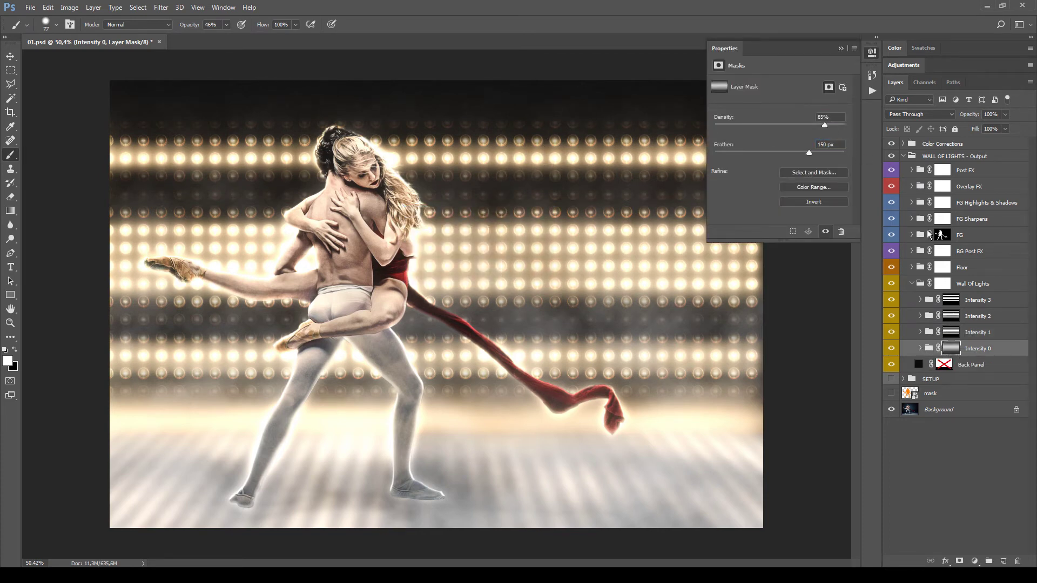
click(961, 453)
click(840, 48)
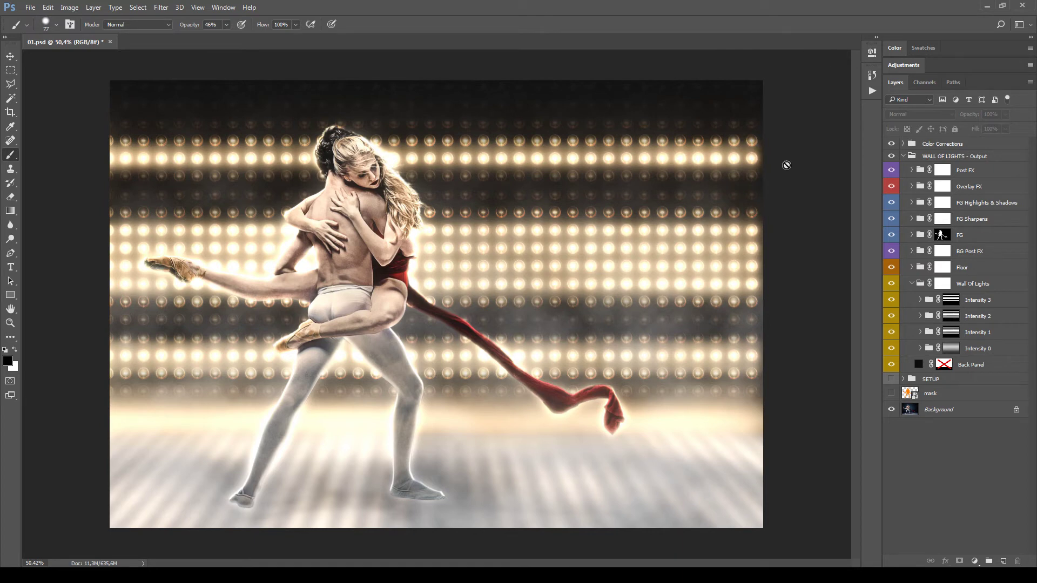
Step: Add a new layer above the Color Corrections group and fill a 2400 × 132 px horizontal band with white on it
click(866, 36)
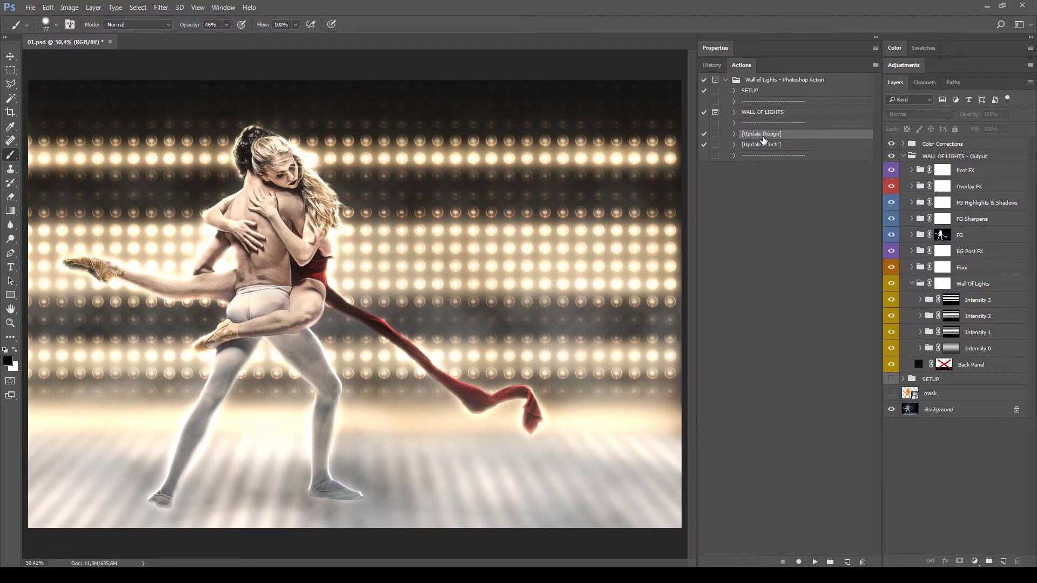
click(972, 144)
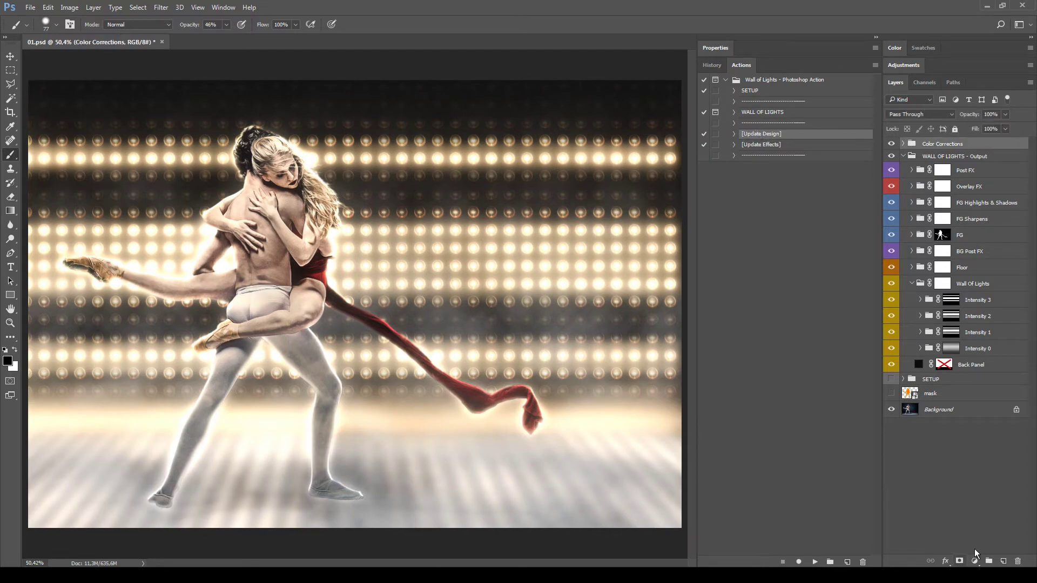
click(1003, 561)
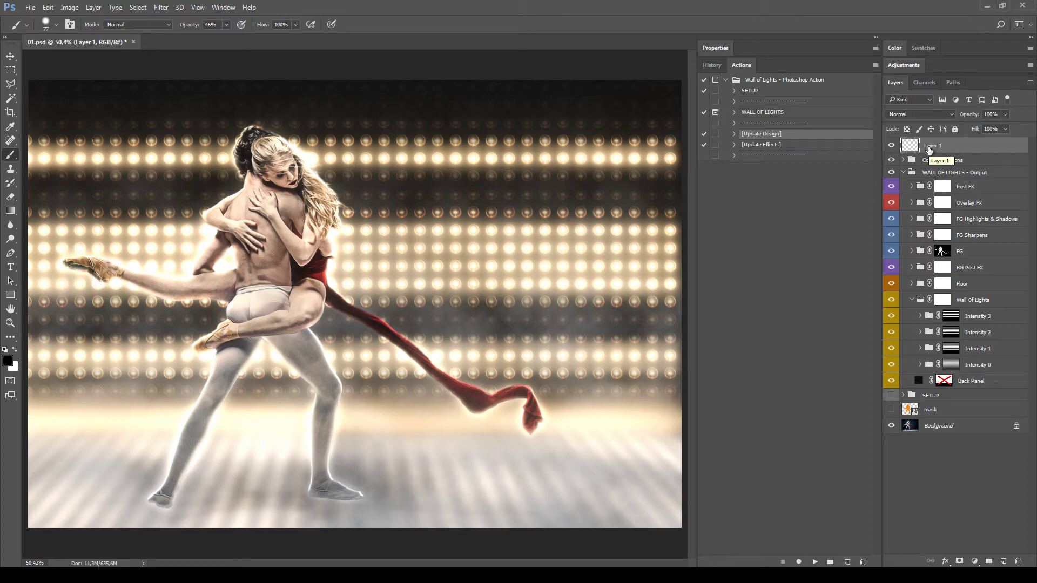
scroll(926, 147, down, 1)
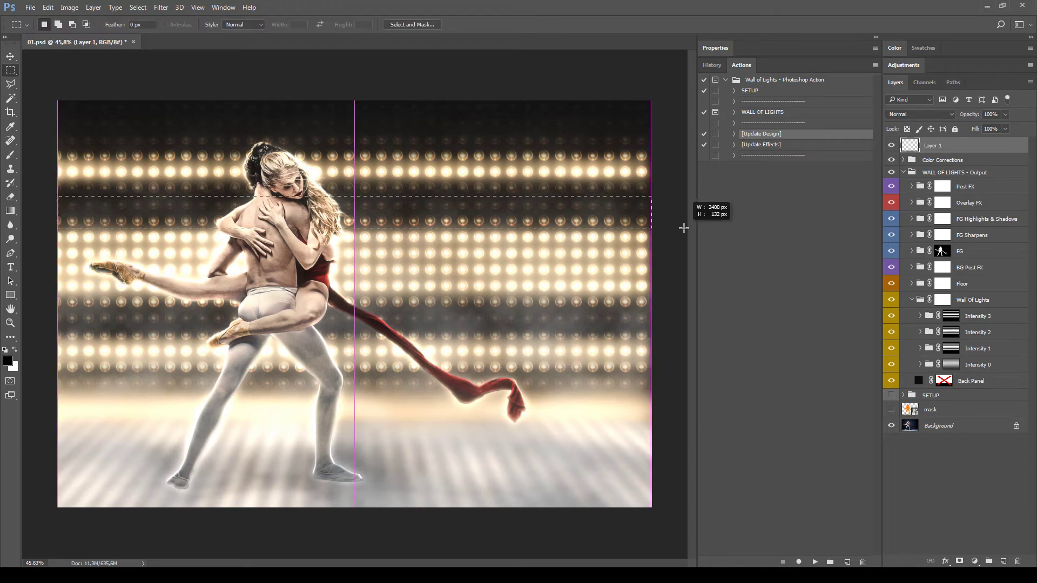
click(528, 251)
click(592, 166)
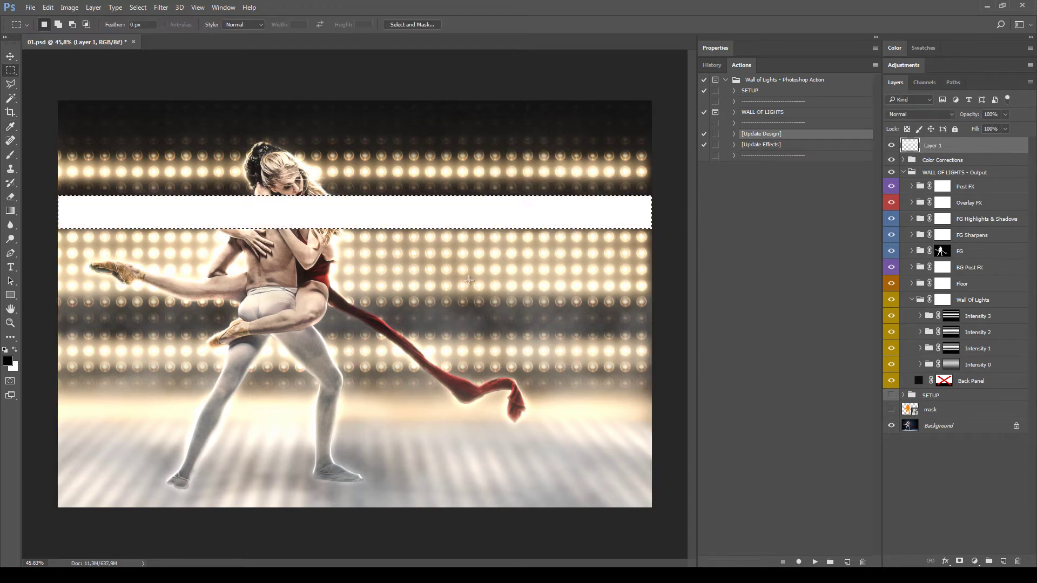
Step: Duplicate the white band lower in the image and stretch the copy upward into a much taller band
drag(486, 213, 489, 273)
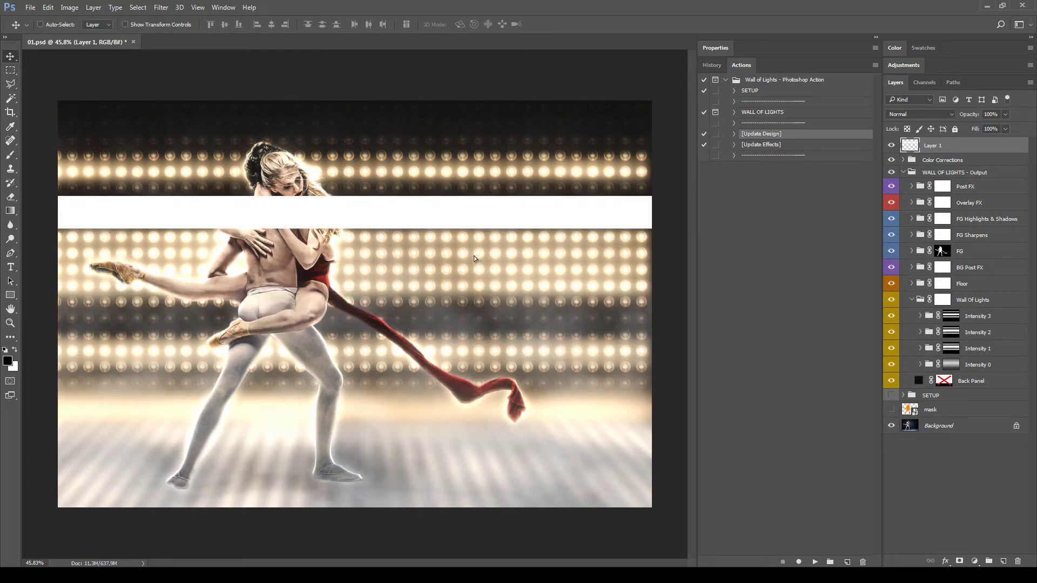
drag(486, 213, 478, 319)
drag(359, 289, 359, 258)
key(Return)
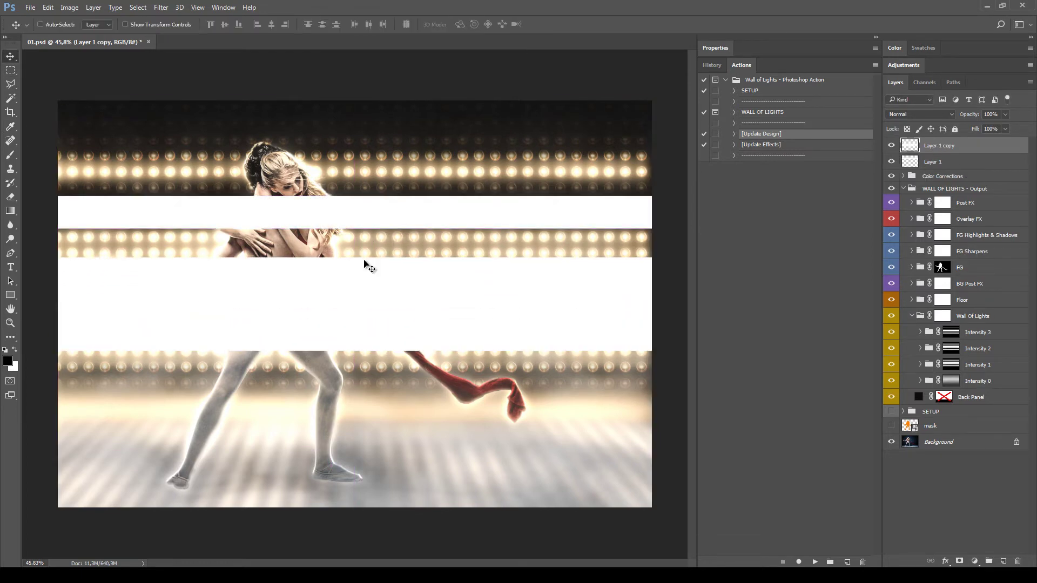
Step: Merge the two white band layers into one and run the [Update Design] action on the merged layer
key(ctrl+e)
key(ctrl)
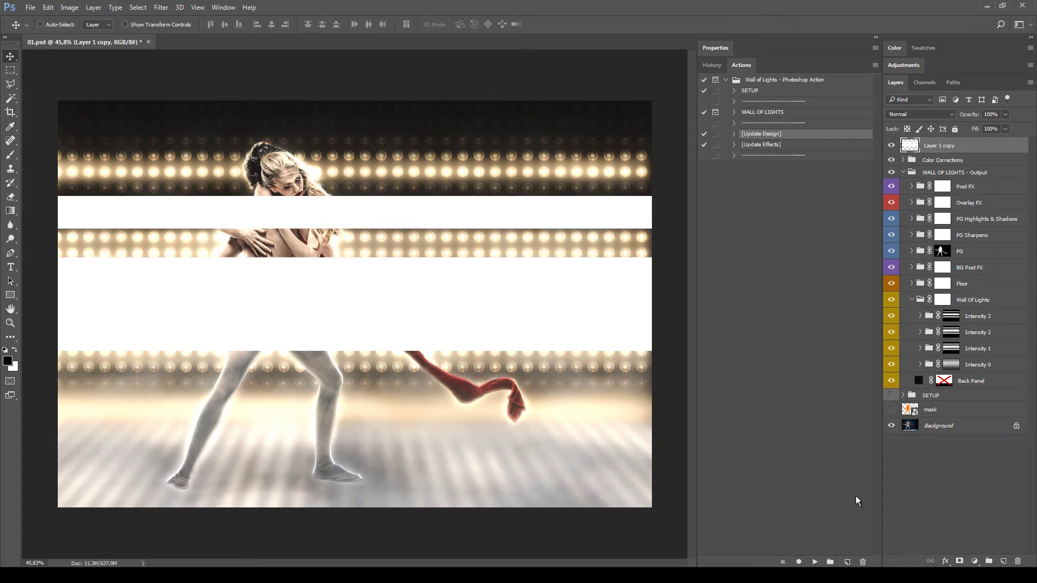
click(817, 562)
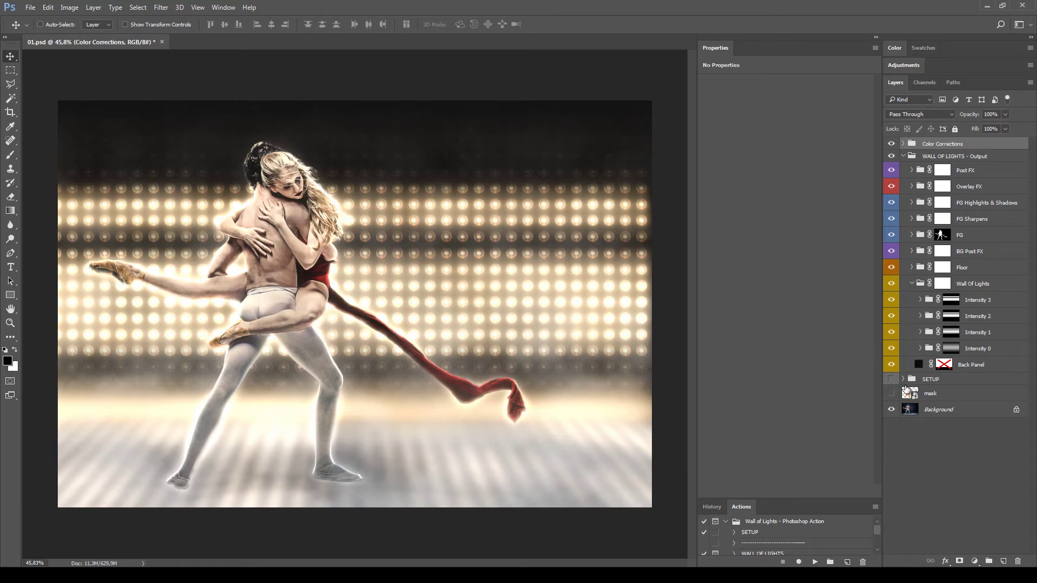
Step: Select the design layer inside the SETUP group and run the [Update Design] action on it
click(903, 379)
click(953, 413)
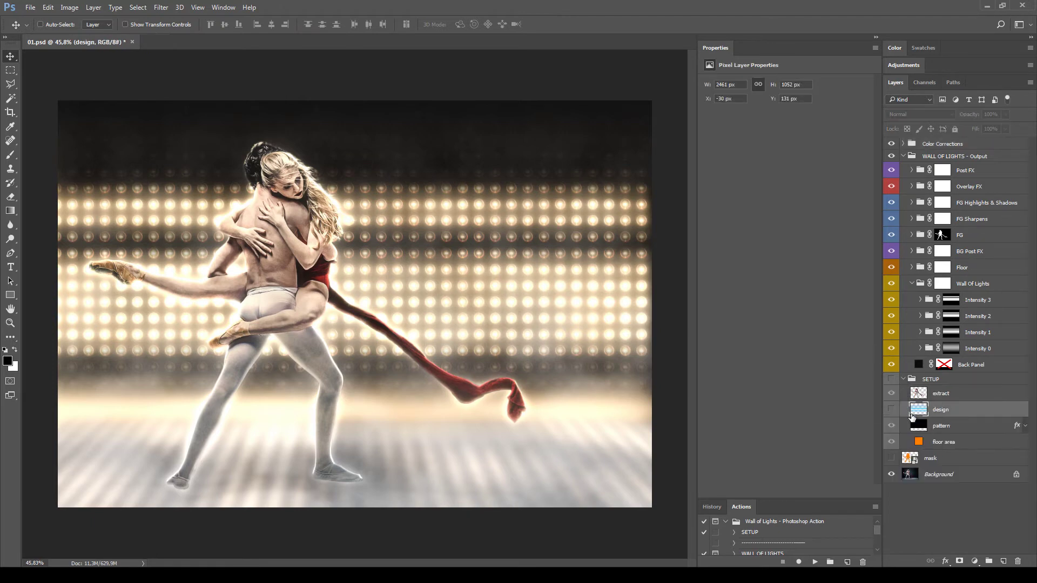
double_click(801, 49)
click(762, 142)
click(762, 133)
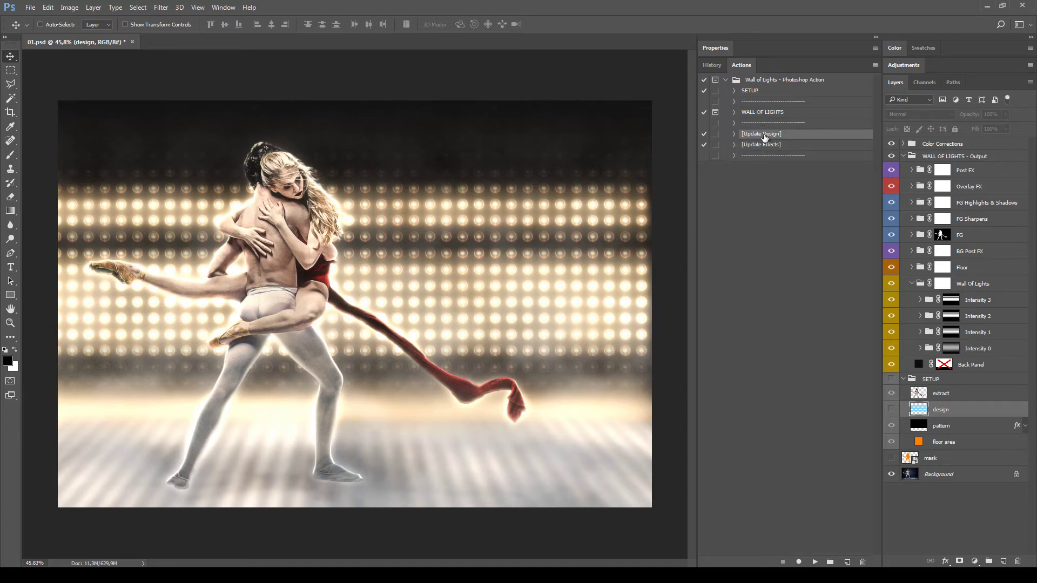
click(814, 562)
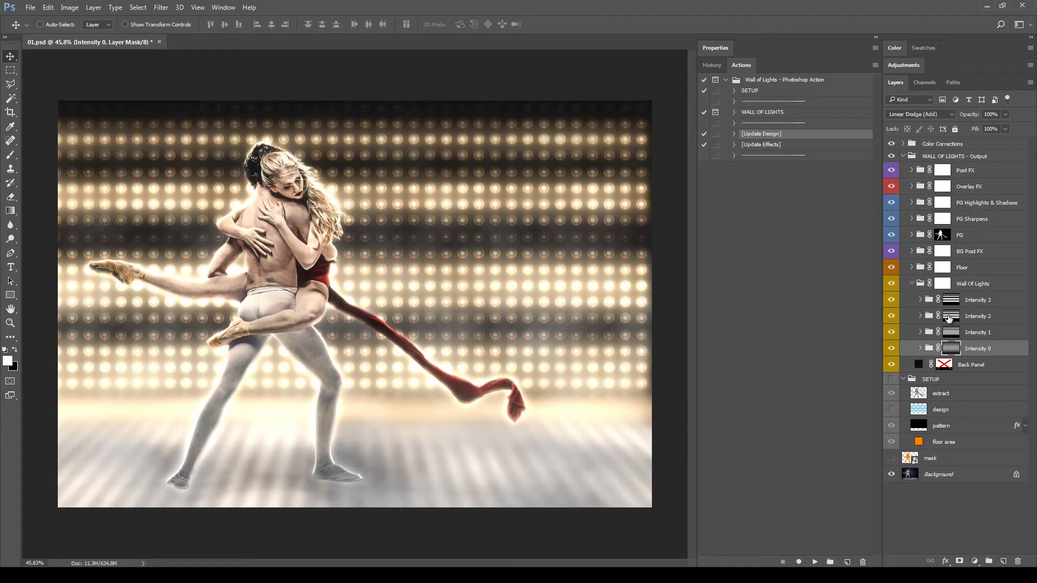
Step: Set the Intensity 2 mask's feather to about 15 px and the Intensity 3 mask's feather to 25 px
drag(792, 150, 772, 151)
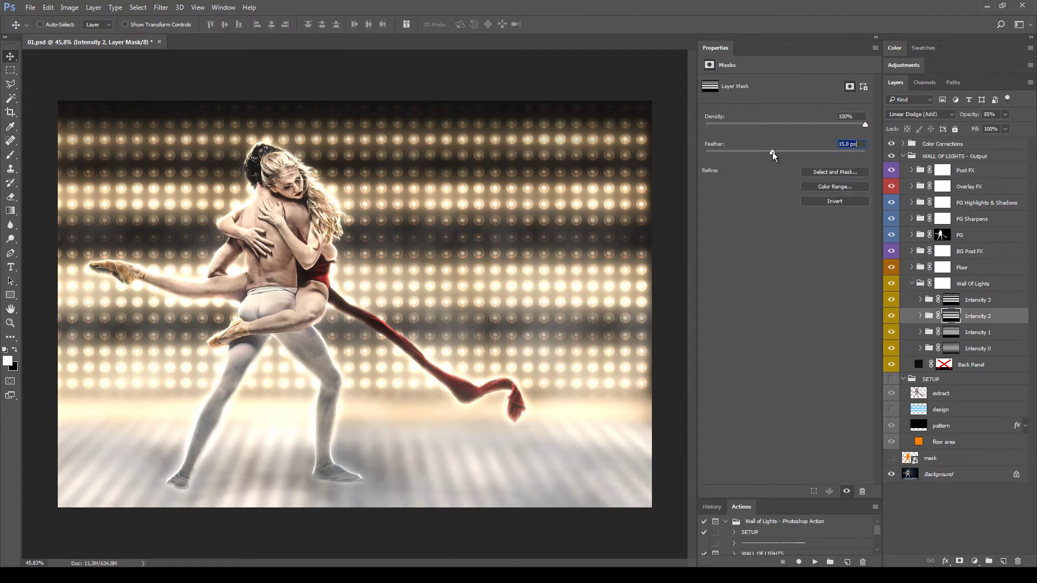
click(940, 298)
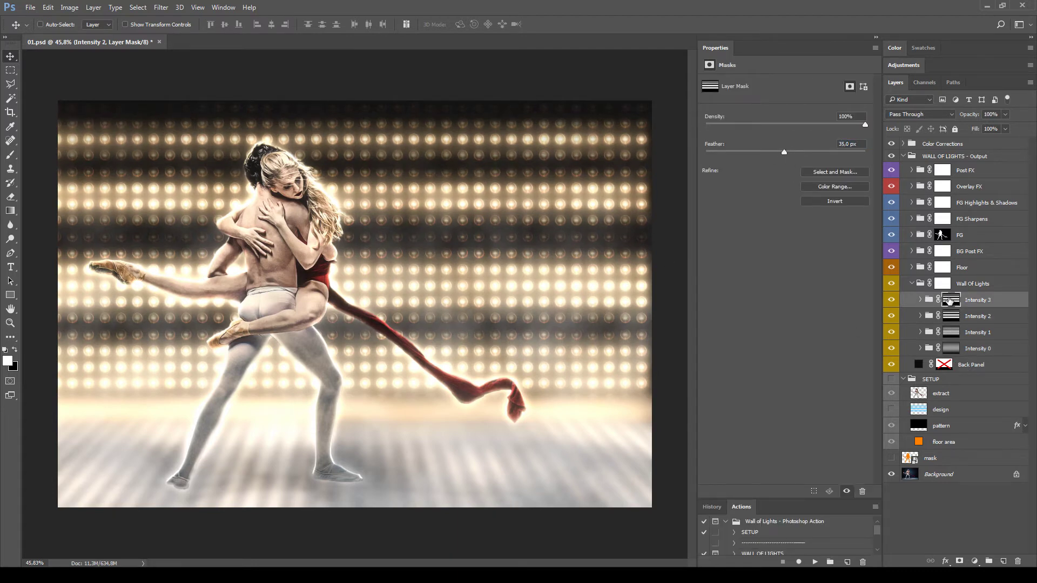
mouse_move(780, 154)
mouse_down()
mouse_move(763, 153)
mouse_move(778, 155)
mouse_up()
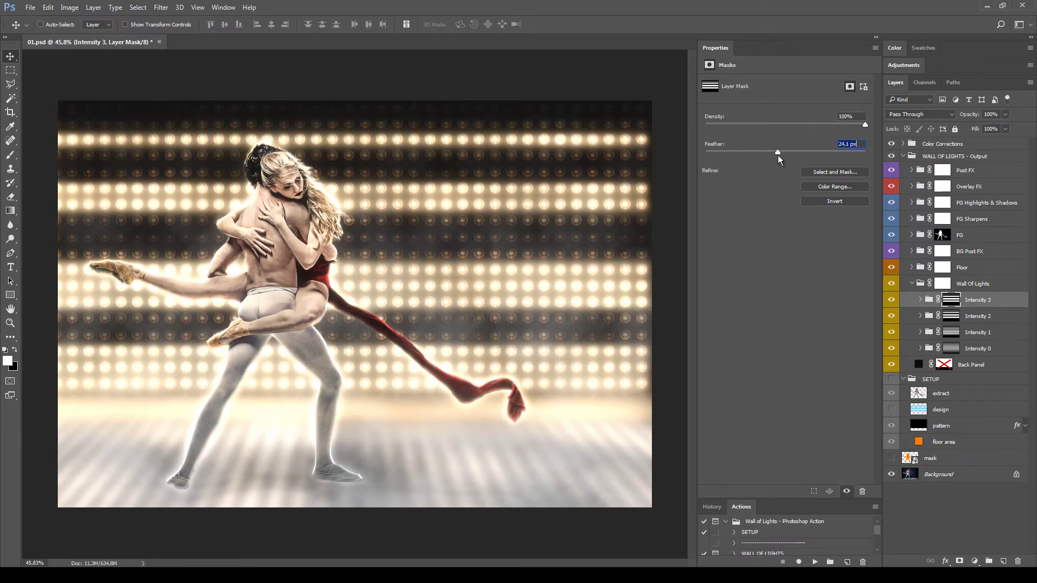
Step: Lower the density of the Intensity 0 group's mask to about 88% and deselect all layers
click(950, 348)
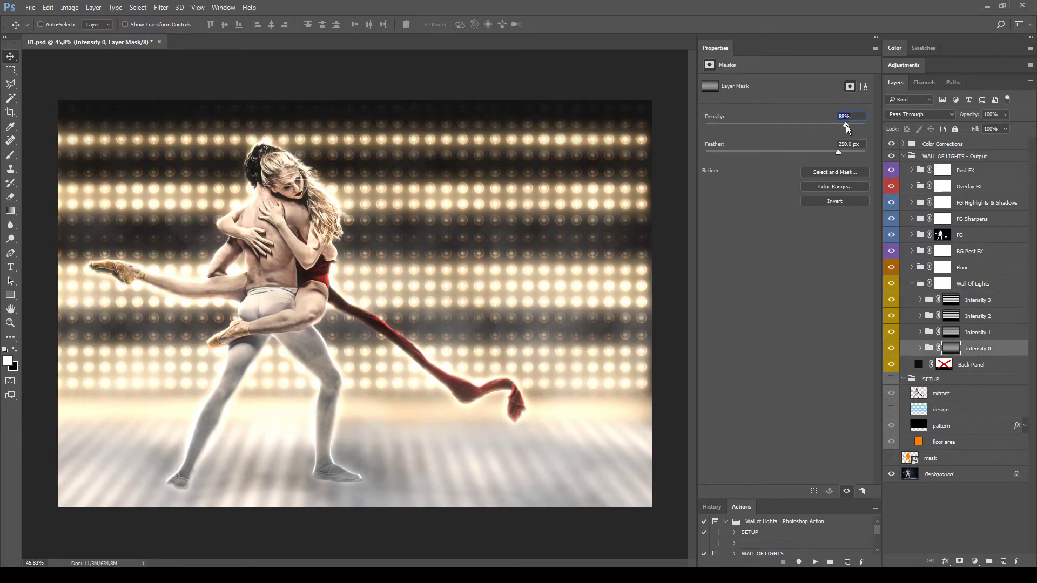
click(934, 510)
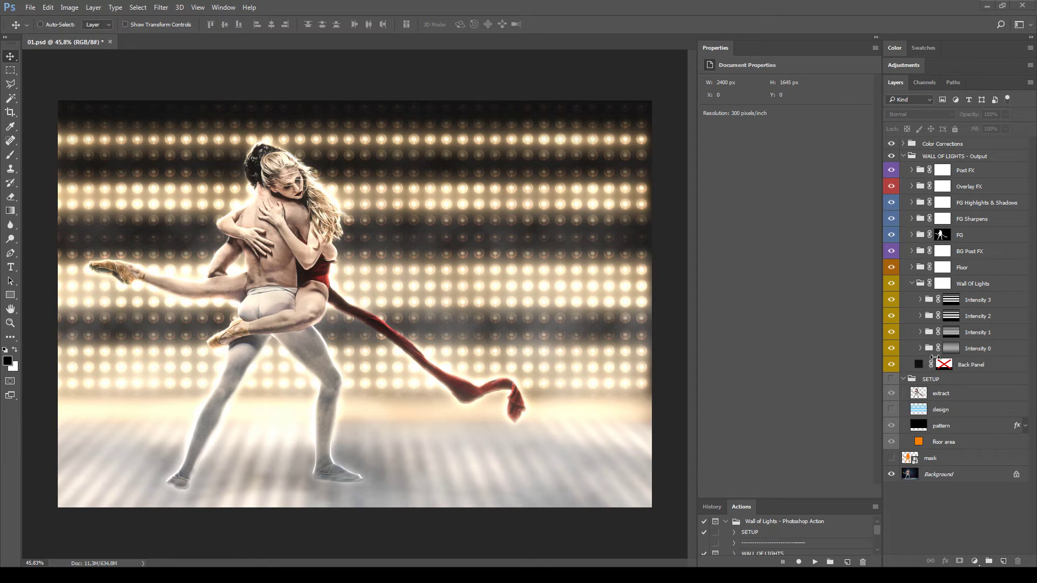
Step: Inspect the Intensity 3 and Intensity 2 groups together with their mask and opacity settings
click(999, 300)
click(996, 308)
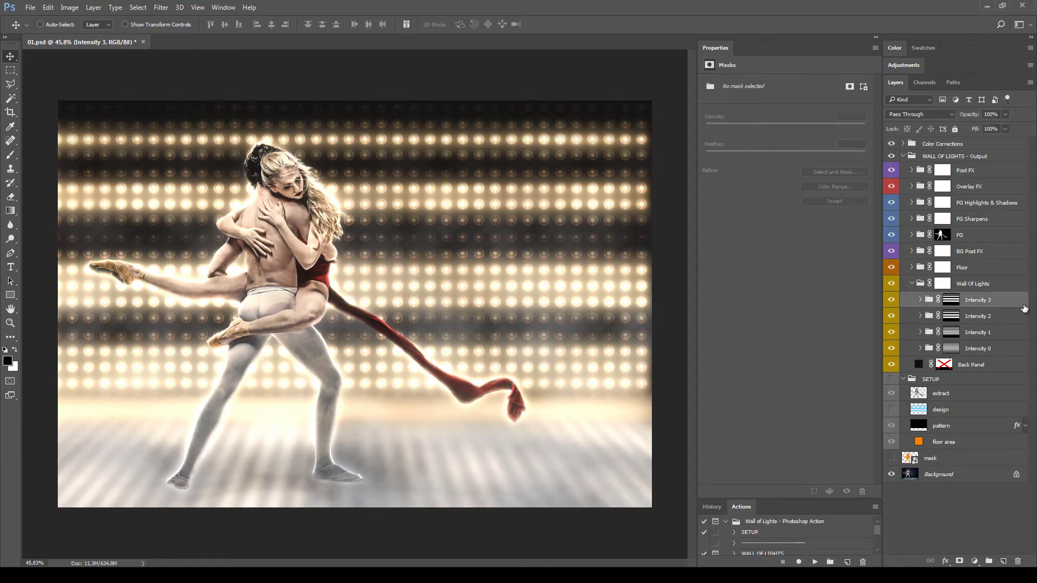
click(996, 303)
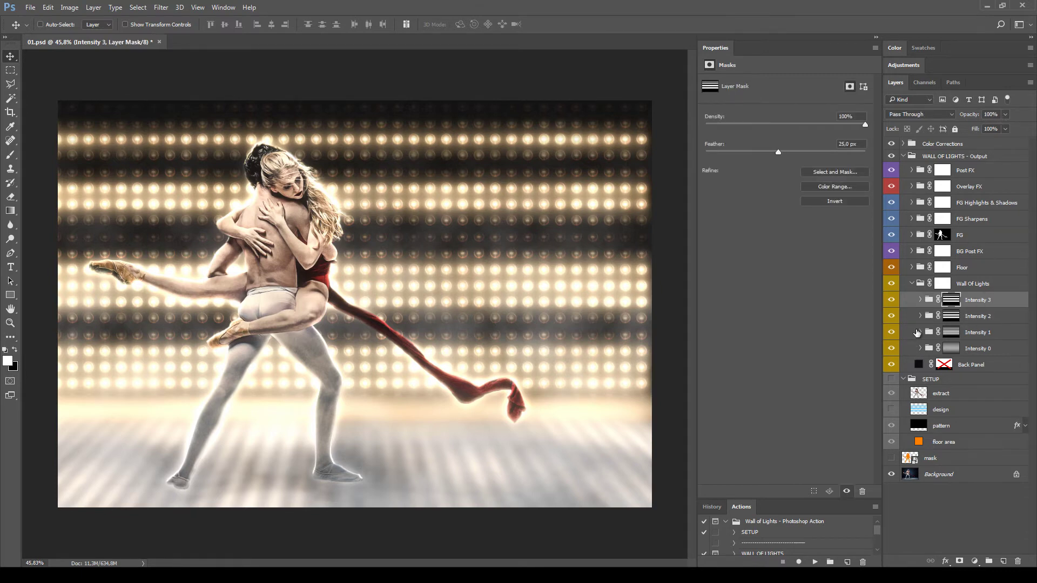
click(975, 316)
click(1009, 317)
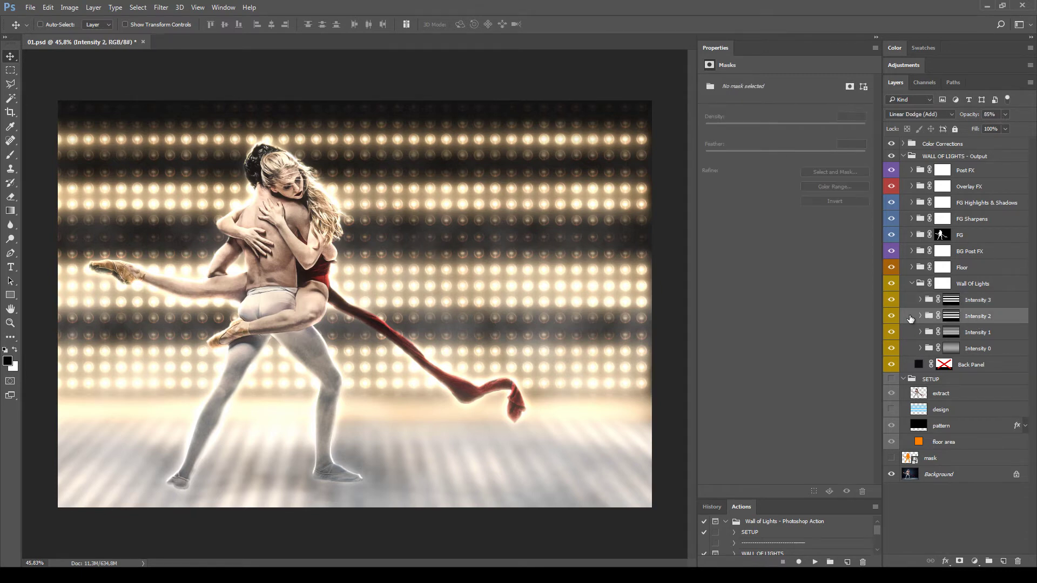
click(1003, 115)
key(Escape)
click(989, 305)
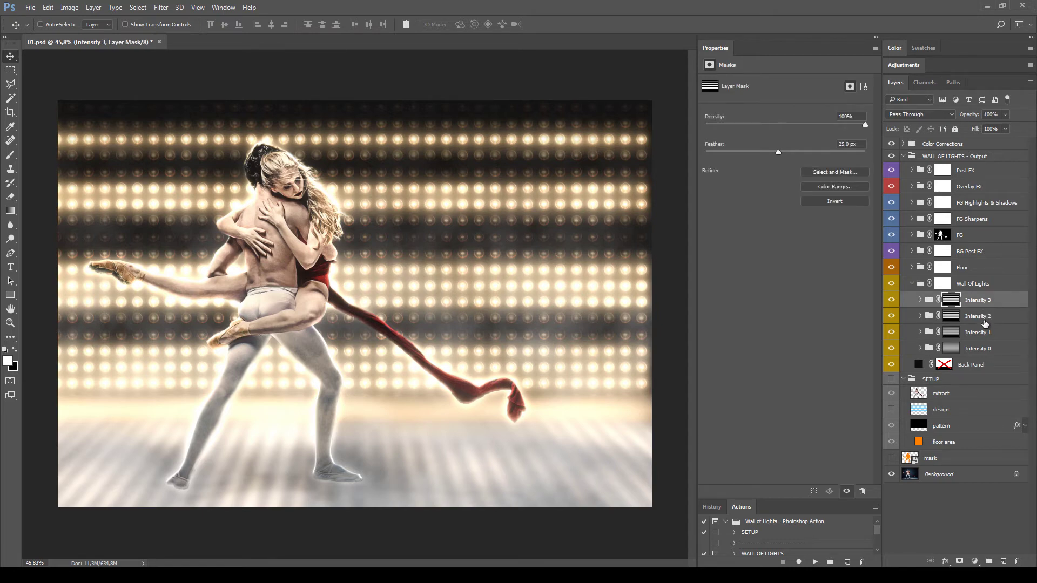
Step: Expand the Intensity 3 group to list its layers and collapse the properties area to widen the workspace
click(920, 316)
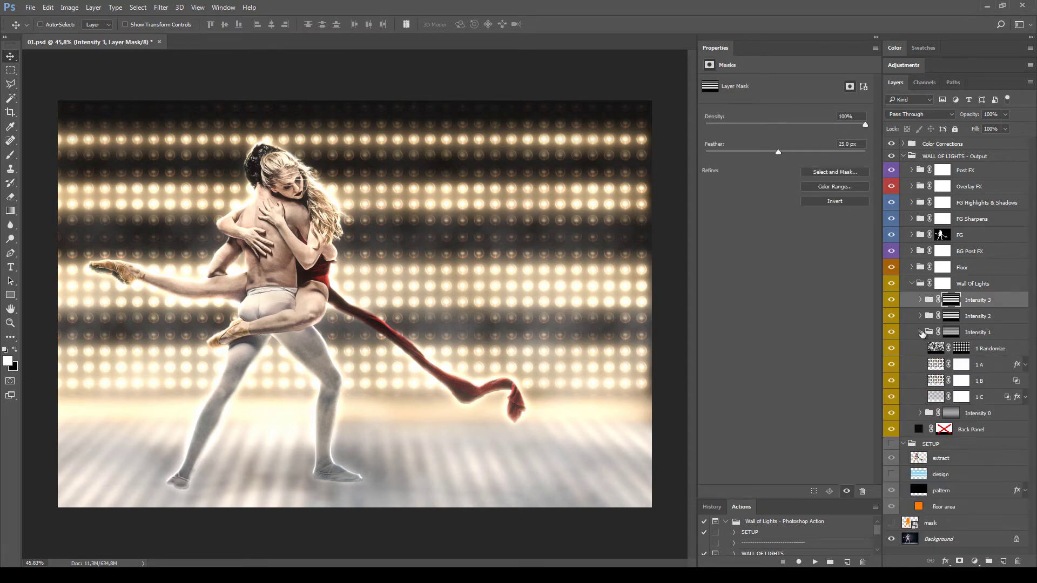
click(920, 316)
click(920, 316)
click(920, 316)
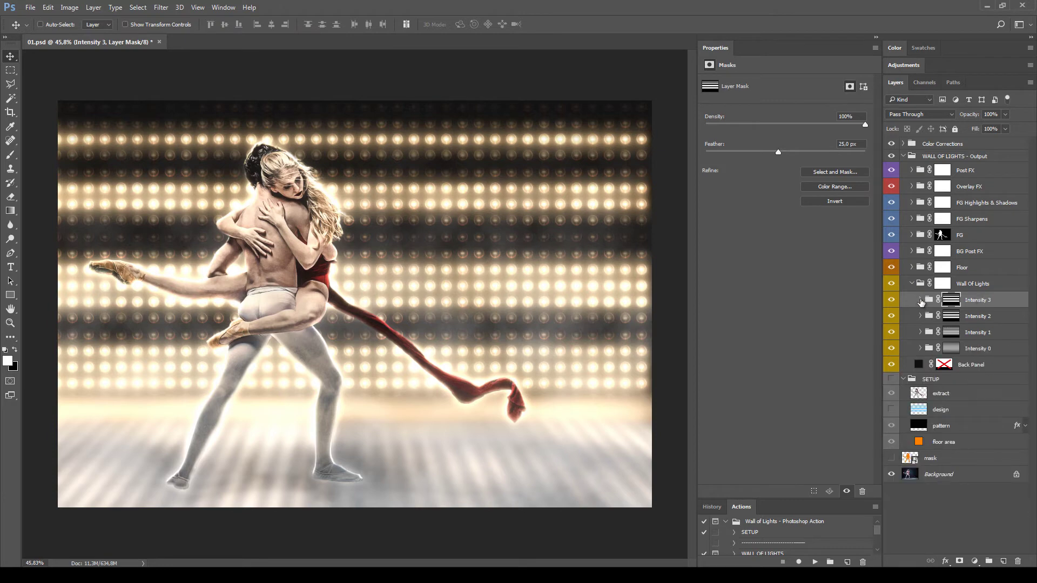
click(920, 300)
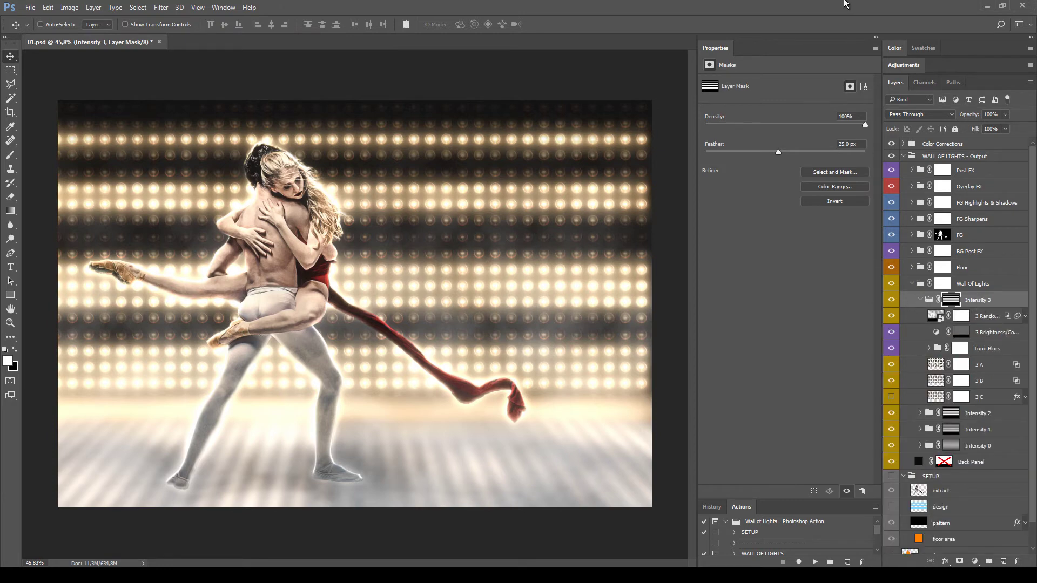
click(876, 36)
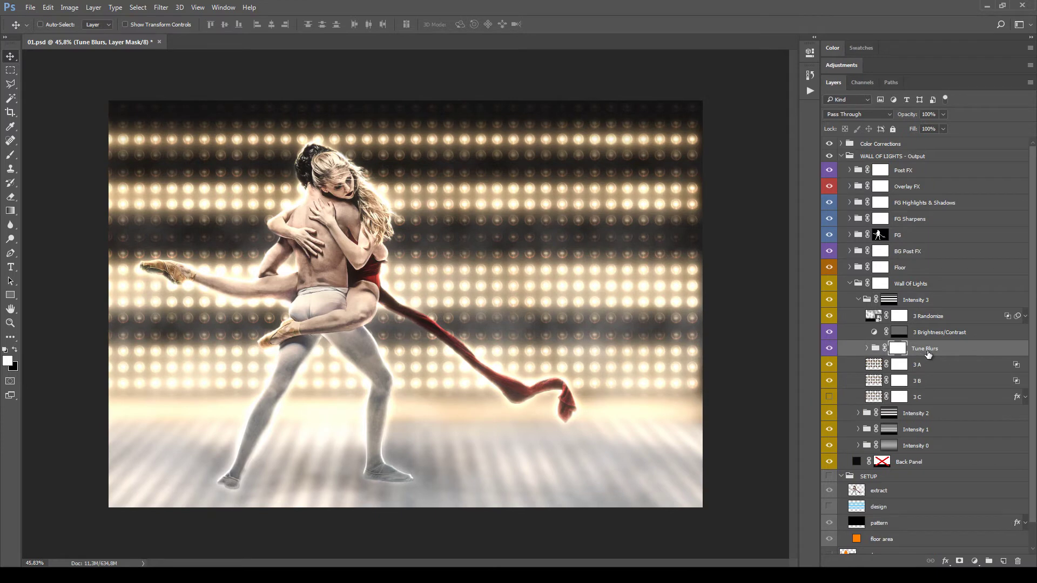
Step: Examine the purple effect items: Tune Blurs and 3 Brightness/Contrast inside Intensity 3, plus the BG Post FX and Post FX groups
click(929, 348)
click(937, 337)
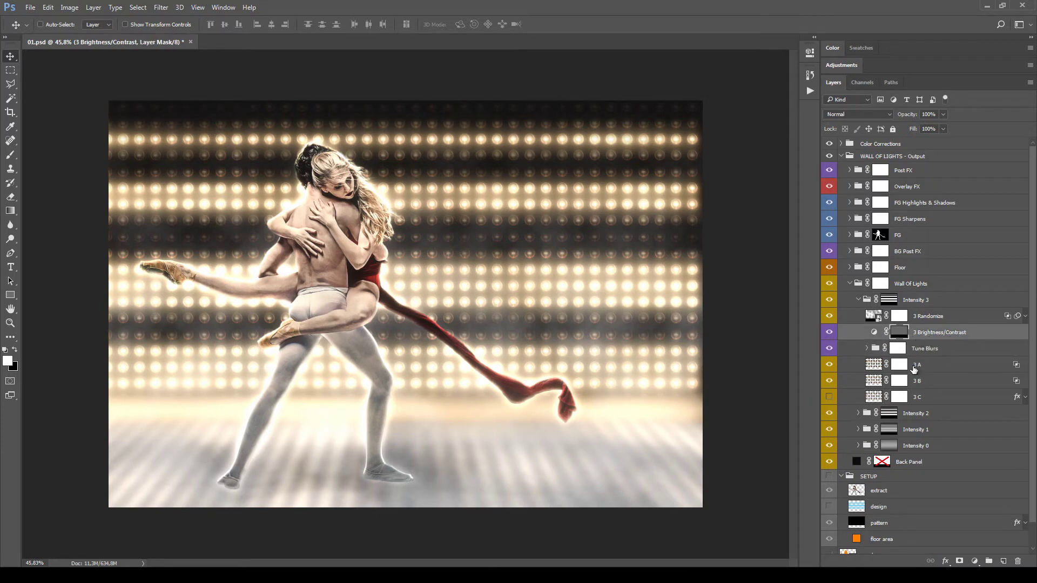
click(898, 349)
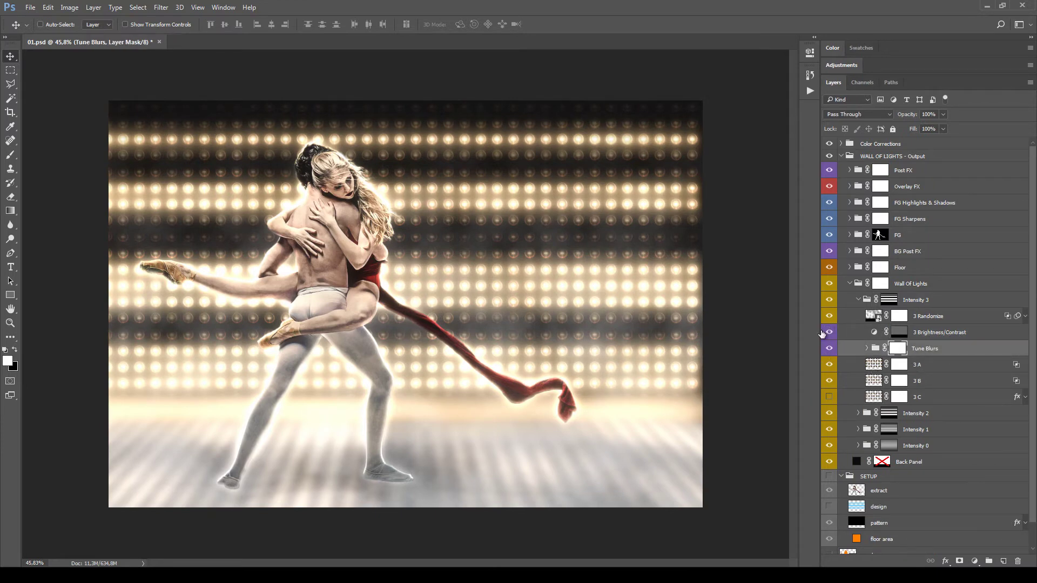
click(927, 338)
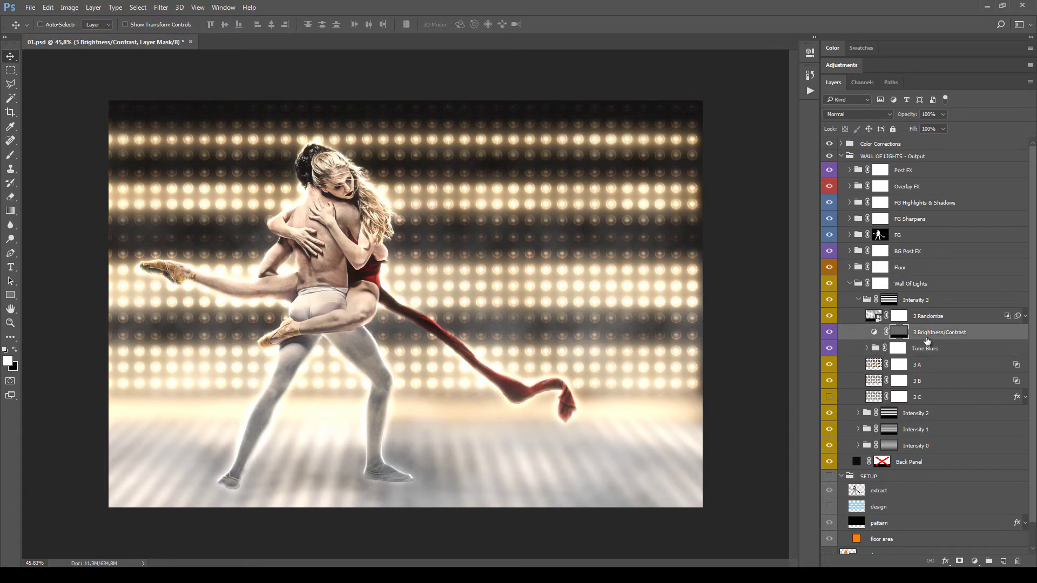
click(915, 253)
click(909, 173)
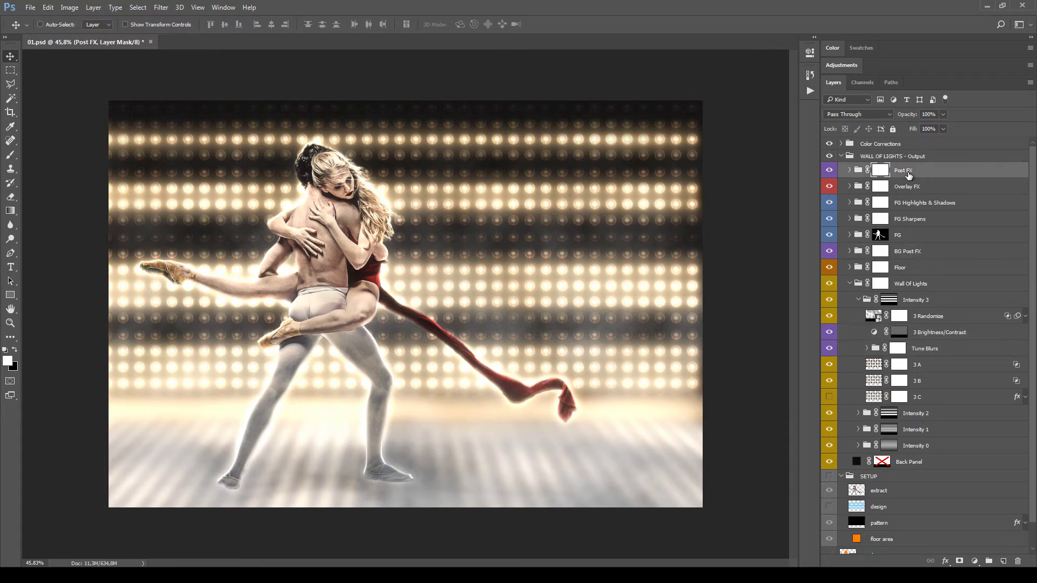
click(914, 252)
click(920, 333)
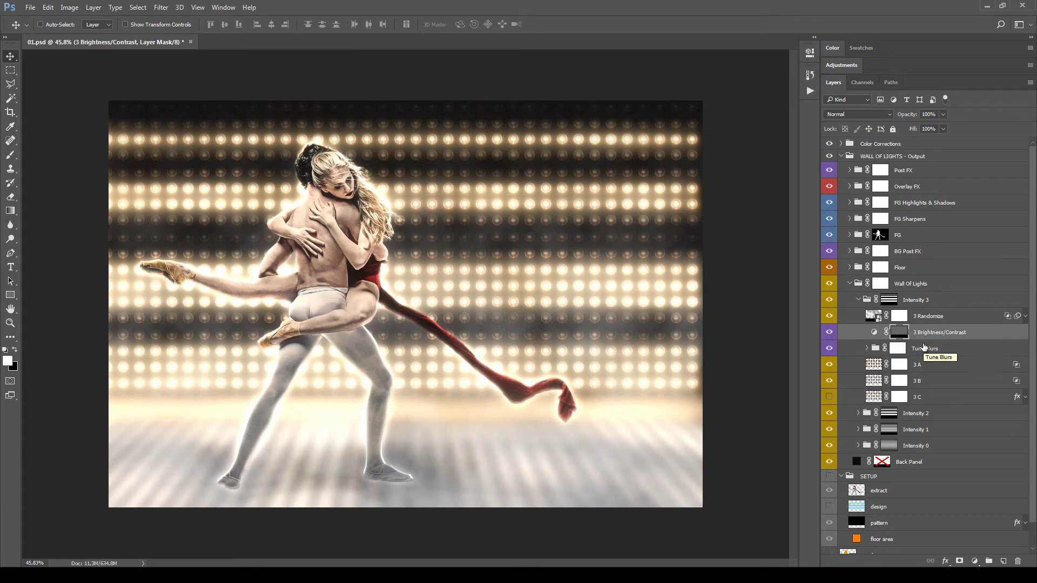
click(926, 350)
Step: Expand the Tune Blurs group and toggle the visibility of the group and its blur layers to compare their effect
click(866, 349)
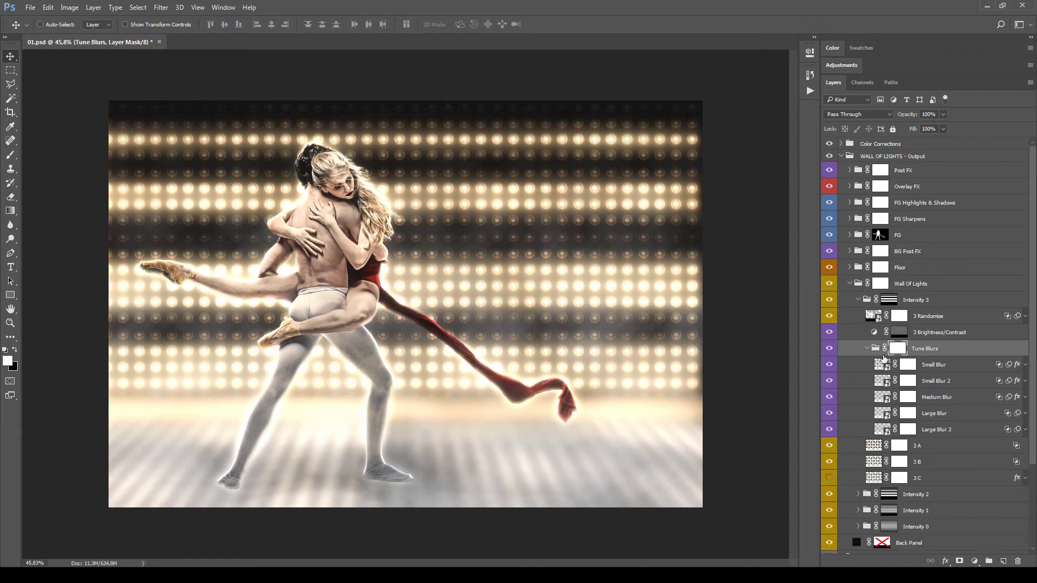
click(828, 350)
click(829, 350)
drag(830, 366, 829, 397)
click(830, 380)
click(827, 366)
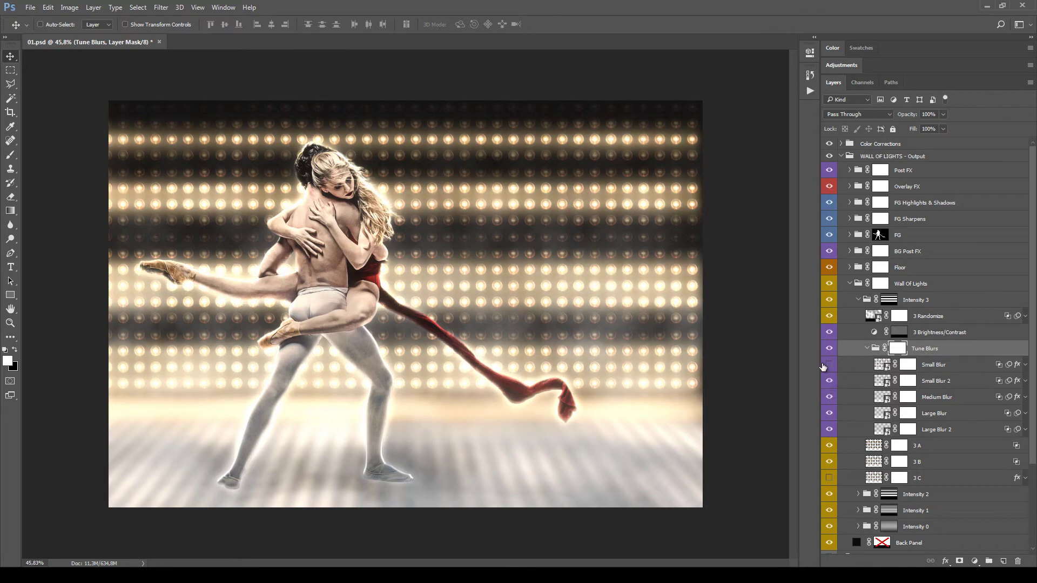
Step: Hide the layers from Small Blur 2 to Large Blur 2 and show them again one by one to compare the glow
click(940, 366)
drag(830, 380, 830, 428)
click(830, 428)
click(830, 380)
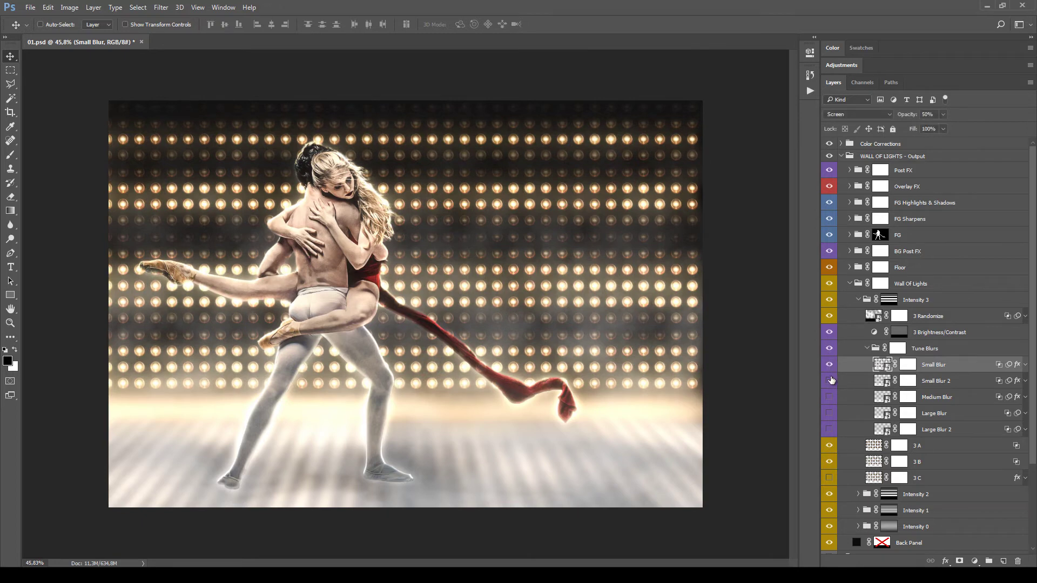
click(829, 397)
click(830, 413)
click(830, 429)
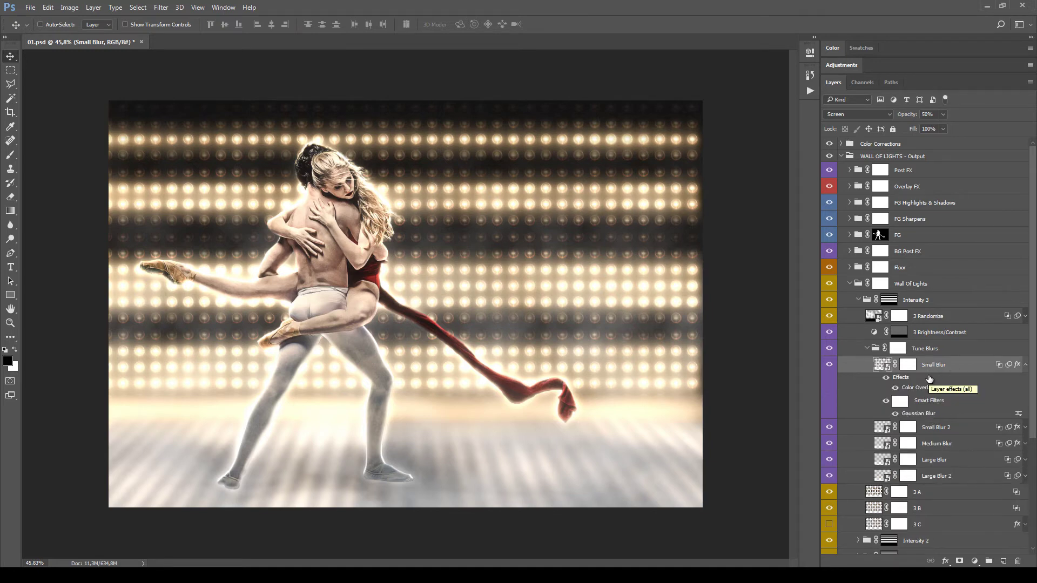
Step: Set the Small Blur layer's Gaussian Blur smart filter radius to 5 px
click(1024, 365)
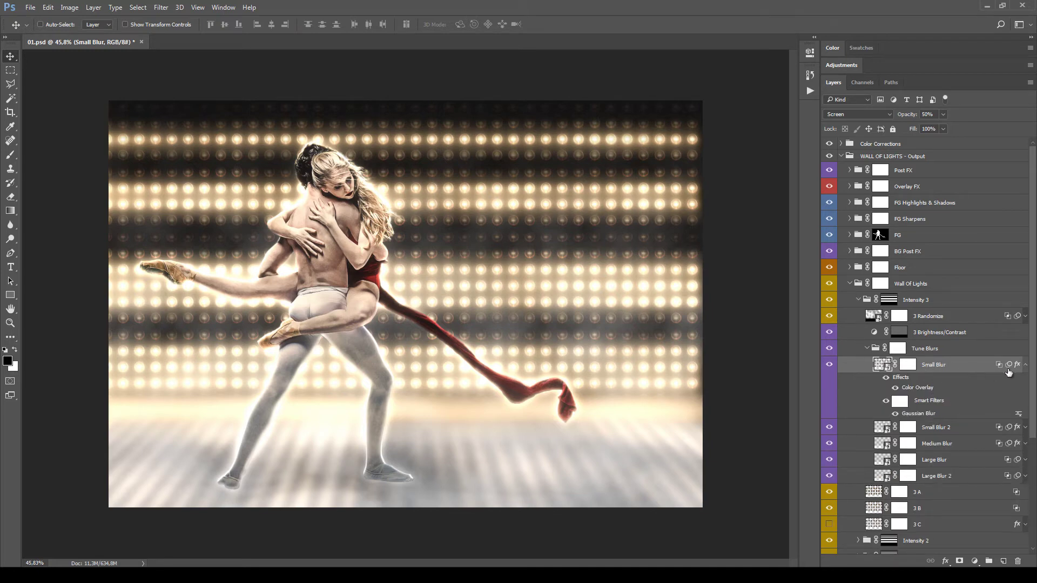
double_click(924, 413)
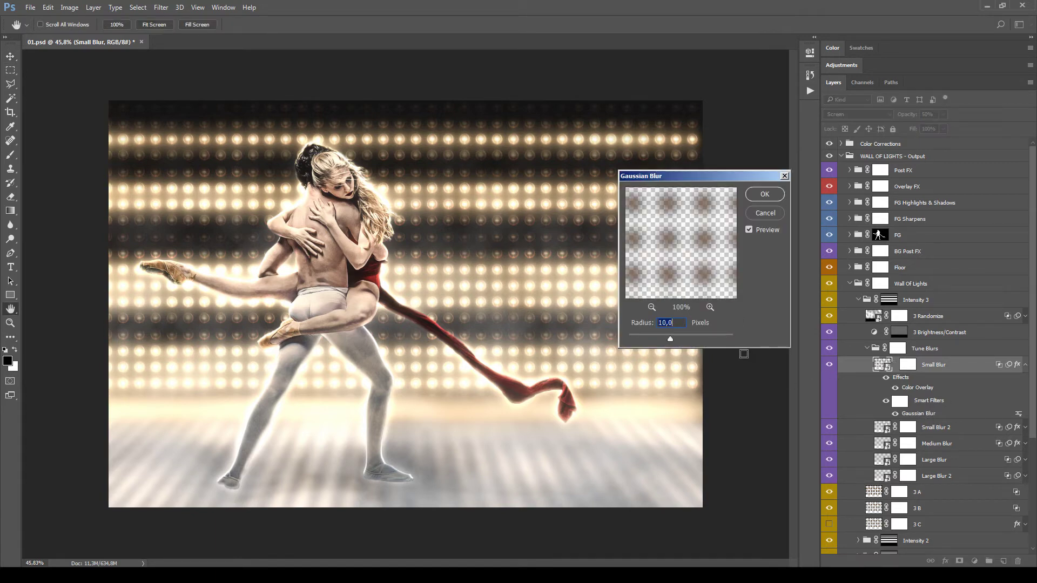
click(676, 324)
click(764, 194)
Step: Edit the Gaussian Blur smart filter radius of the Small Blur 2 and Medium Blur layers
click(1025, 427)
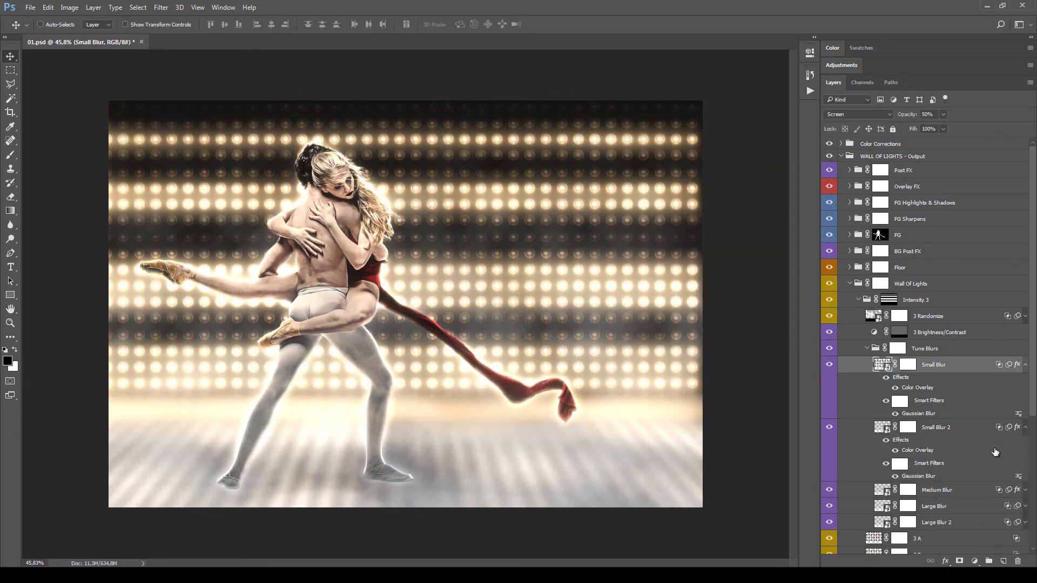
double_click(918, 476)
key(Return)
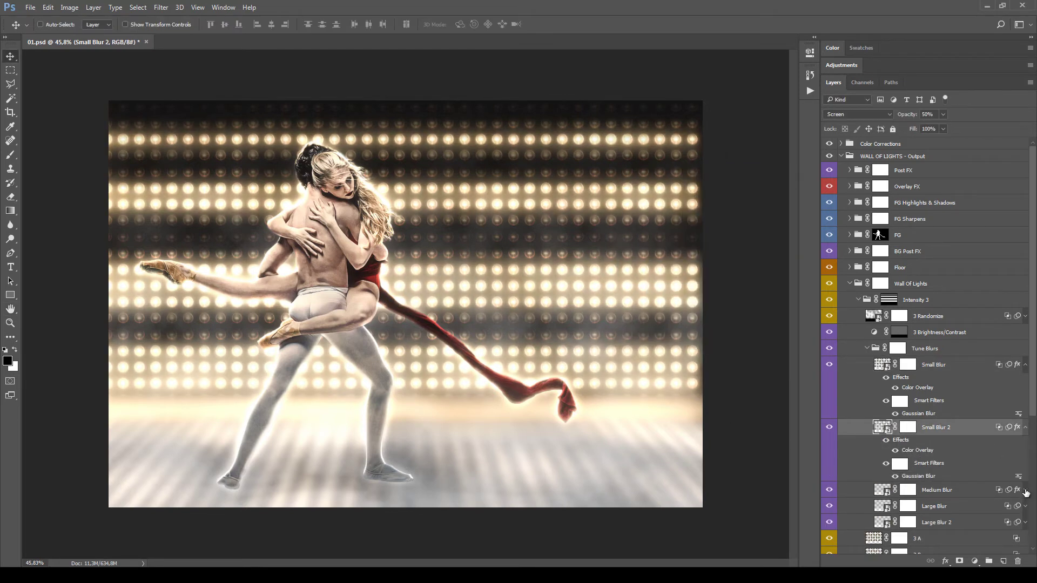
click(1025, 490)
double_click(918, 488)
key(Return)
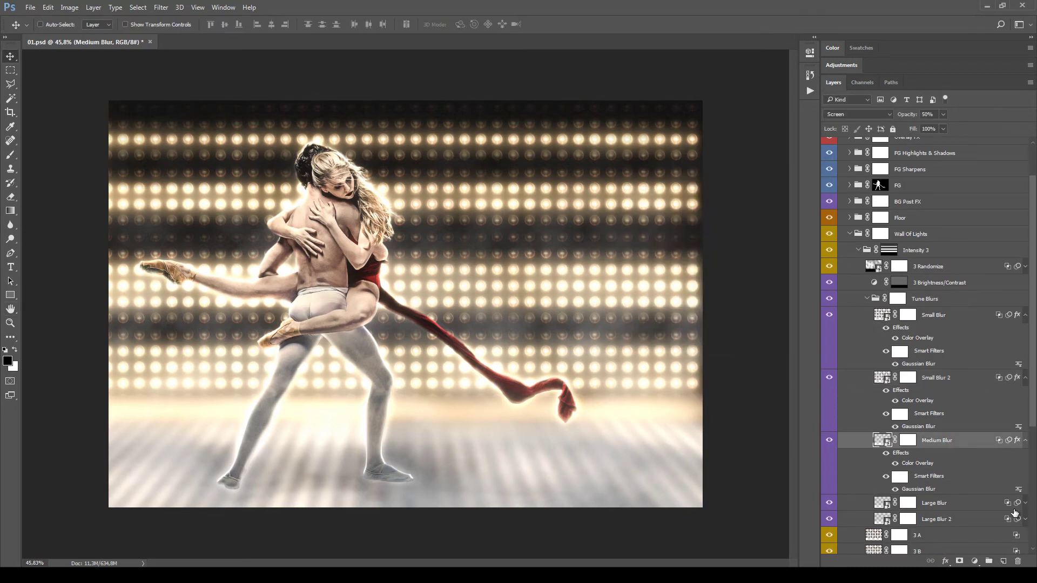
Step: Set the Large Blur layer's Gaussian Blur radius to 35 px and change the radius on Large Blur 2
click(1025, 502)
double_click(918, 468)
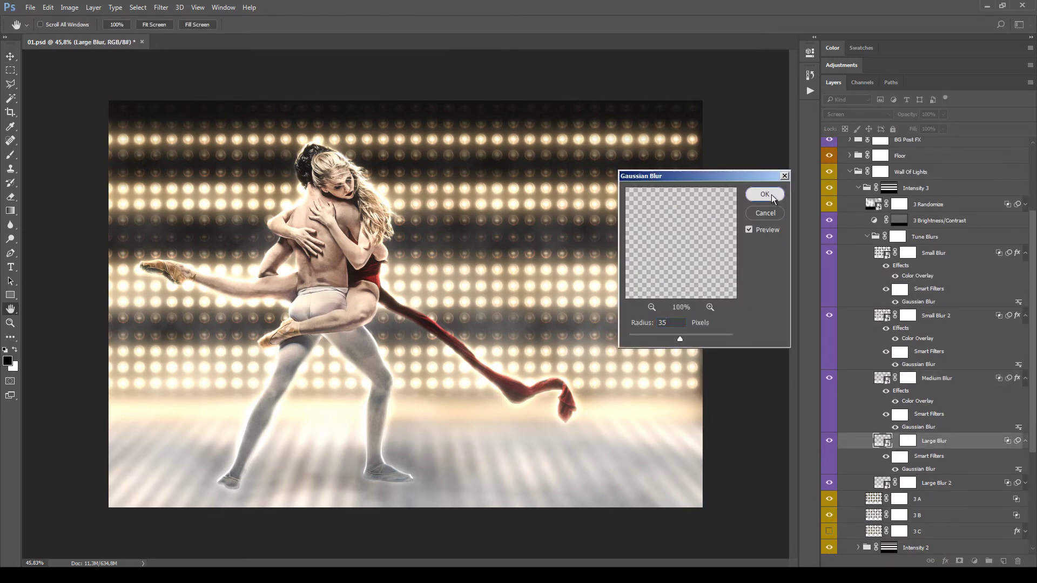
key(Return)
click(1027, 446)
double_click(918, 474)
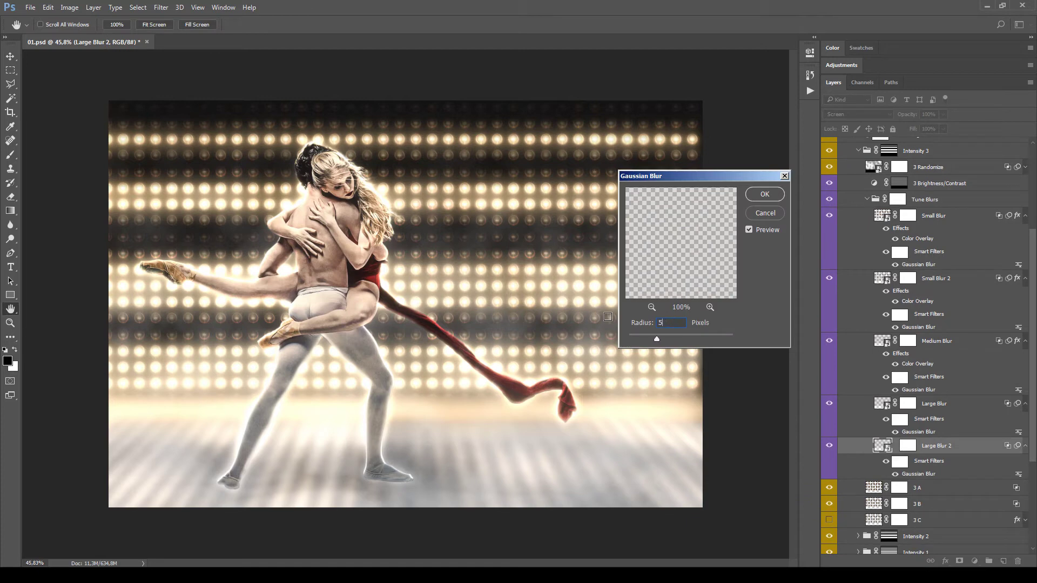
click(765, 194)
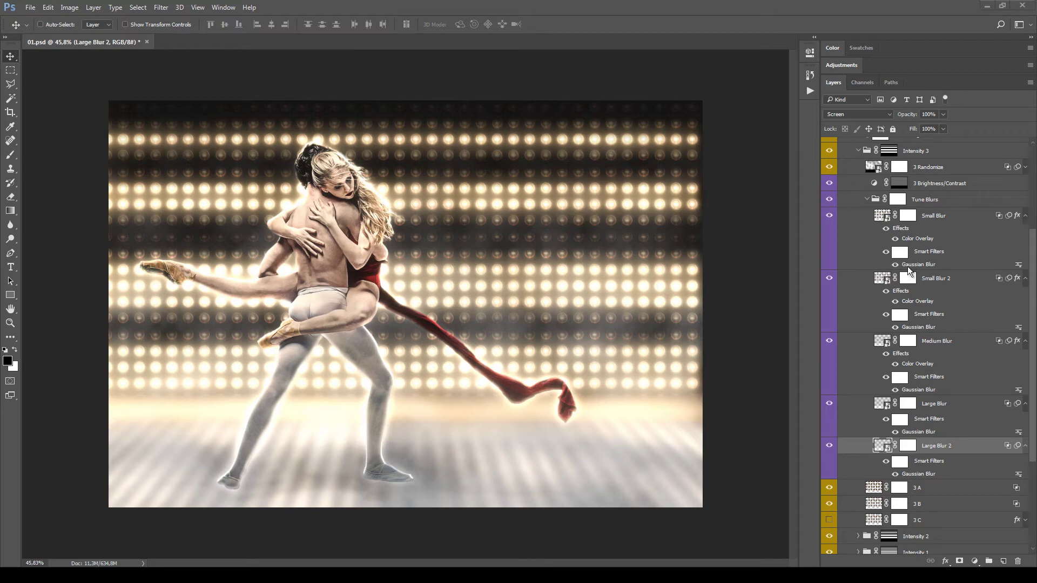
Step: Review the Gaussian Blur settings of the Small Blur layer and close them without changes
double_click(911, 266)
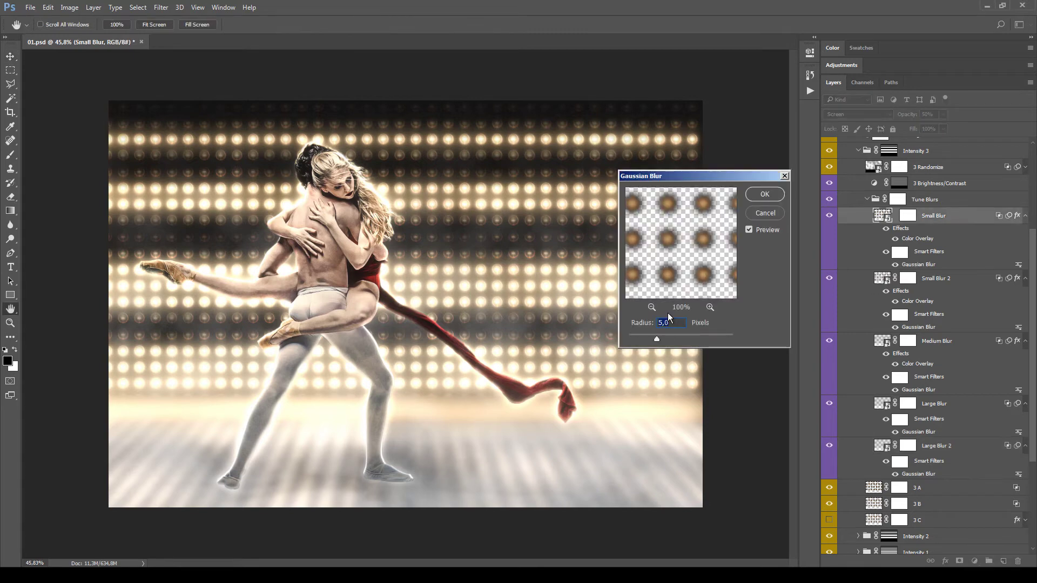
click(749, 219)
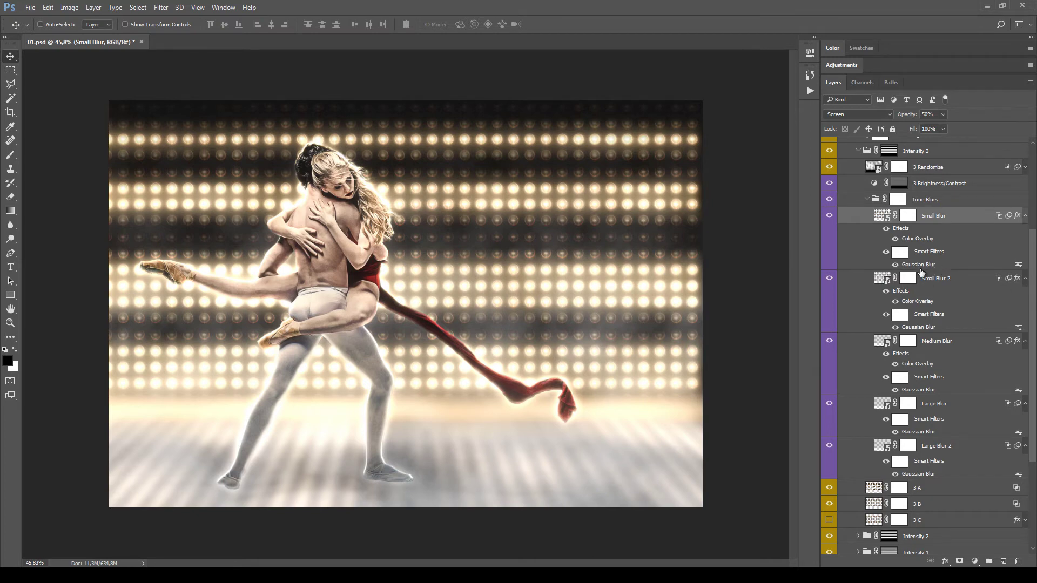
Step: Review the Large Blur 2 layer's Gaussian Blur settings and the Small Blur layer's opacity and blend mode options without changing them
double_click(917, 474)
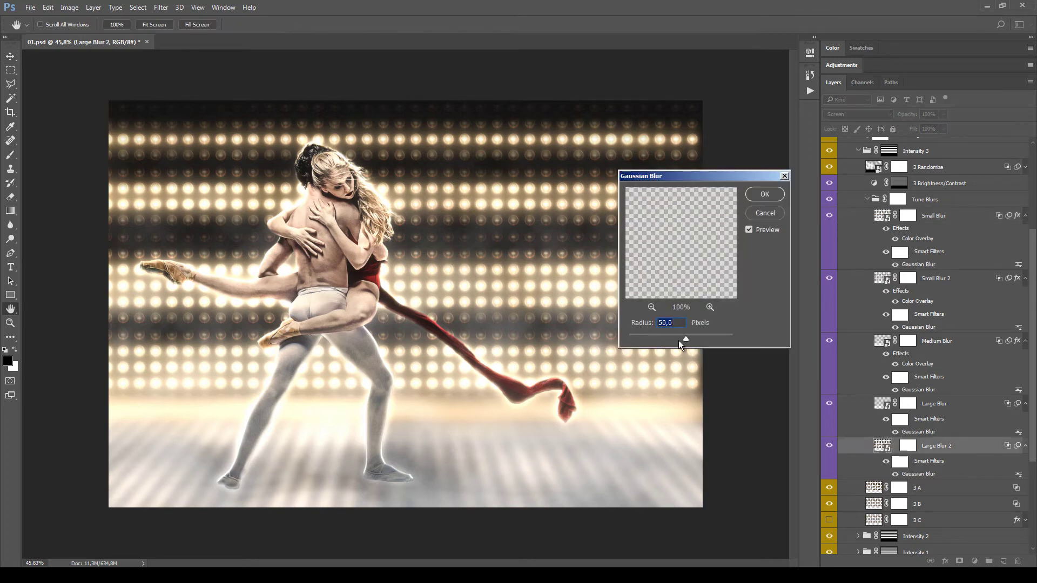
click(765, 213)
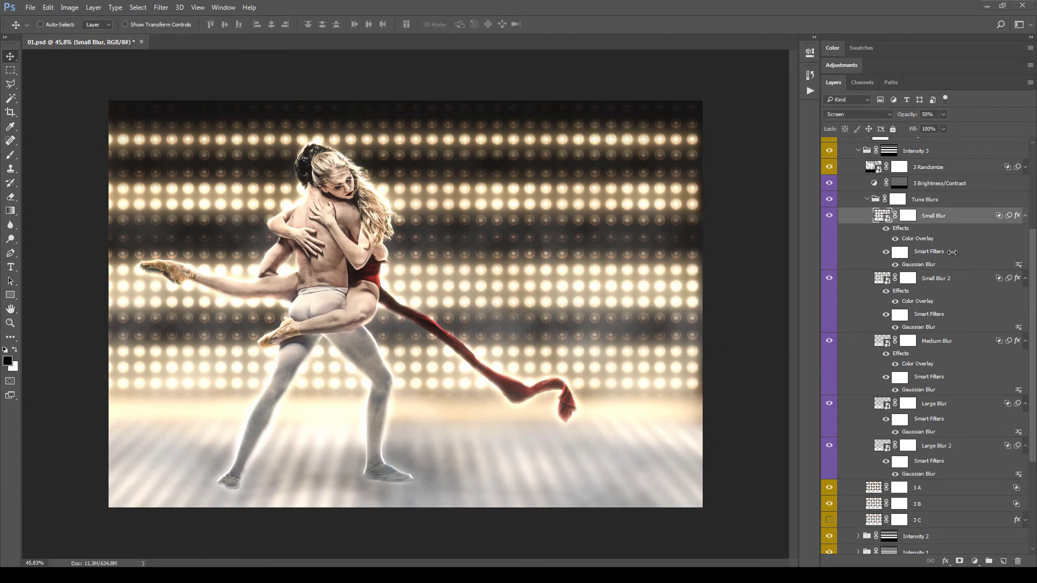
click(943, 114)
click(864, 114)
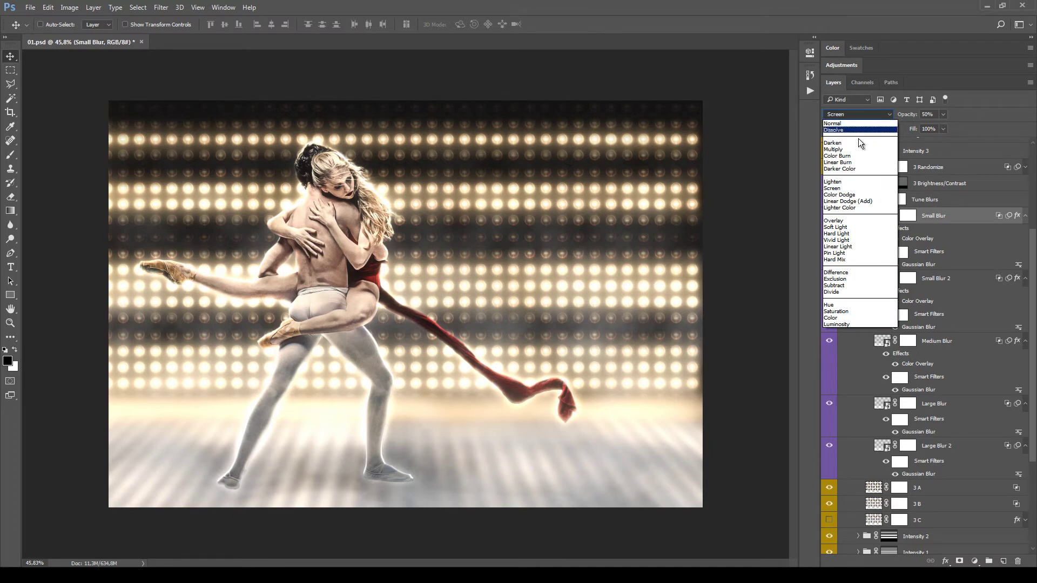
click(970, 223)
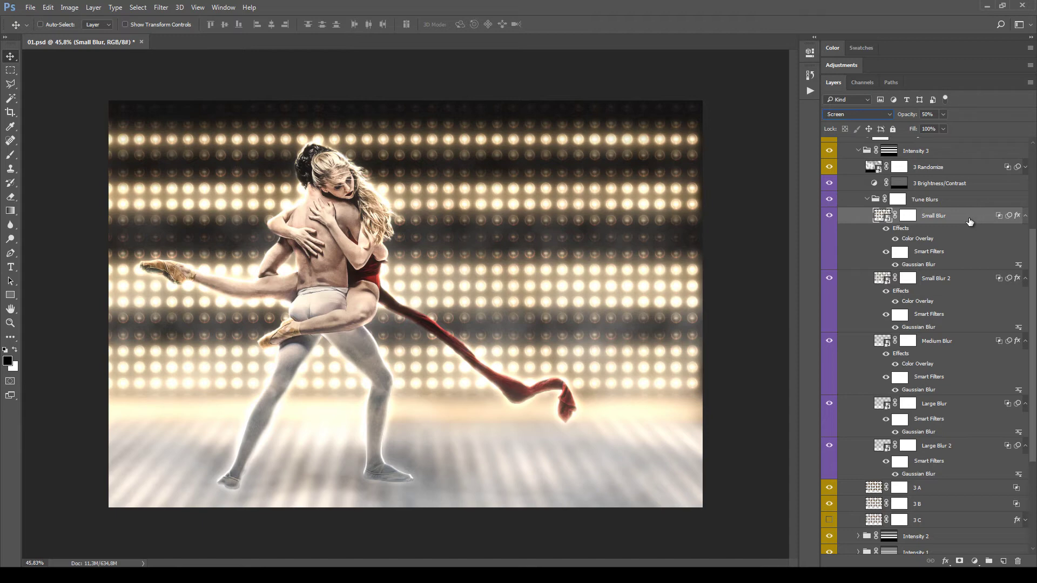
Step: Set the Small Blur layer's blend mode to Linear Dodge (Add), its opacity to 100% and its fill to 49%
click(857, 115)
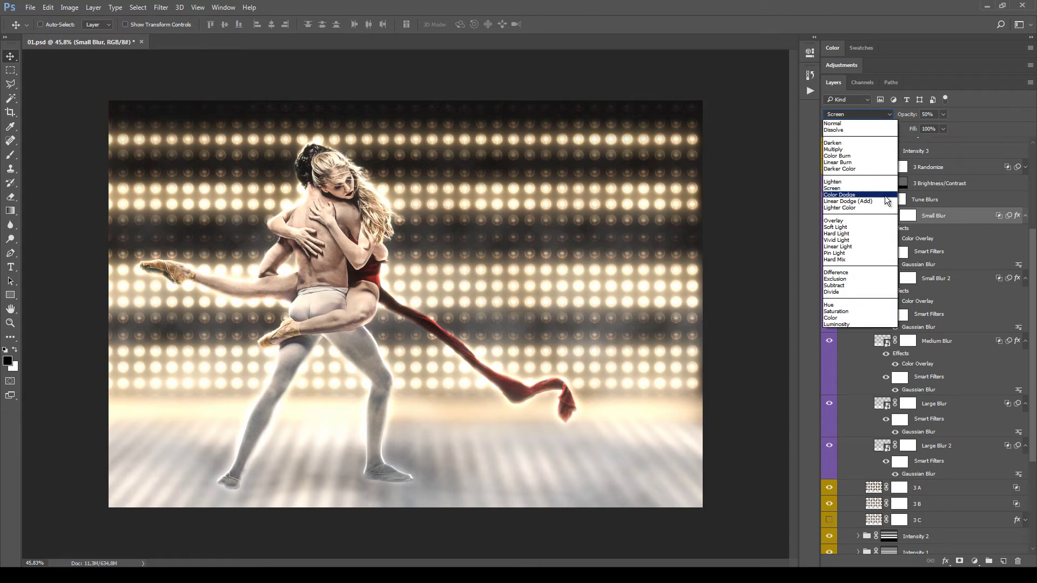
click(857, 202)
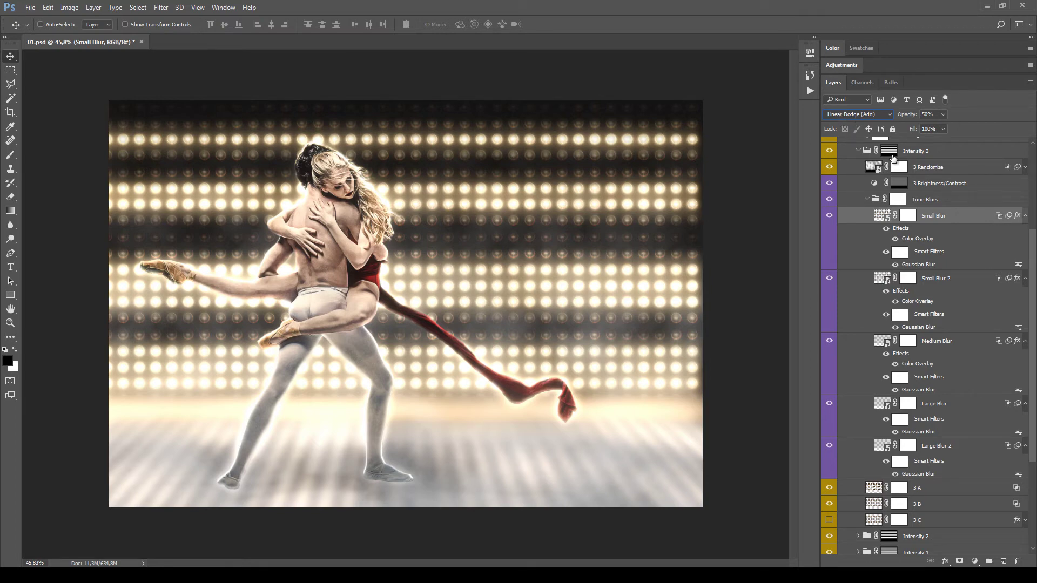
click(943, 129)
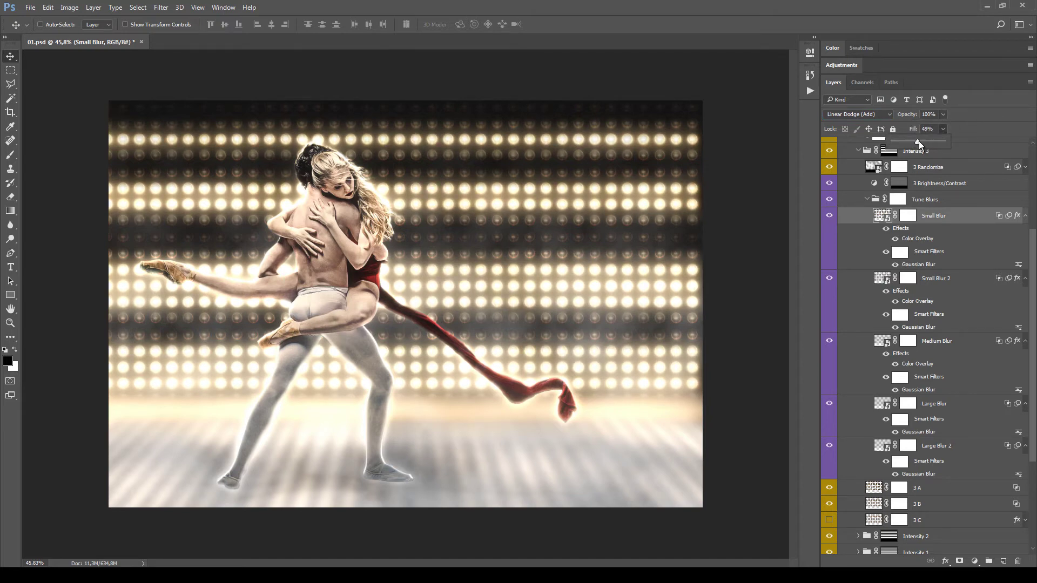
click(944, 244)
Step: Try the Screen and Color Dodge blend modes on the Small Blur layer
click(850, 113)
click(847, 188)
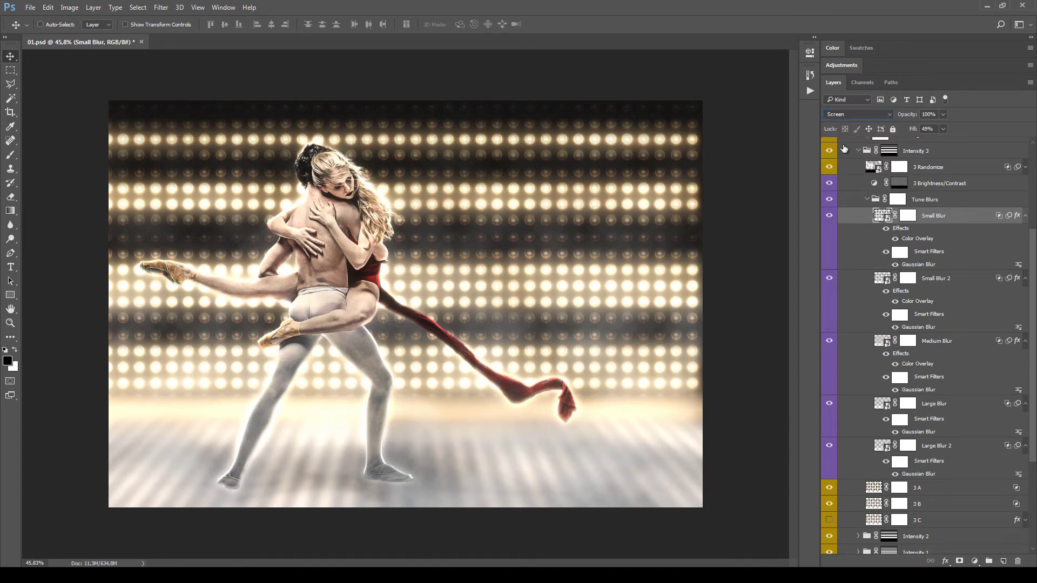
click(853, 113)
click(850, 195)
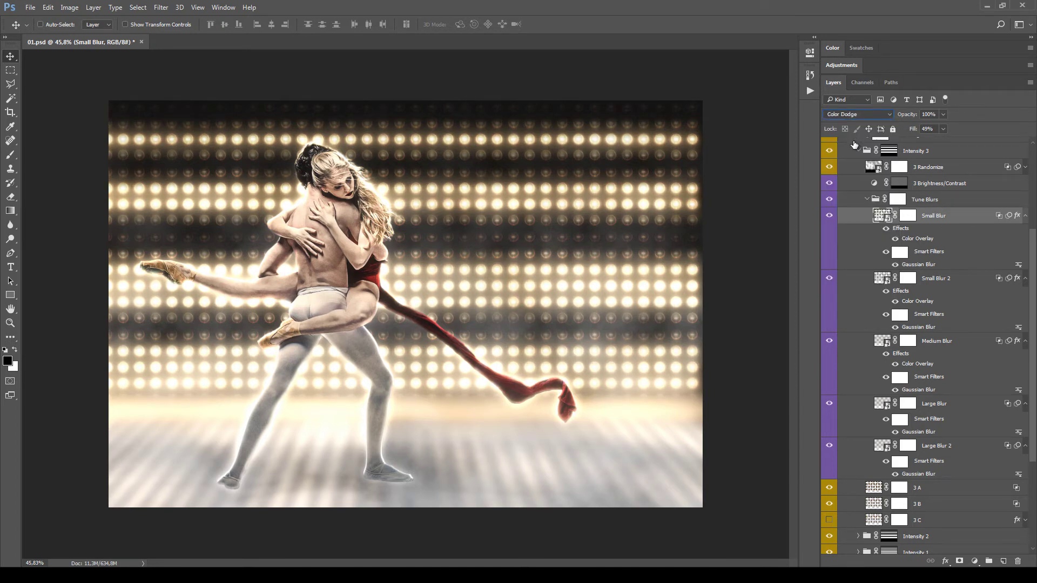
Step: Switch the Small Blur layer to the Linear Dodge (Add) blend mode and set its fill to 50%
click(854, 113)
click(862, 199)
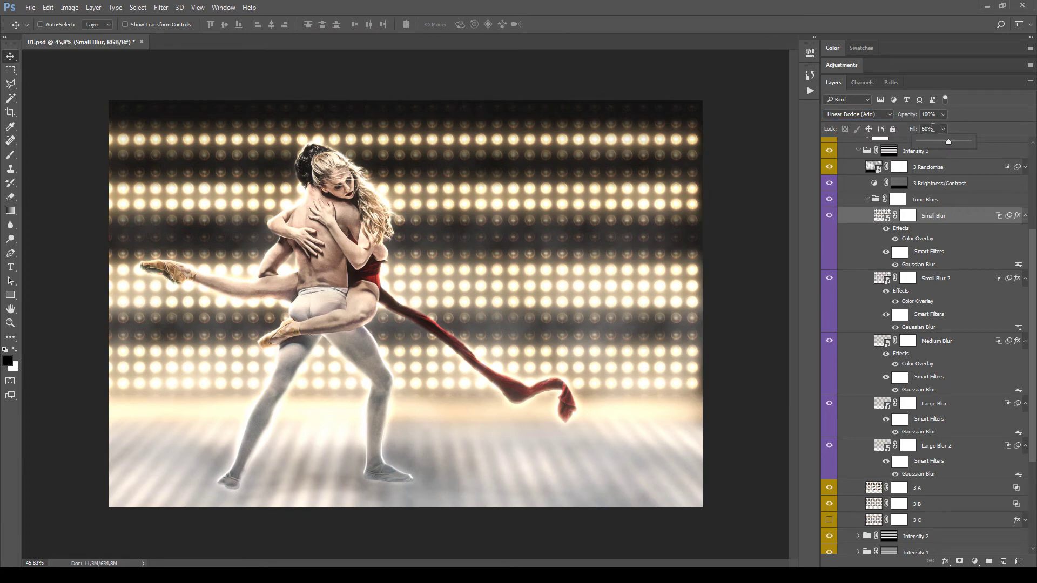
text(50)
key(Return)
Step: Select the Tune Blurs group inside Intensity 3 and collapse it
scroll(897, 324, up, 2)
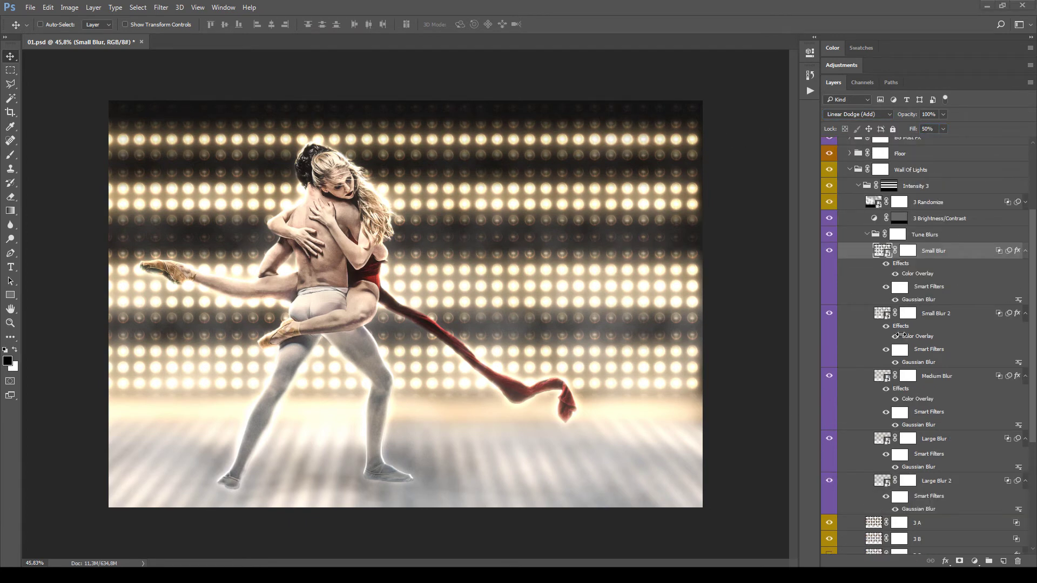
click(882, 234)
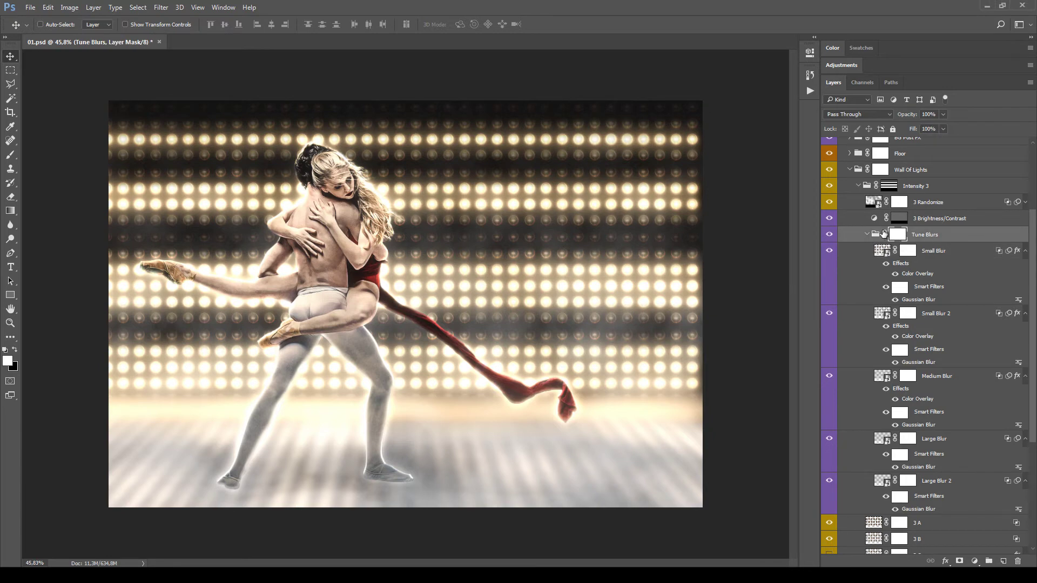
click(867, 235)
click(866, 323)
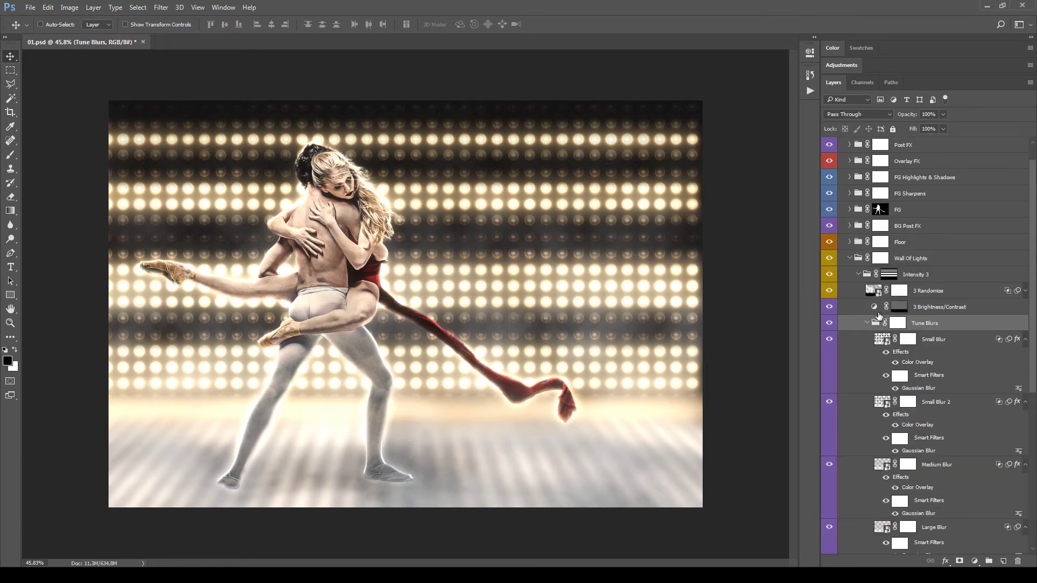
scroll(879, 315, down, 1)
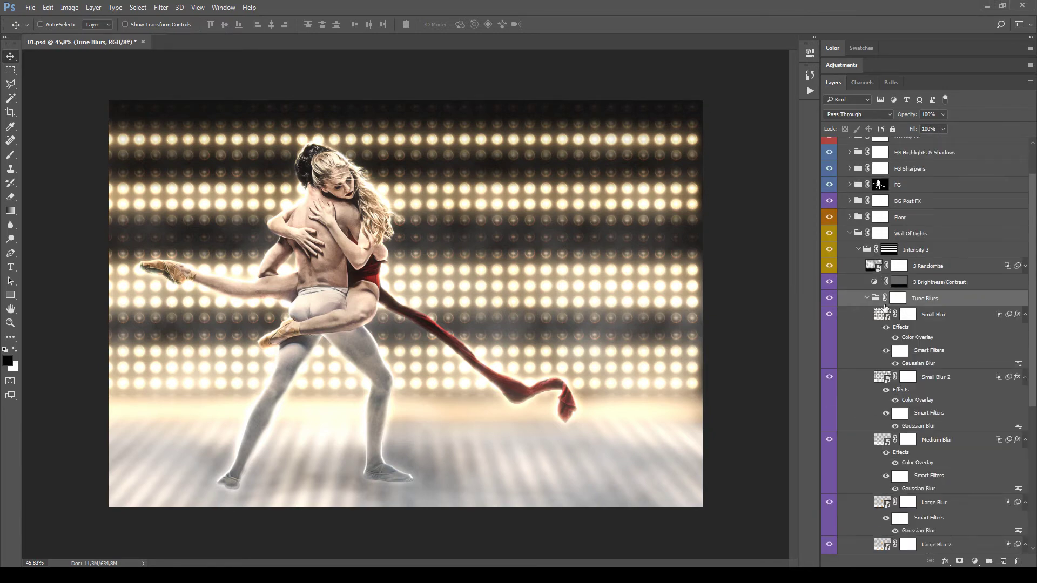
click(866, 298)
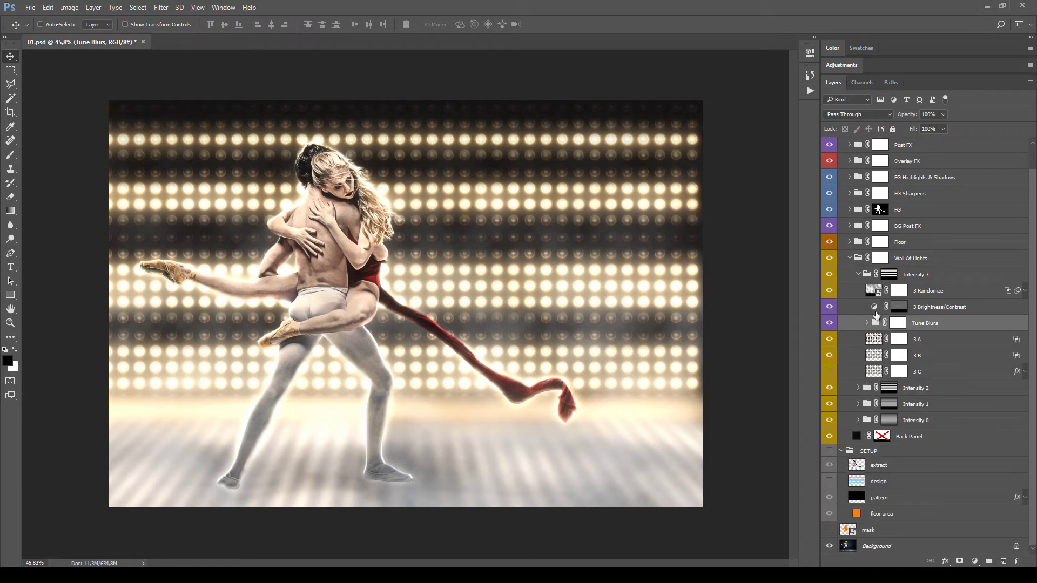
Step: Set the feather of the 3 Brightness/Contrast layer's mask to 9.8 px
click(866, 323)
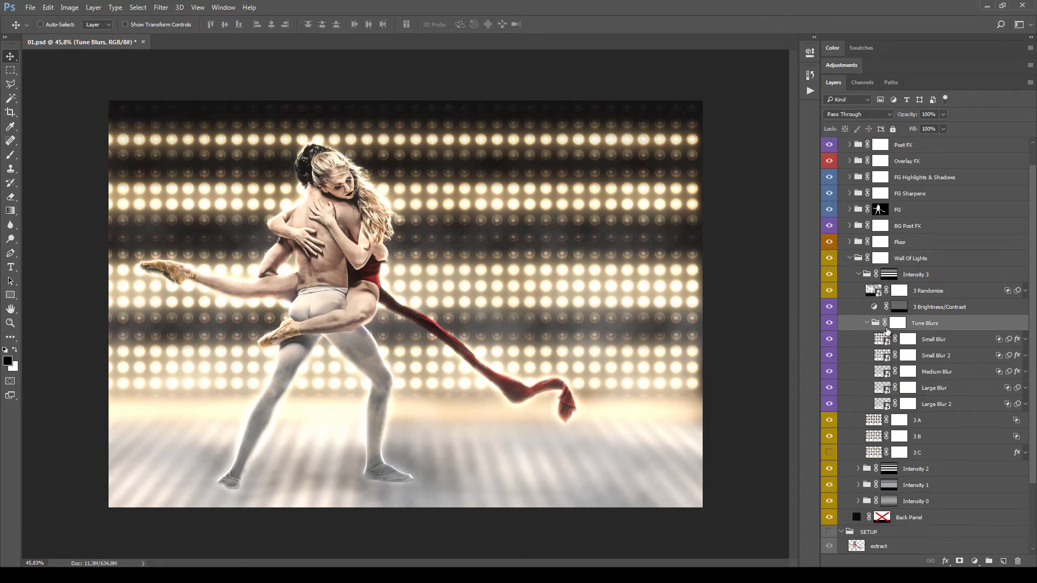
click(867, 323)
click(951, 309)
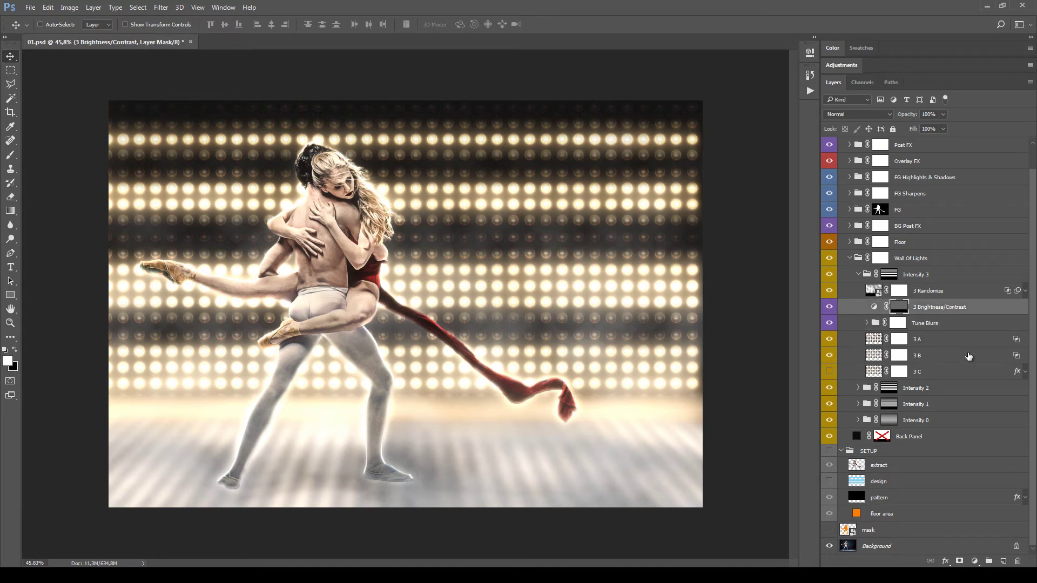
alt+click(897, 311)
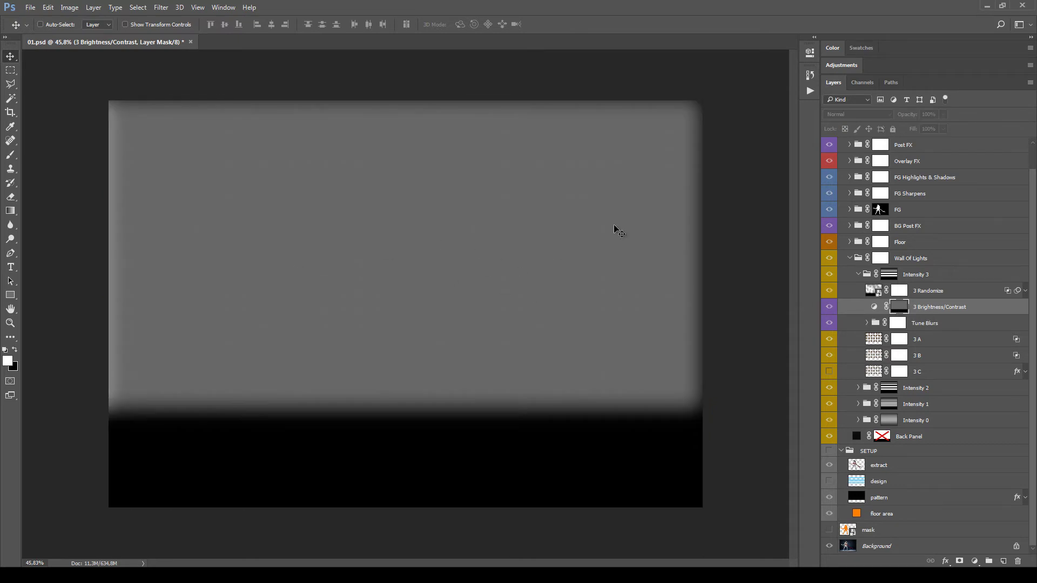
double_click(899, 307)
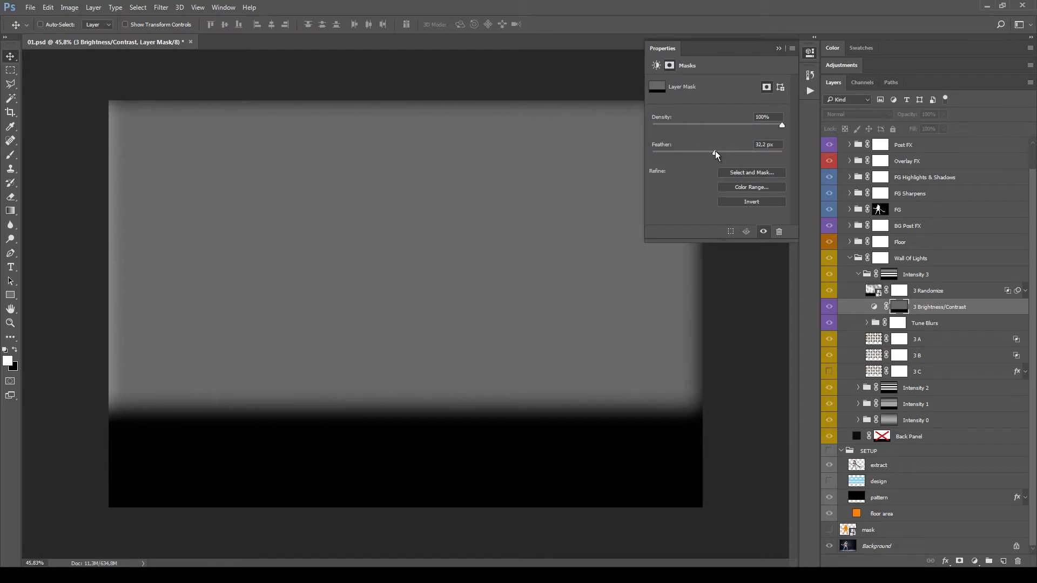
mouse_move(715, 151)
mouse_down()
mouse_move(685, 154)
mouse_move(702, 155)
mouse_up()
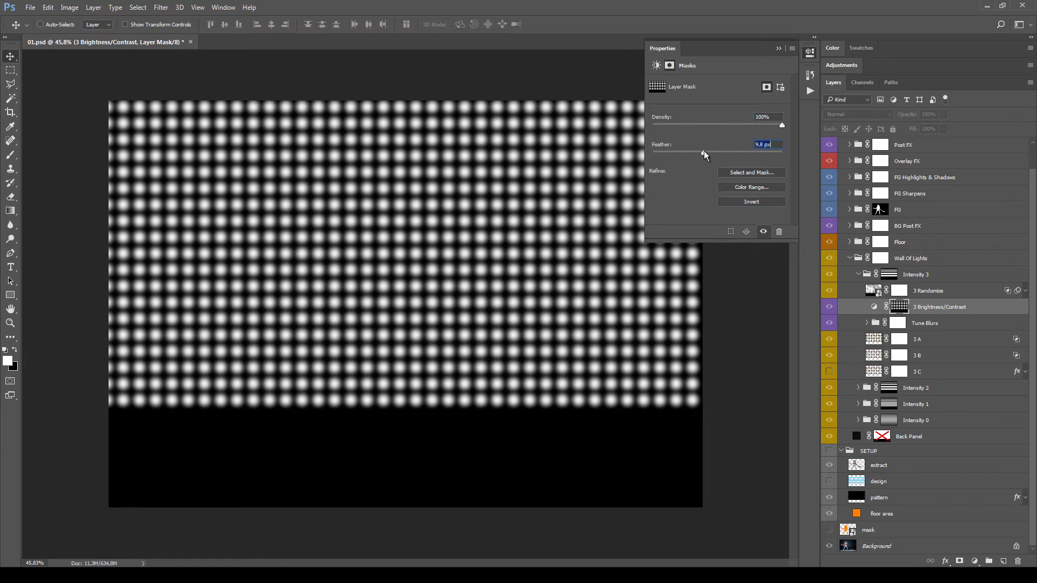
Step: Try stronger brightness on the 3 Brightness/Contrast adjustment and reset its brightness to 0
click(875, 308)
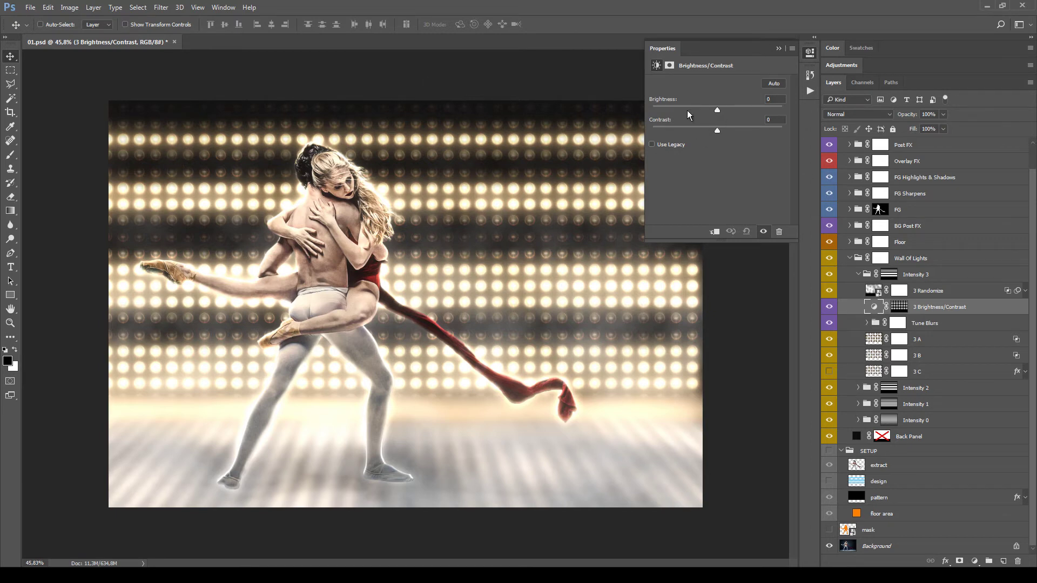
click(769, 110)
drag(751, 115, 721, 112)
text(0)
Step: Compare the wall of lights with the 3 Randomize layer hidden and shown
click(948, 292)
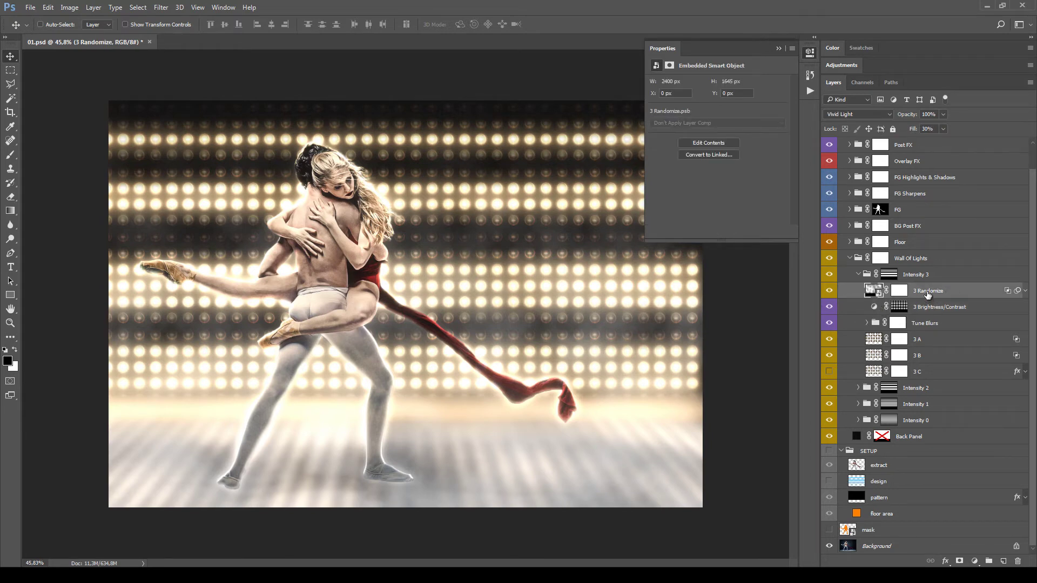
click(779, 48)
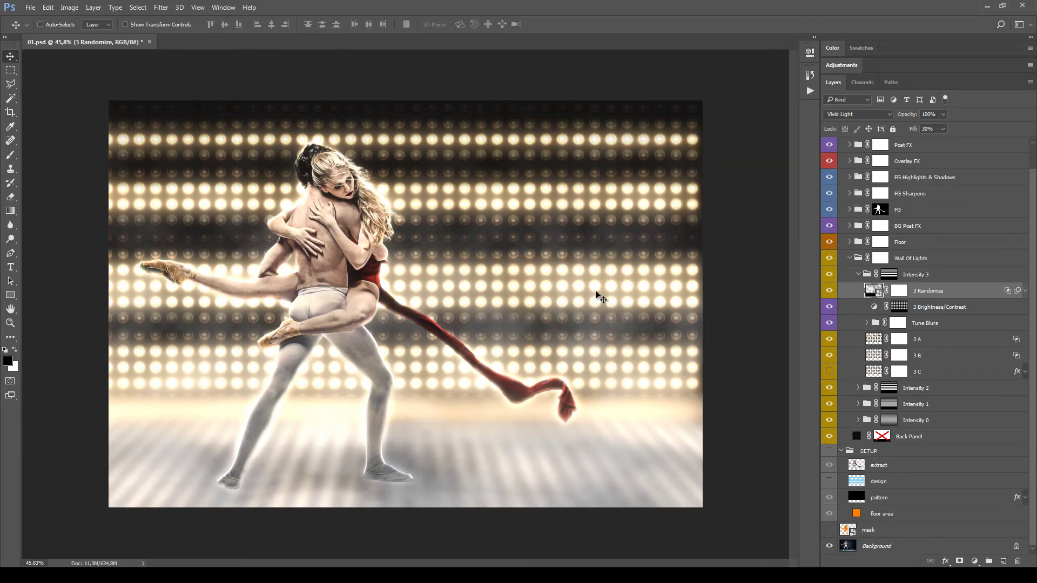
click(924, 275)
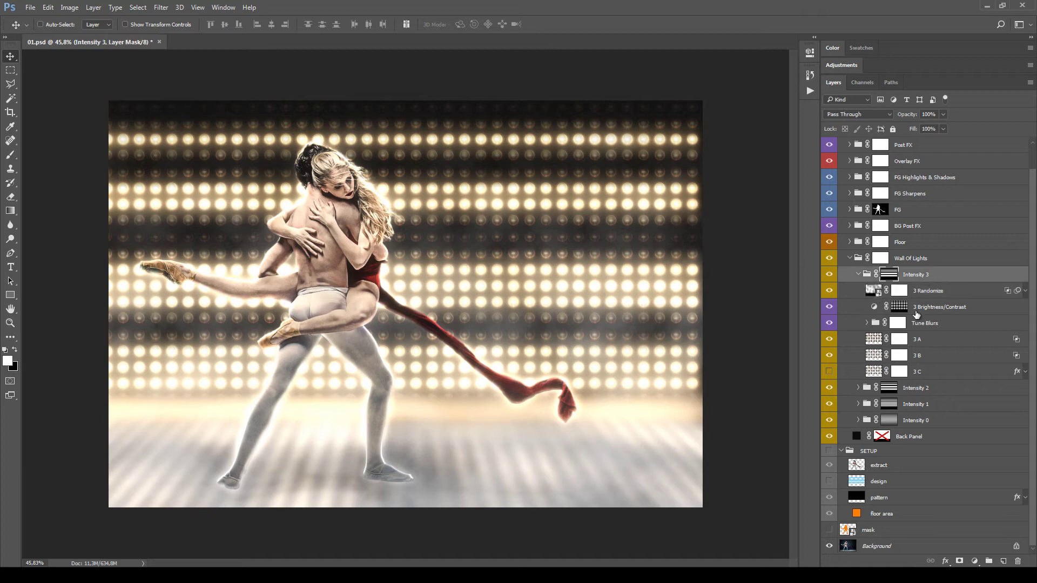
click(918, 291)
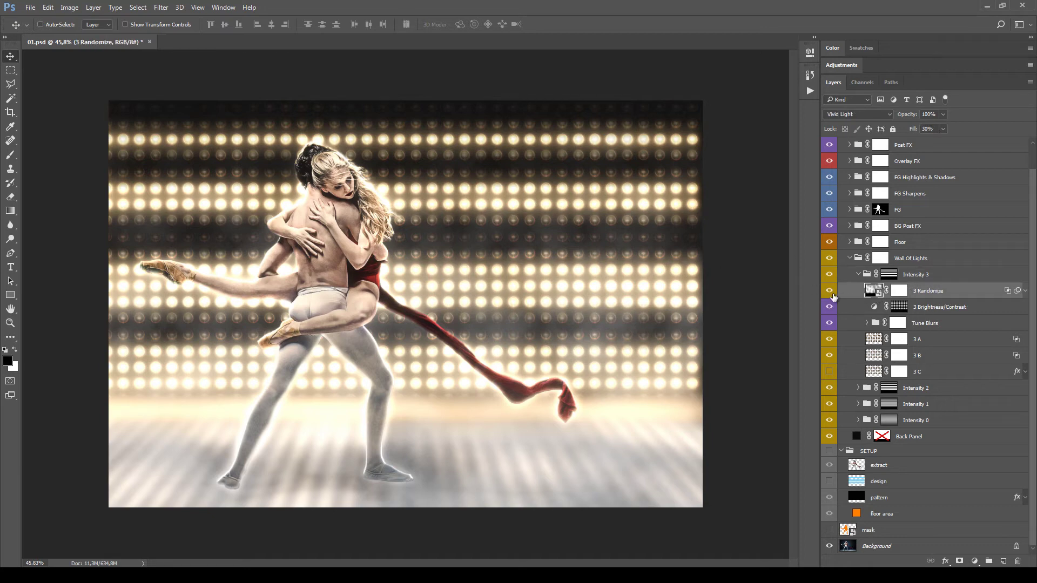
click(830, 295)
click(830, 295)
click(829, 291)
click(830, 291)
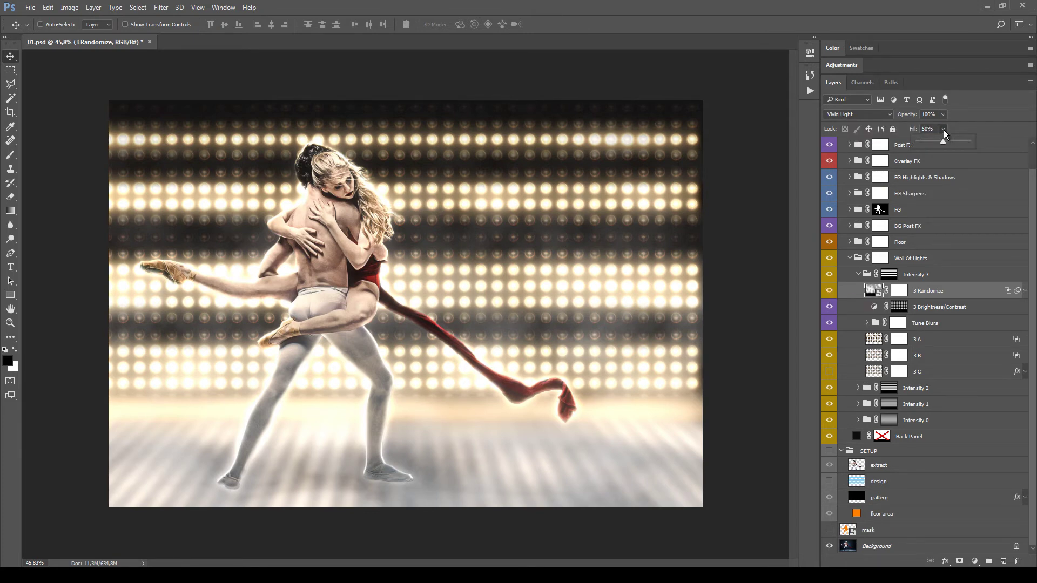
Step: Set the 3 Randomize layer's blend mode to Overlay and its fill to 92%
click(854, 112)
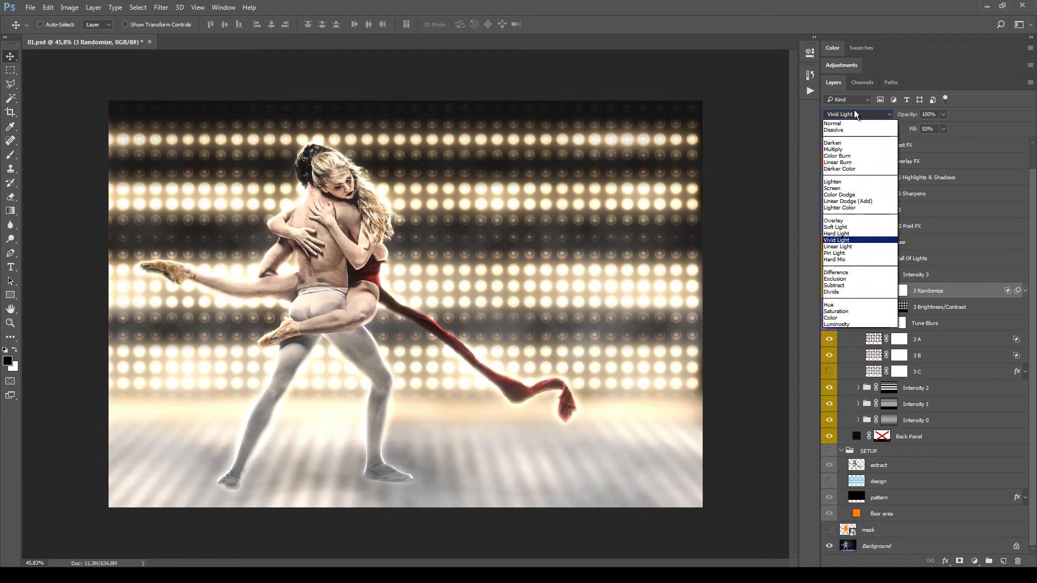
click(864, 219)
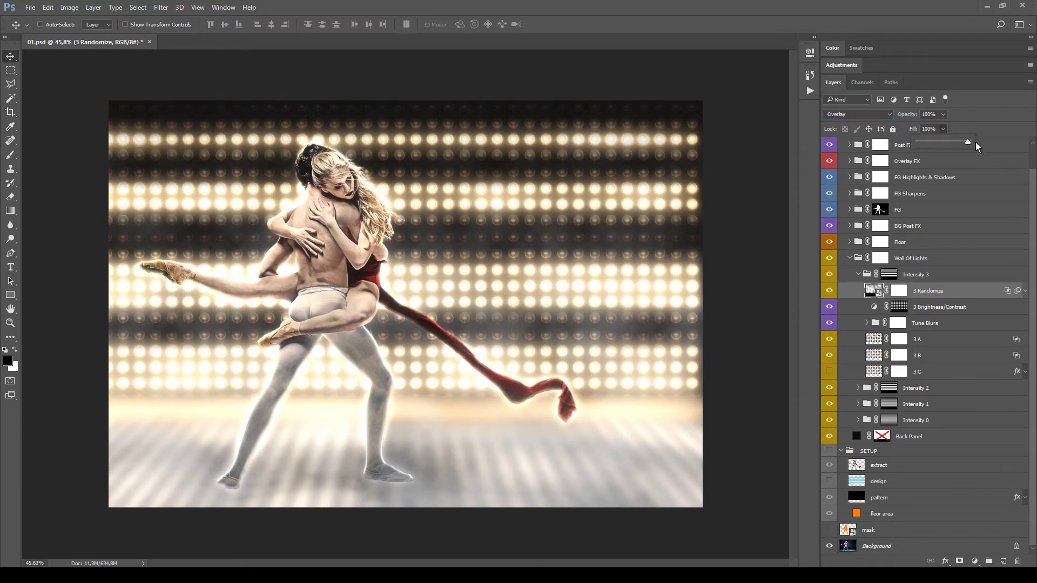
drag(975, 141, 964, 141)
click(975, 298)
Step: Check the Gaussian Blur smart filter settings on the 3 Randomize layer without changing them
click(1024, 291)
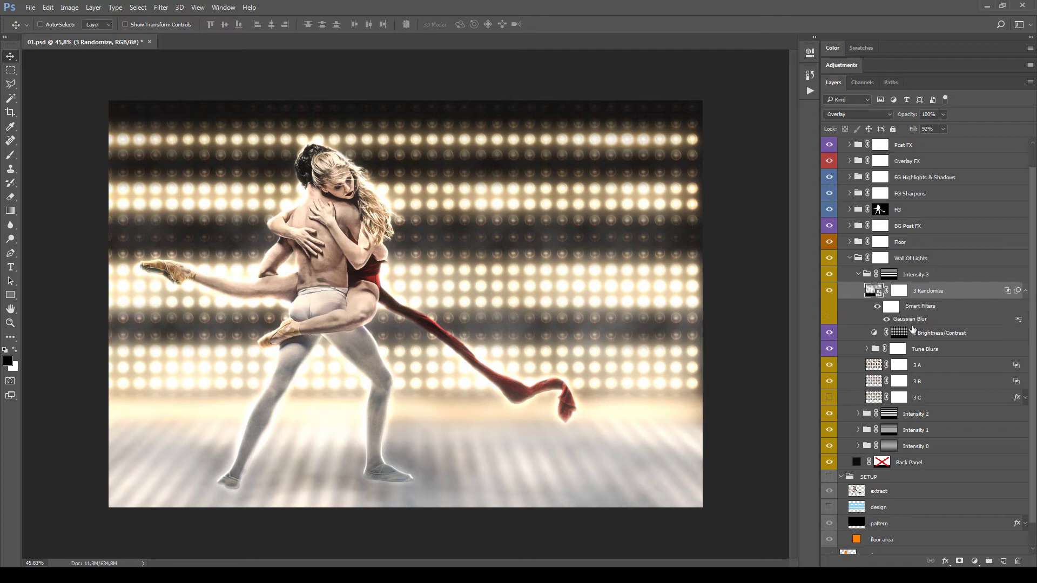
double_click(896, 321)
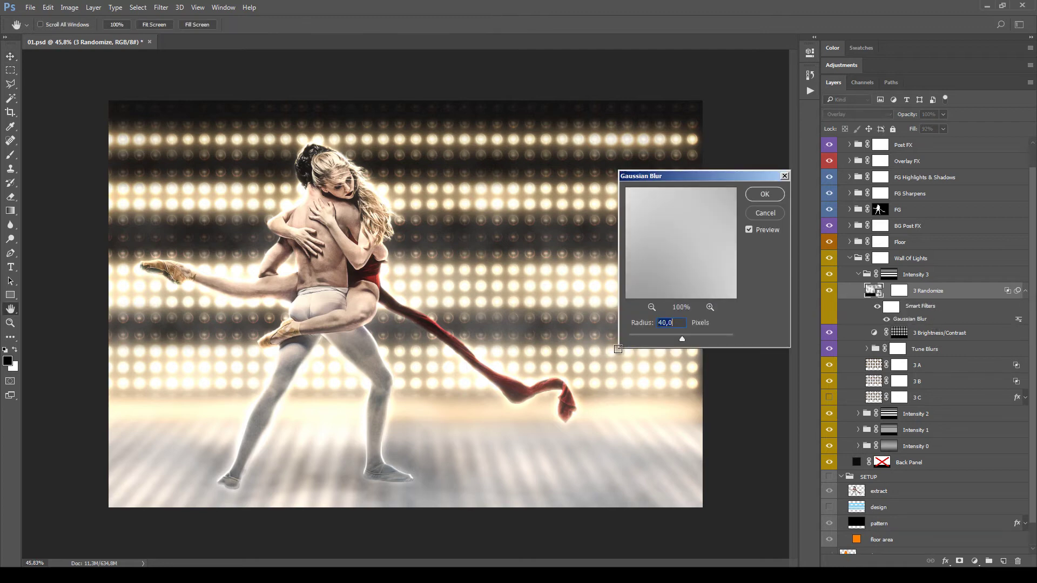
click(766, 215)
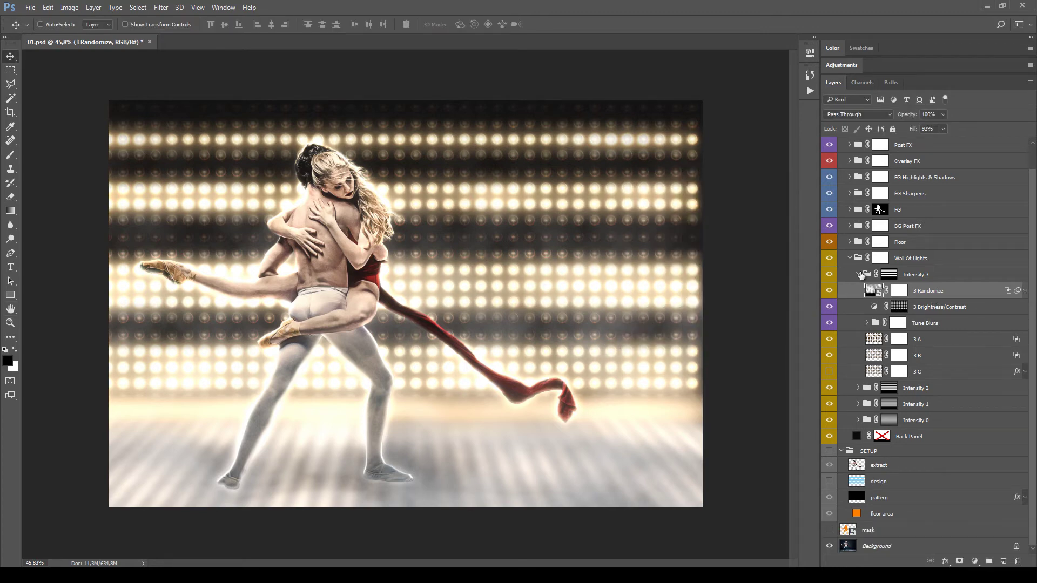
click(864, 276)
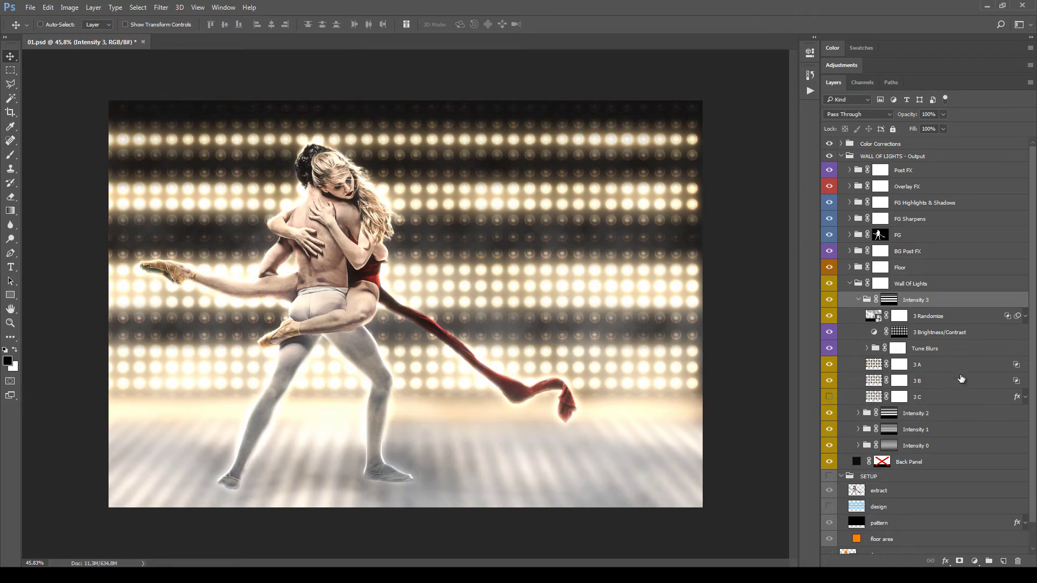
Step: Compare the wall of lights with the 3 C layer shown and hidden, leaving it hidden
click(924, 398)
click(829, 397)
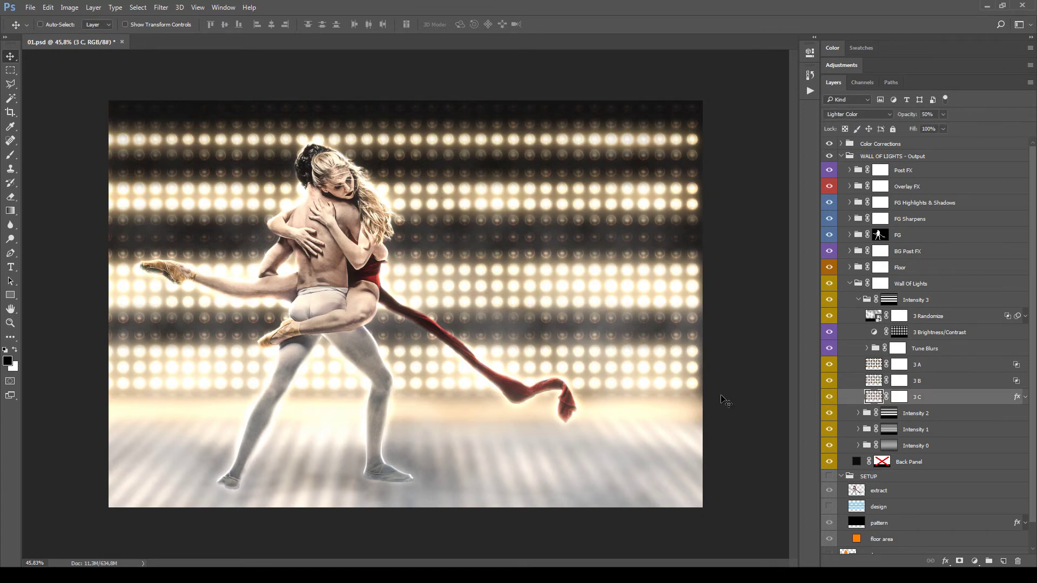
click(829, 397)
click(829, 397)
click(829, 397)
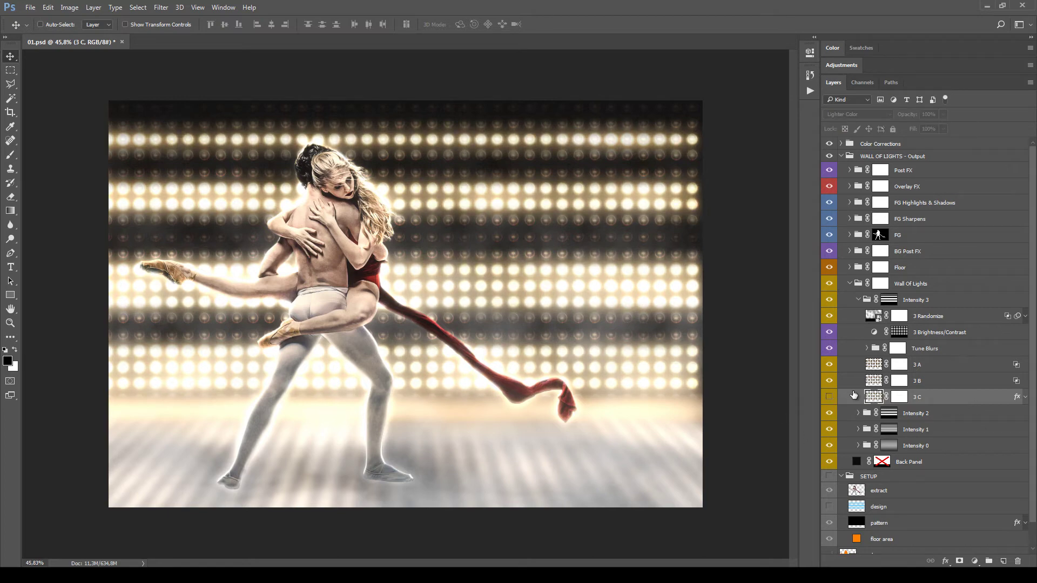
Step: Examine the Randomize layers inside the Intensity 2 and Intensity 1 groups, and collapse all intensity groups
click(858, 299)
click(857, 317)
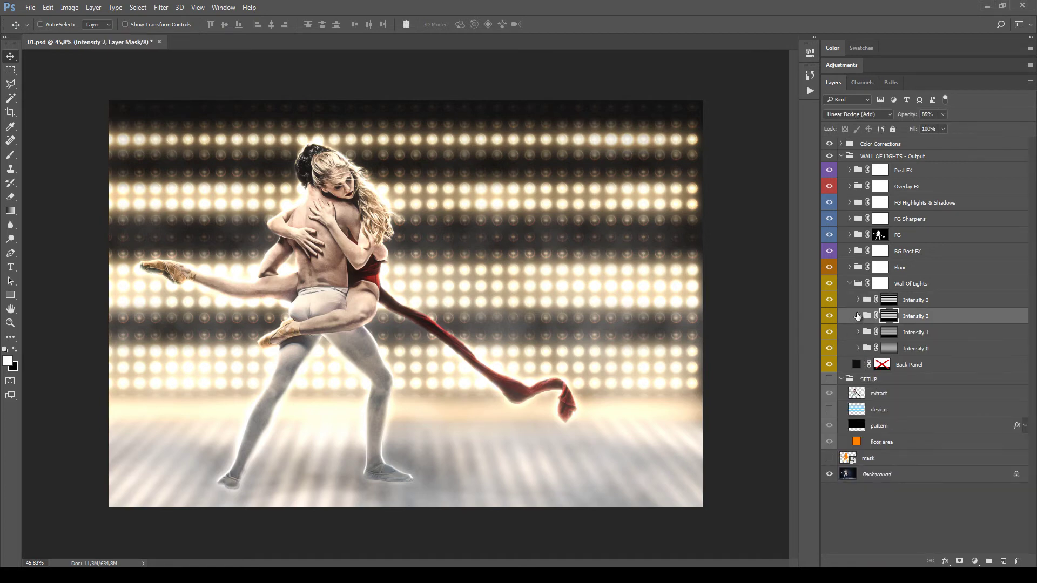
click(857, 317)
click(858, 398)
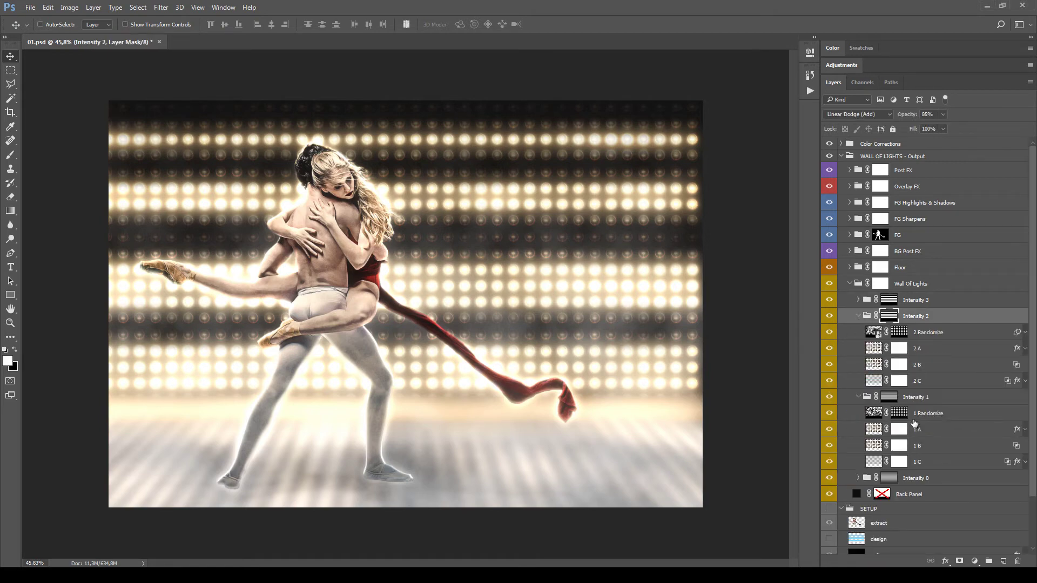
click(916, 416)
click(939, 331)
click(940, 411)
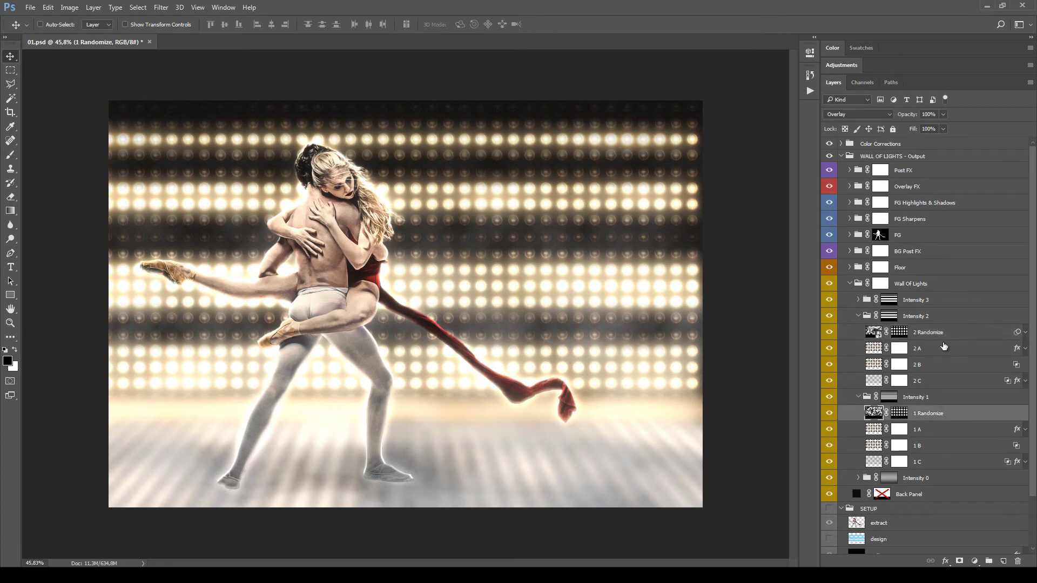
click(939, 332)
ctrl+click(858, 317)
Step: Inspect the layer mask properties of the Wall Of Lights group
click(911, 289)
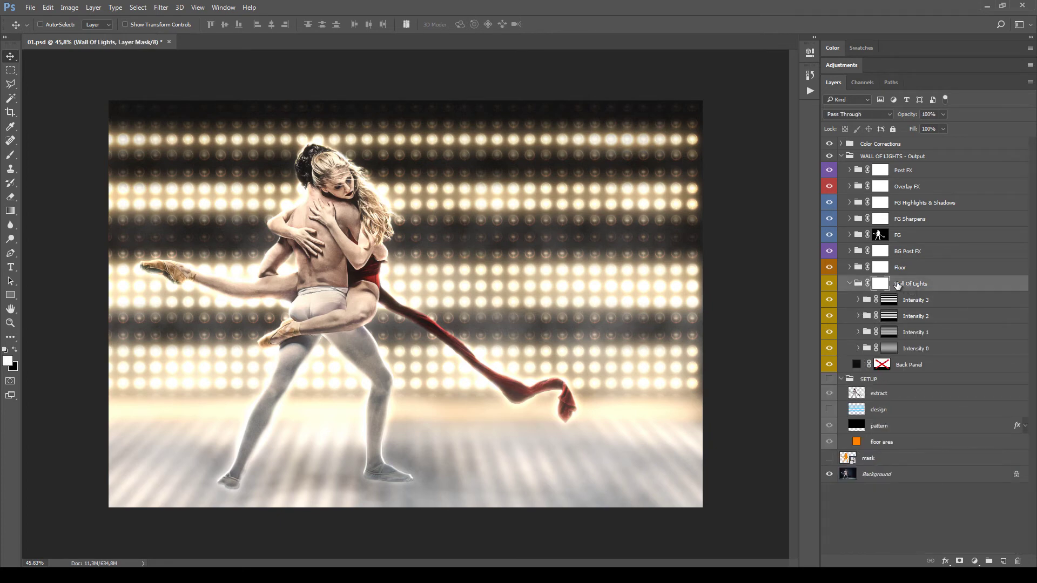
click(909, 270)
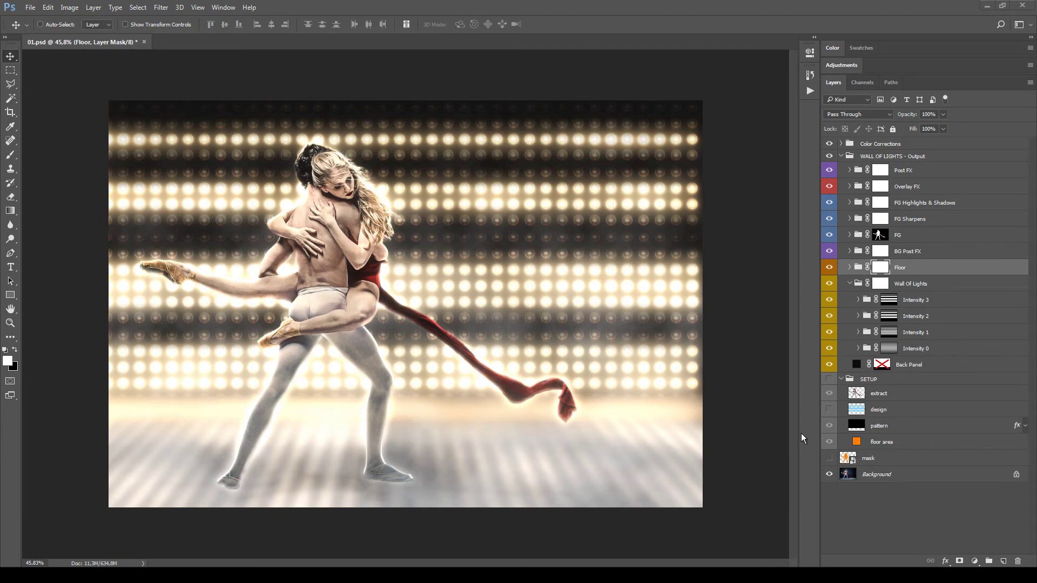
double_click(879, 284)
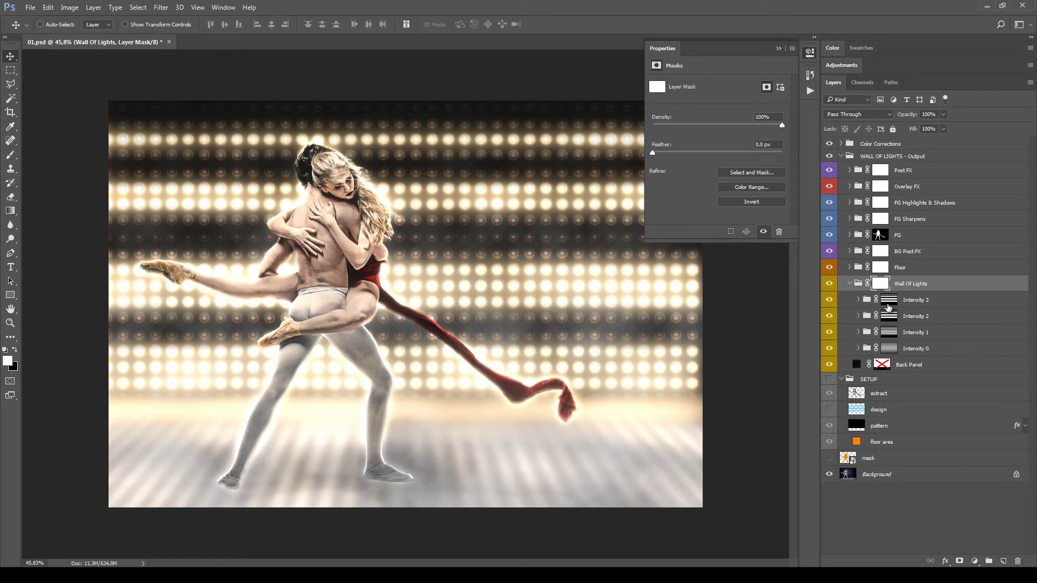
click(888, 300)
click(876, 285)
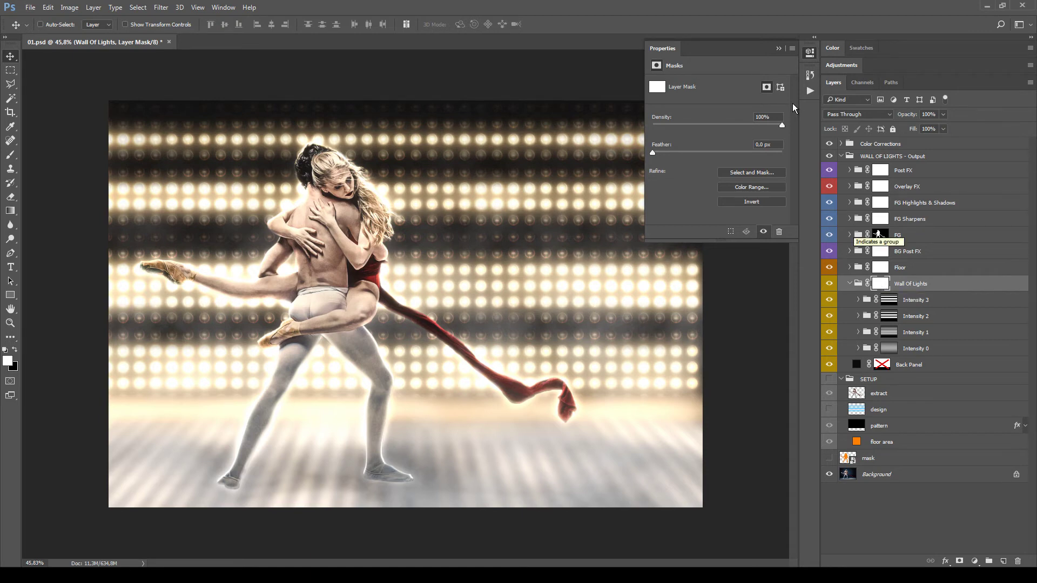
click(778, 49)
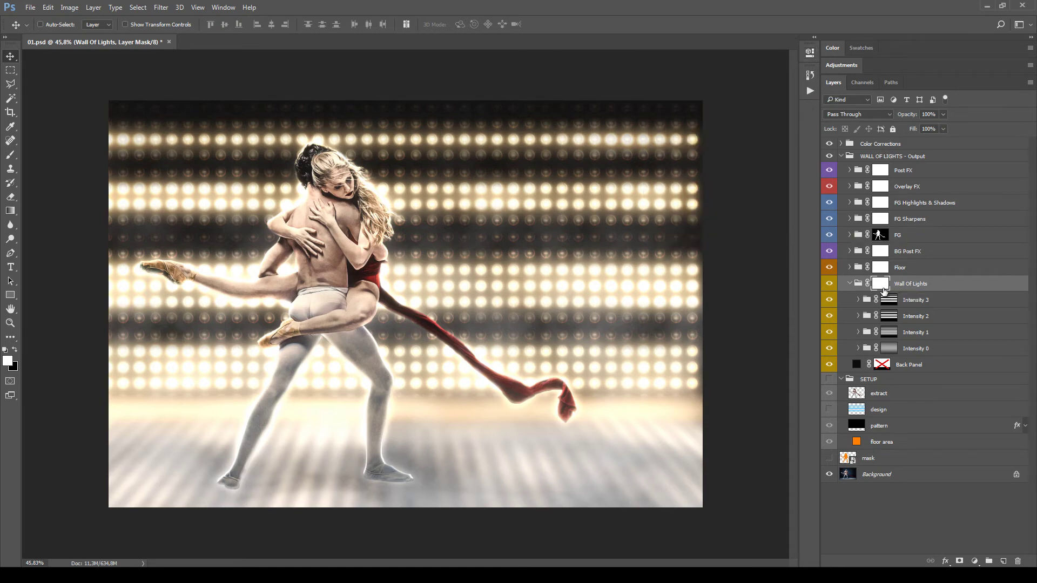
Step: Test hiding lights above the outstretched foot by brushing black on the Wall Of Lights mask at up to 100% opacity, and restore them with white
click(10, 156)
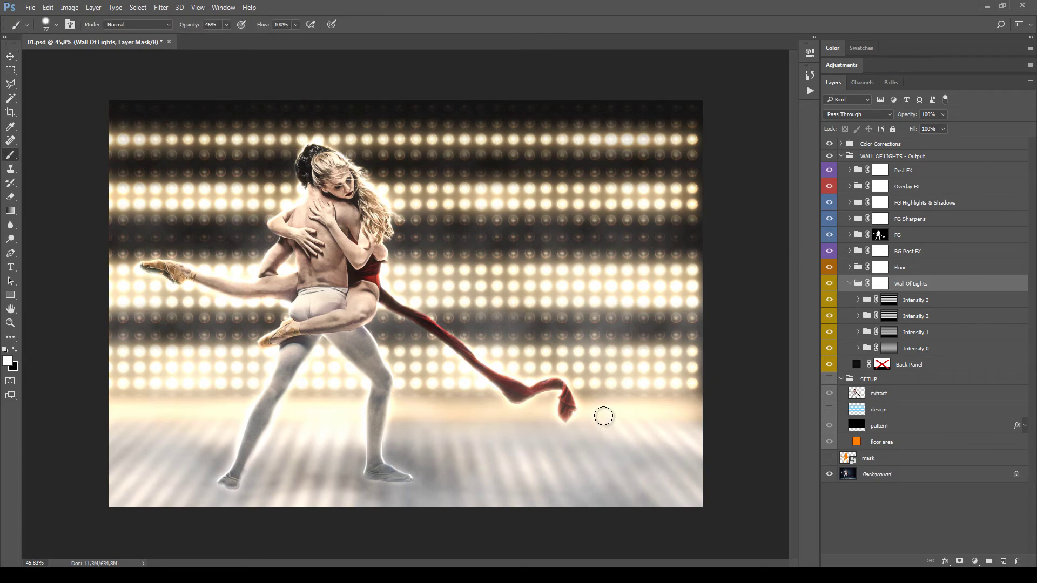
click(15, 348)
drag(145, 208, 154, 189)
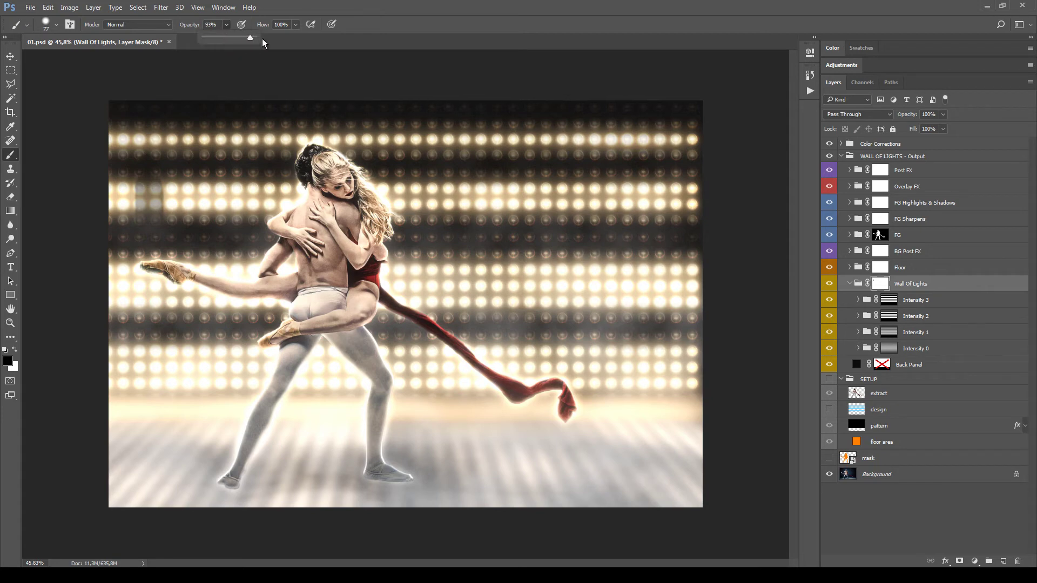
key(0)
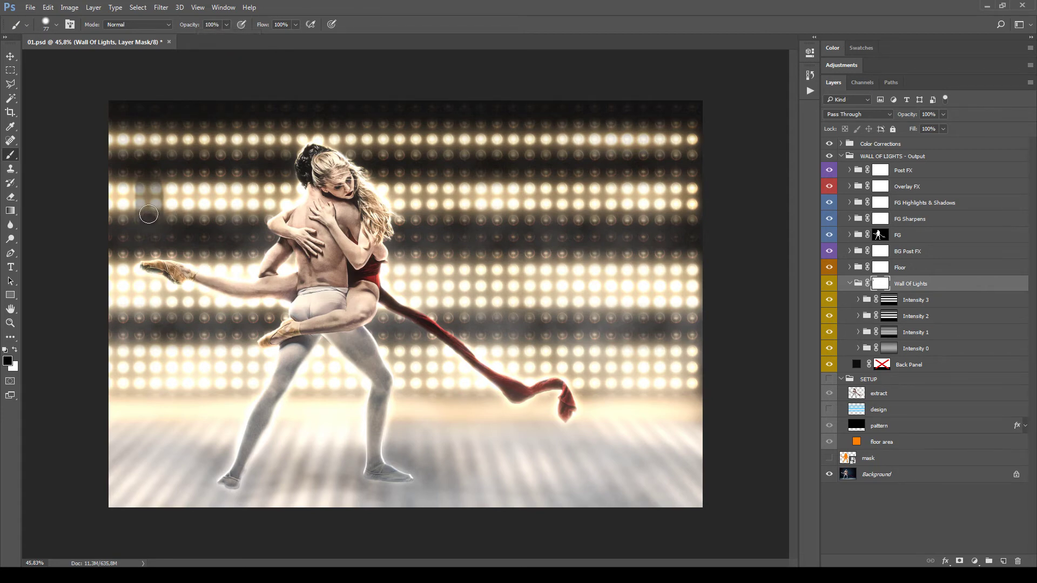
mouse_move(148, 215)
mouse_down()
mouse_move(150, 178)
mouse_move(135, 184)
mouse_move(164, 232)
mouse_move(186, 174)
mouse_move(139, 176)
mouse_move(127, 199)
mouse_move(142, 234)
mouse_move(168, 213)
mouse_move(178, 231)
mouse_move(162, 186)
mouse_move(152, 253)
mouse_up()
click(15, 351)
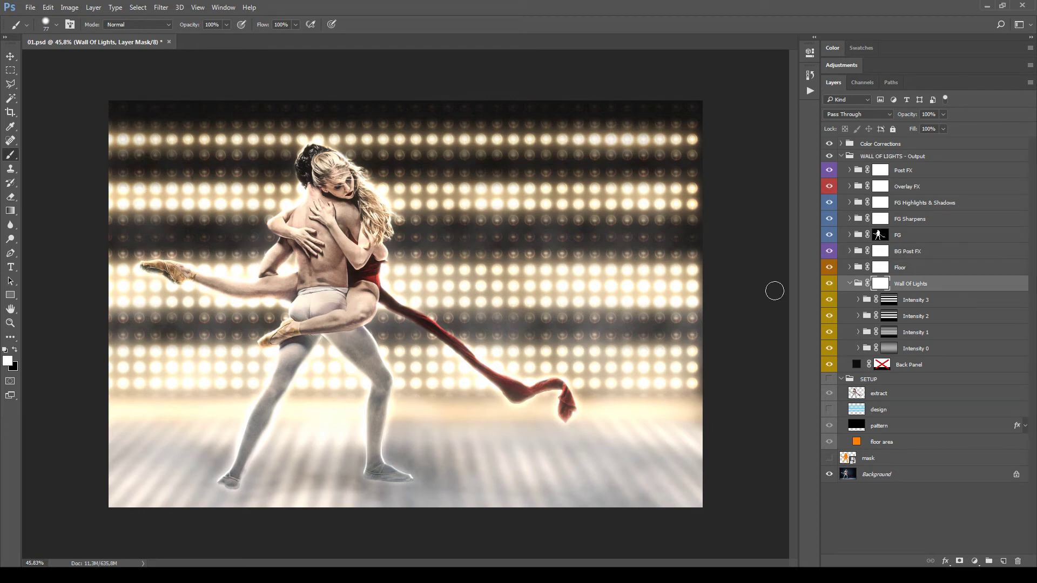
Step: Inspect the mask properties of the Intensity 3 group and expand the group to show its layers
click(889, 302)
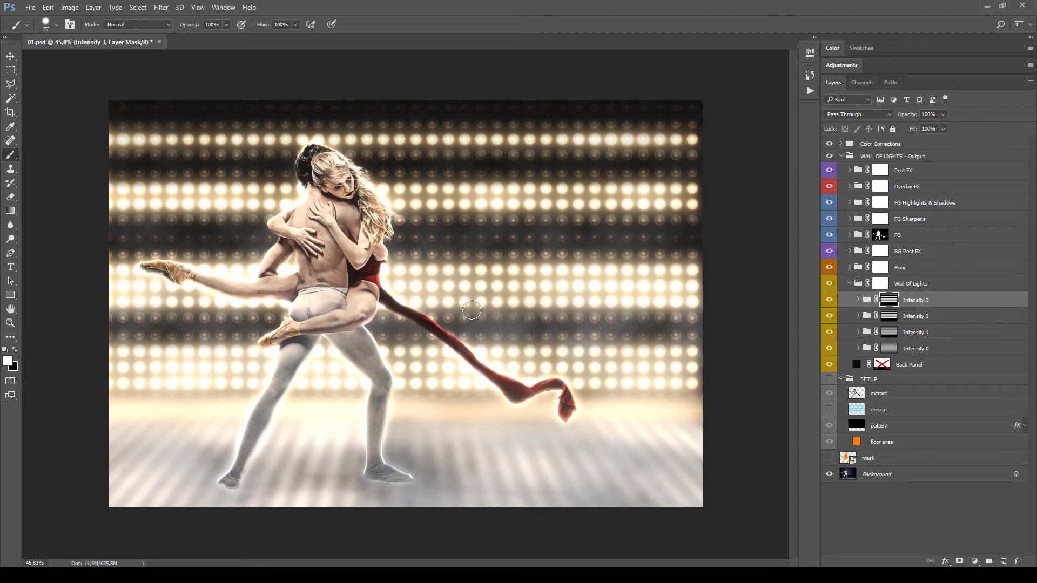
double_click(889, 302)
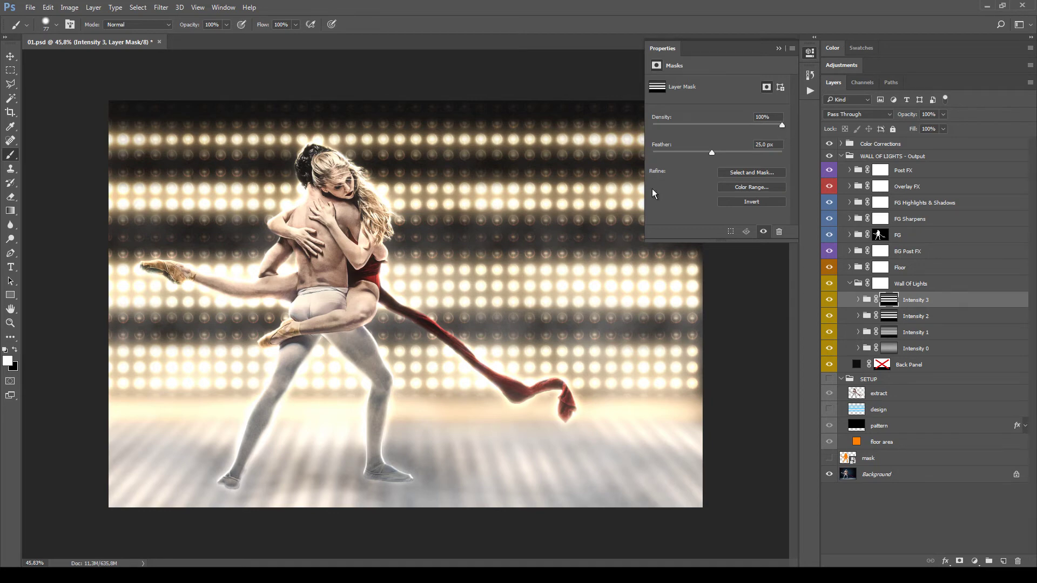
click(778, 48)
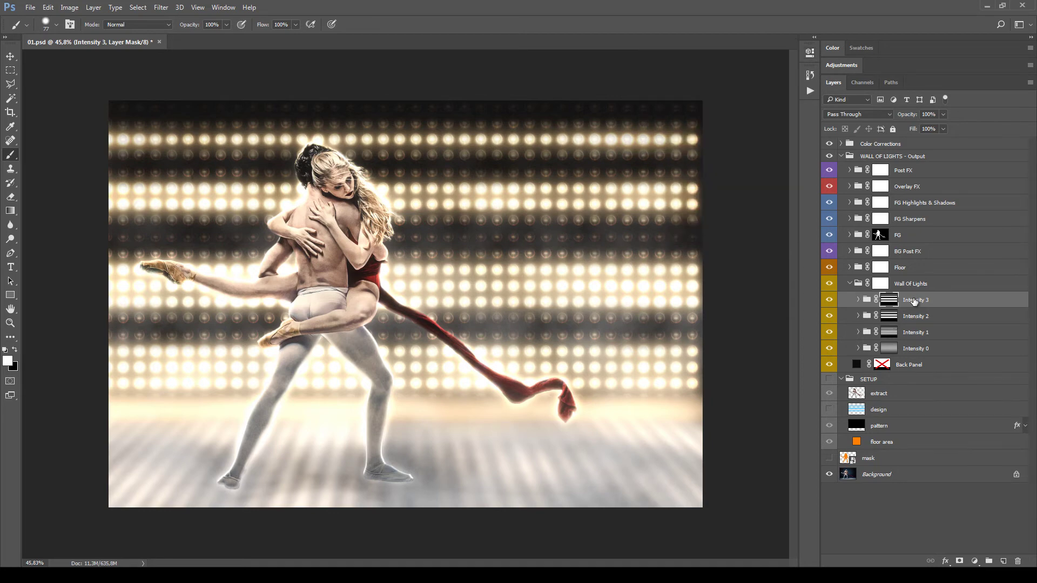
click(912, 271)
click(912, 301)
click(858, 301)
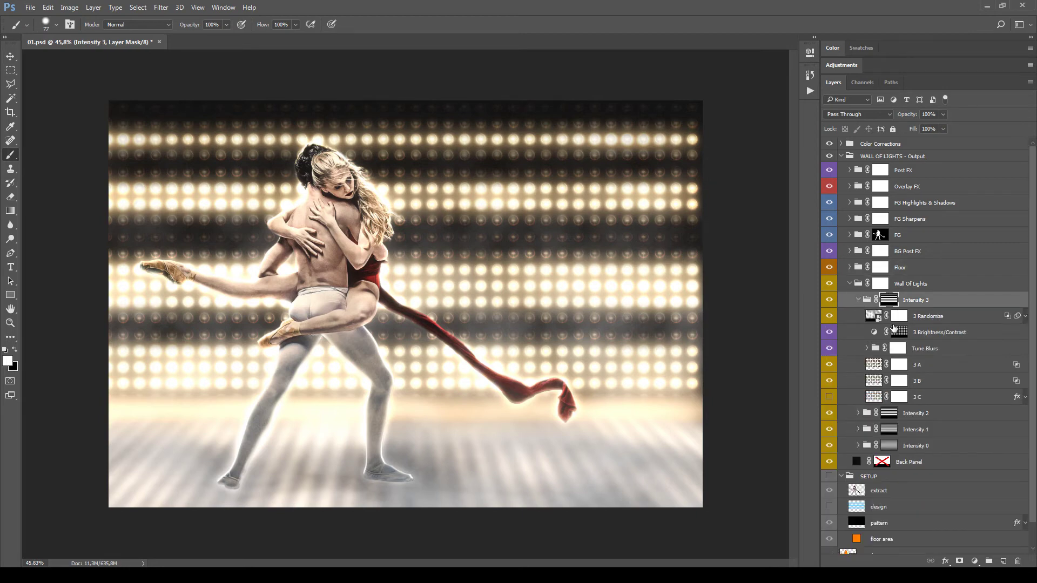
Step: Examine the blend mode options and the Gaussian Blur smart filter settings of the 3 Randomize layer
click(937, 319)
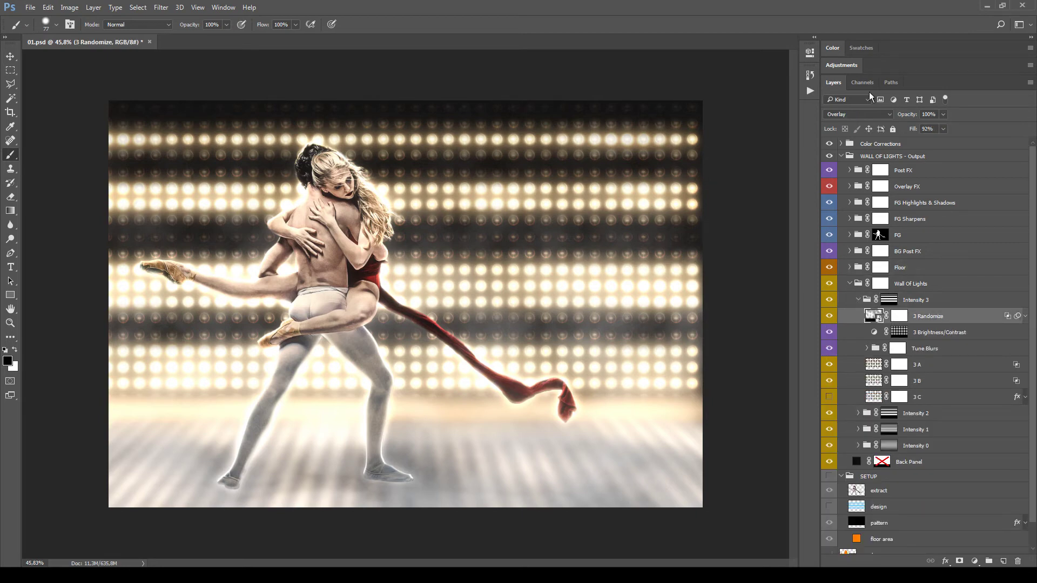
click(875, 116)
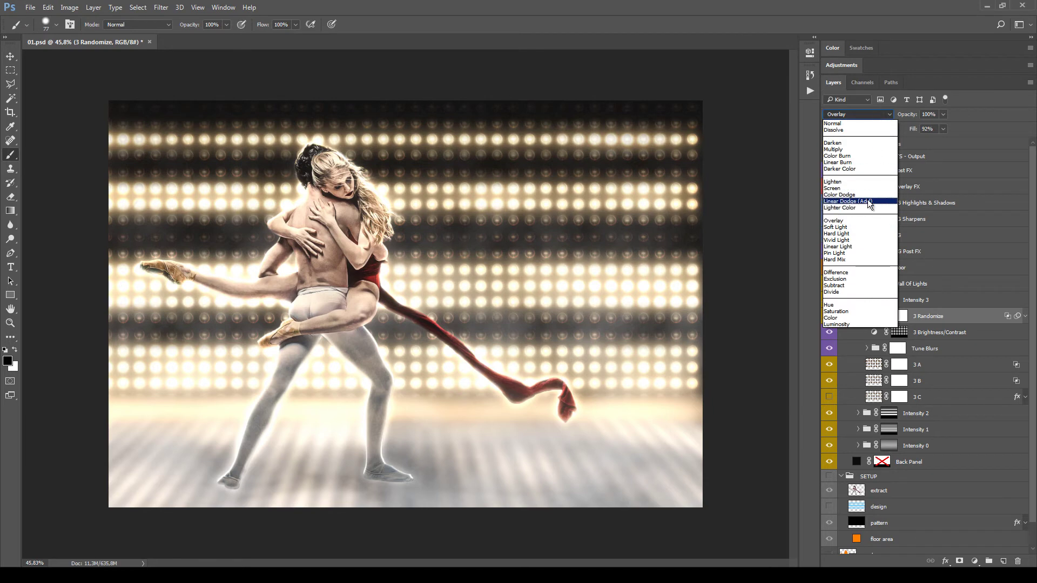
click(865, 115)
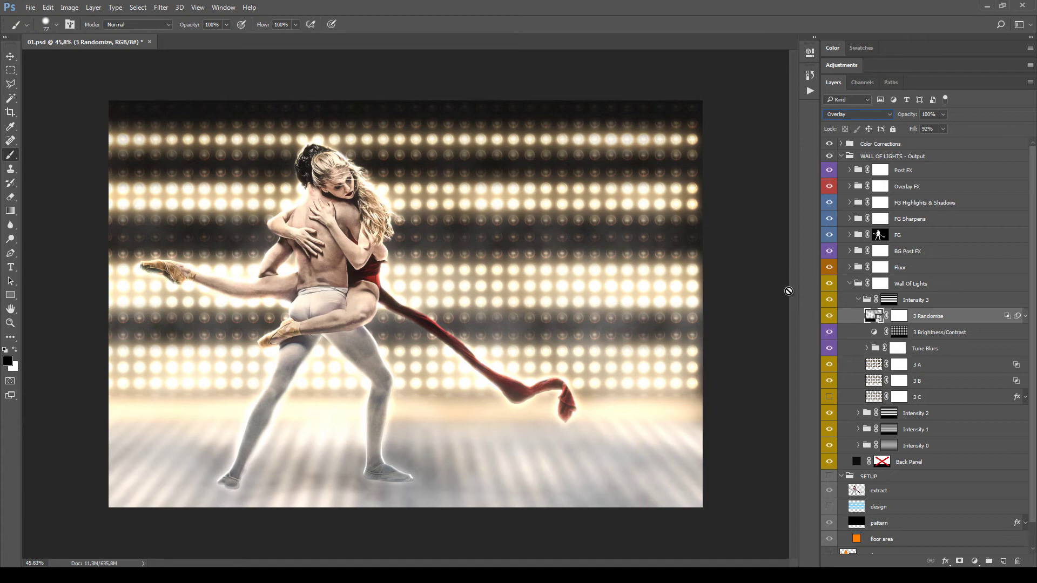
click(1024, 317)
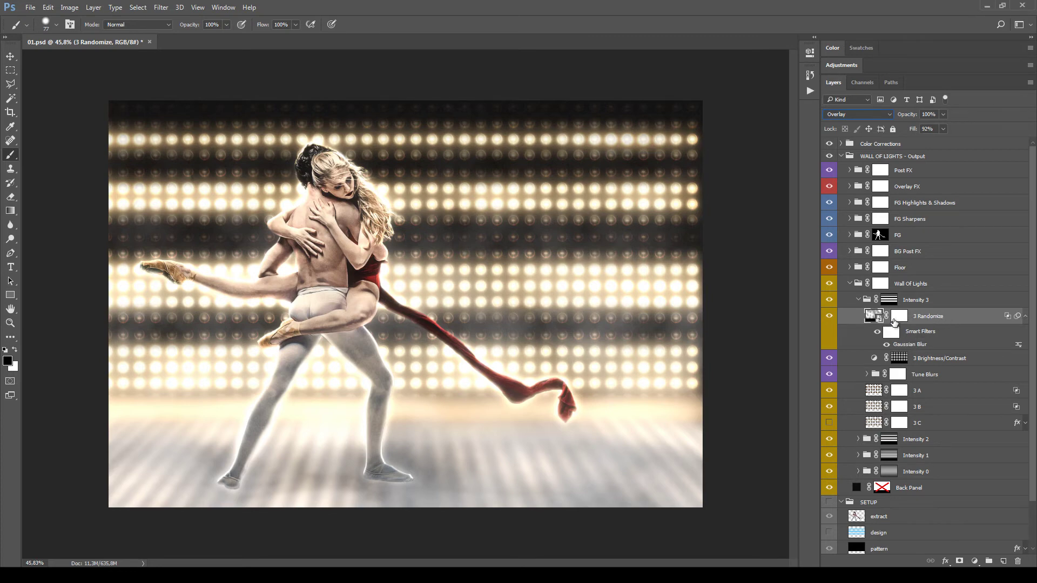
double_click(906, 345)
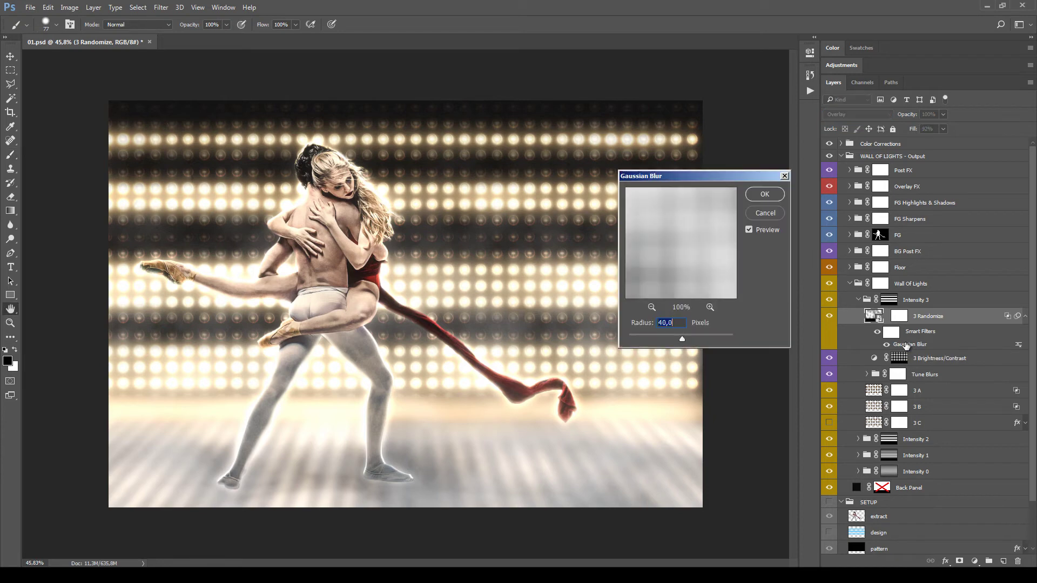
click(765, 213)
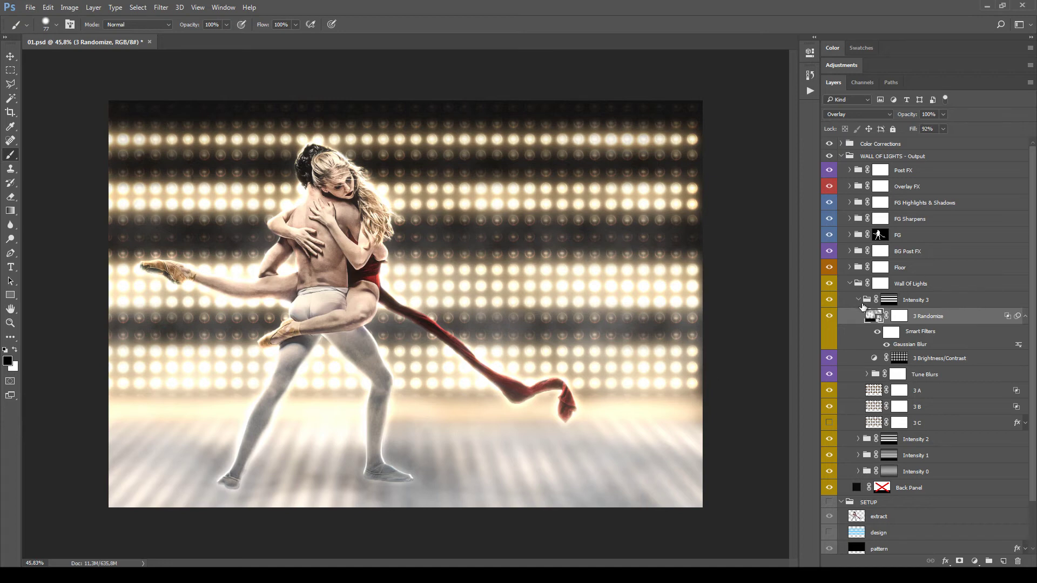
Step: Examine the Floor Shadows layers inside the Floor group, and collapse the Wall Of Lights and Floor Shadows groups
click(880, 267)
click(849, 267)
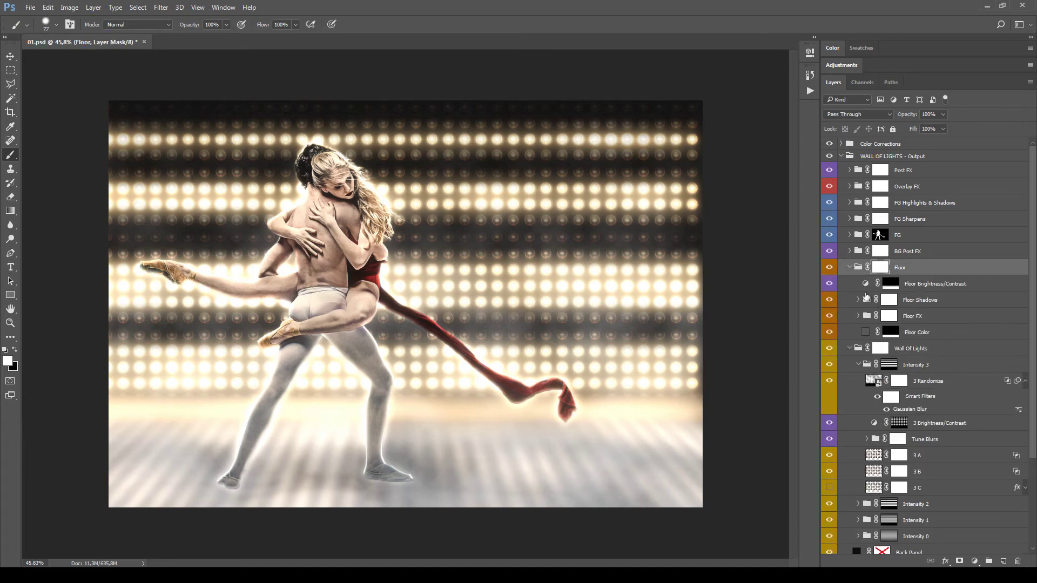
click(858, 299)
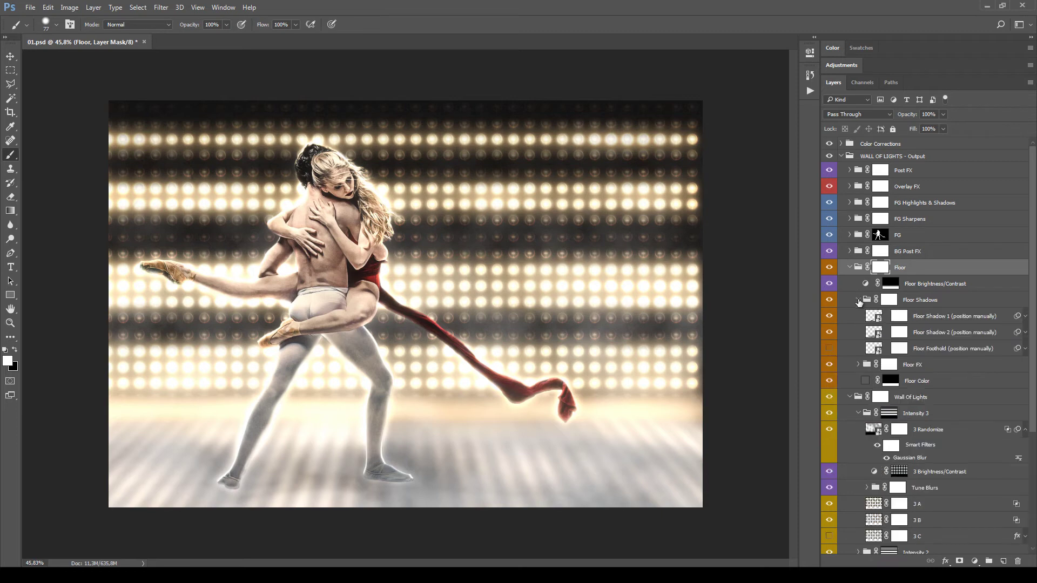
click(921, 321)
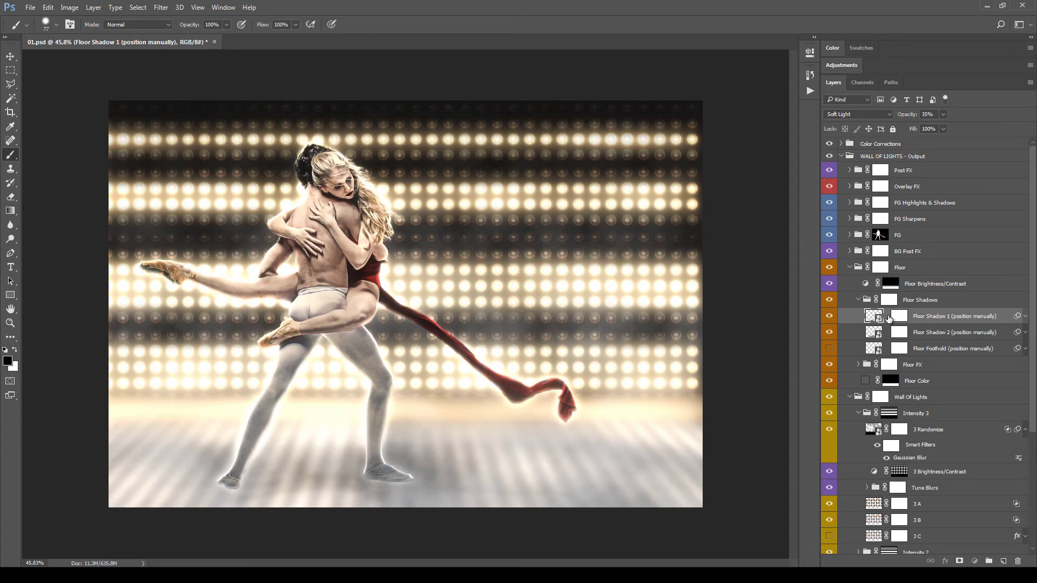
click(886, 316)
click(910, 396)
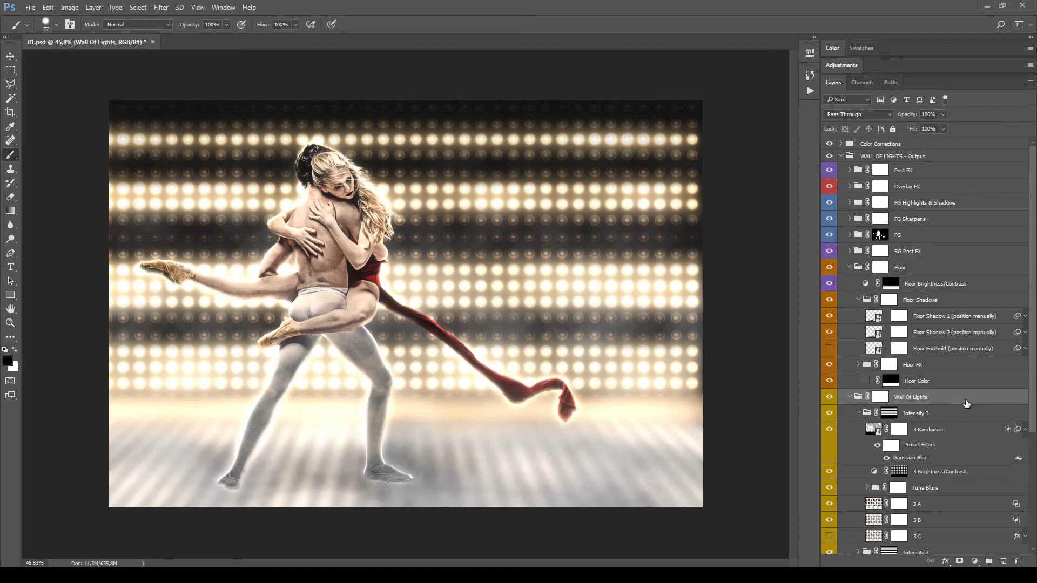
click(853, 398)
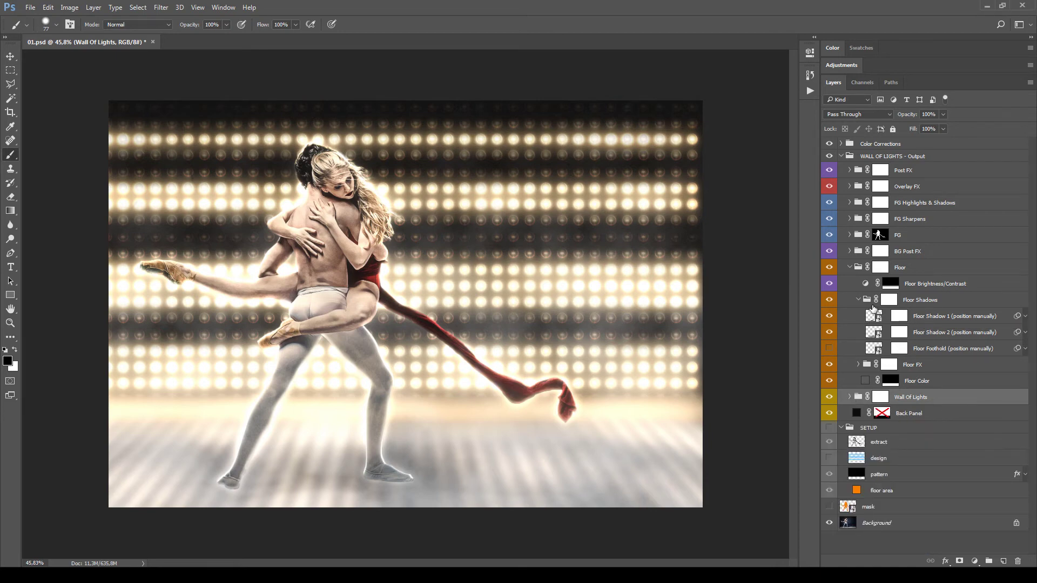
click(858, 300)
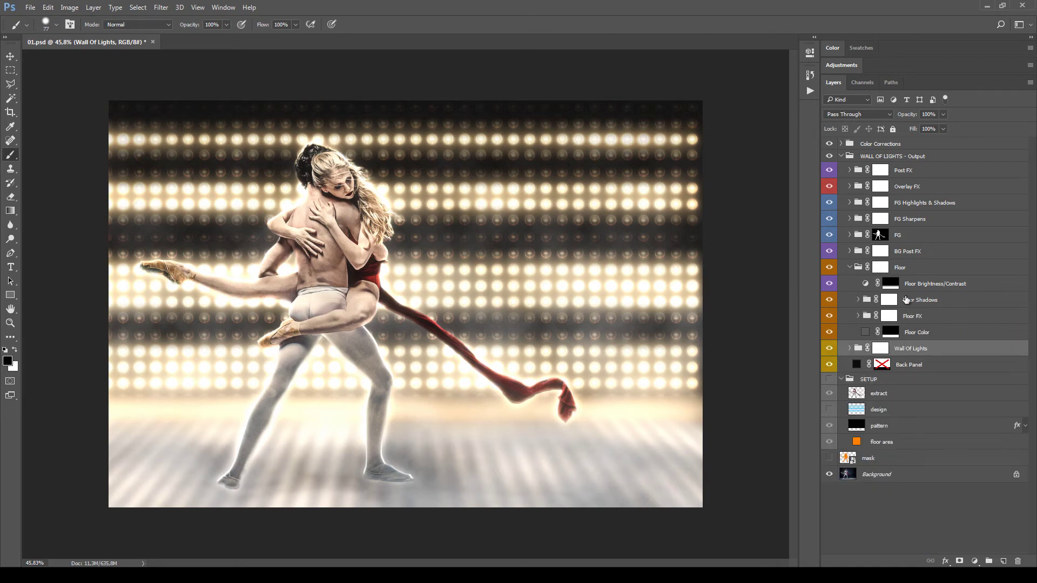
Step: Try a dark blue (33365e) and a grey-green (85938c) on the Floor Color fill layer, and cancel the colour change
click(928, 266)
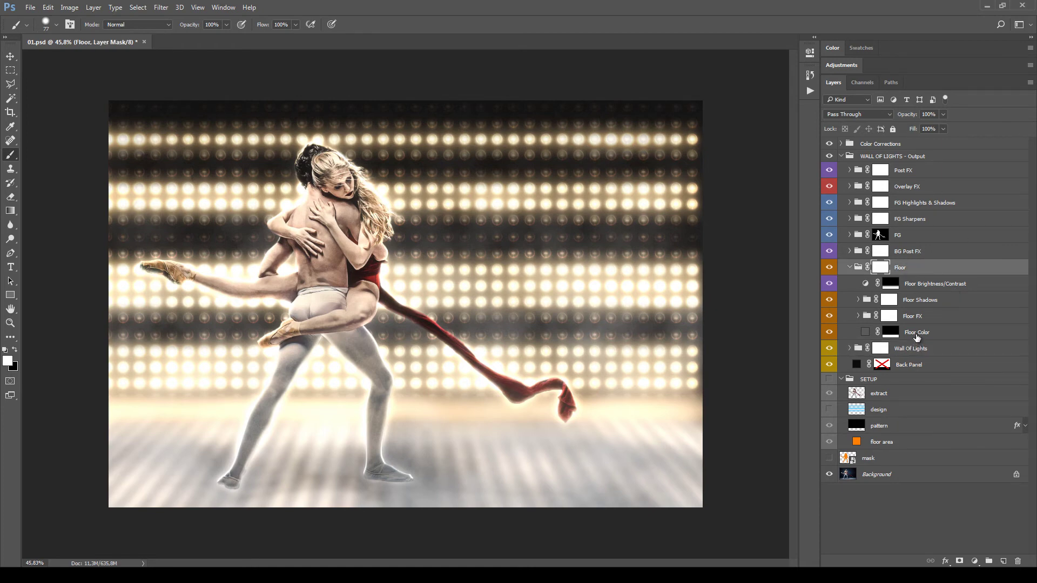
click(918, 333)
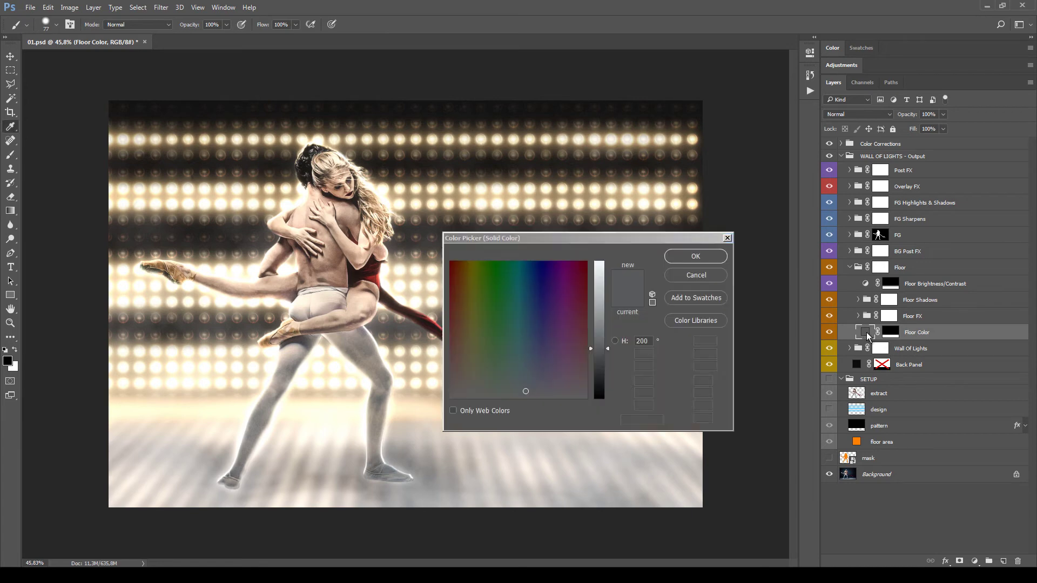
double_click(865, 331)
drag(561, 234, 536, 204)
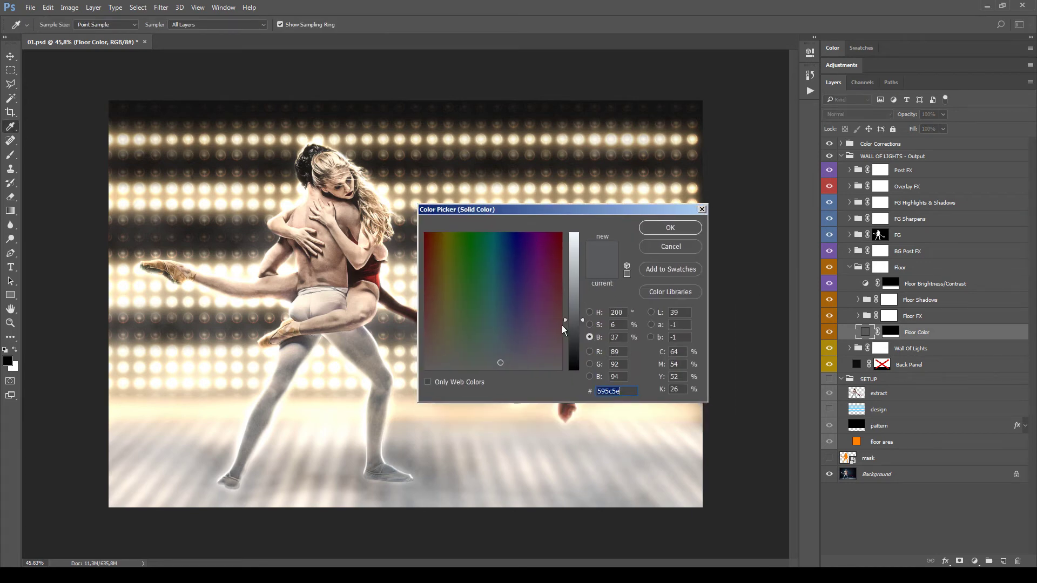
click(505, 348)
drag(574, 320, 572, 290)
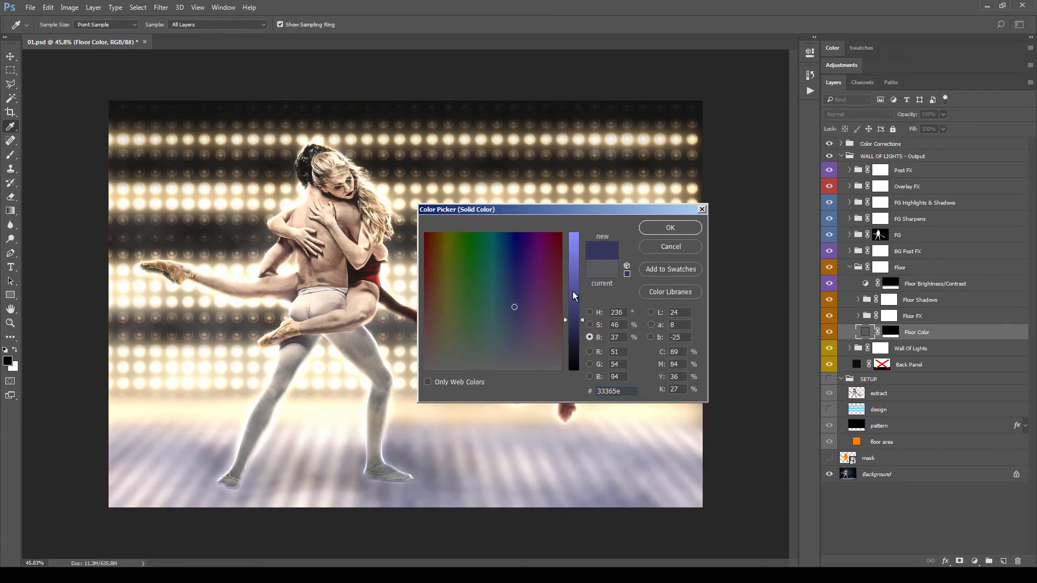
click(514, 356)
click(479, 365)
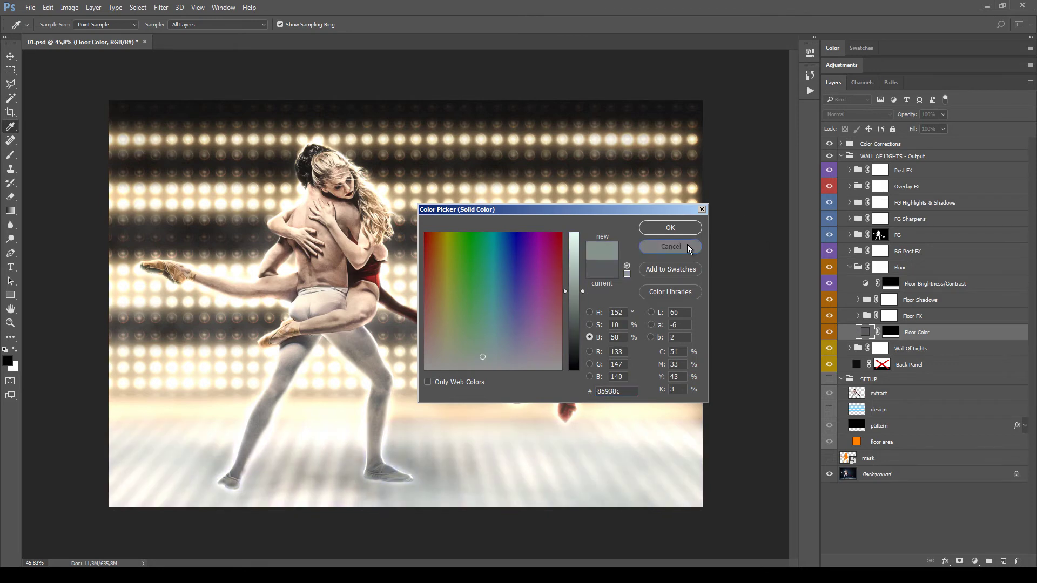
click(670, 246)
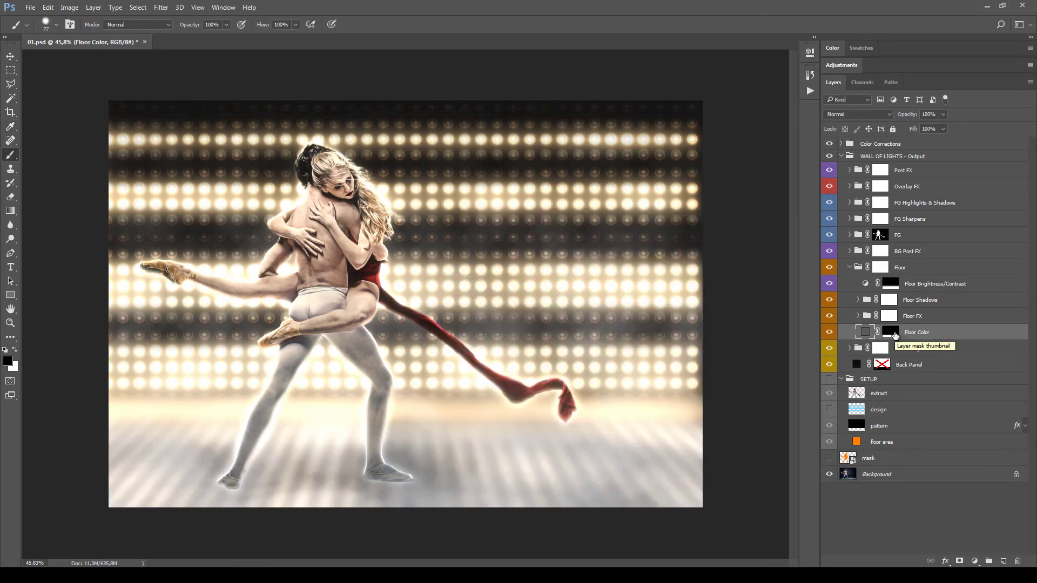
Step: Test the floor with the Floor Color layer hidden and the Back Panel mask enabled, and restore both settings
click(829, 332)
click(933, 367)
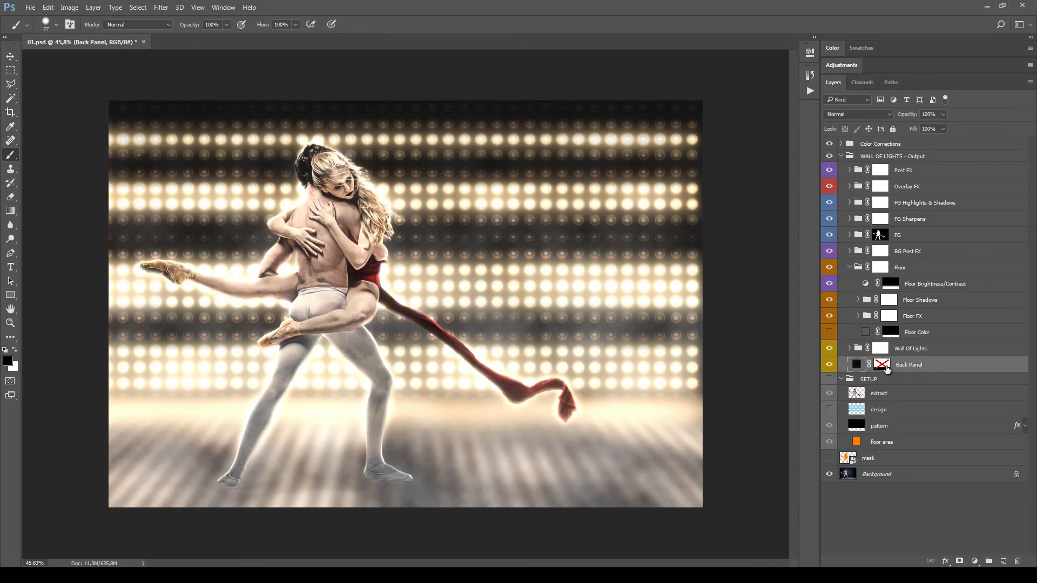
shift+click(883, 365)
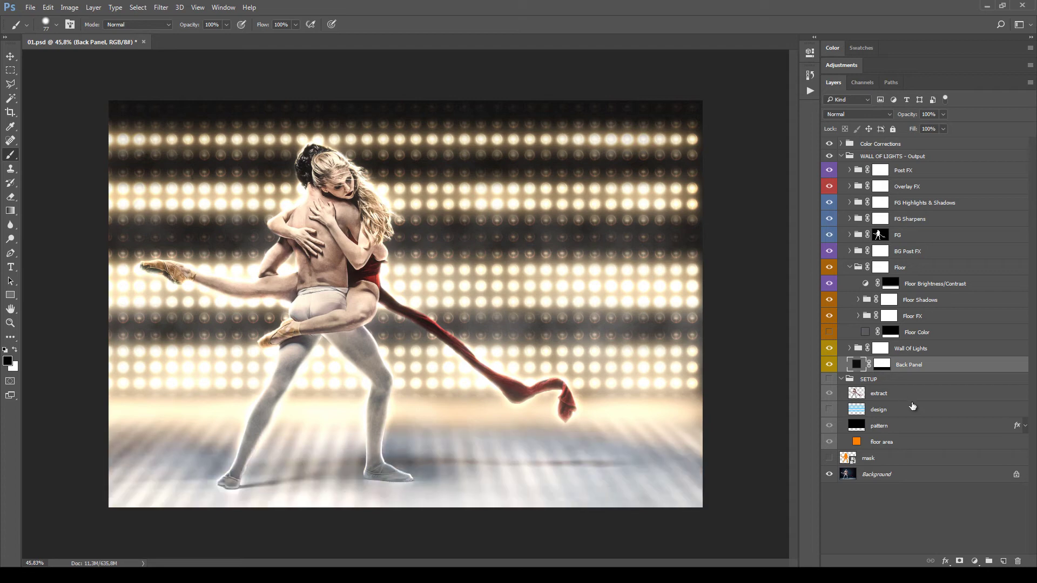
shift+click(882, 366)
click(916, 333)
click(829, 332)
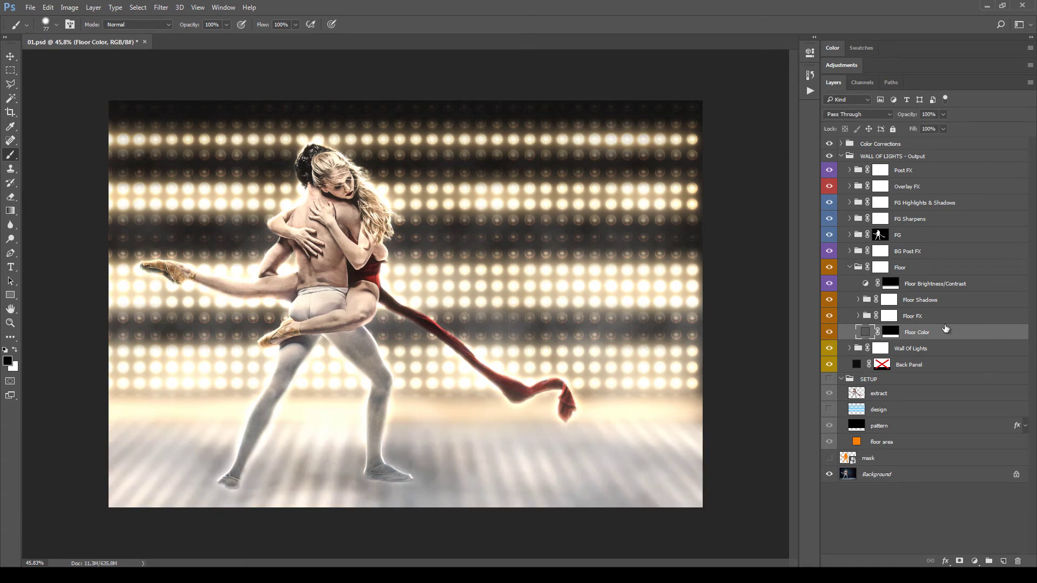
Step: Compare the floor with the Floor FX group hidden and shown, and expand the group to show its layers
click(888, 316)
click(829, 317)
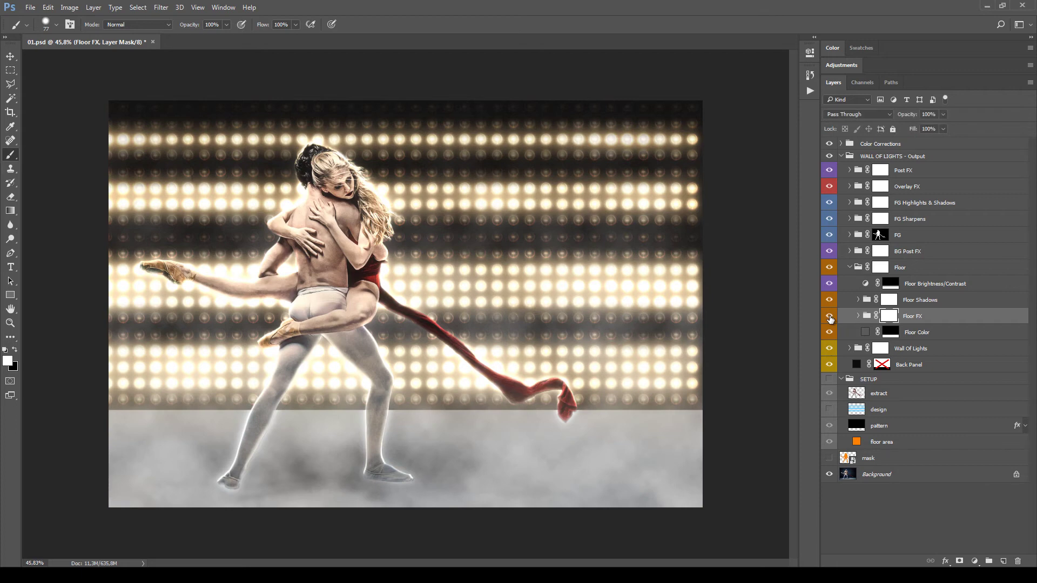
click(829, 317)
click(829, 317)
click(829, 317)
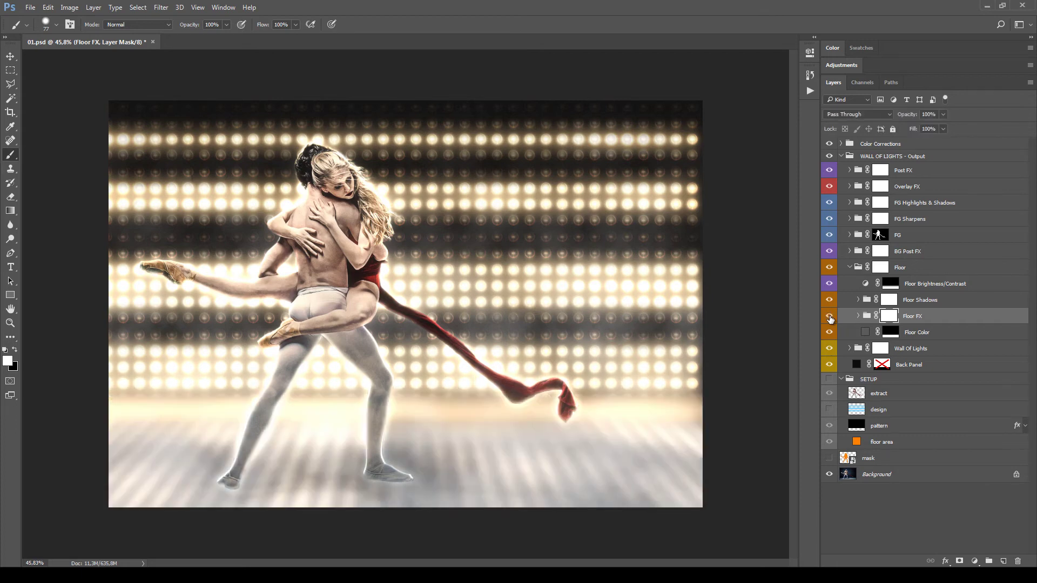
click(858, 316)
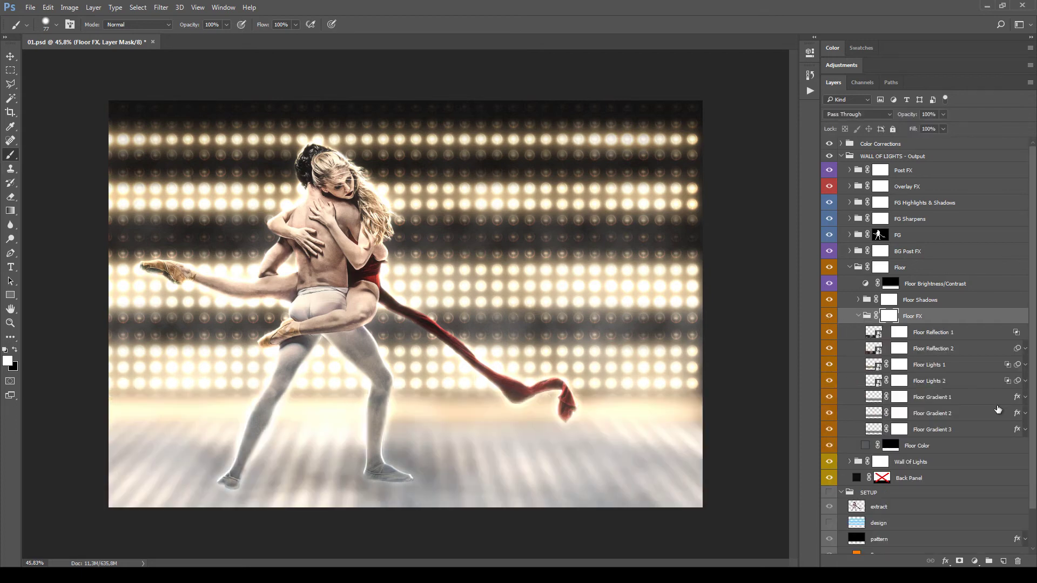
Step: Hide the reflection and lights layers in Floor FX, keeping Floor Gradient 1 to 3 visible, and check Floor Gradient 1's effects
click(854, 398)
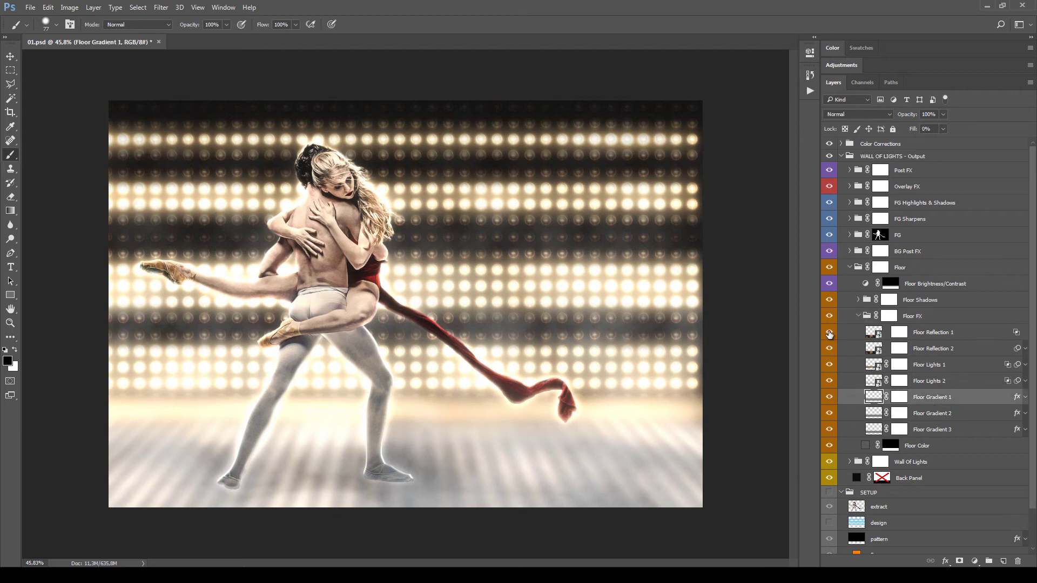
drag(830, 334, 831, 384)
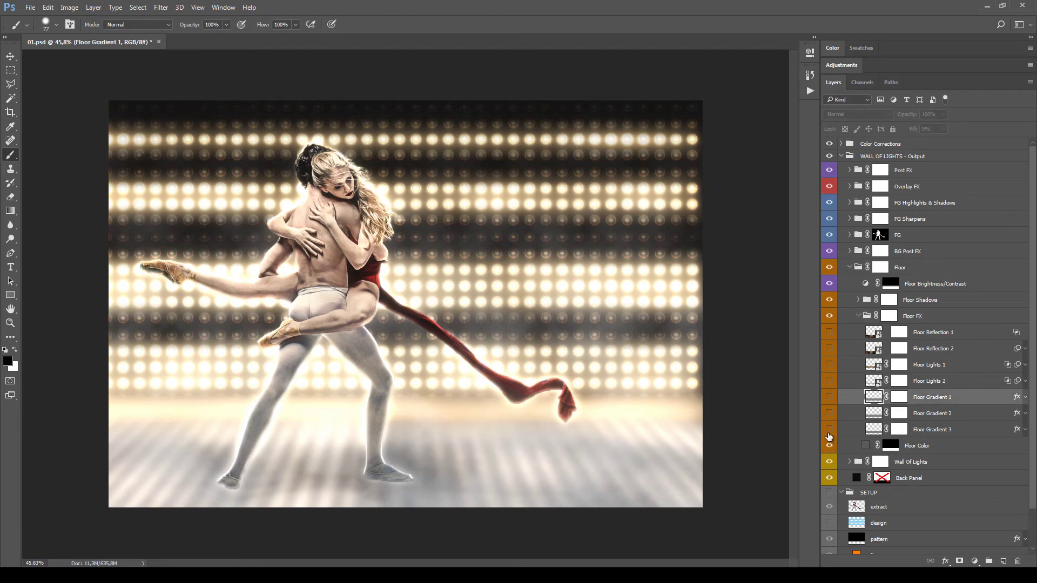
click(828, 397)
click(829, 413)
drag(829, 419, 829, 397)
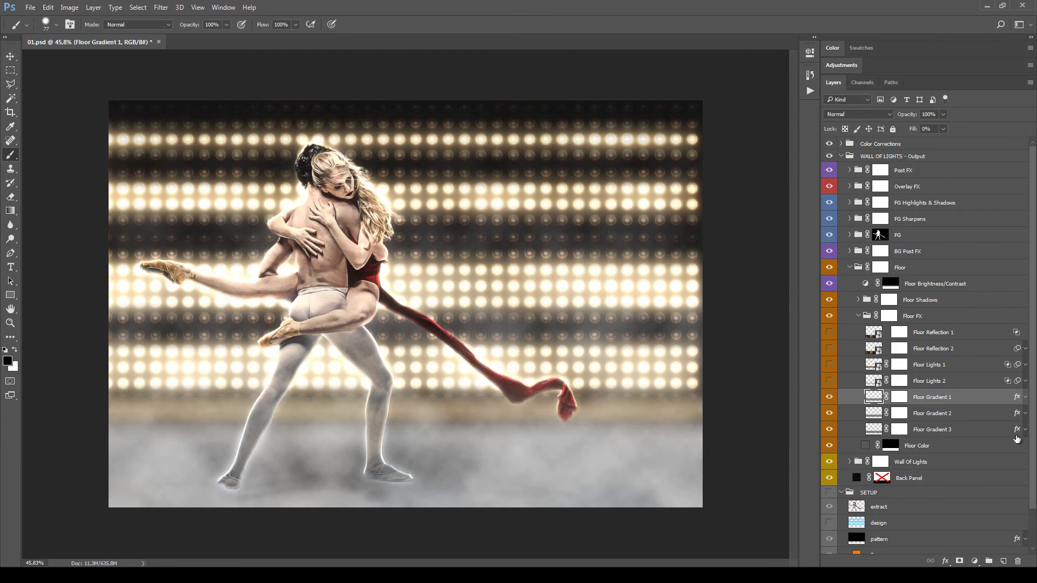
click(1025, 398)
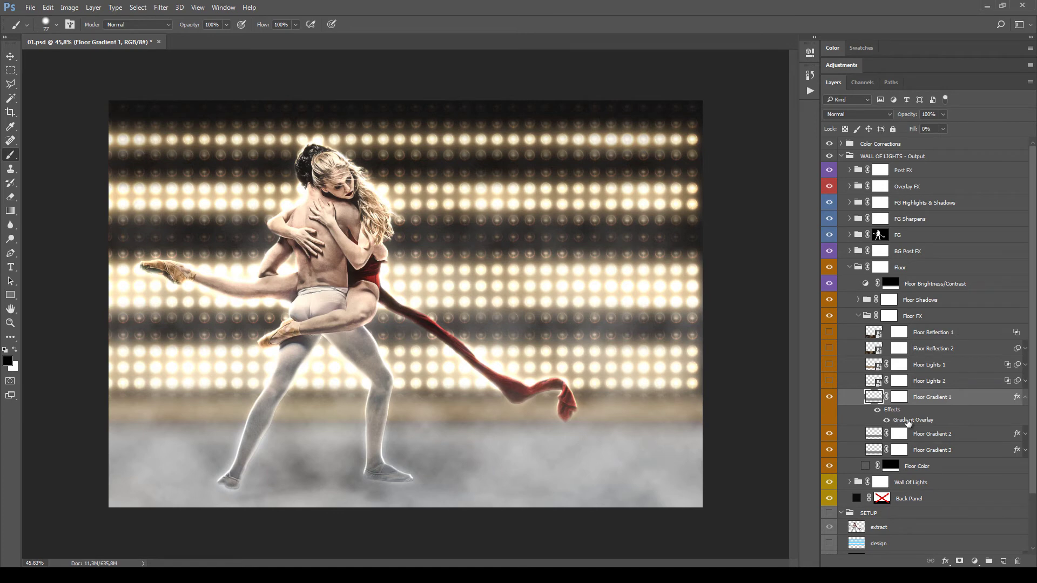
click(1025, 397)
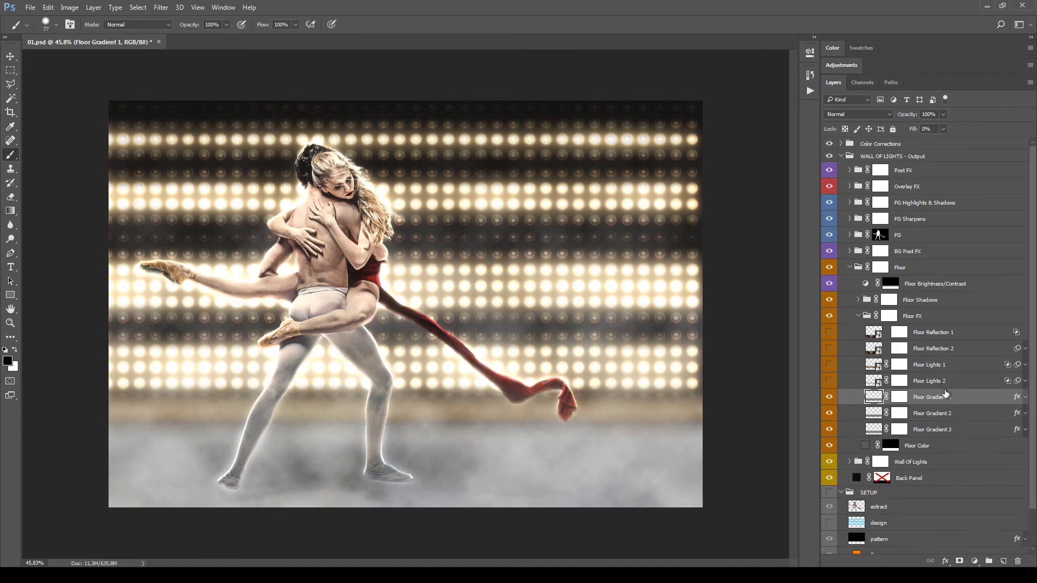
Step: Show the Floor Lights 1 and Floor Lights 2 layers again and expand their smart filters
click(829, 381)
click(829, 365)
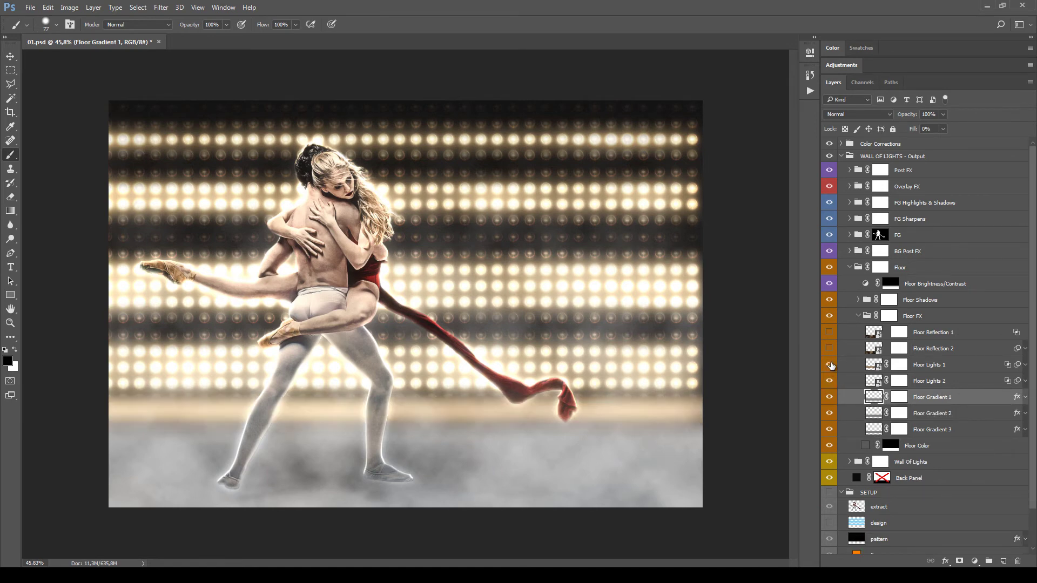
click(926, 379)
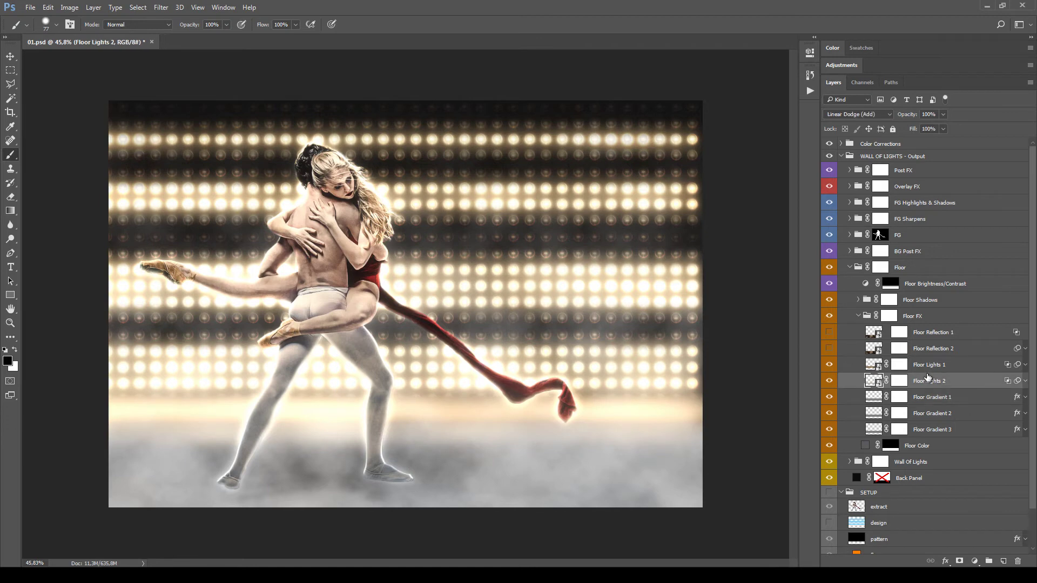
click(939, 366)
click(1027, 365)
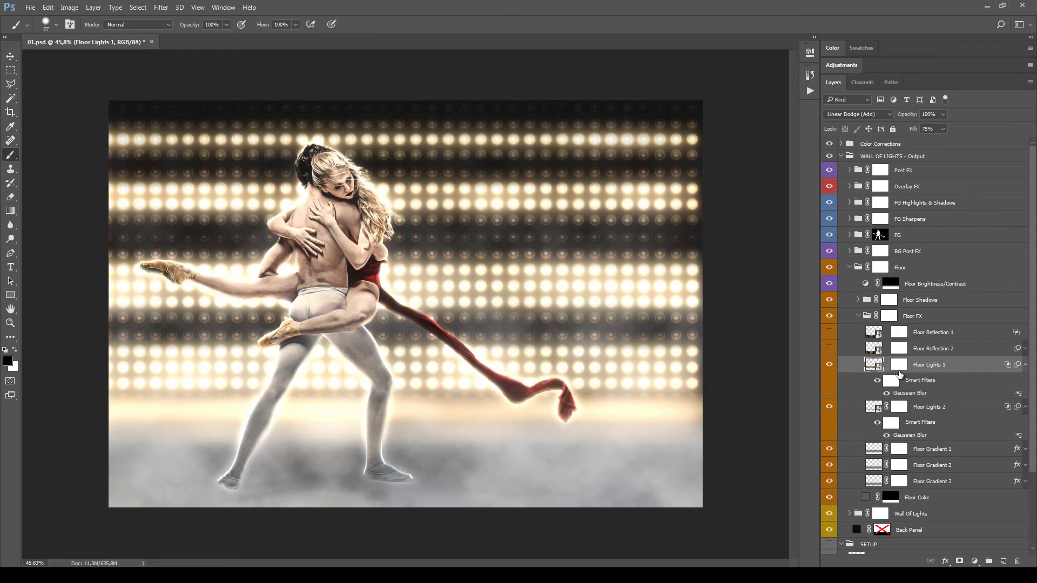
Step: Inspect the Floor Lights 1 layer's extent with Free Transform, and close the transform
key(ctrl+t)
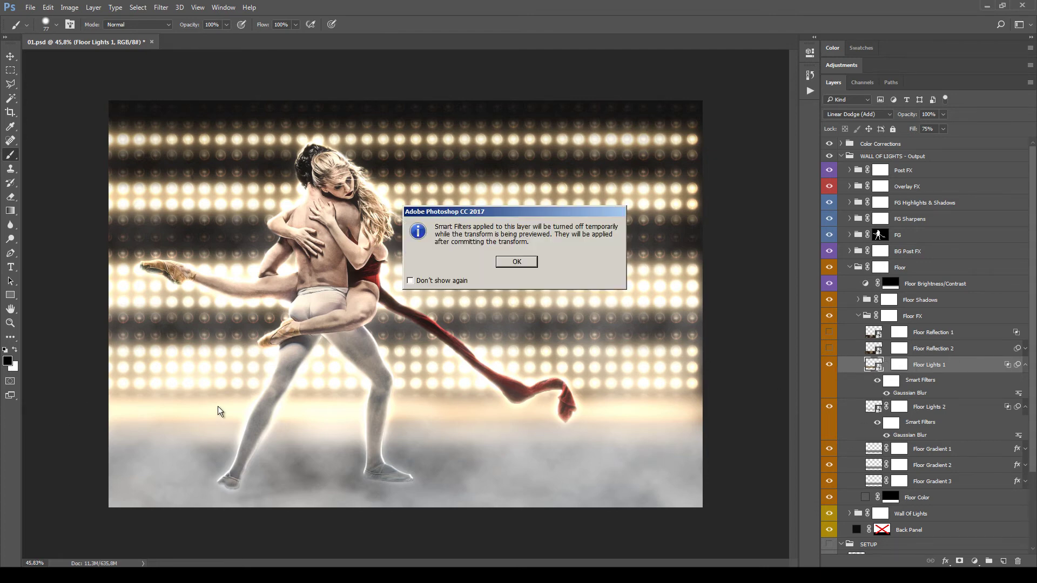
click(514, 261)
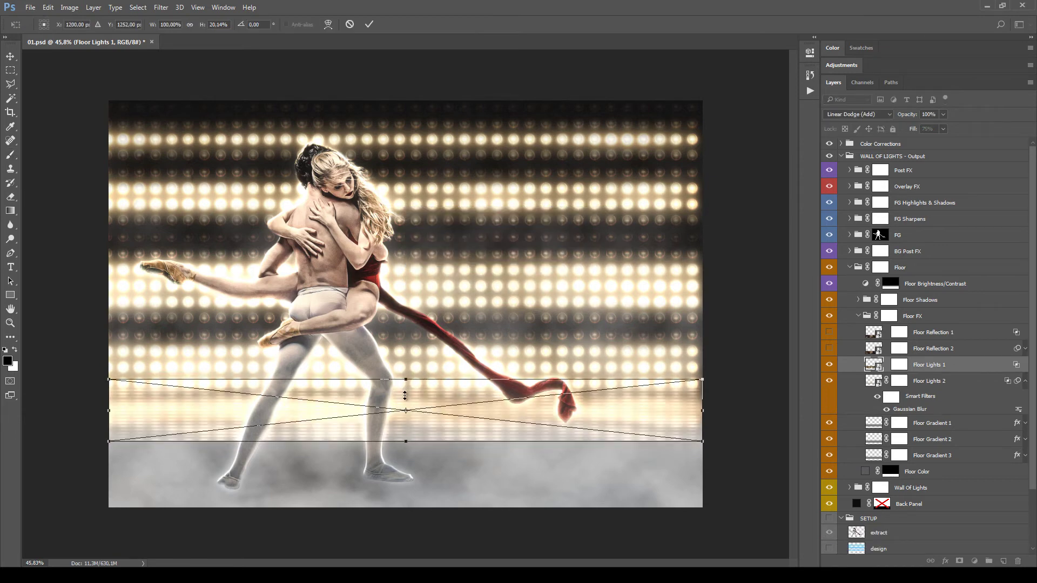
mouse_move(405, 396)
mouse_down()
mouse_move(420, 372)
mouse_move(413, 393)
mouse_up()
key(Return)
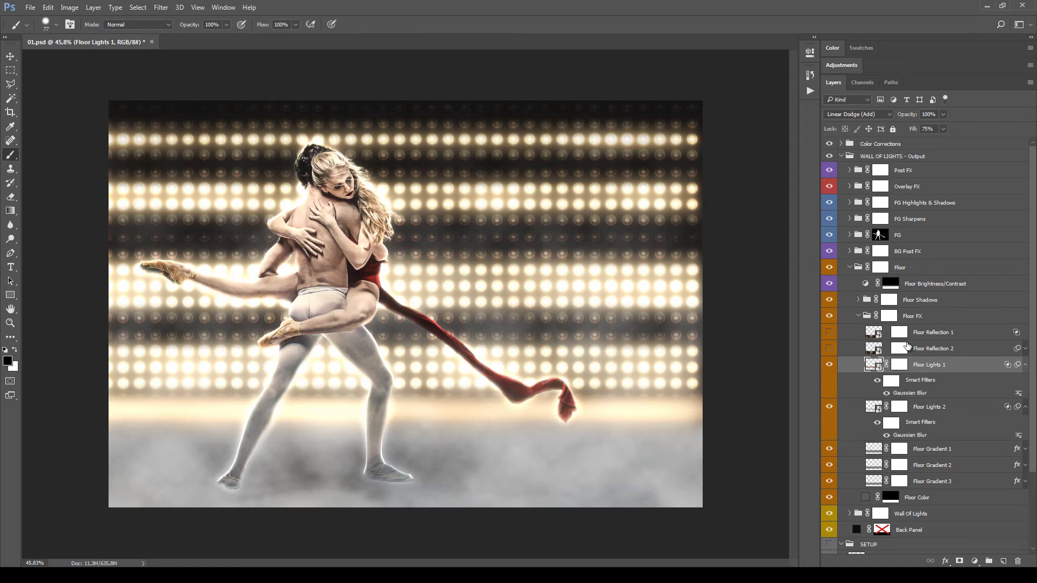
Step: Show the Floor Reflection 1 and Floor Reflection 2 layers again and collapse Floor Lights 1's smart filters
drag(825, 355, 830, 335)
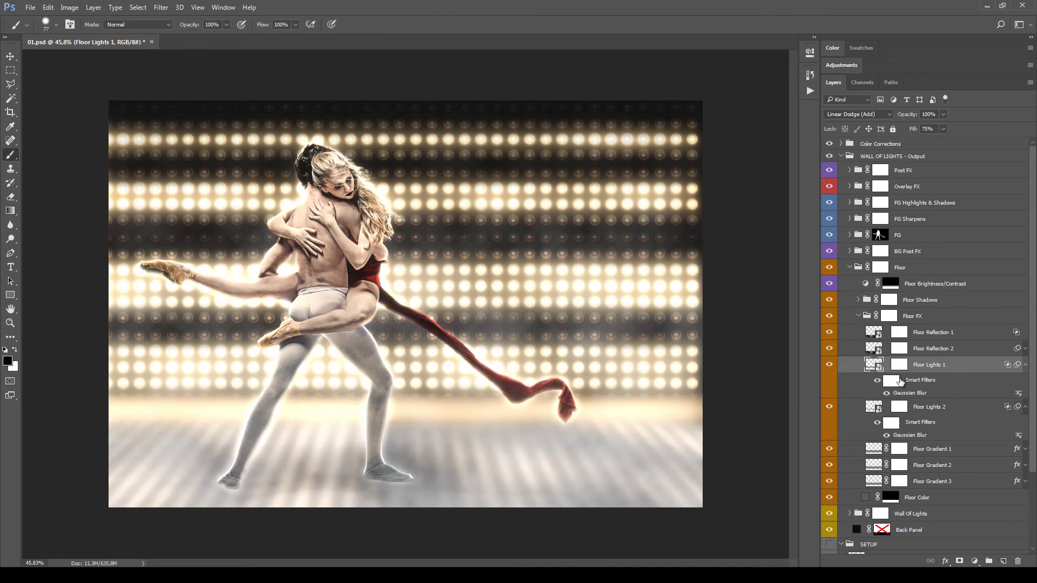
click(1025, 367)
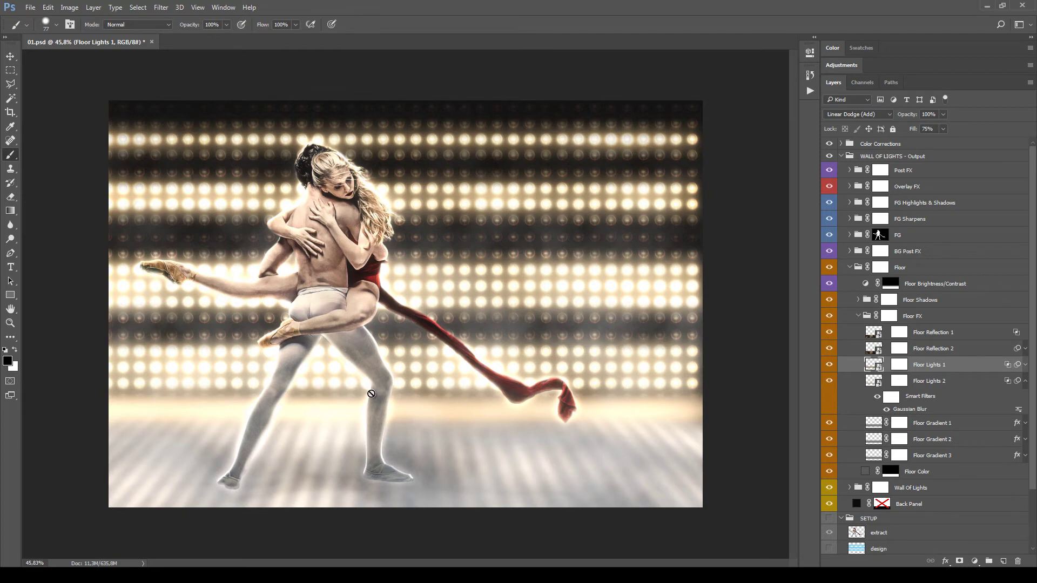
Step: Mask out the lower corners of the Floor Lights 2 layer by painting black on its mask with a soft 511 px brush
click(899, 382)
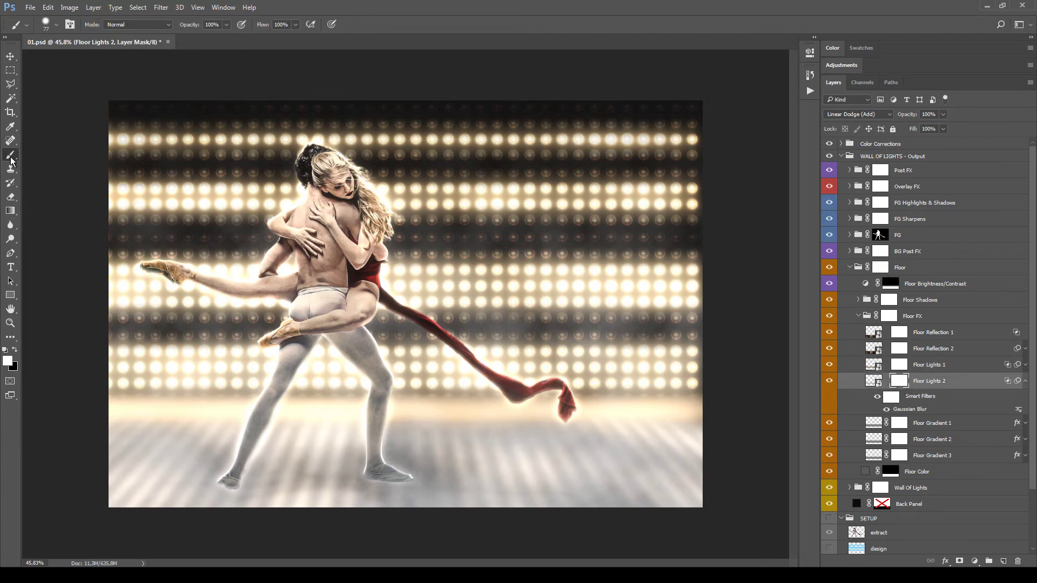
click(15, 349)
right_click(210, 370)
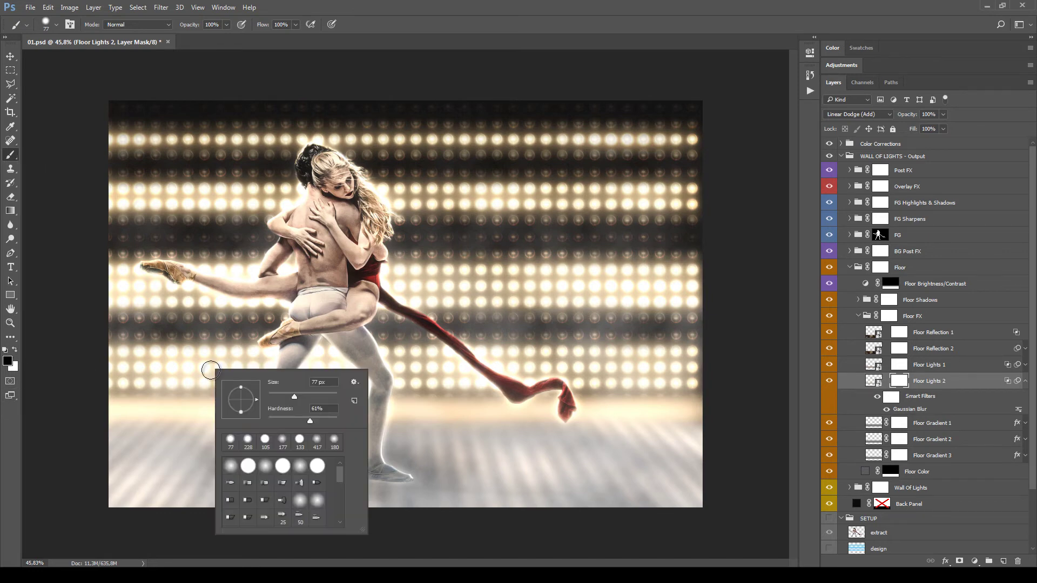
drag(310, 420, 279, 421)
click(896, 384)
right_click(649, 405)
drag(730, 432, 751, 432)
key(Return)
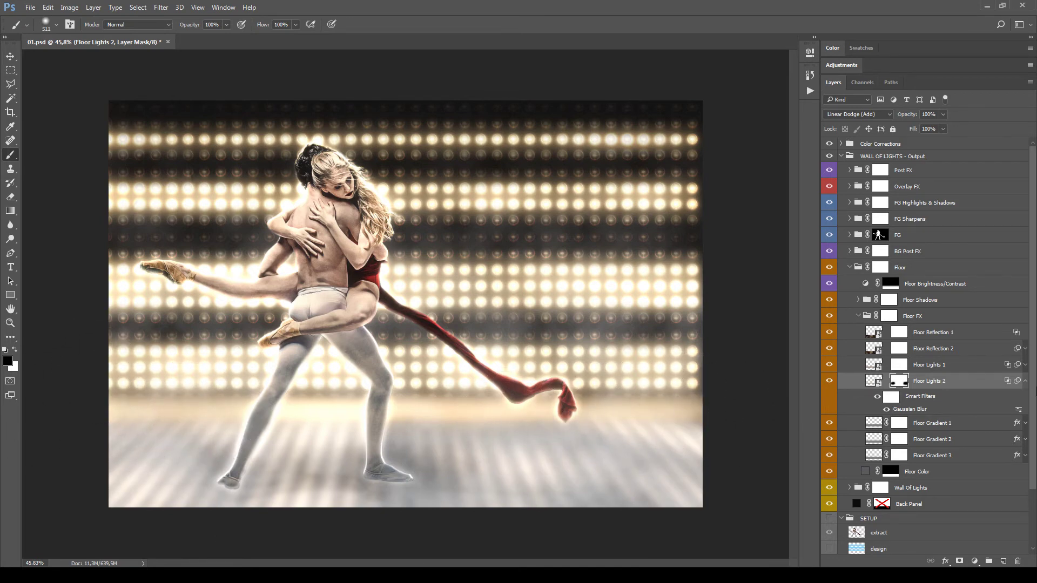
Step: Expand Floor Reflection 2's smart filters and compare the floor with both reflection layers hidden and shown
click(976, 348)
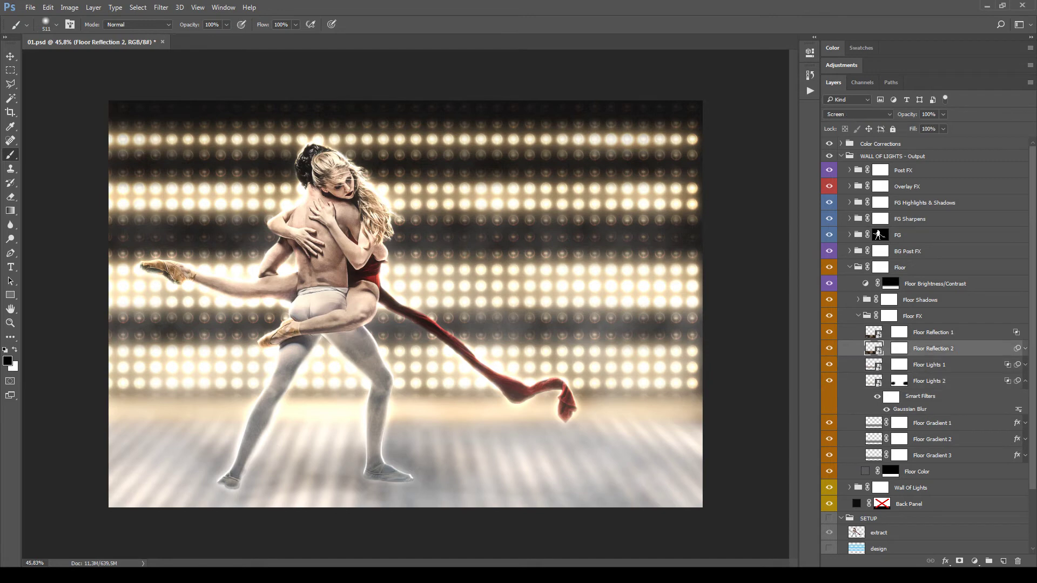
click(1025, 350)
click(966, 332)
click(829, 332)
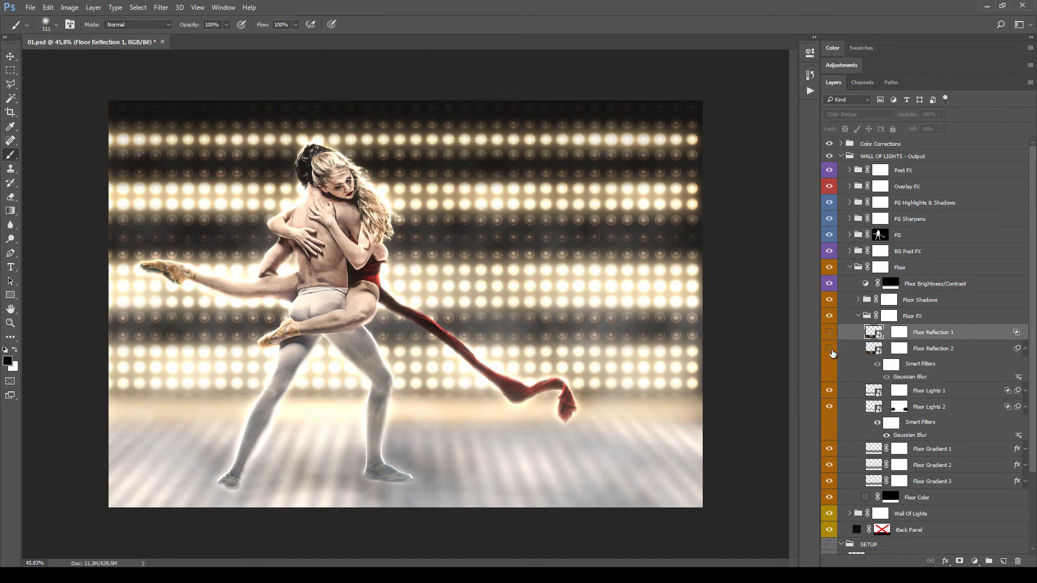
click(829, 332)
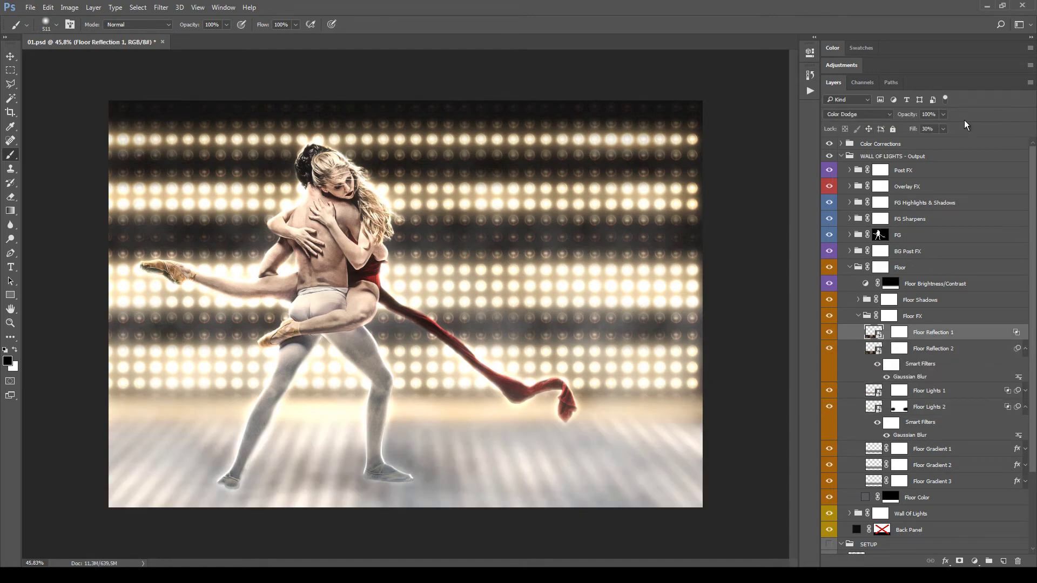
Step: Check the blend settings of Floor Reflection 1 and Floor Reflection 2, and collapse Floor Reflection 2's smart filters
click(969, 351)
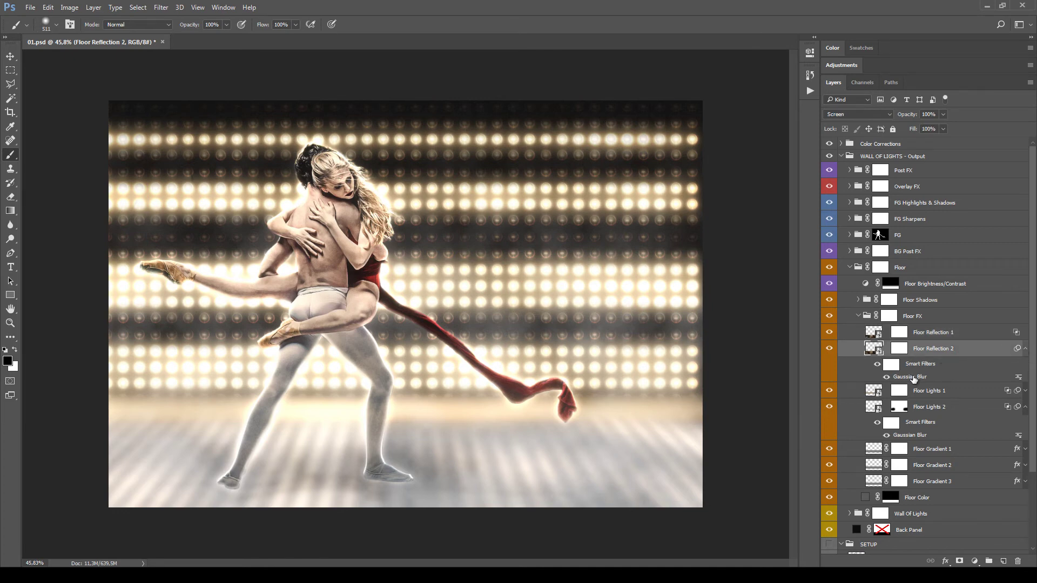
click(981, 337)
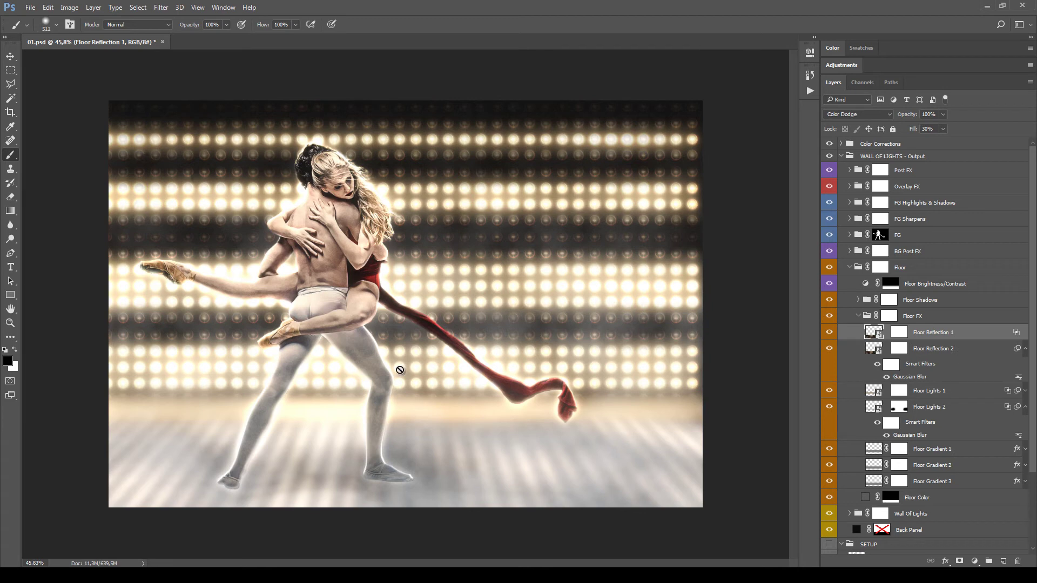
click(1023, 345)
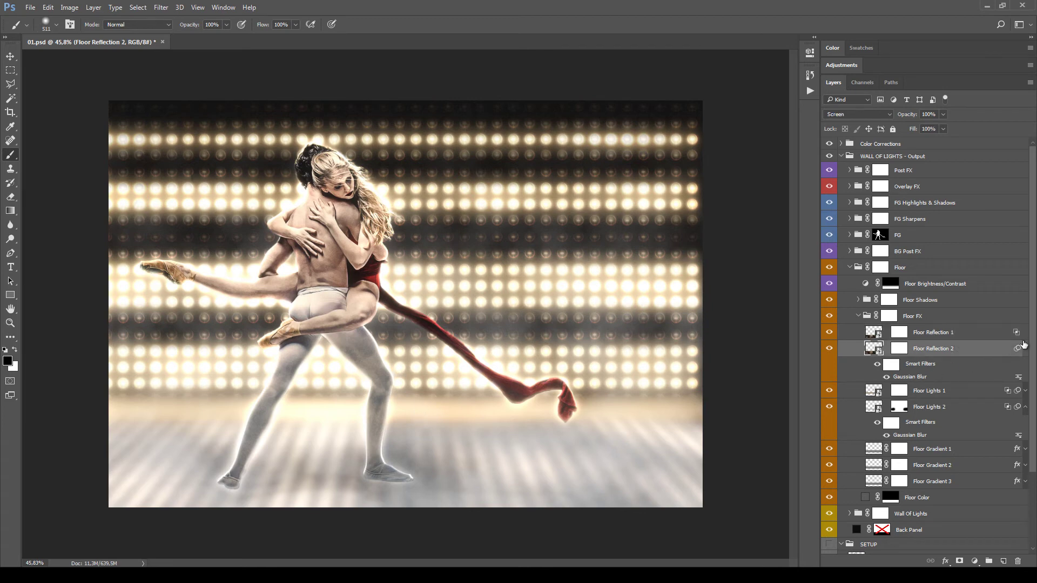
click(1024, 349)
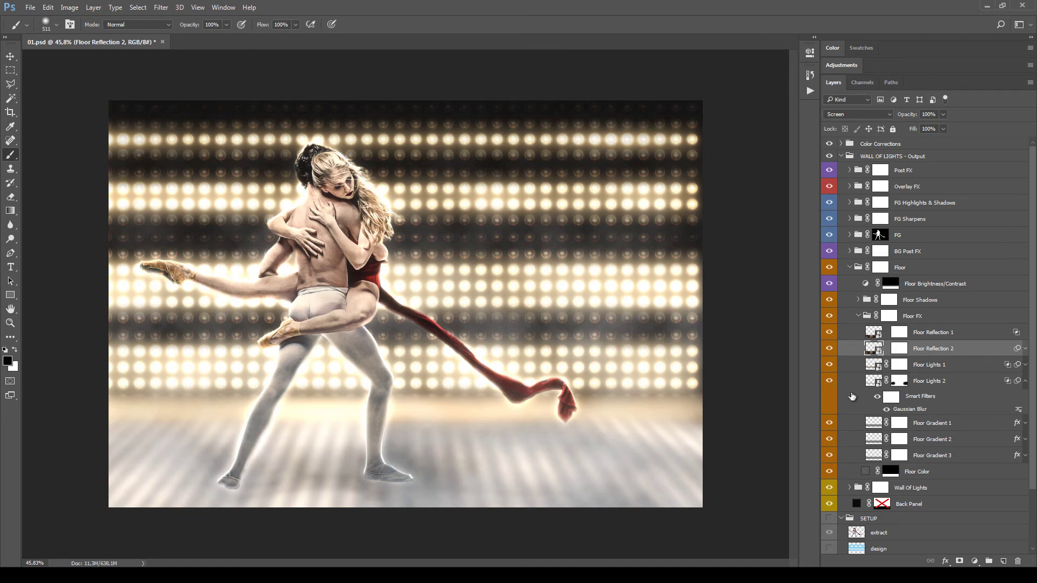
Step: Widen the lower edge of Floor Reflection 2 symmetrically with a Perspective transform to a width of about 328%, and commit it
key(ctrl+t)
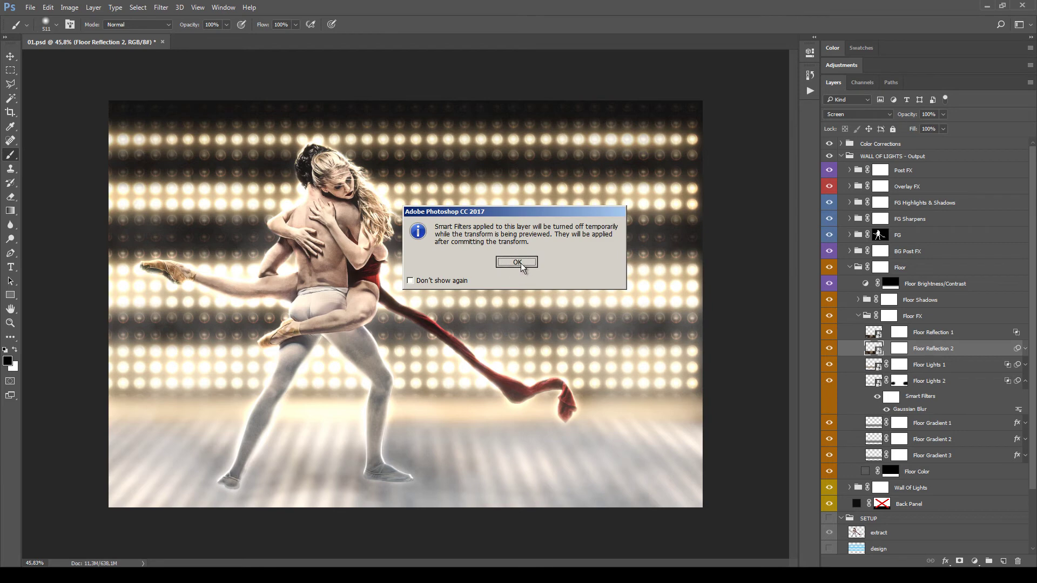
click(500, 261)
scroll(481, 386, down, 1)
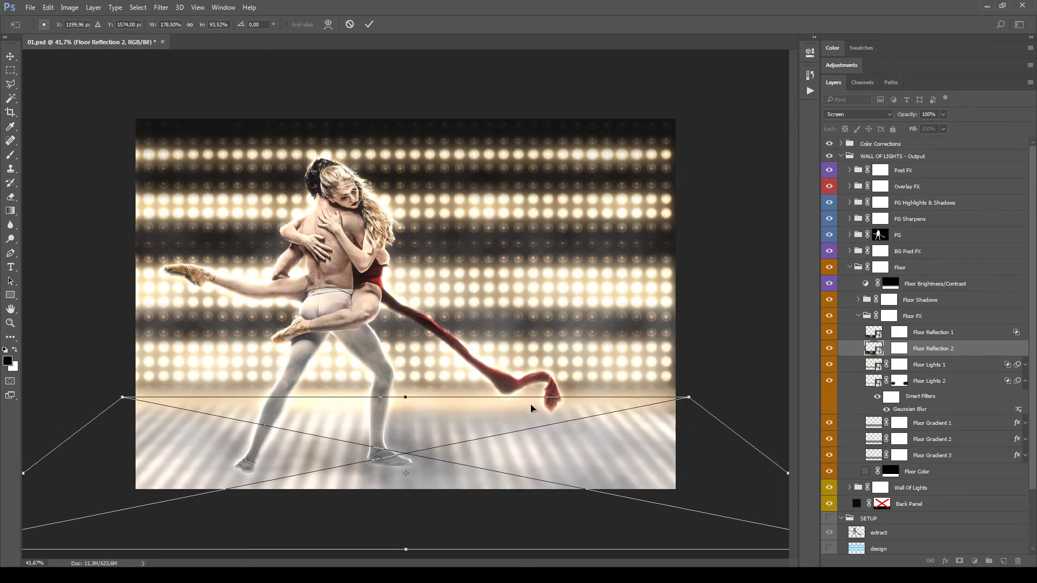
right_click(598, 442)
click(643, 360)
scroll(644, 359, down, 4)
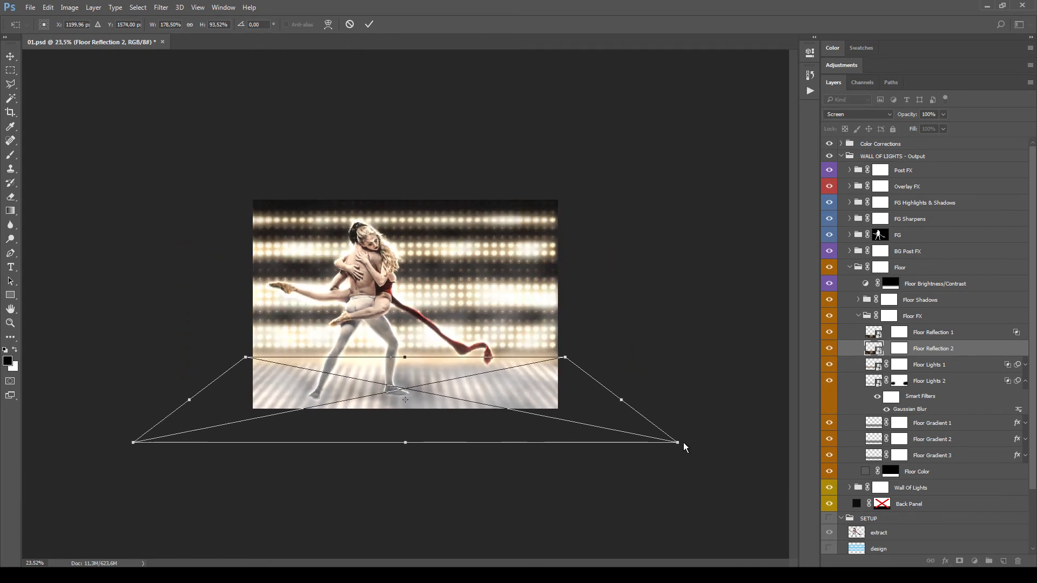
drag(678, 443, 906, 364)
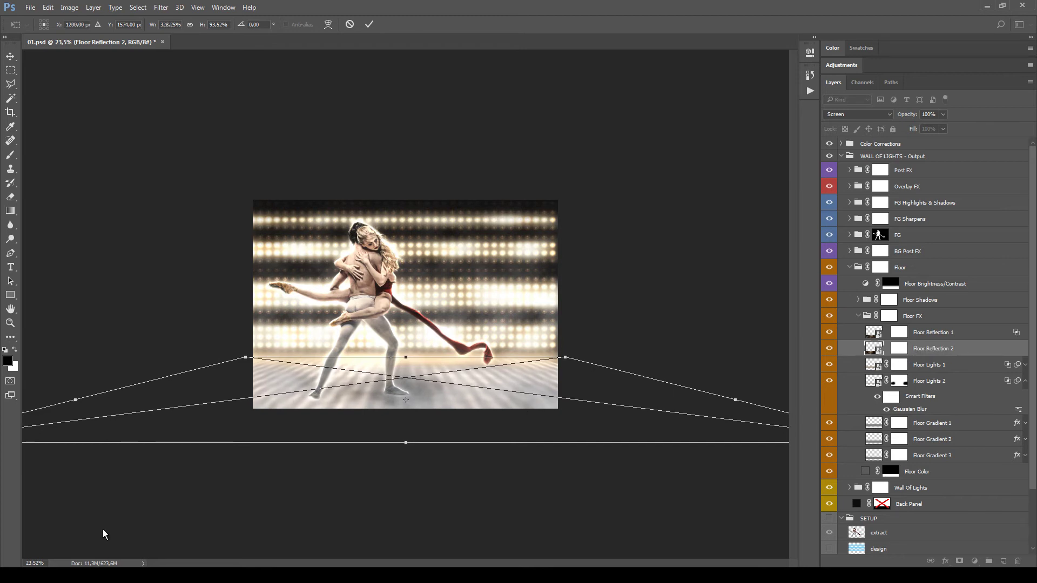
key(Return)
key(b)
scroll(405, 304, up, 1)
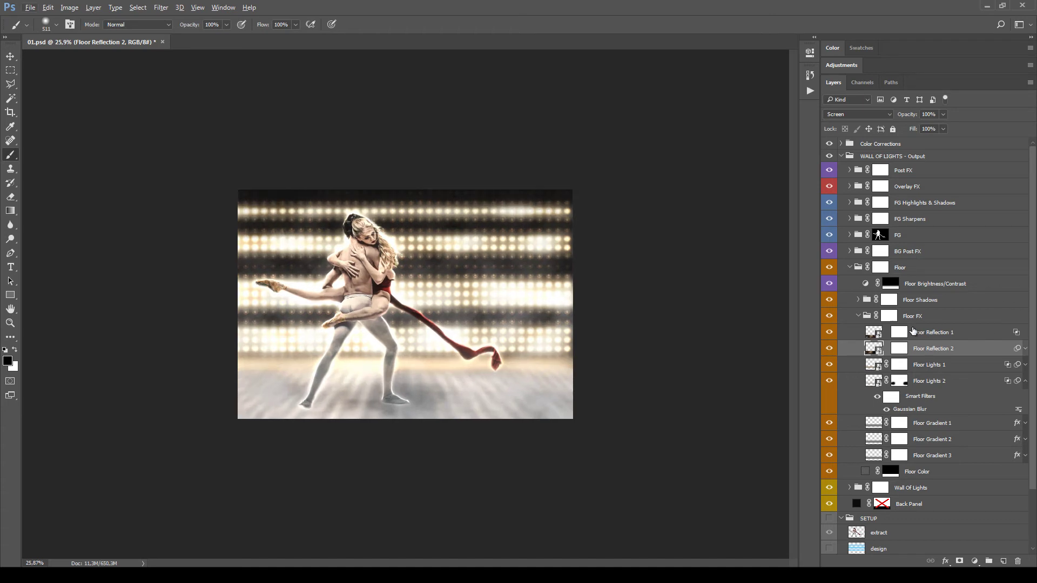
Step: Apply a Perspective transform to Floor Reflection 1, spreading its lower edge to a width of about 284%
click(876, 332)
key(ctrl+t)
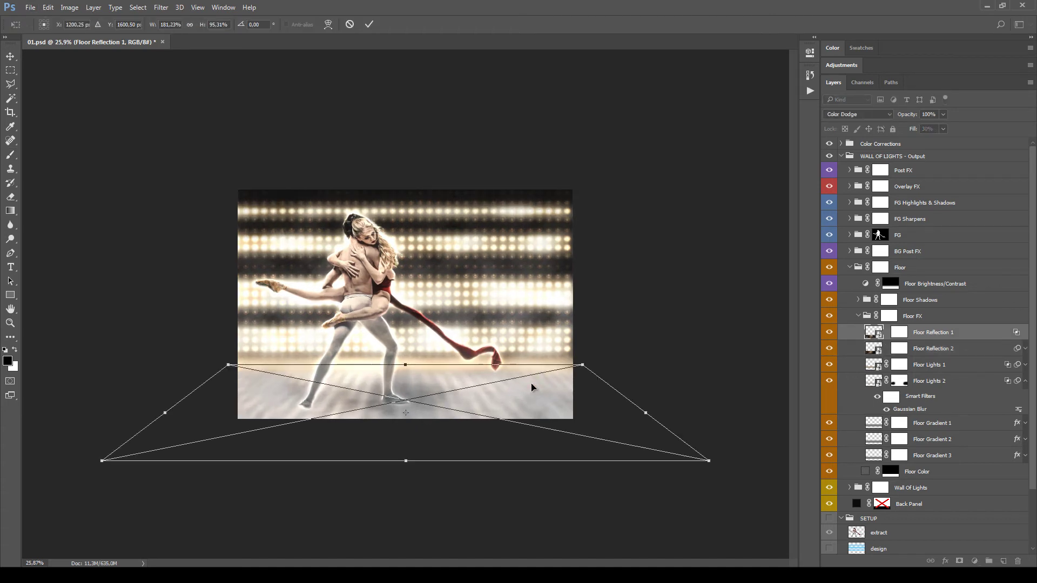
right_click(517, 391)
click(572, 448)
scroll(656, 432, down, 2)
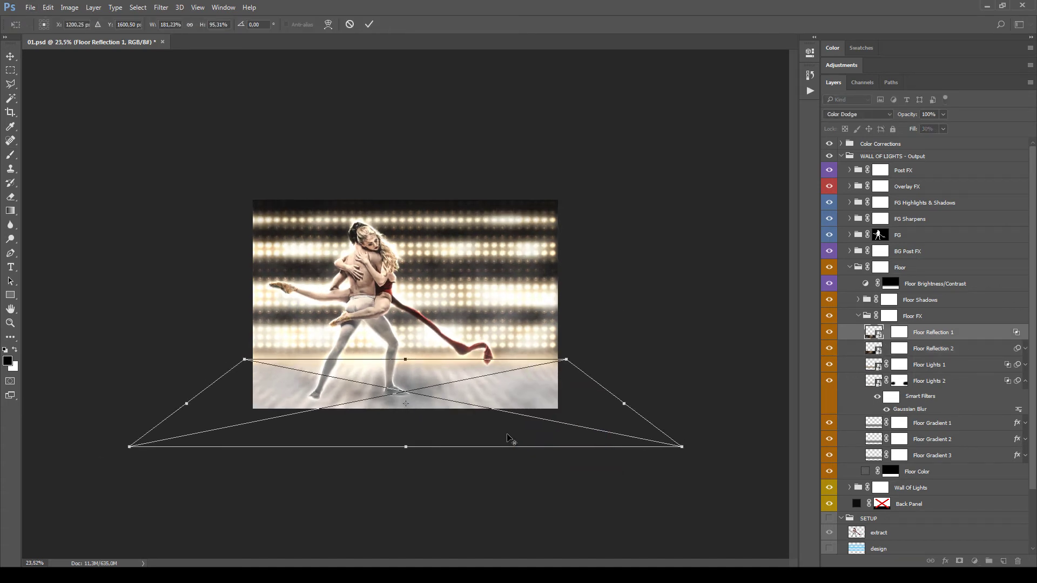
drag(657, 433, 799, 376)
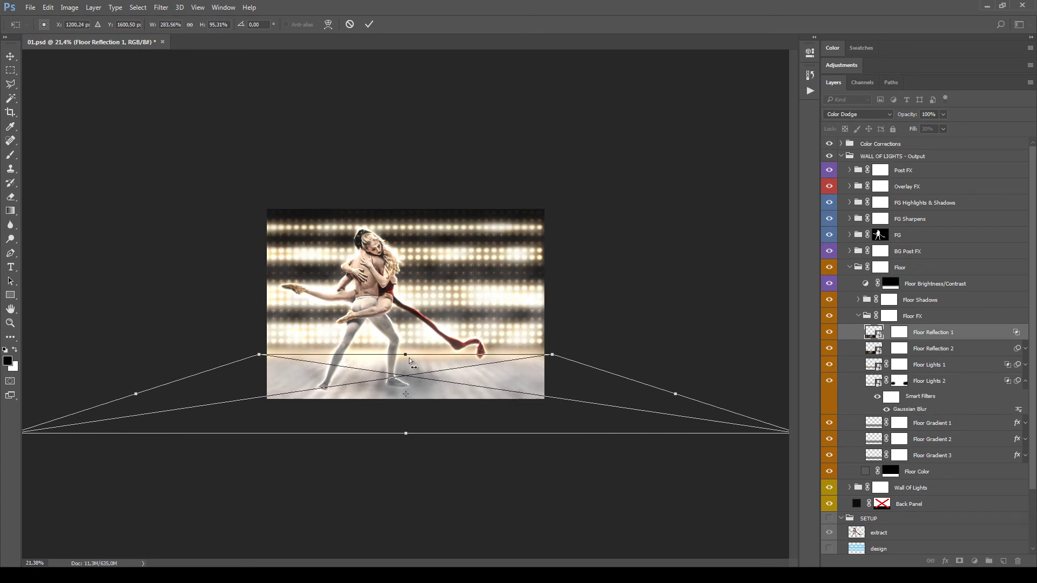
key(Return)
key(ctrl+0)
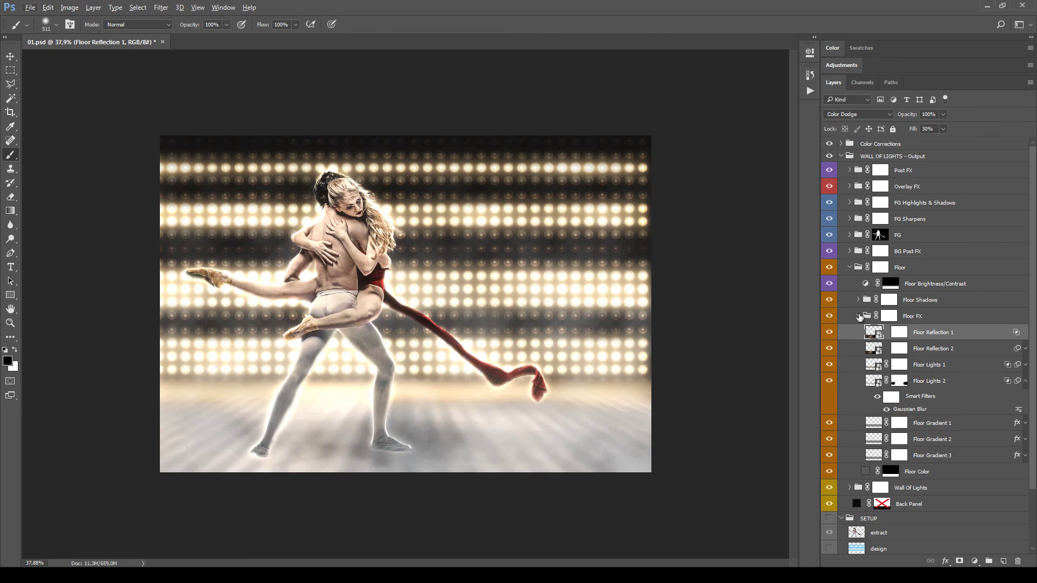
Step: Collapse the Floor FX group and expand the Floor Shadows group to show its layers
click(858, 316)
click(926, 304)
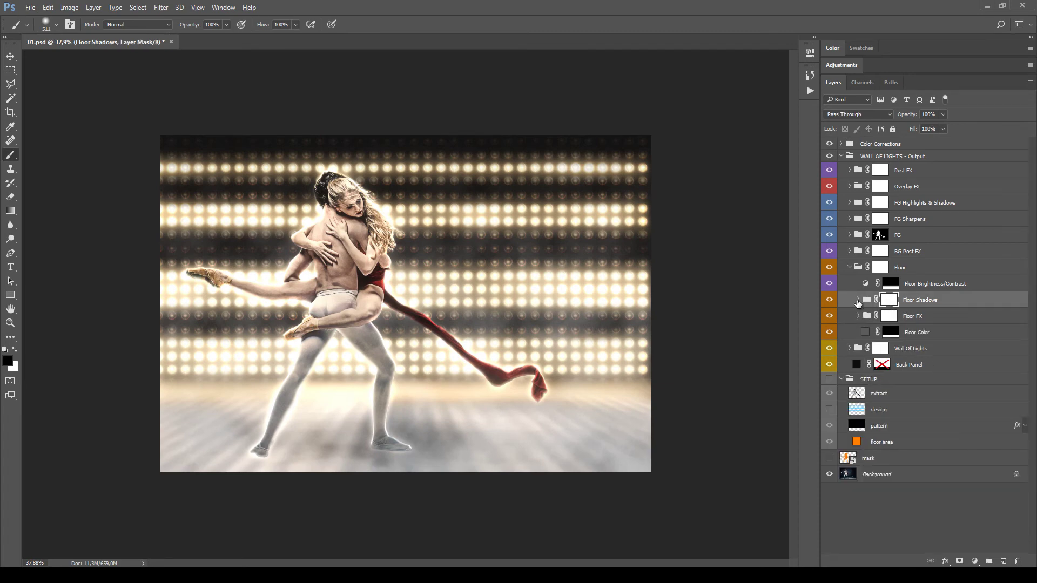
click(857, 300)
click(858, 300)
key(alt+])
key(alt+])
click(855, 302)
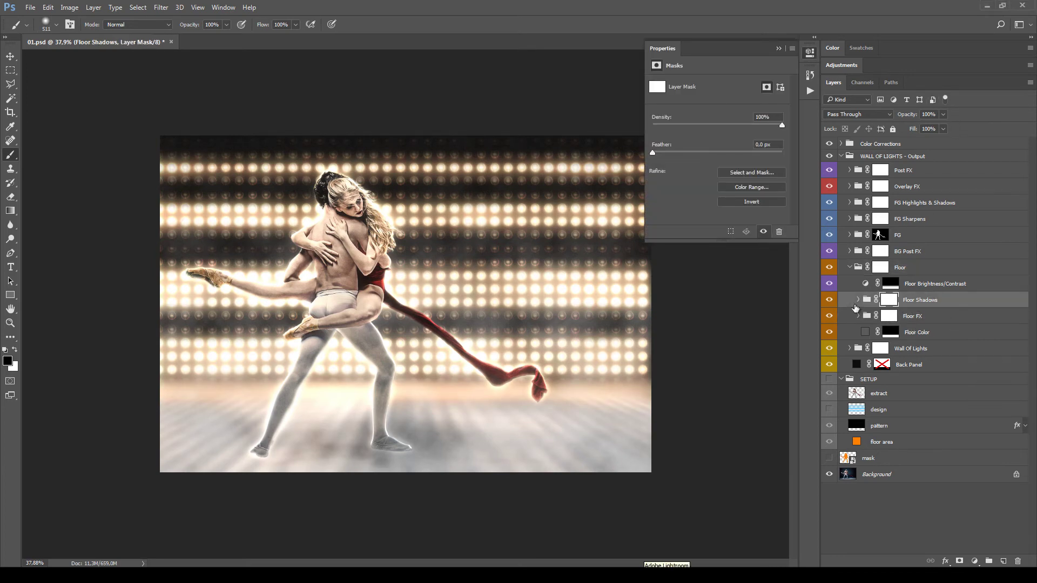
click(858, 301)
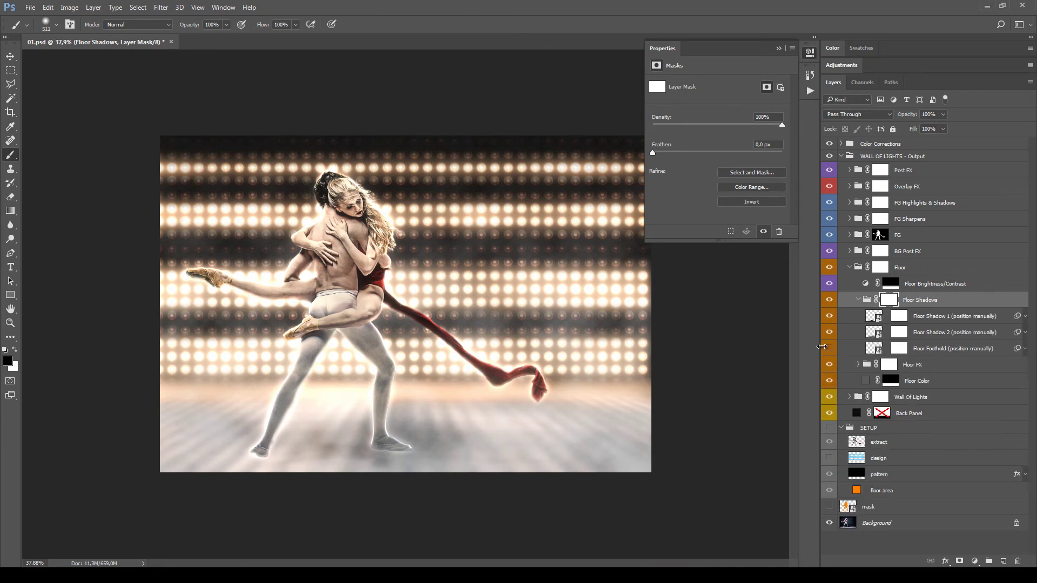
click(777, 50)
Step: Hide the Floor Foothold layer and move Floor Shadow 1 up to the dancers' feet with Free Transform
click(942, 316)
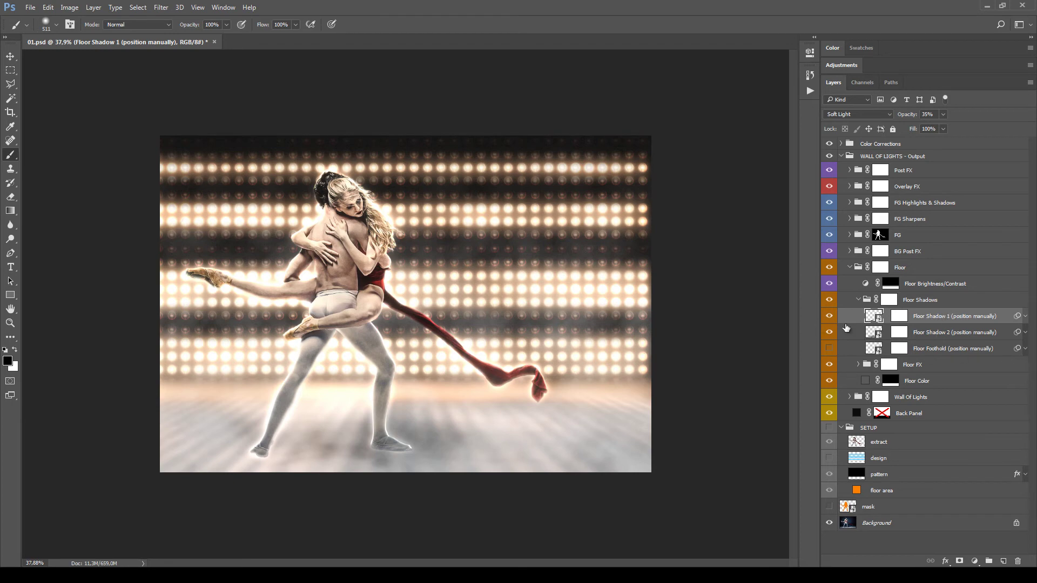
key(ctrl+t)
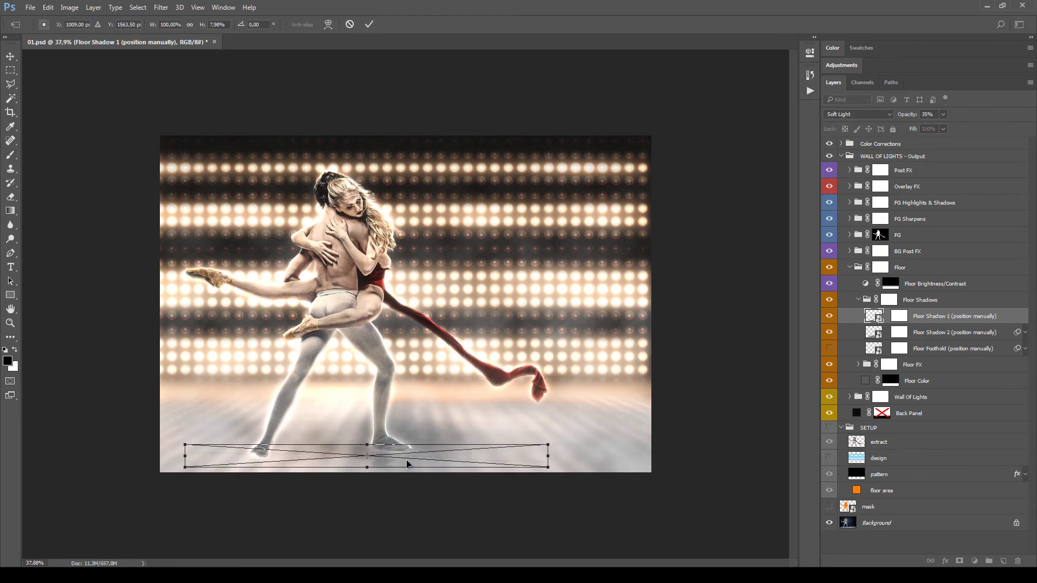
drag(387, 450, 366, 437)
key(ctrl+plus)
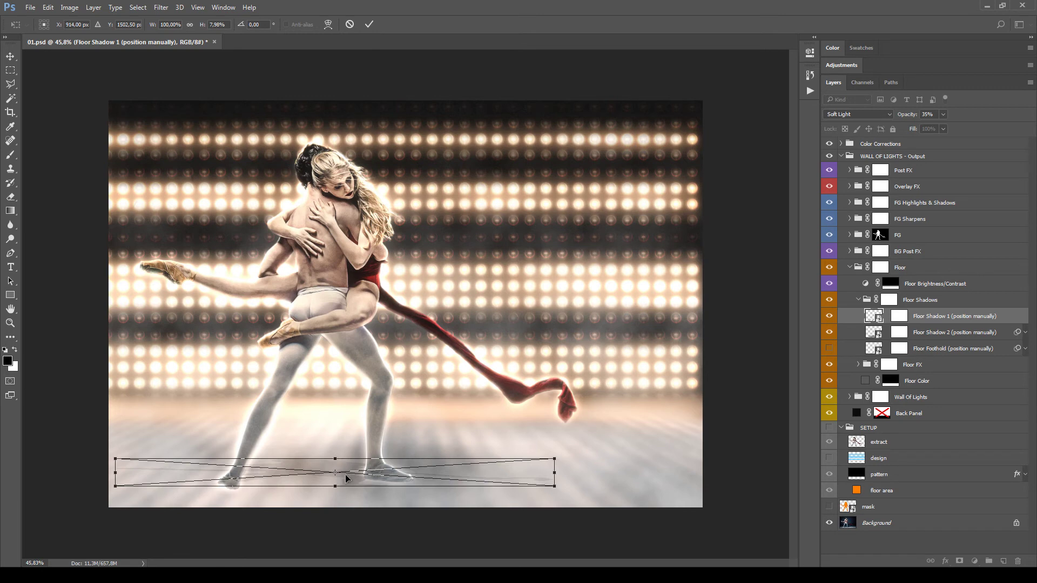
drag(346, 477, 362, 473)
key(Return)
key(b)
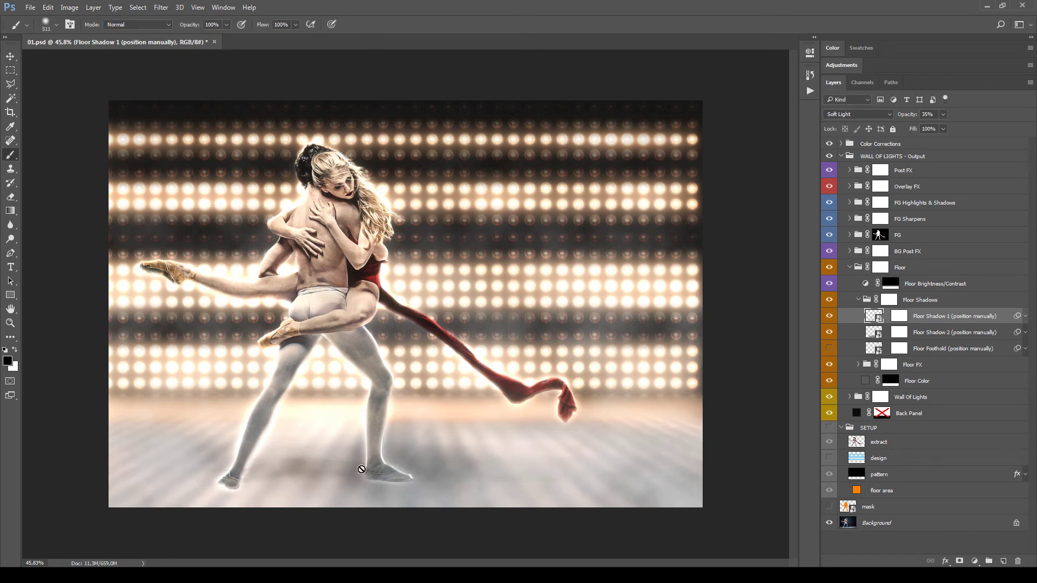
Step: Reposition Floor Shadow 1 beneath the feet with its right end tilted slightly upward, and set its opacity to 92%
key(ctrl+t)
drag(342, 493, 377, 483)
drag(584, 480, 588, 477)
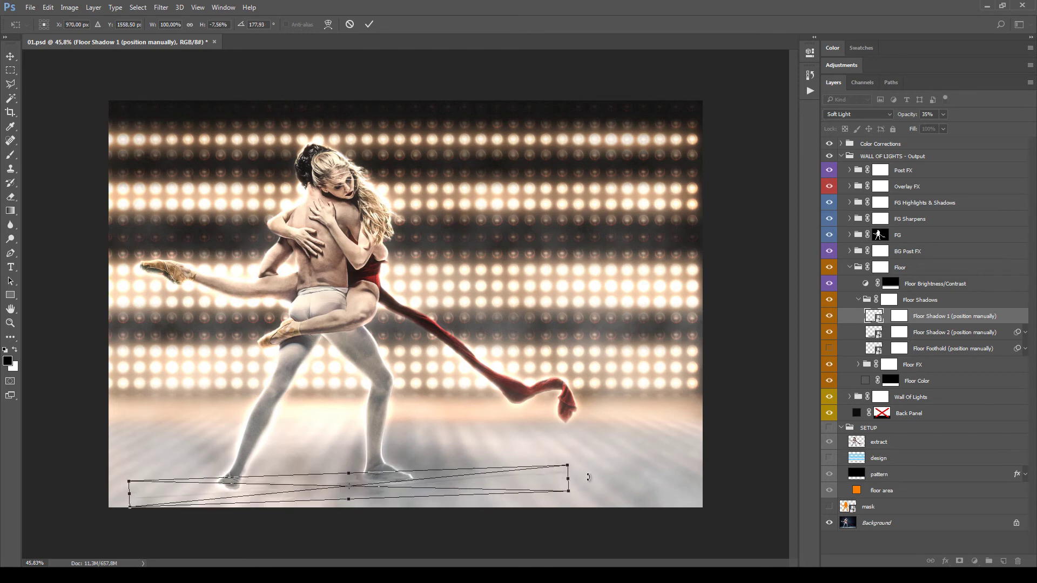
key(Return)
key(b)
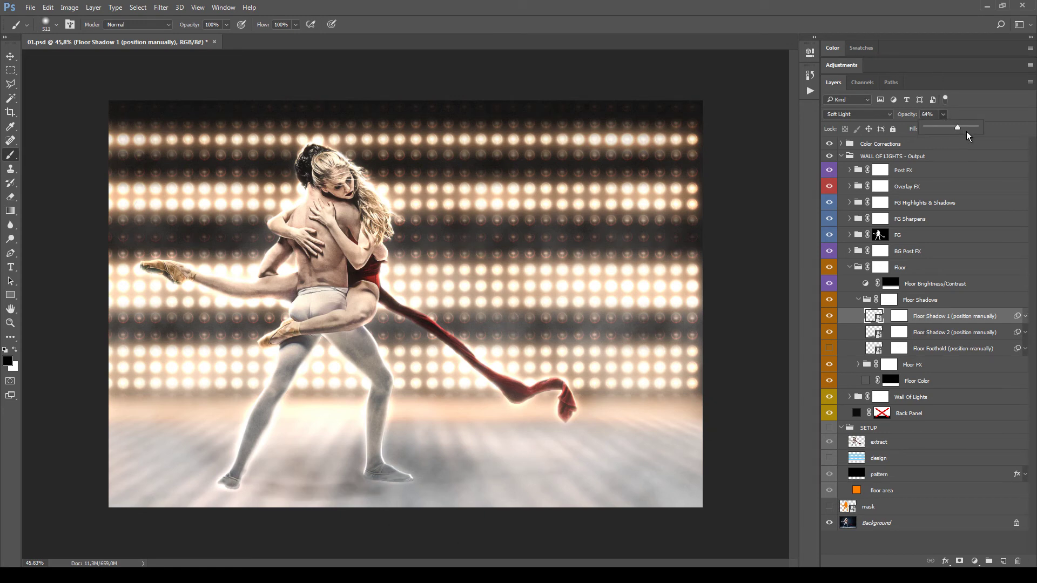
mouse_move(966, 131)
mouse_down()
mouse_move(987, 137)
mouse_move(970, 135)
mouse_up()
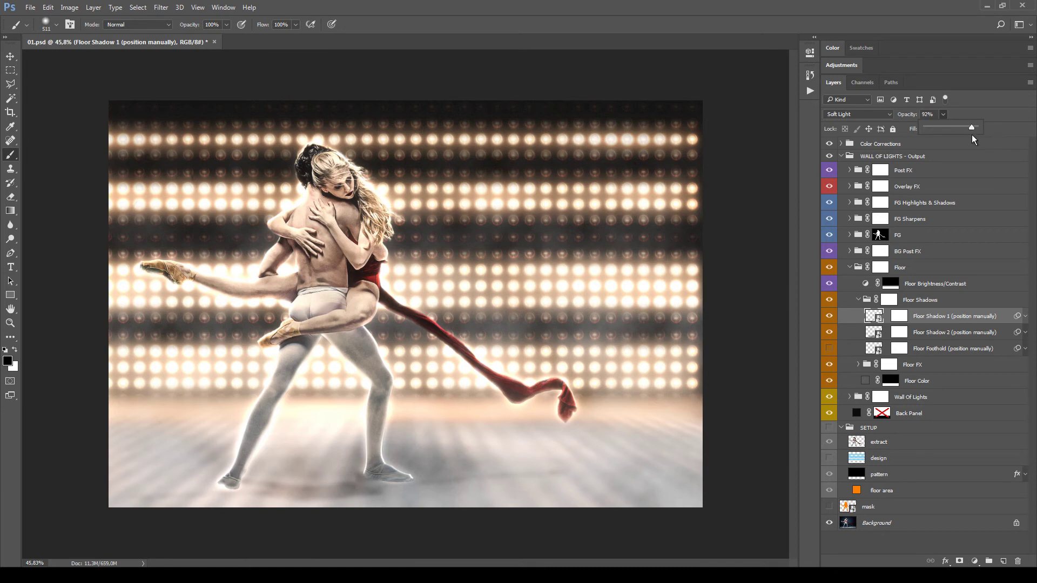
Step: Open Floor Shadow 1's Gaussian Blur smart filter, compare the shadow with the preview on and off, and accept the filter settings
click(1022, 317)
click(1025, 317)
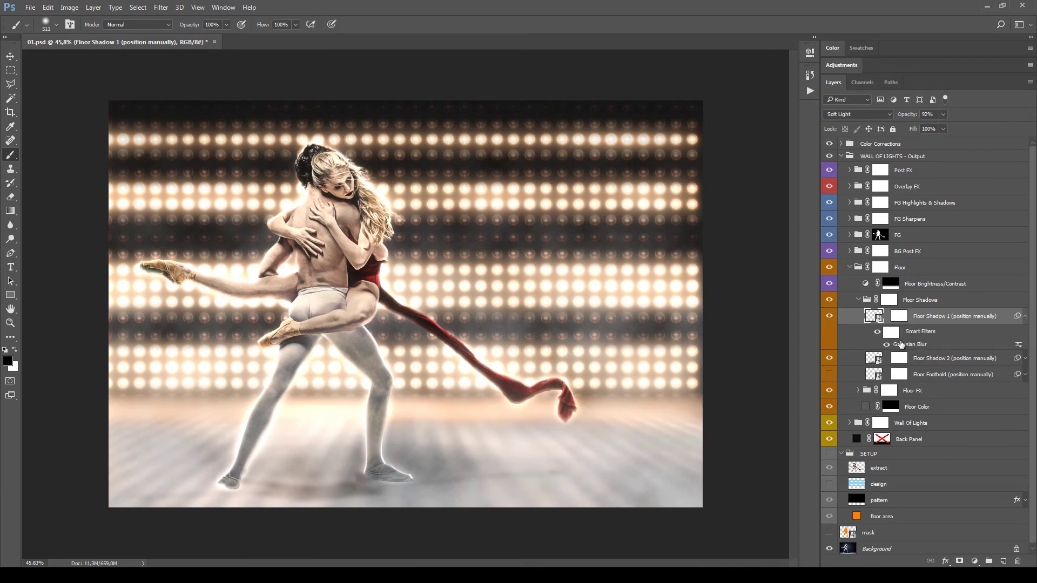
double_click(906, 349)
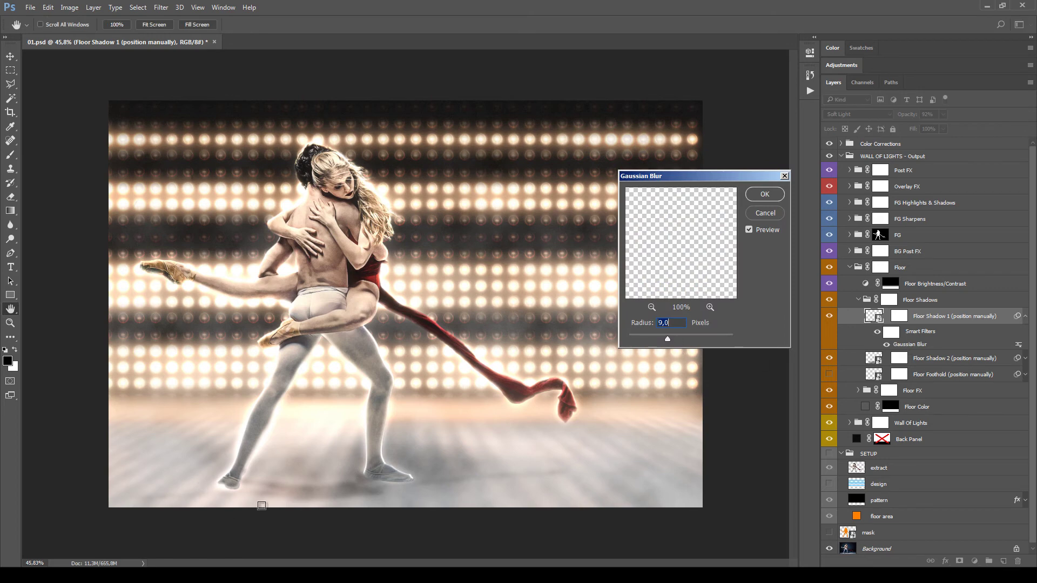
click(752, 228)
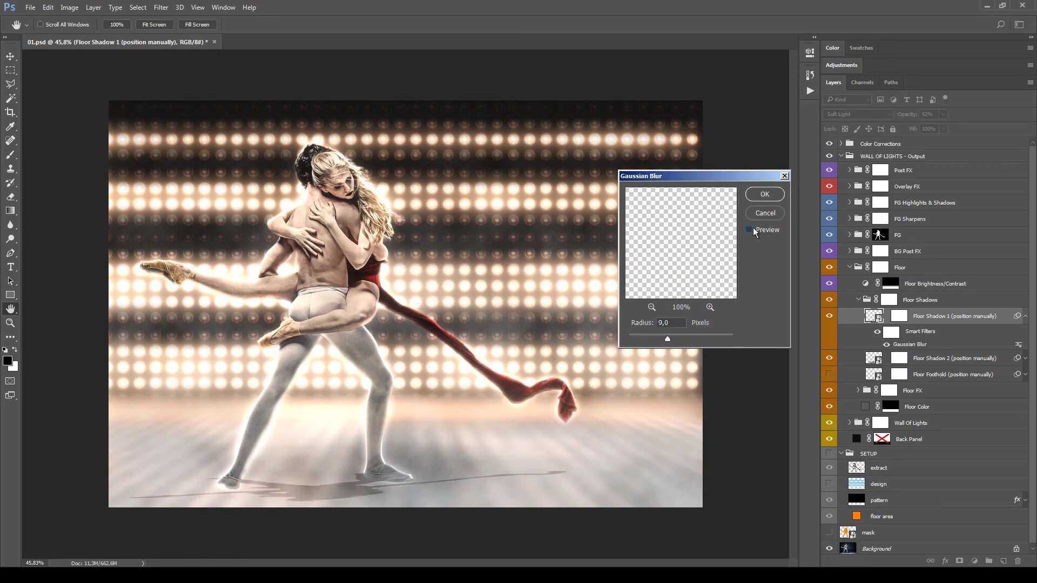
click(765, 194)
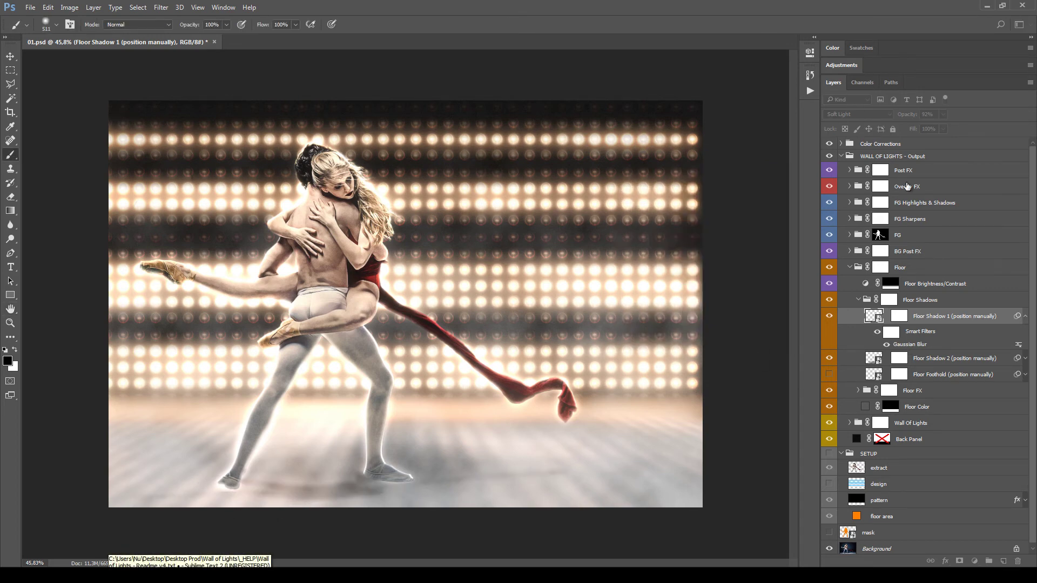
Step: Stretch Floor Shadow 2 to about 205% width beneath both feet, extend its lower edge slightly, and set its opacity to about 57%
click(1024, 317)
click(924, 335)
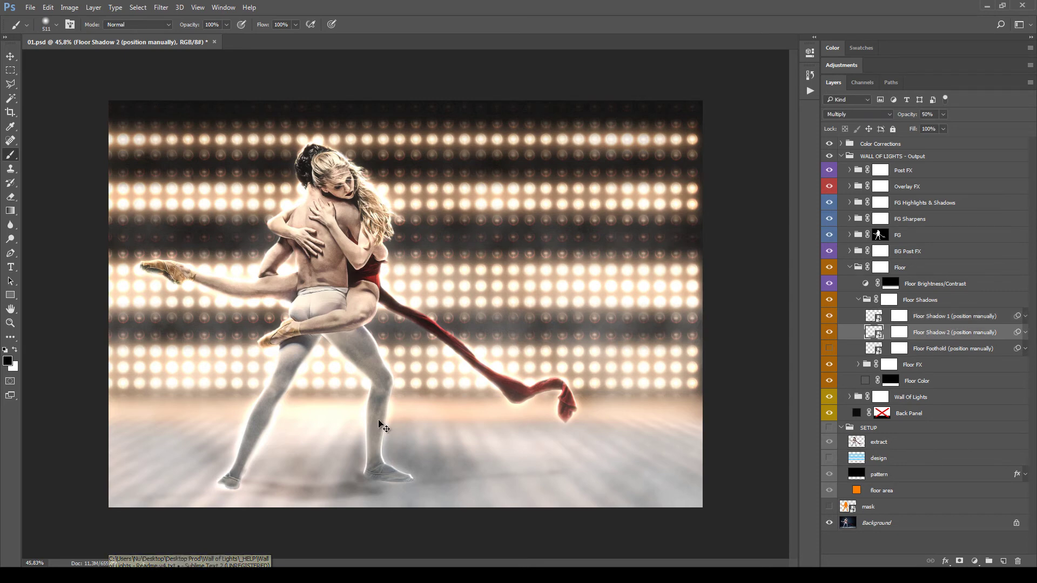
key(ctrl+t)
drag(511, 469, 566, 465)
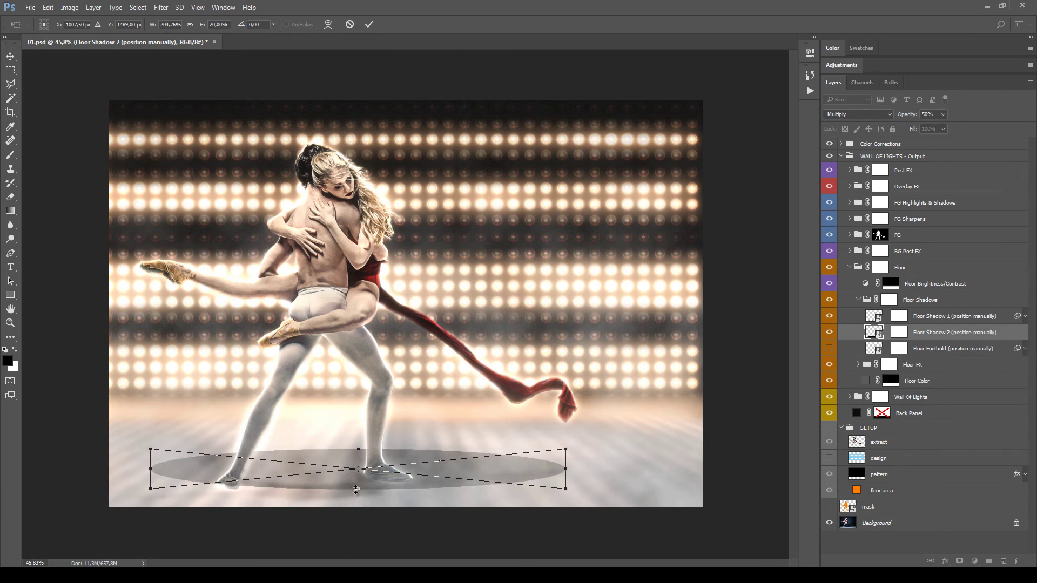
drag(358, 489, 356, 497)
key(Return)
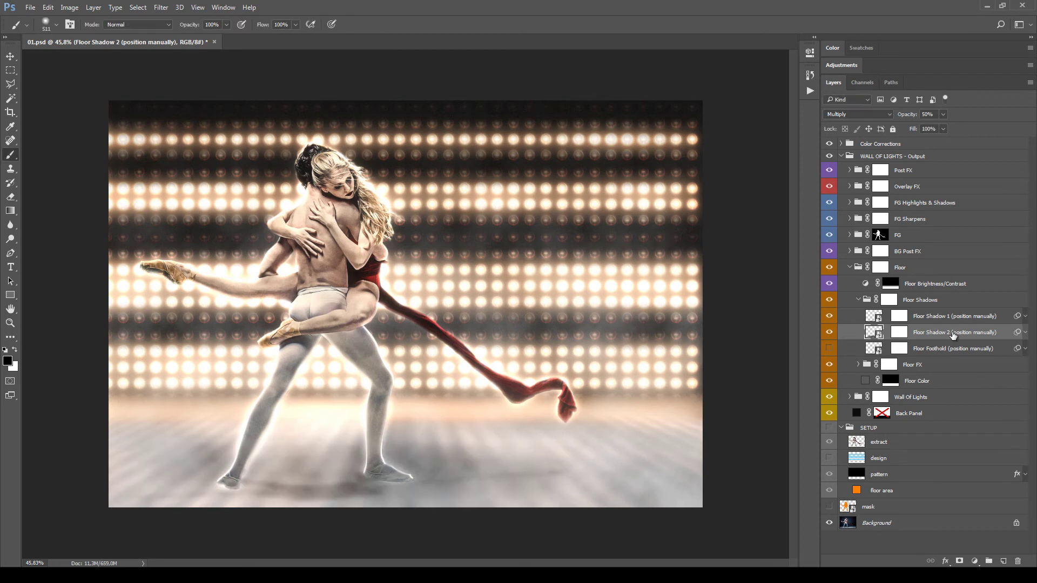
drag(941, 121, 946, 128)
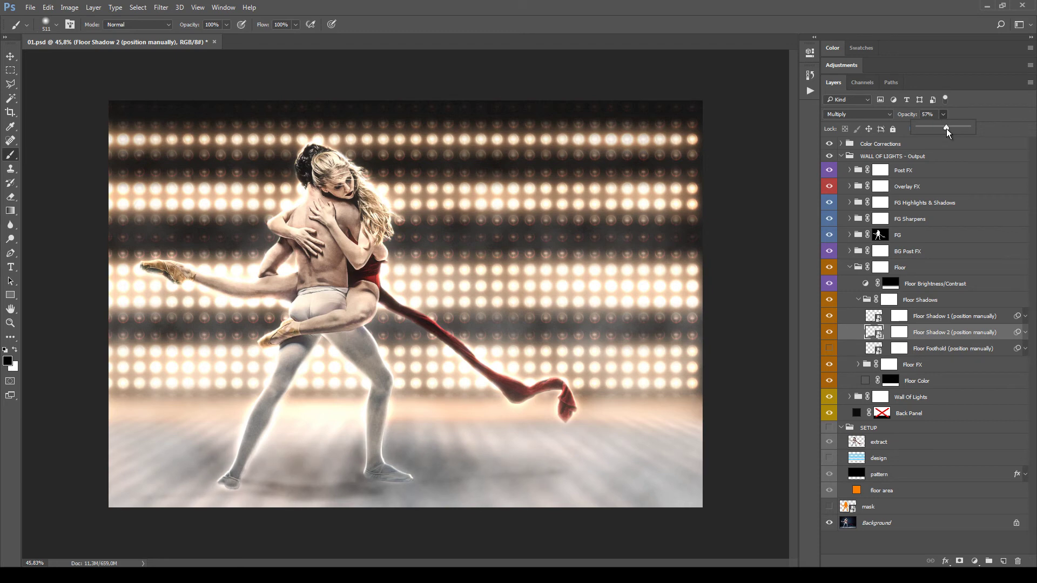
Step: Show the Floor Foothold layer and move it directly under the dancer's right-hand foot with Free Transform
key(ctrl+alt+f)
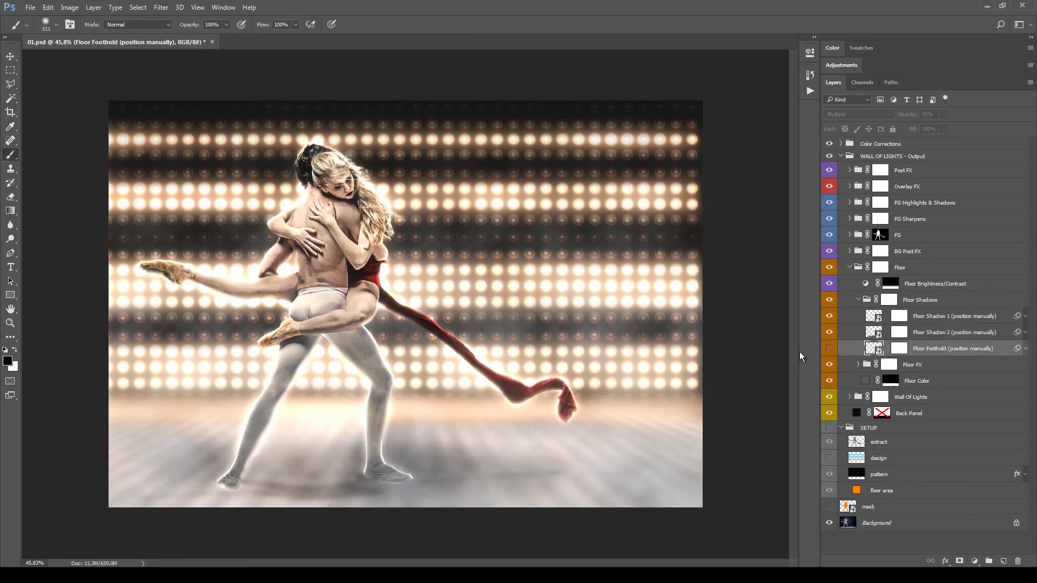
click(829, 349)
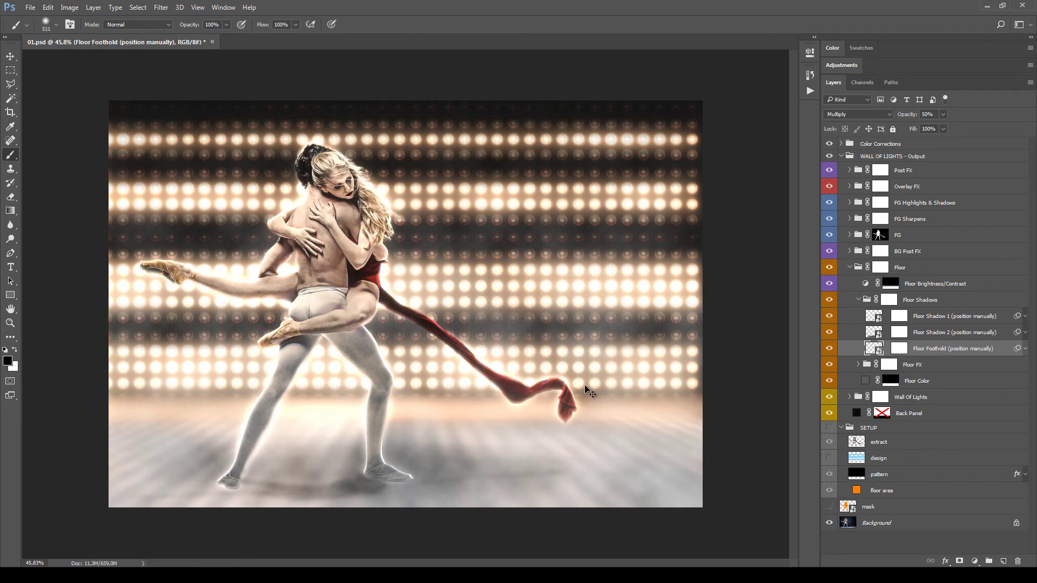
key(ctrl+t)
scroll(391, 471, up, 2)
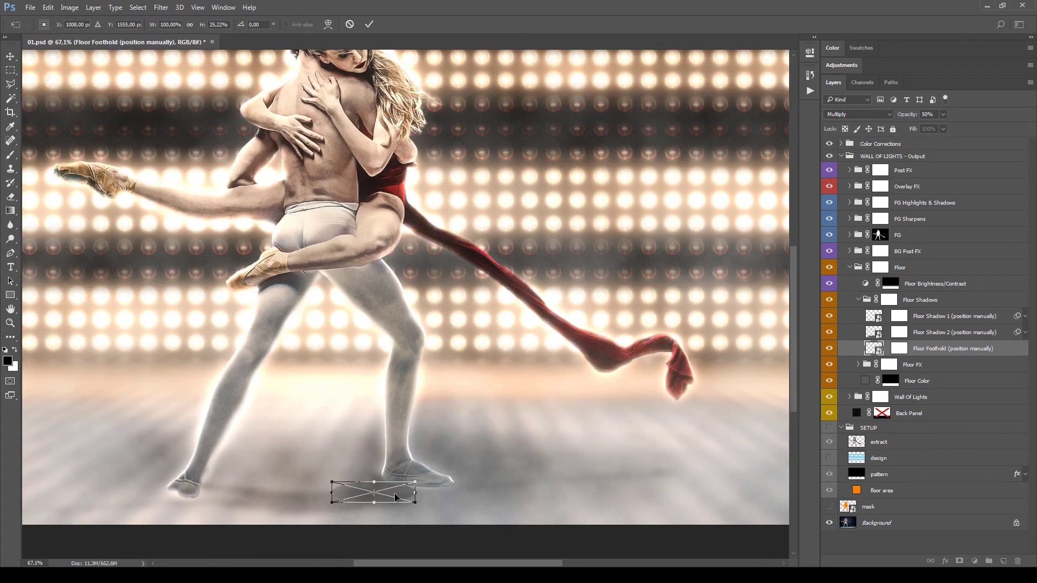
drag(401, 496, 439, 482)
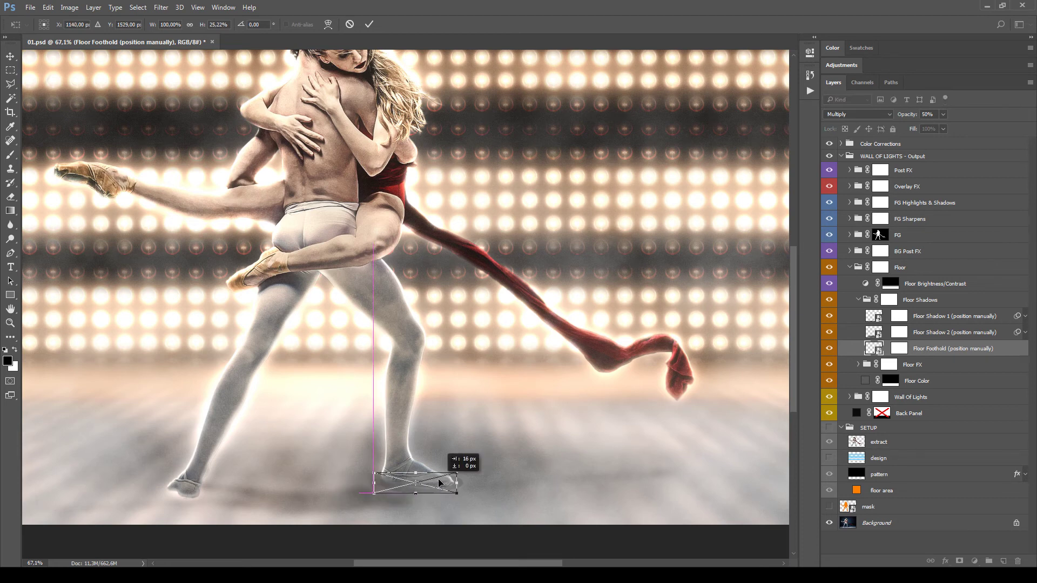
key(Return)
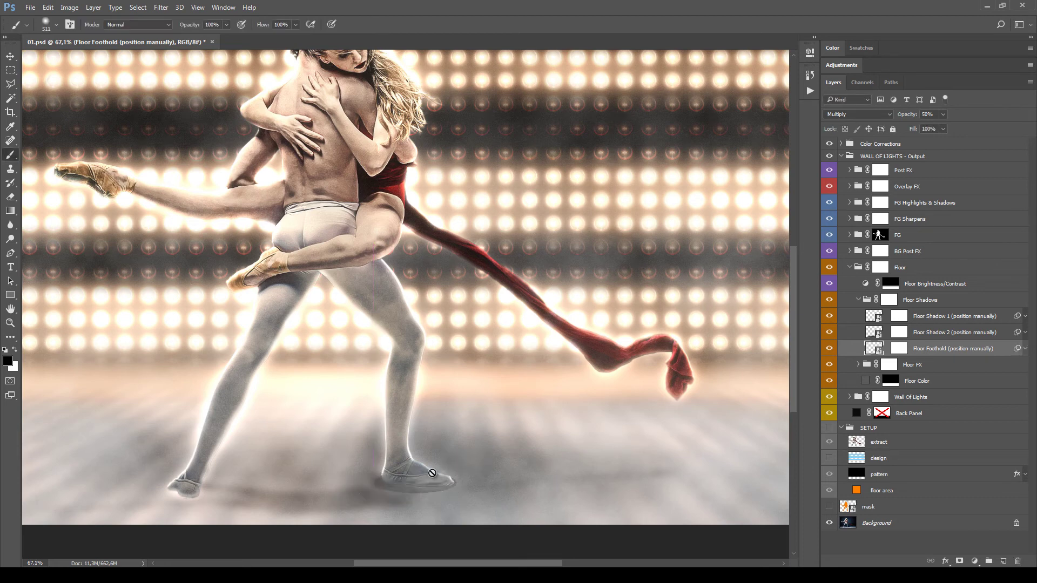
Step: Rotate Floor Foothold about 3.5° and resize it to fit the foot's sole, and set its opacity to 63%
scroll(432, 486, up, 1)
key(ctrl+t)
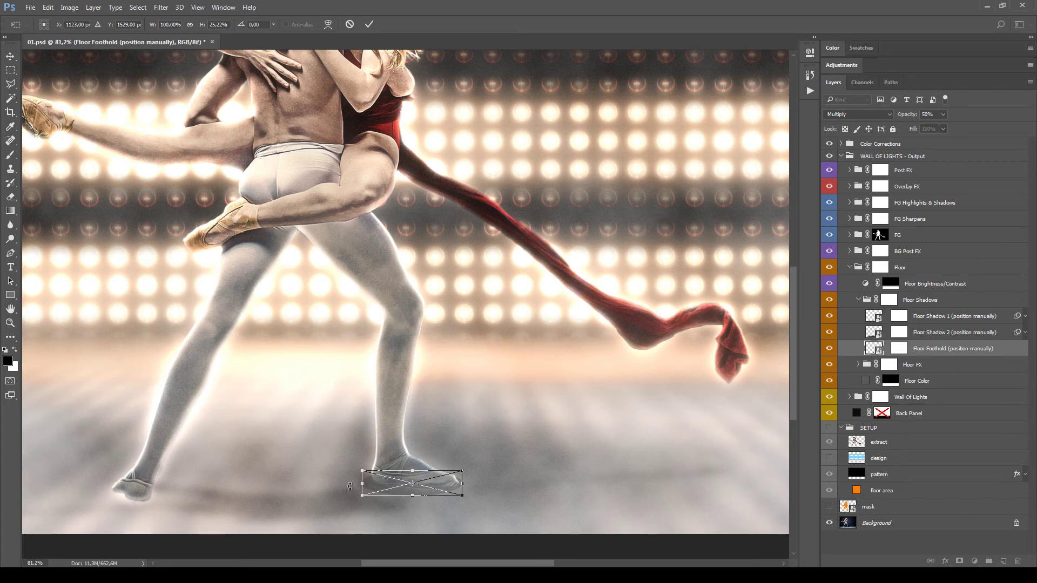
drag(349, 486, 349, 483)
drag(530, 489, 529, 488)
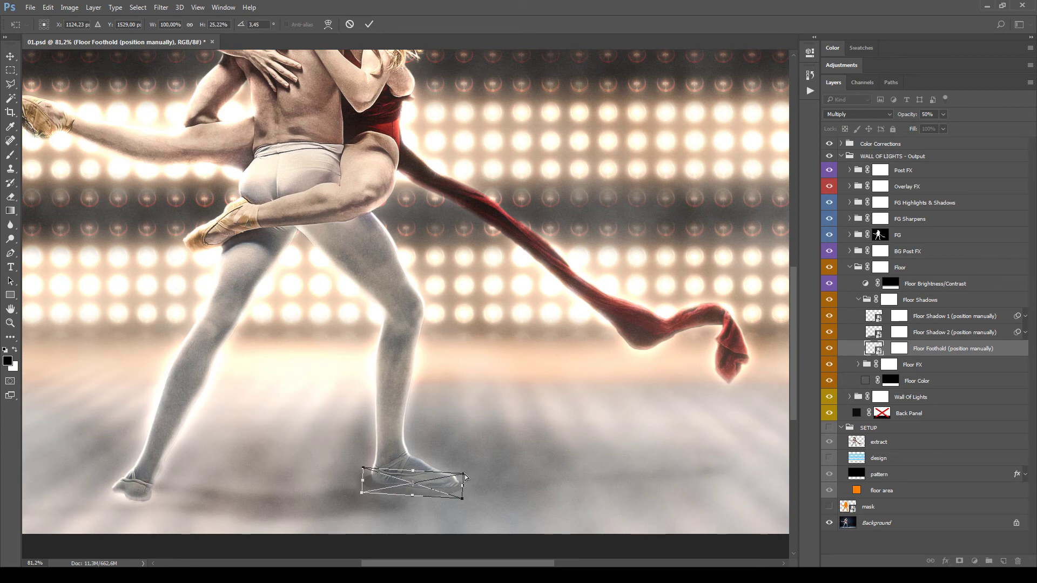
mouse_move(466, 476)
mouse_down()
mouse_move(469, 464)
mouse_move(493, 470)
mouse_up()
key(Return)
key(b)
key(ctrl+t)
key(Return)
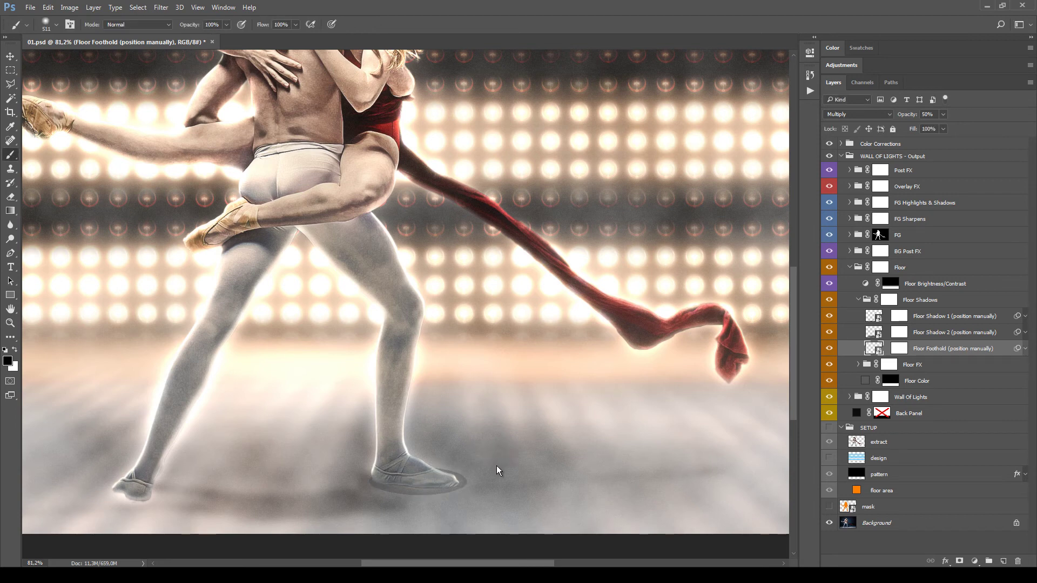
key(b)
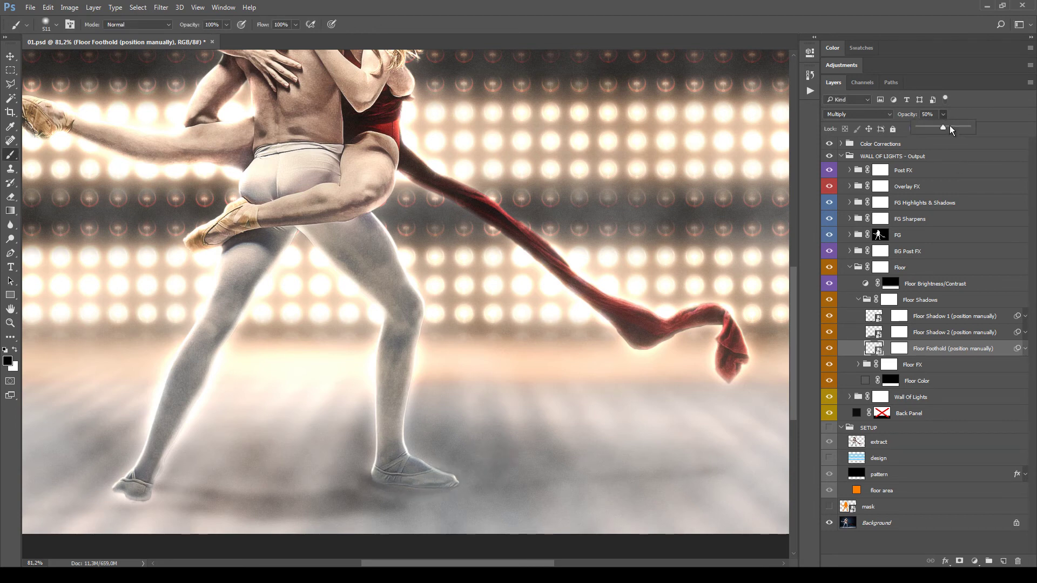
drag(953, 124, 949, 129)
Step: Duplicate Floor Foothold, place the copy below the original layer, and move it under the dancer's other foot
key(ctrl+j)
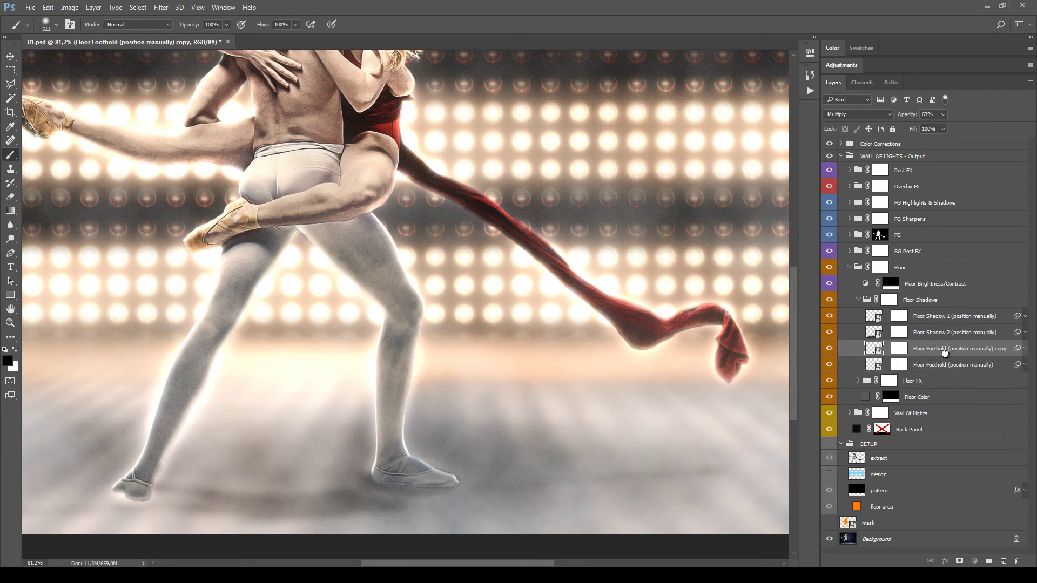
drag(944, 352, 947, 366)
key(v)
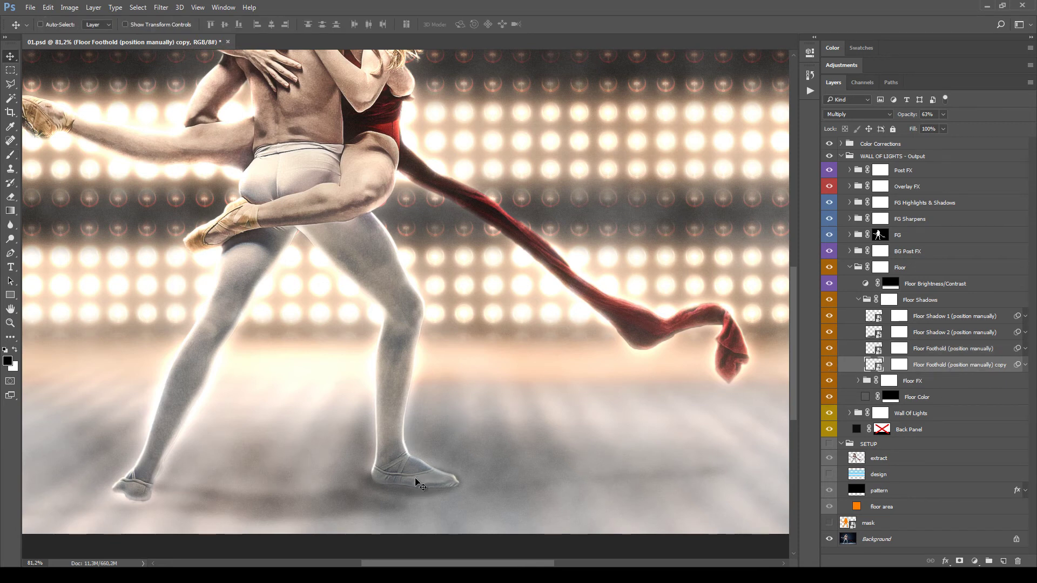
drag(297, 488, 146, 494)
Step: Transform the foothold copy to about 54% width, 21% height and -1.28° rotation so it fits the smaller foot
key(ctrl+t)
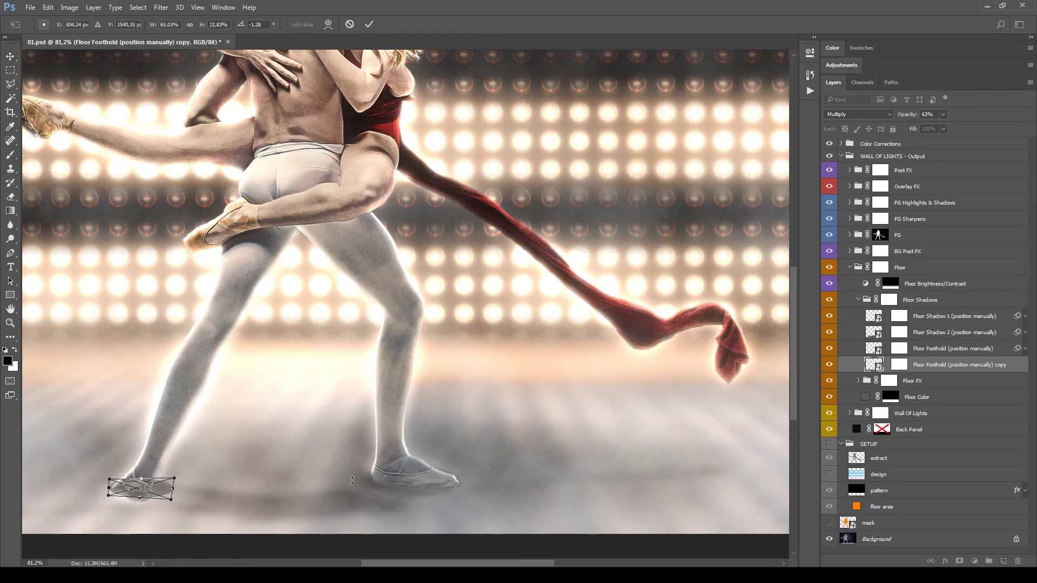
key(Return)
key(ctrl+t)
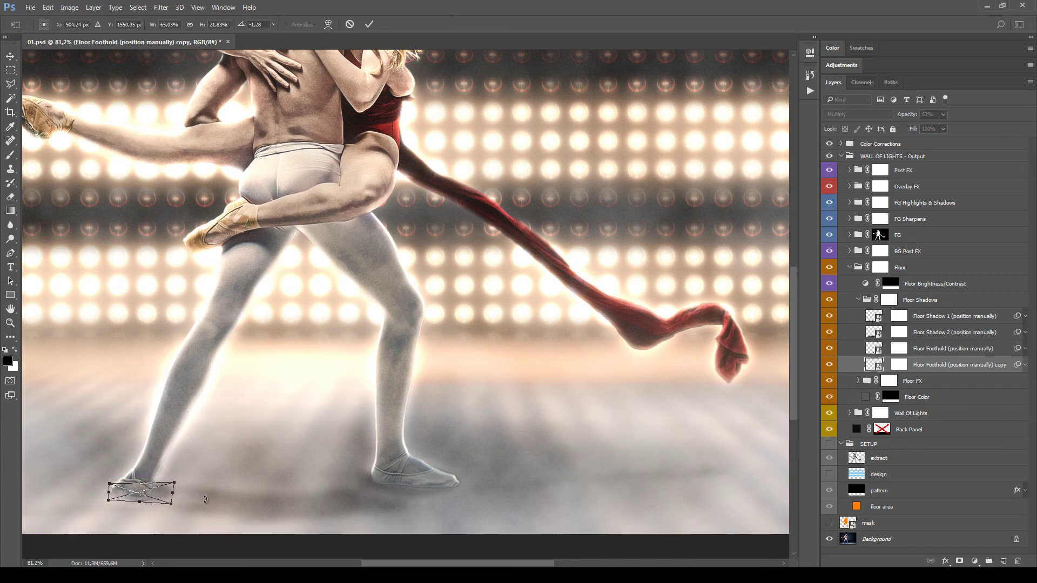
drag(162, 491, 156, 487)
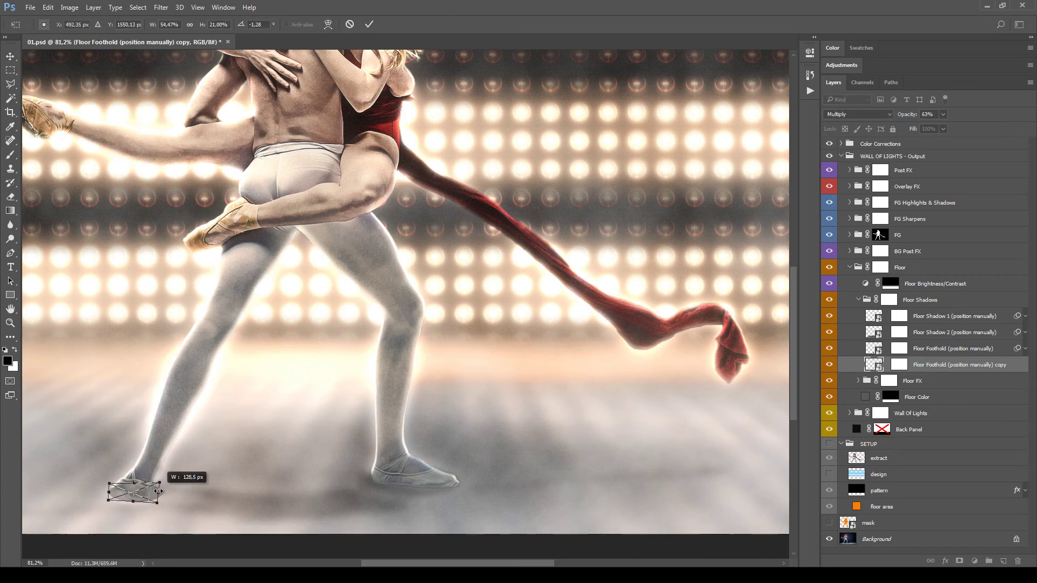
key(Return)
Step: Select and collapse the Floor Shadows group, and return to the Brush tool
key(alt+bracketleft)
key(alt+bracketleft)
key(alt+bracketleft)
key(alt+bracketleft)
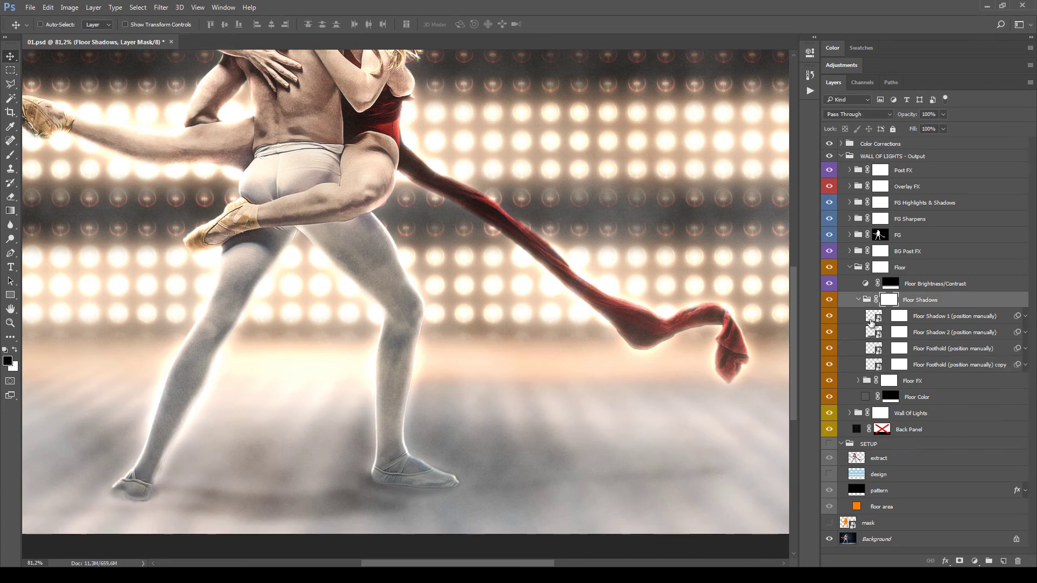
click(859, 299)
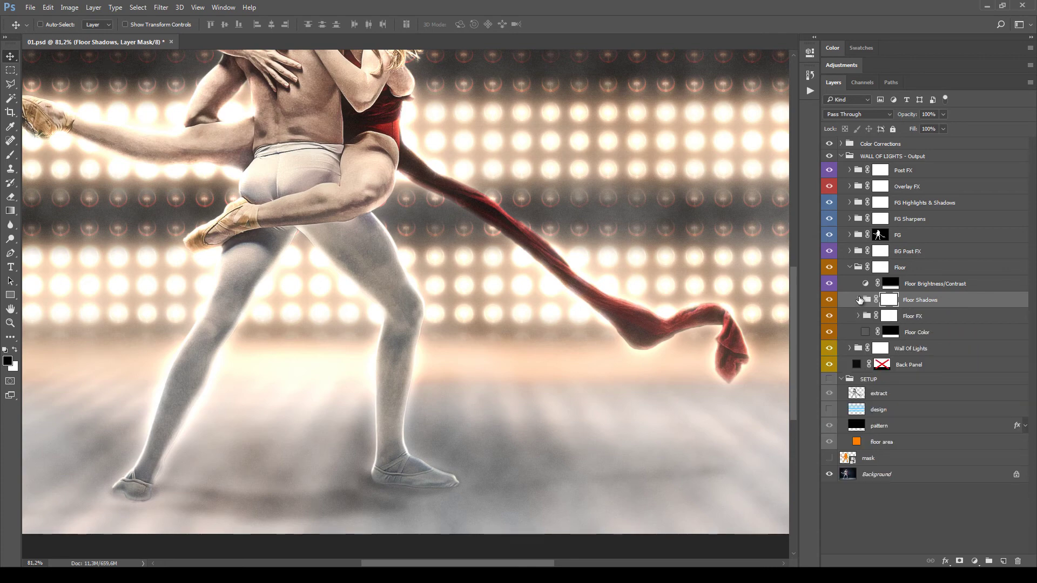
key(ctrl+0)
key(b)
Step: Set the Brightness of the Floor Brightness/Contrast adjustment to 1 and collapse the Floor group
click(950, 289)
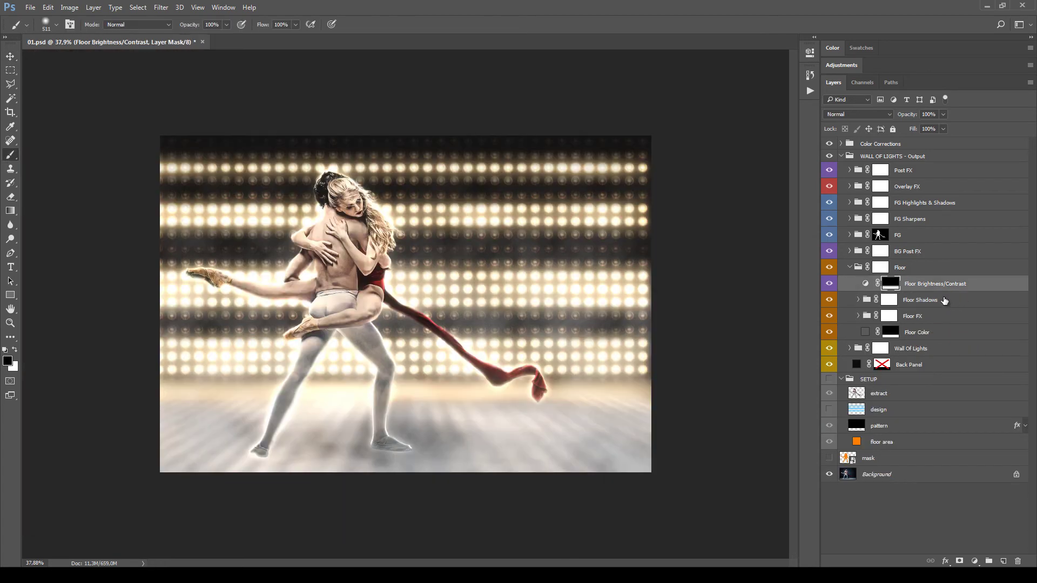
click(865, 284)
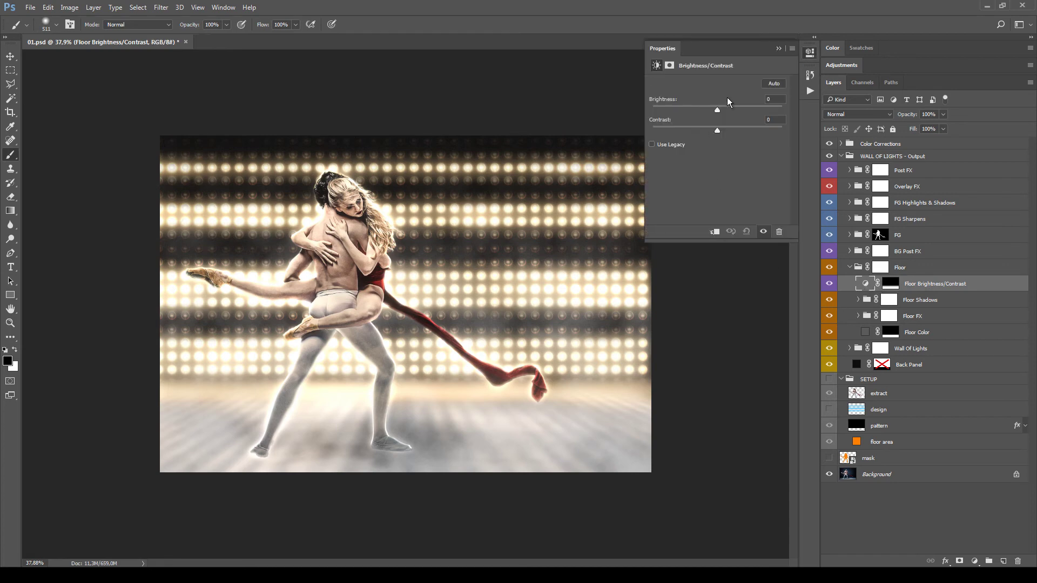
mouse_move(717, 109)
mouse_down()
mouse_move(733, 112)
mouse_move(674, 115)
mouse_move(718, 118)
mouse_up()
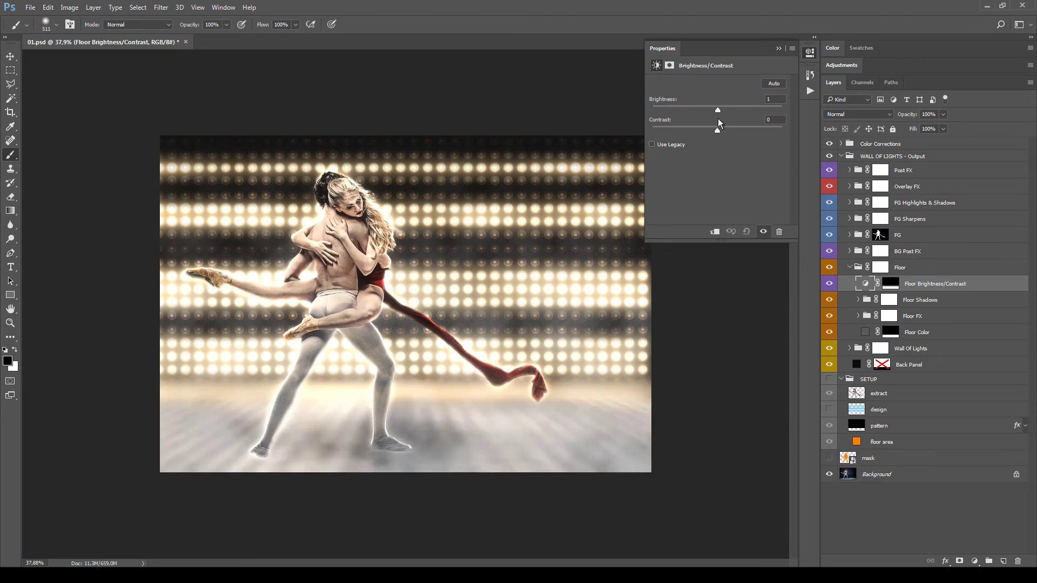
click(932, 268)
click(849, 267)
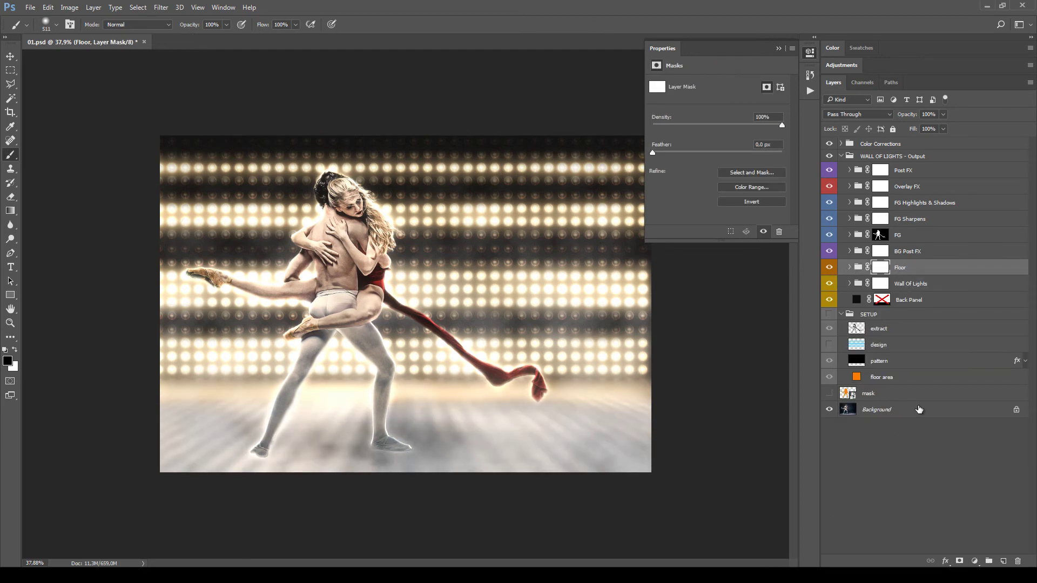
Step: Expand the BG Post FX group and try out the input sliders of the BG Levels adjustment
key(alt+bracketright)
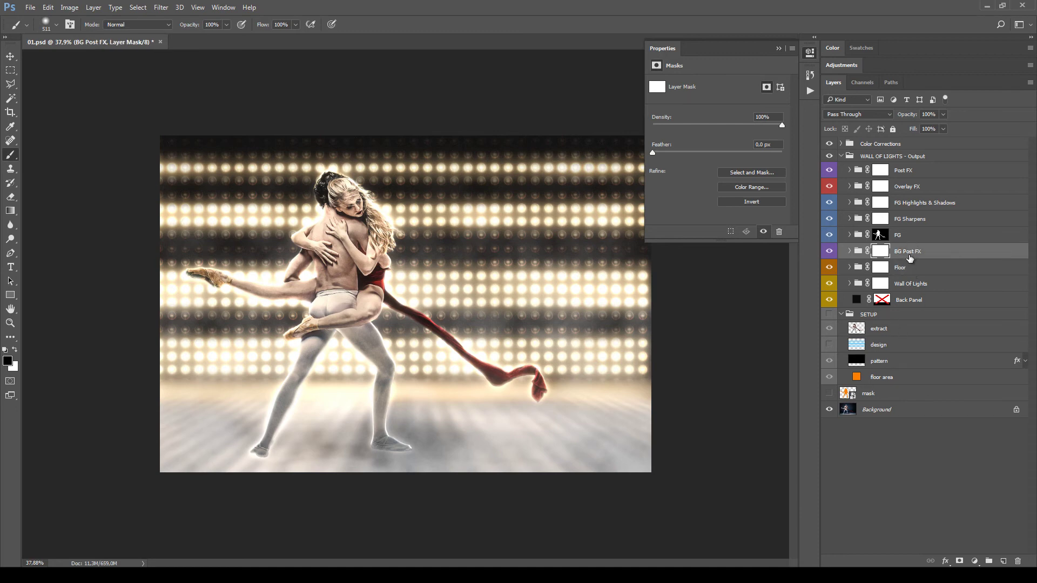
click(849, 251)
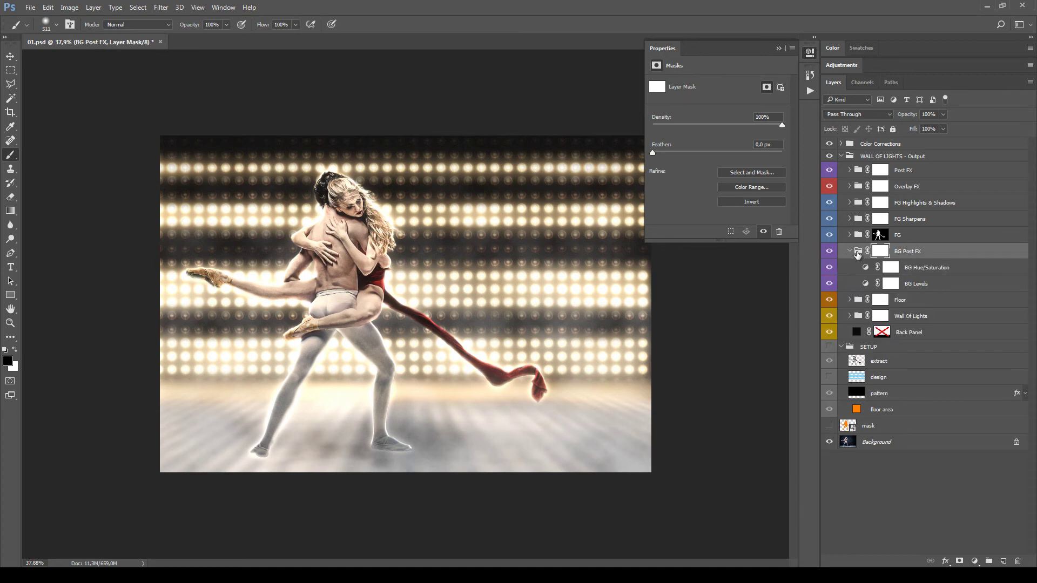
click(918, 285)
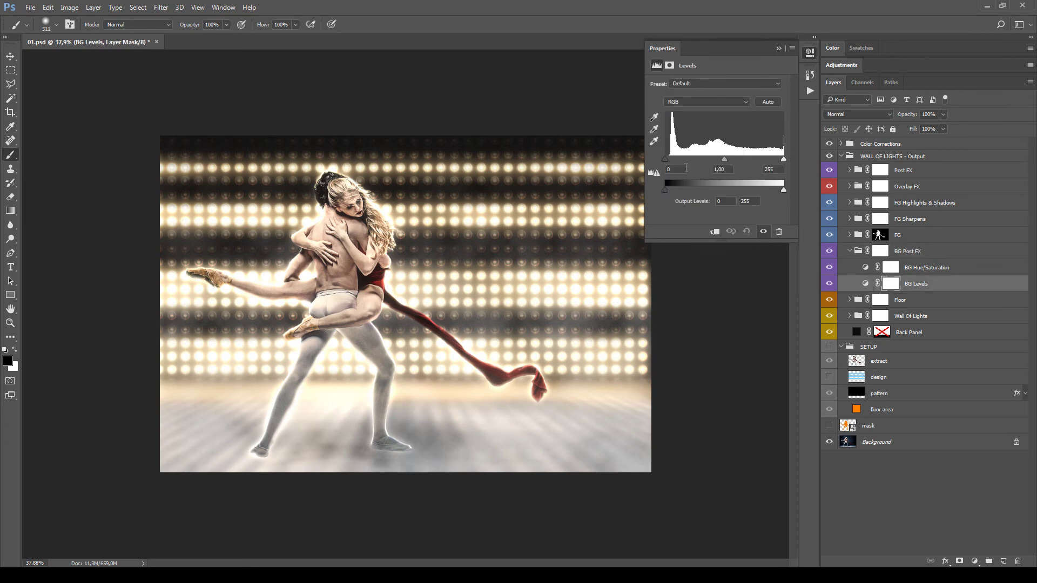
drag(664, 161, 723, 159)
Step: Set the BG Hue/Saturation hue to -10, raise its saturation slightly, and collapse the BG Post FX group
click(961, 269)
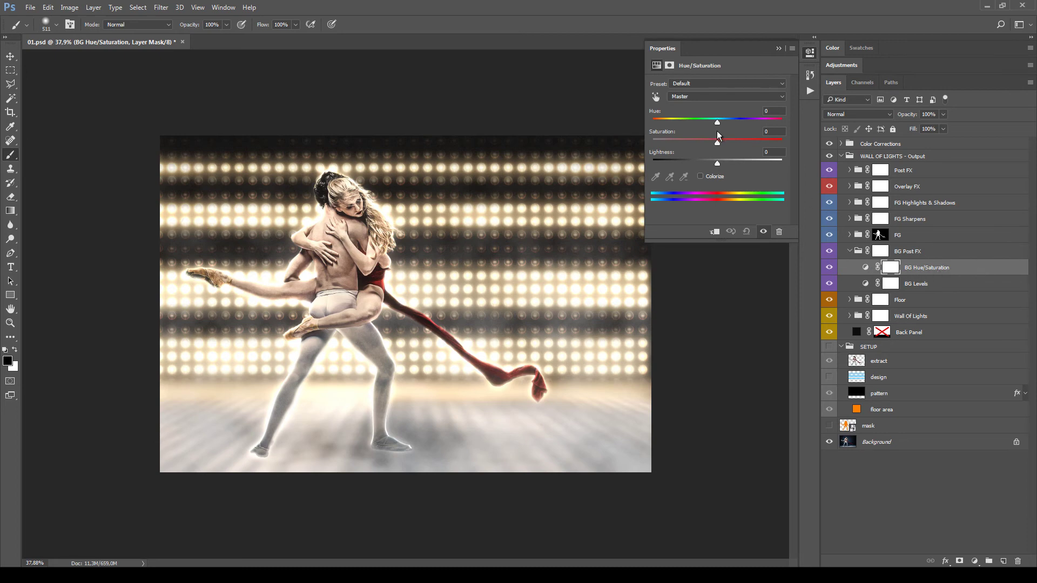
mouse_move(705, 123)
mouse_down()
mouse_move(682, 123)
mouse_move(749, 129)
mouse_move(710, 126)
mouse_up()
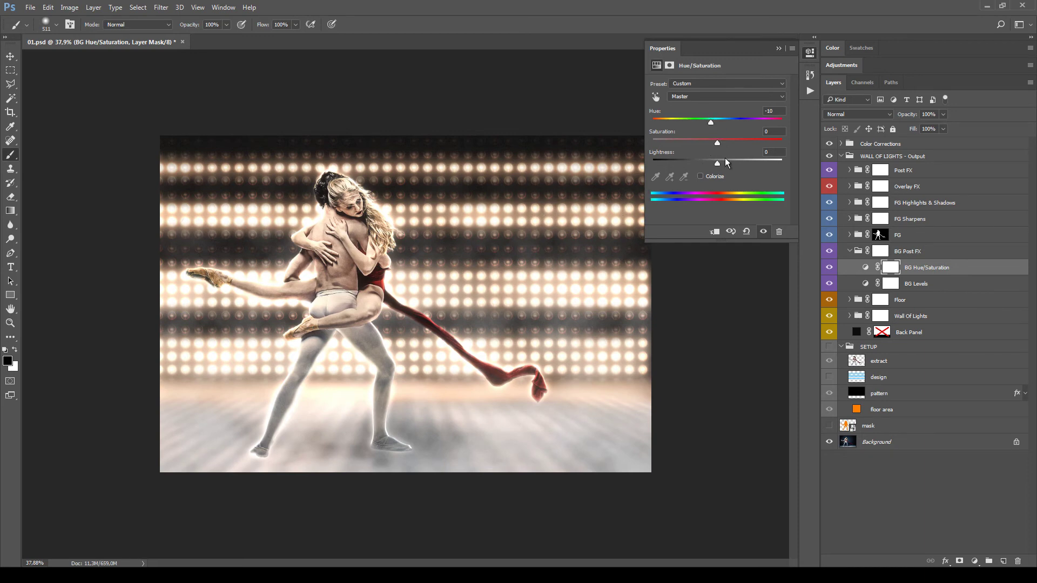
mouse_move(736, 146)
mouse_down()
mouse_move(717, 147)
mouse_move(729, 143)
mouse_up()
click(856, 252)
click(849, 251)
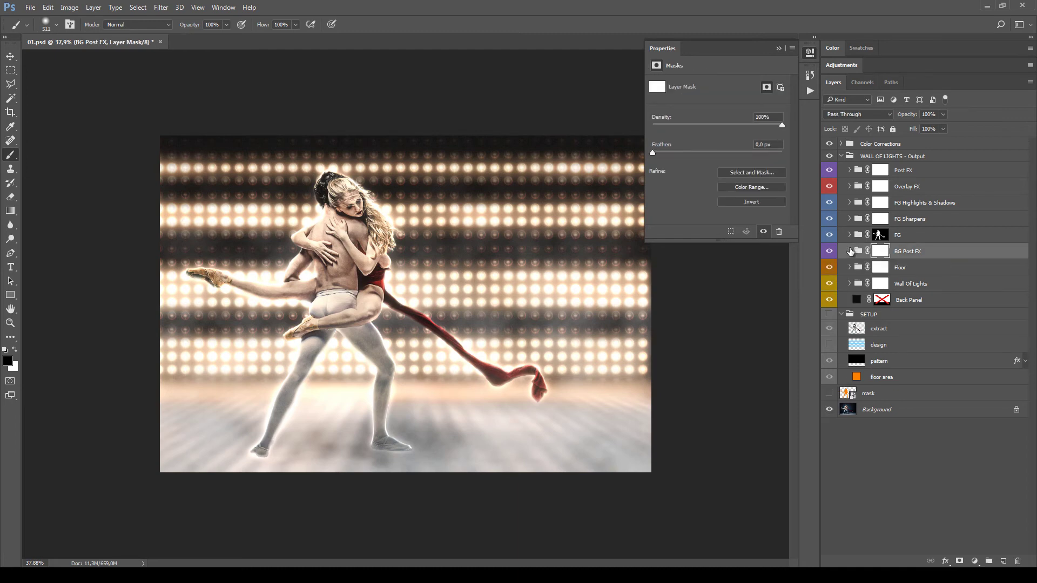
Step: Expand the FG group and toggle the FG Main layer's visibility to compare the dancers with and without it
click(925, 236)
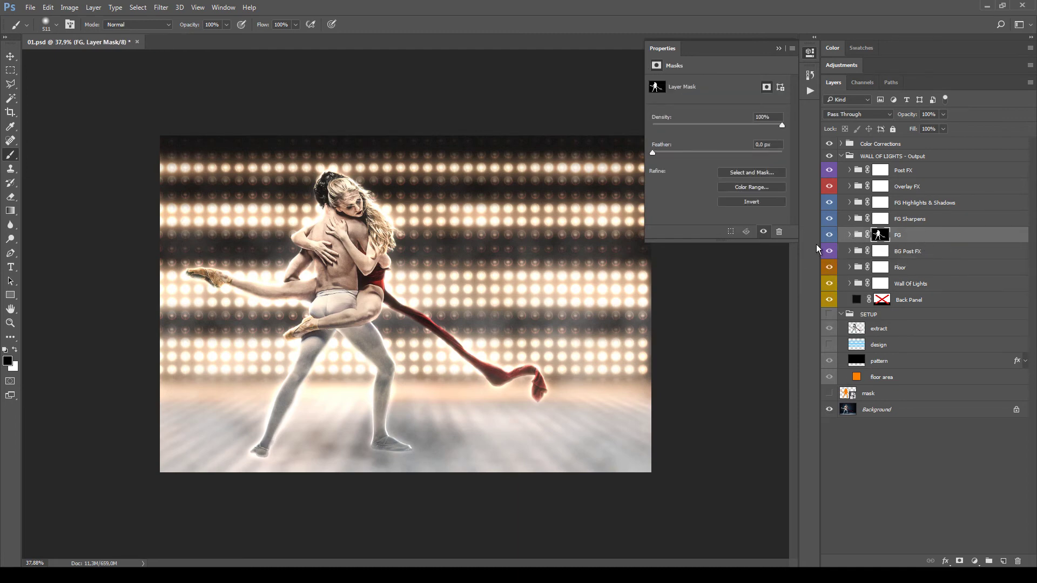
click(848, 236)
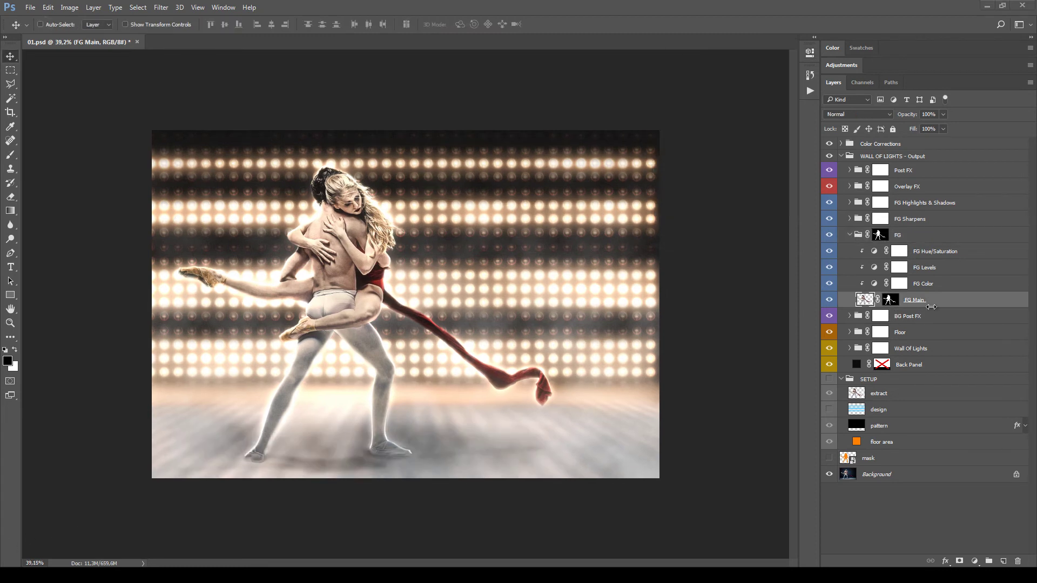
click(828, 301)
click(829, 301)
click(829, 301)
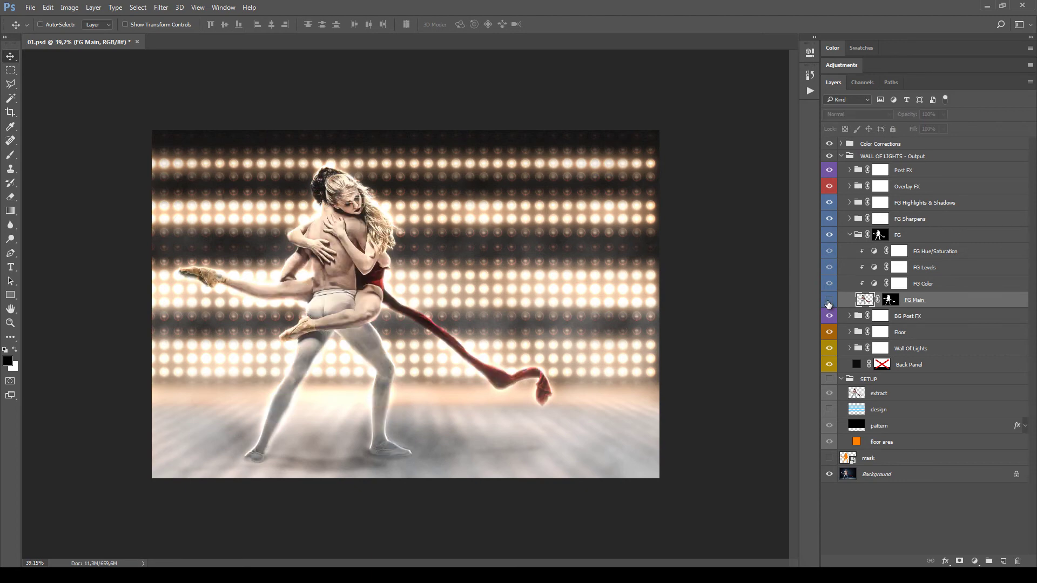
click(829, 300)
click(829, 301)
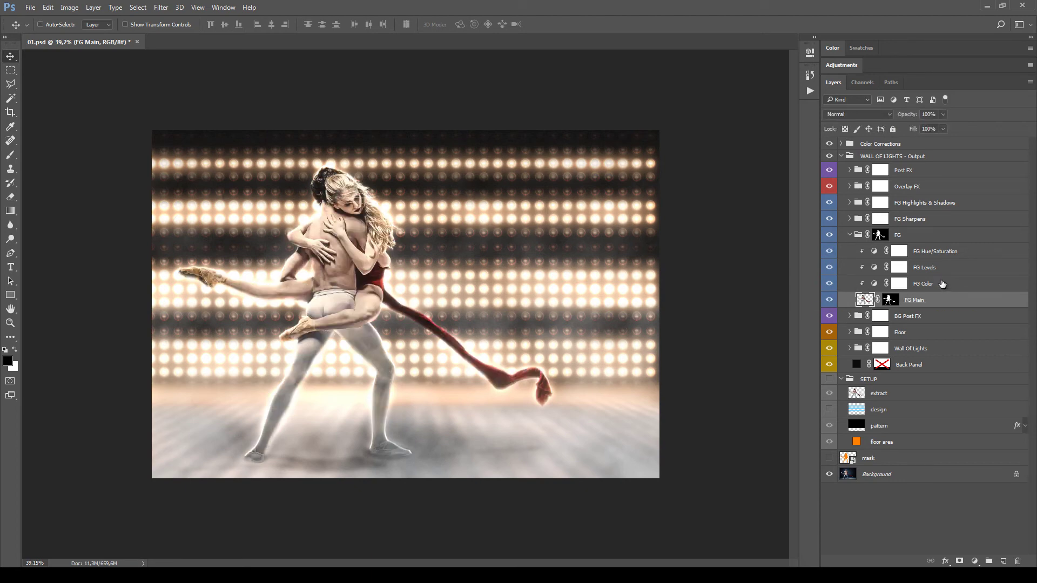
Step: Go through the FG Color, FG Levels and FG Hue/Saturation adjustment layers in the FG group
click(924, 286)
click(932, 267)
click(935, 254)
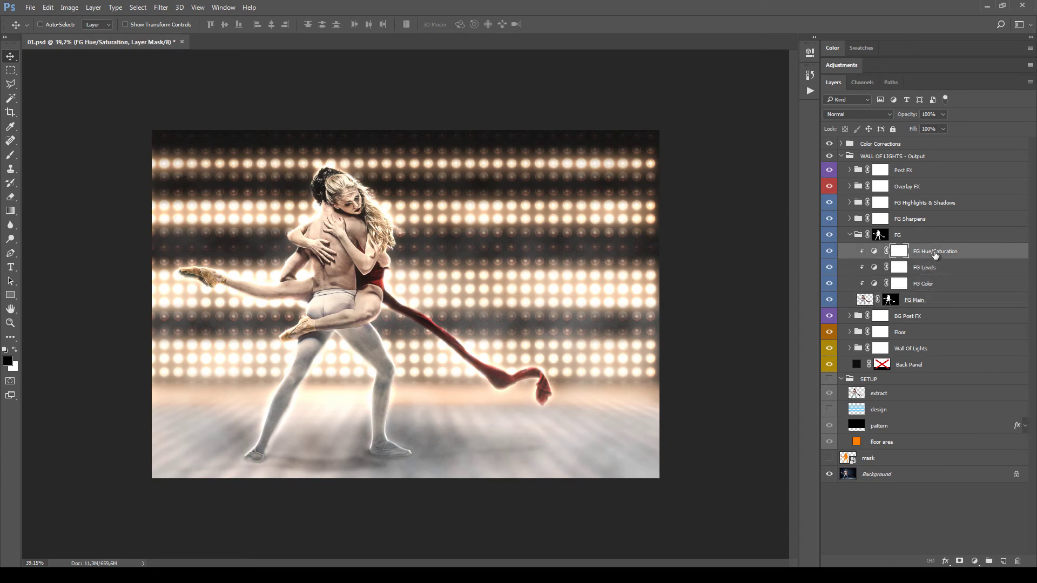
Step: Release the FG Hue/Saturation layer from its clipping mask and create the clipping mask again
click(926, 285)
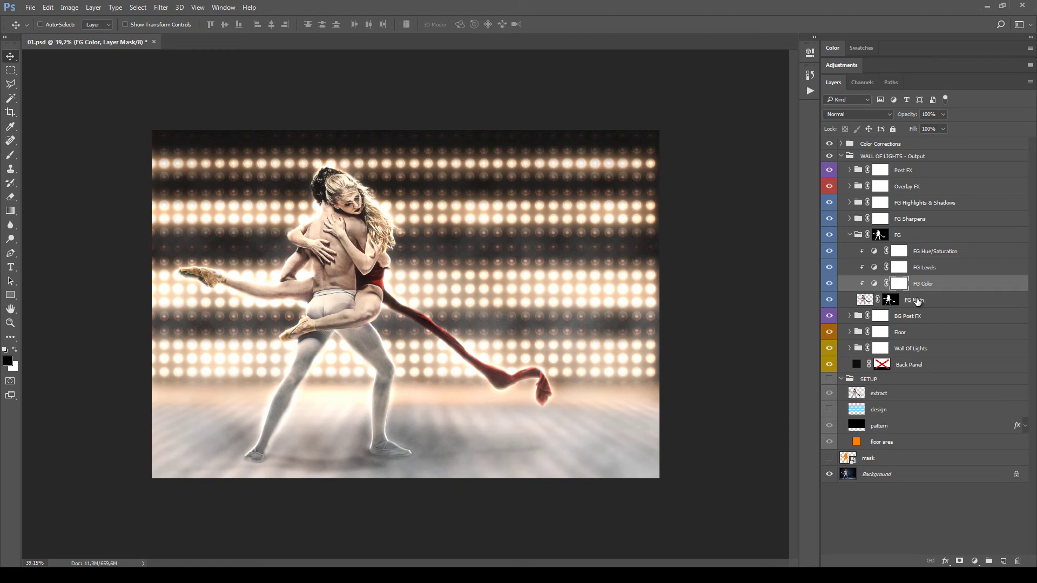
click(928, 258)
key(ctrl+alt+g)
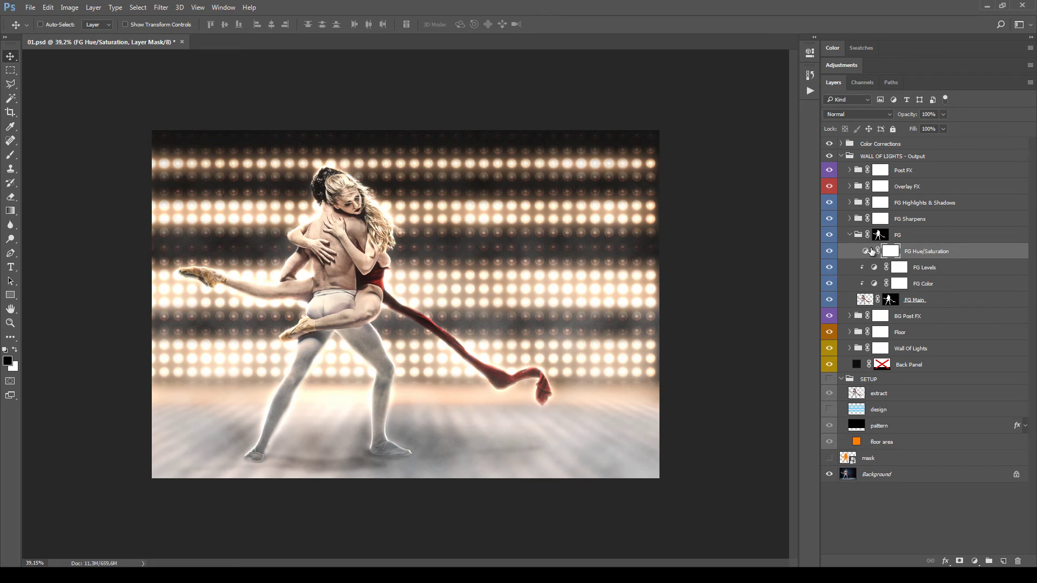
right_click(941, 251)
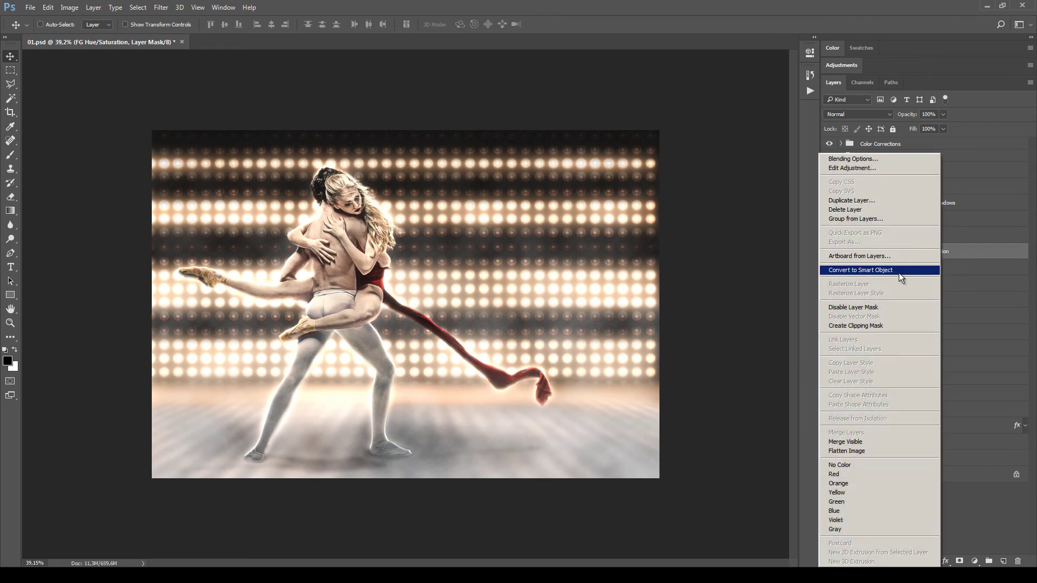
click(879, 324)
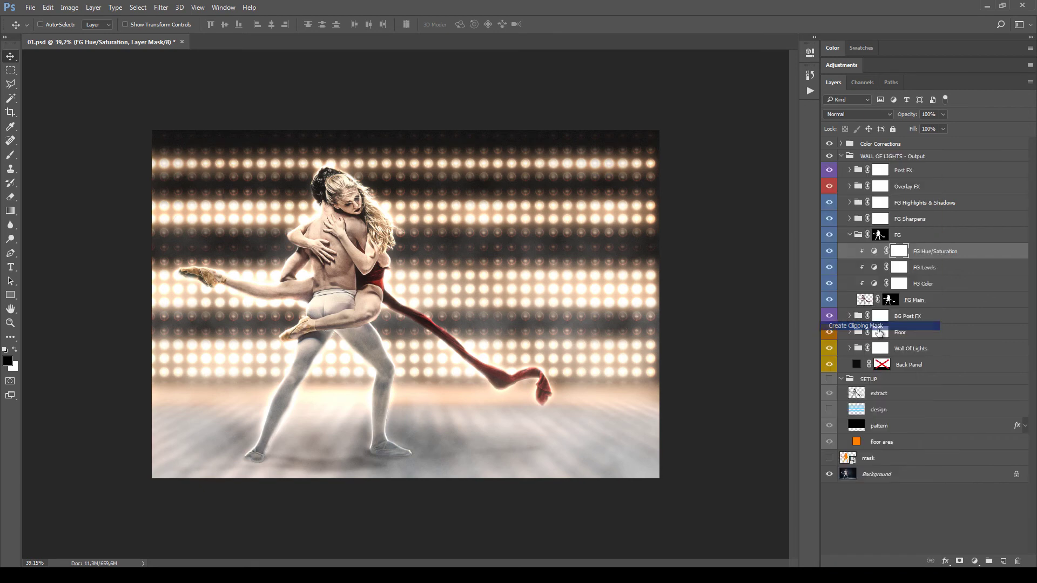
Step: Toggle the FG Main layer's visibility to compare the dancers, and view its layer mask on its own
click(953, 294)
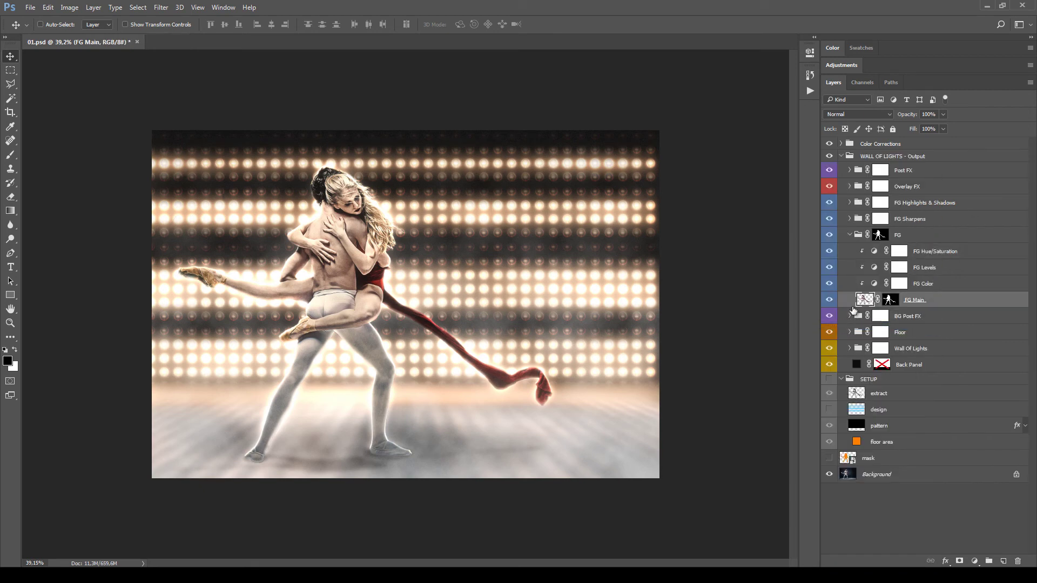
click(829, 301)
click(829, 300)
key(ctrl+plus)
key(ctrl+0)
click(890, 300)
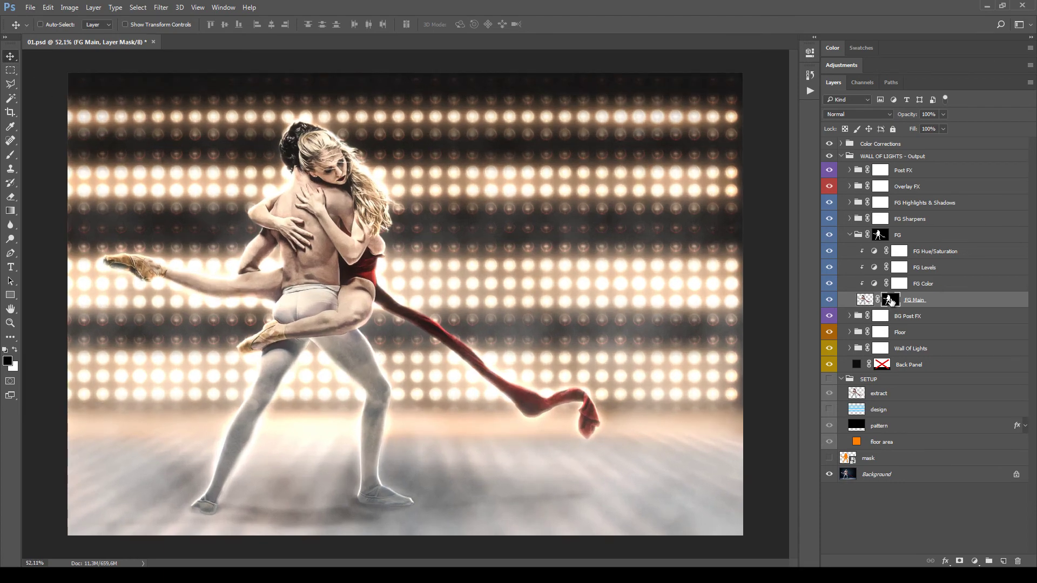
alt+click(890, 299)
alt+click(889, 301)
Step: Check the FG Color photo filter settings against the BG Hue/Saturation settings in the BG Post FX group
click(927, 284)
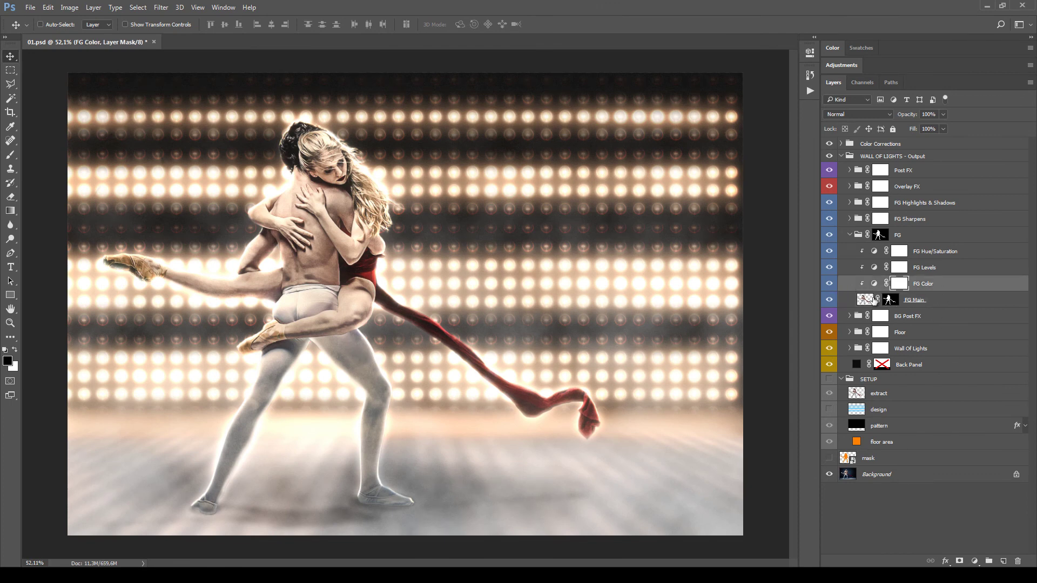
double_click(874, 285)
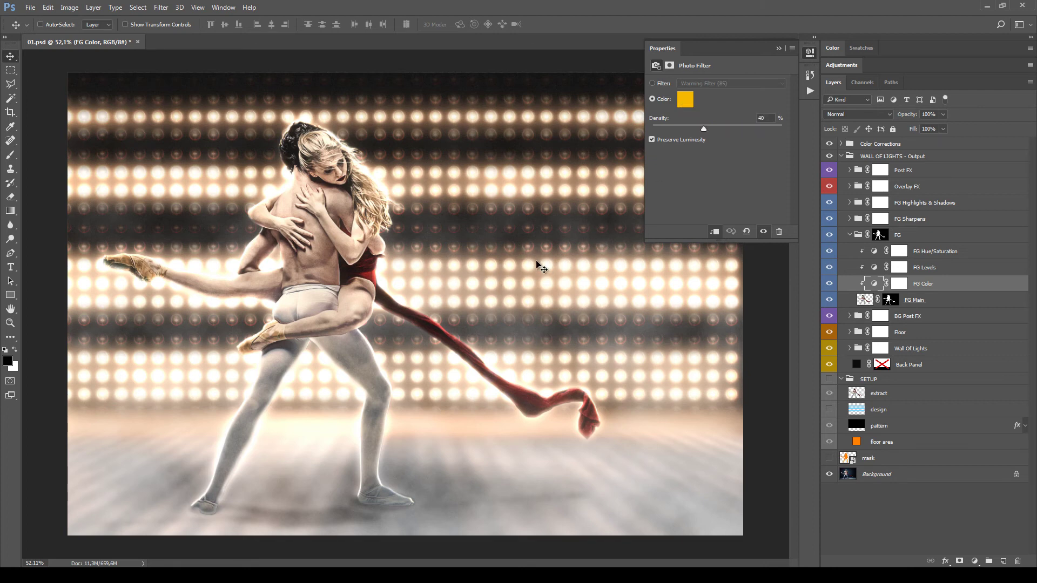
click(850, 317)
click(937, 334)
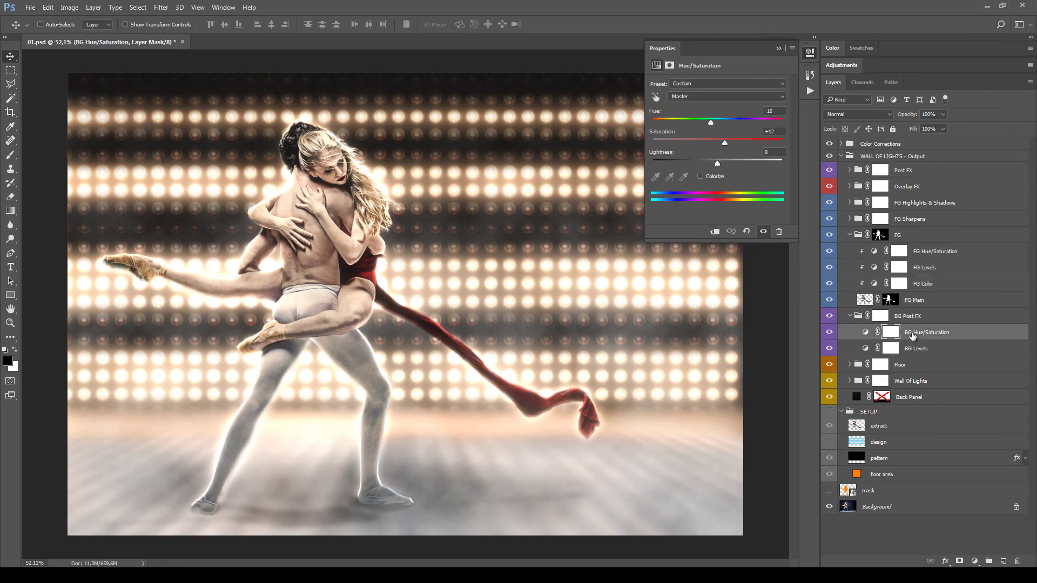
click(849, 316)
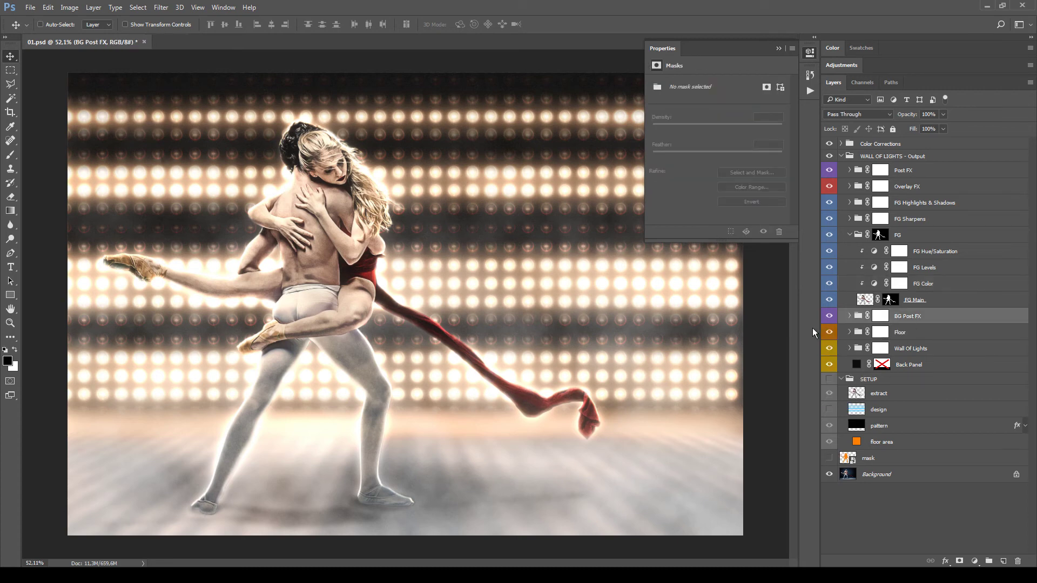
Step: Try out a blue color for the FG Color photo filter and cancel the color change
click(899, 283)
click(875, 283)
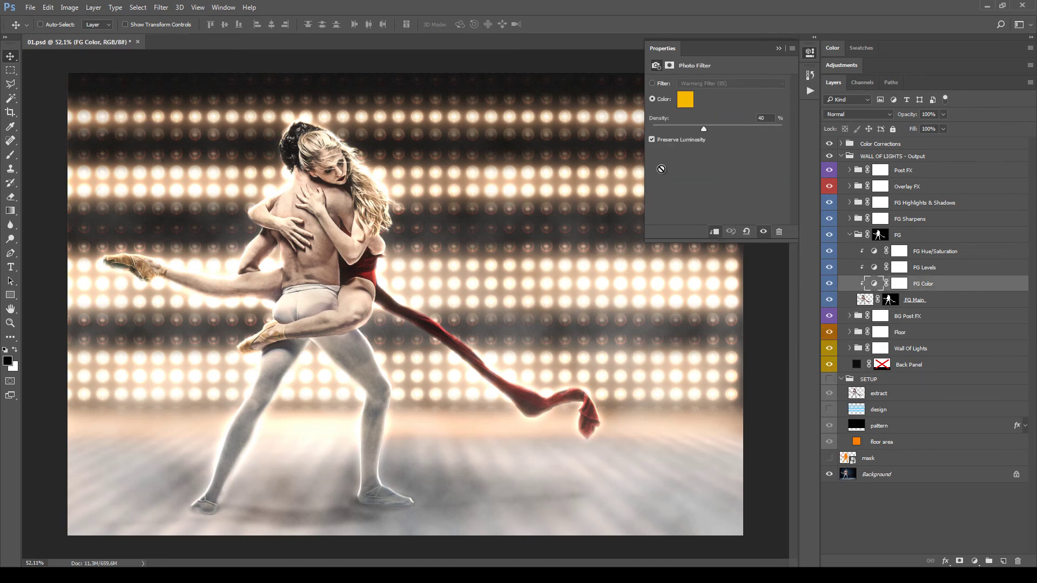
click(684, 100)
click(510, 257)
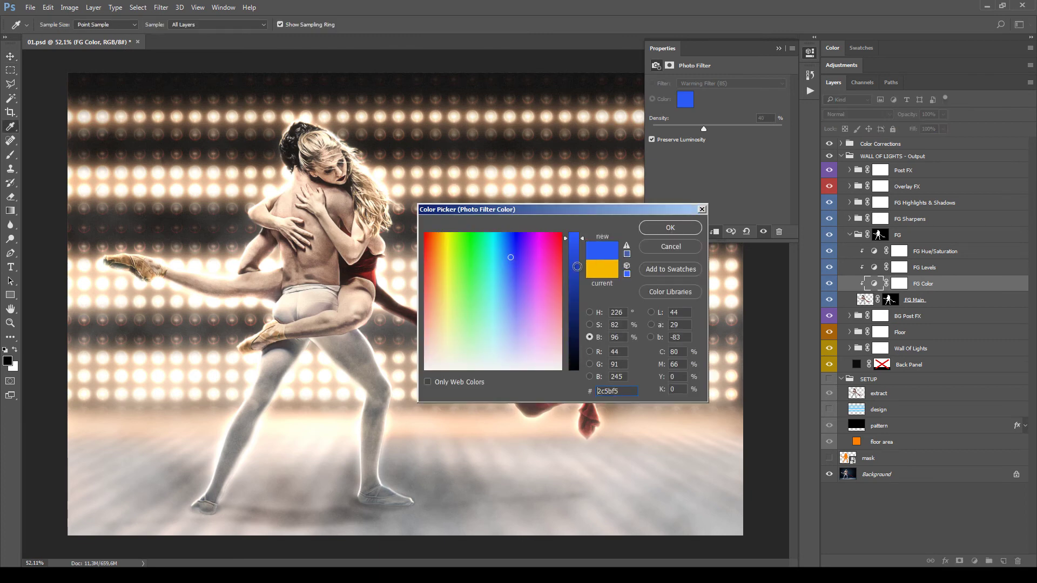
mouse_move(518, 267)
mouse_down()
mouse_move(497, 265)
mouse_move(507, 249)
mouse_up()
click(681, 250)
Step: Toggle the FG Levels layer repeatedly to compare its effect on the dancers, and check the FG Hue/Saturation settings
click(845, 268)
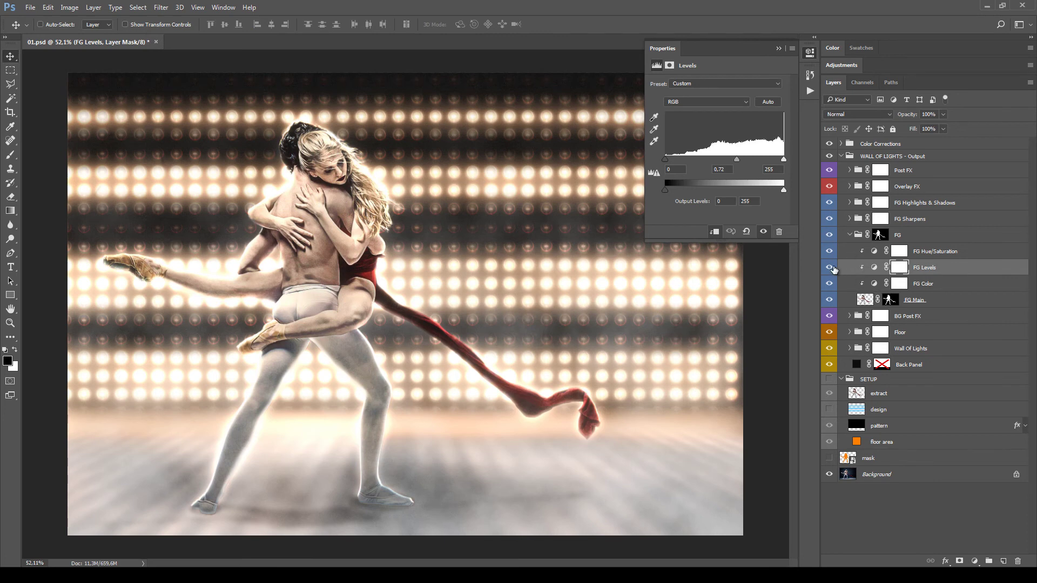
click(831, 269)
click(832, 268)
click(831, 269)
click(831, 268)
click(832, 268)
click(831, 269)
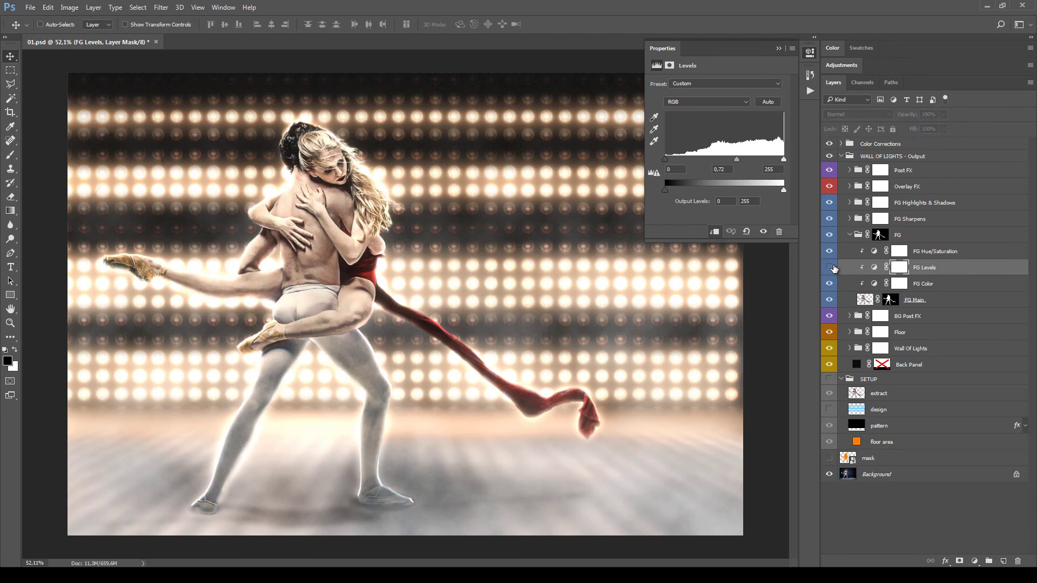
click(831, 269)
click(832, 269)
click(996, 258)
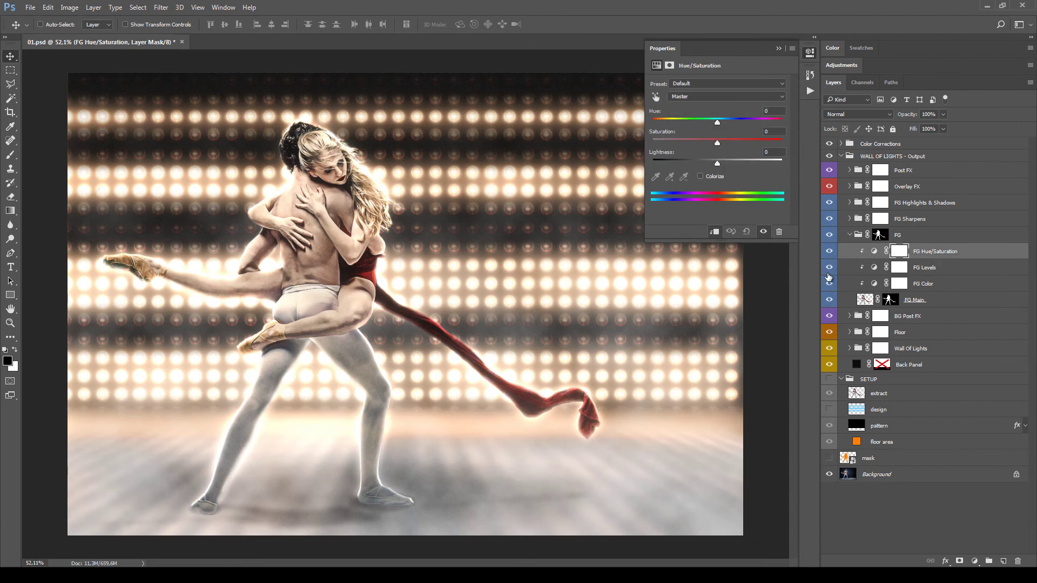
click(829, 255)
Step: View the FG group's layer mask on its own, return to the image, and collapse the group
click(880, 235)
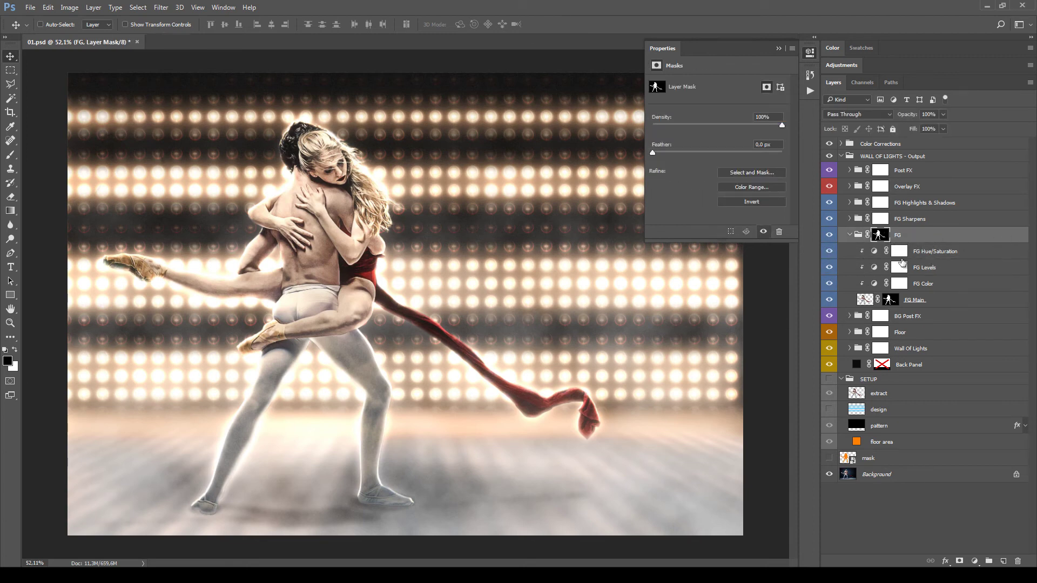
alt+click(879, 238)
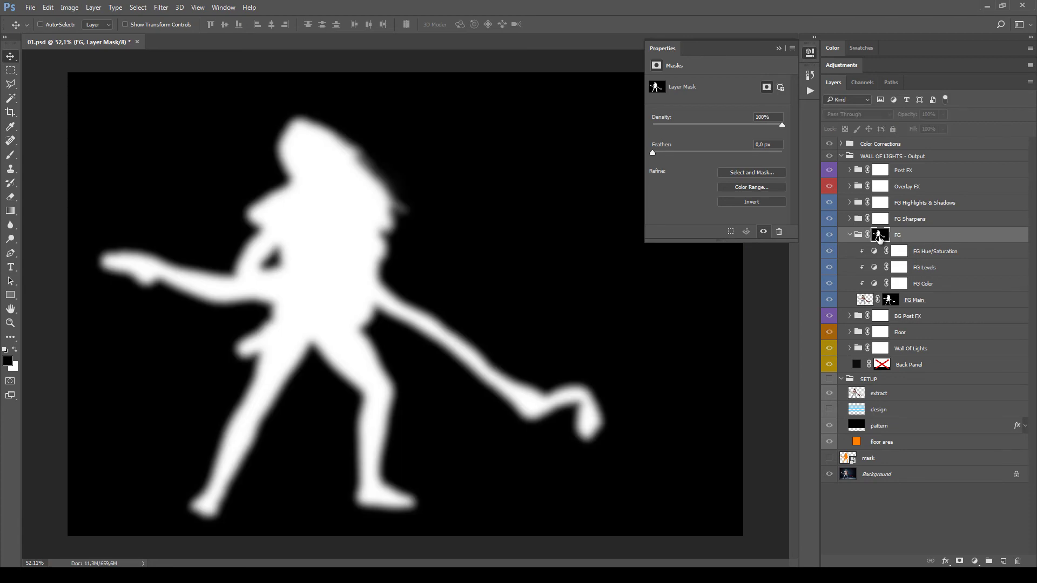
alt+click(879, 236)
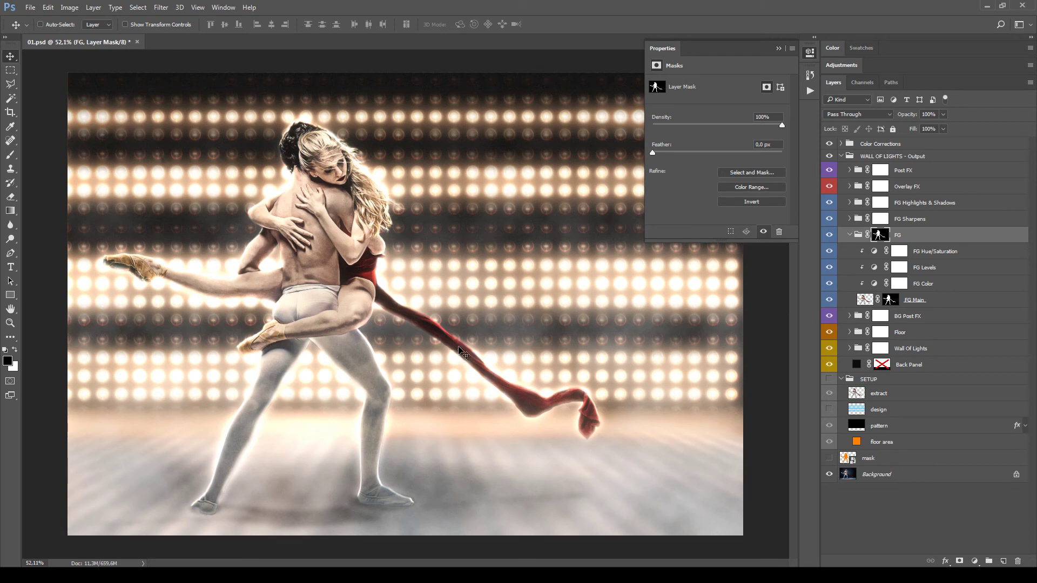
click(850, 235)
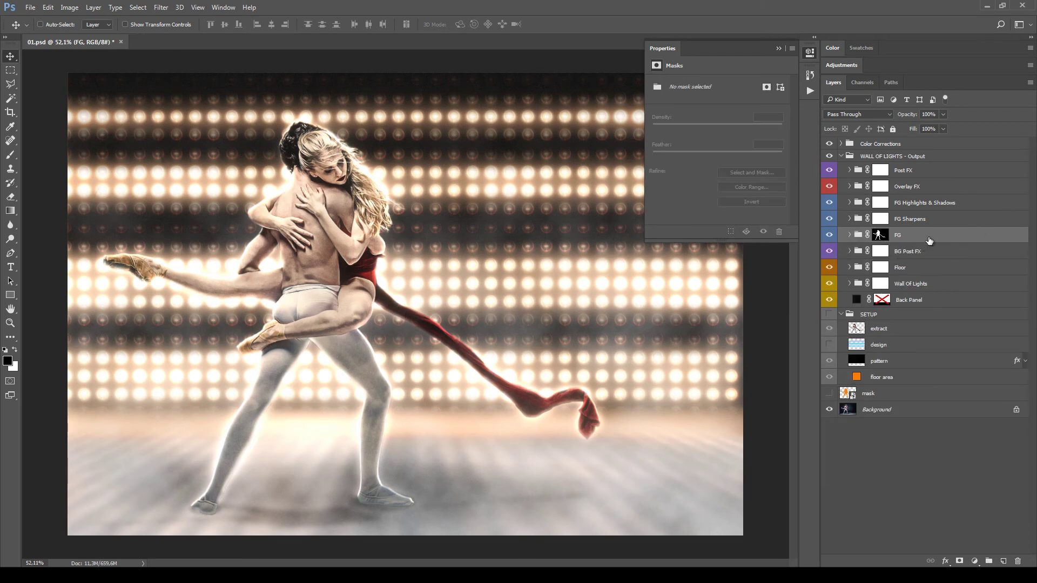
Step: Toggle the FG Sharpens group's visibility to compare the dancers with and without sharpening
click(880, 218)
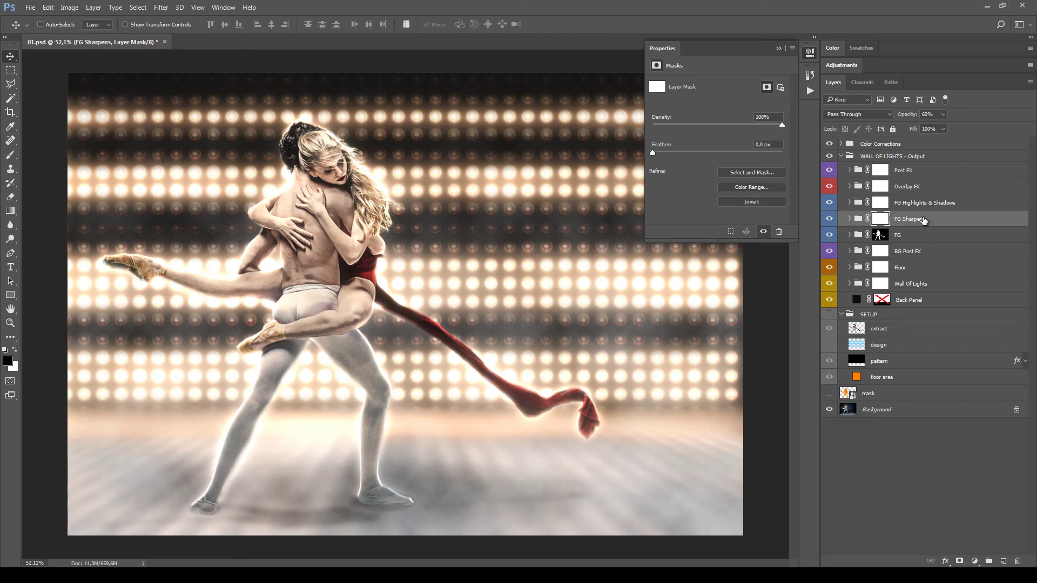
click(829, 219)
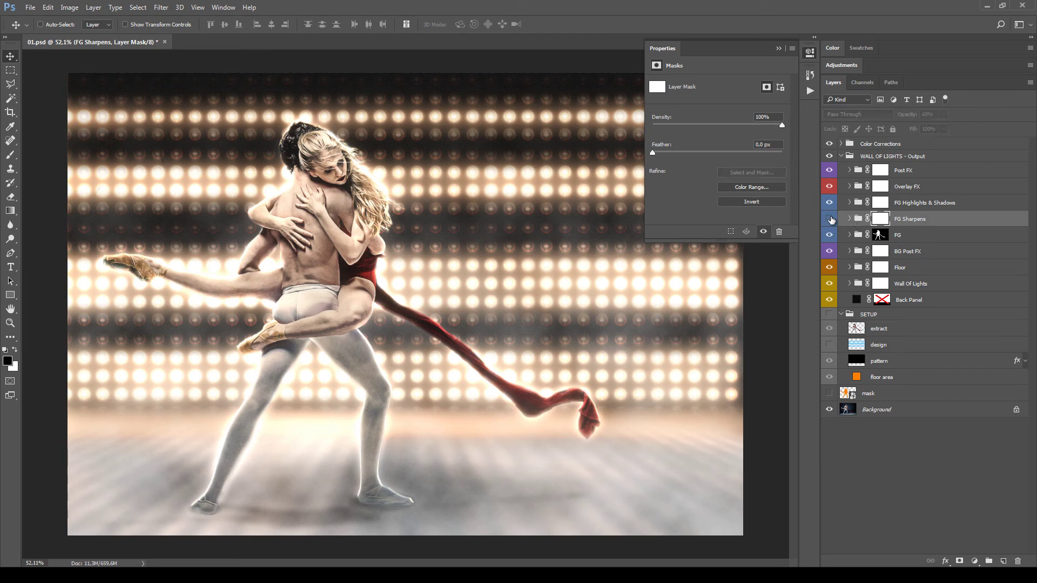
click(830, 218)
click(830, 219)
click(830, 218)
Step: Expand the FG Sharpens group and examine the blend modes and opacities of Sharpen 1, Sharpen 2 and Details
click(850, 218)
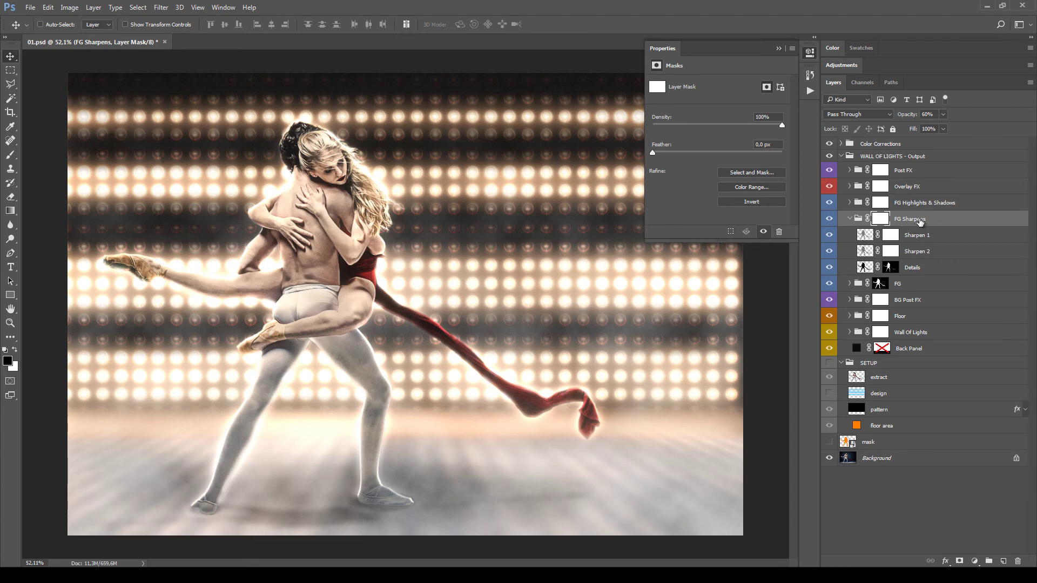
click(923, 236)
click(930, 254)
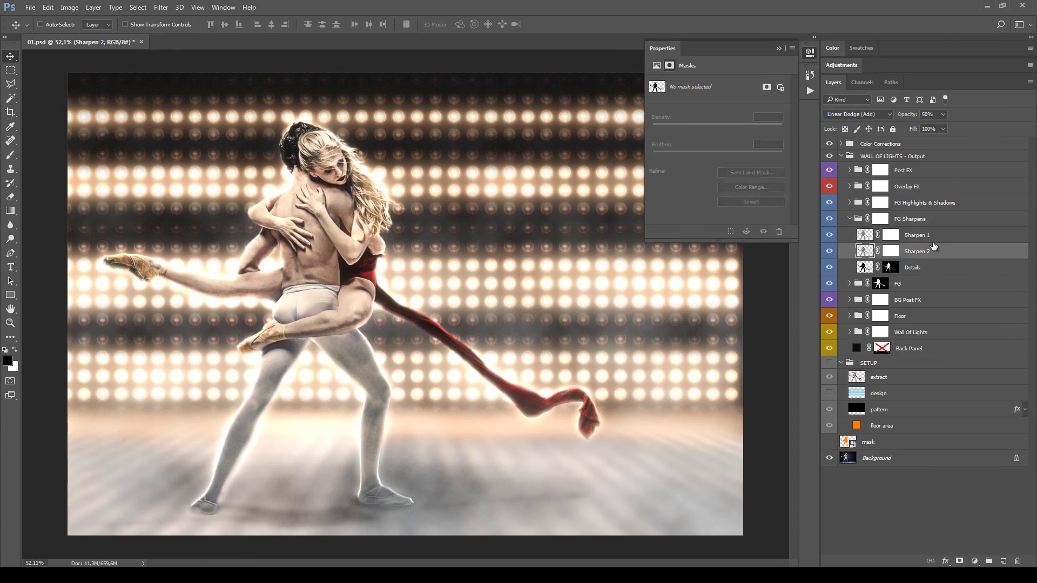
click(929, 237)
click(929, 254)
click(931, 269)
click(943, 237)
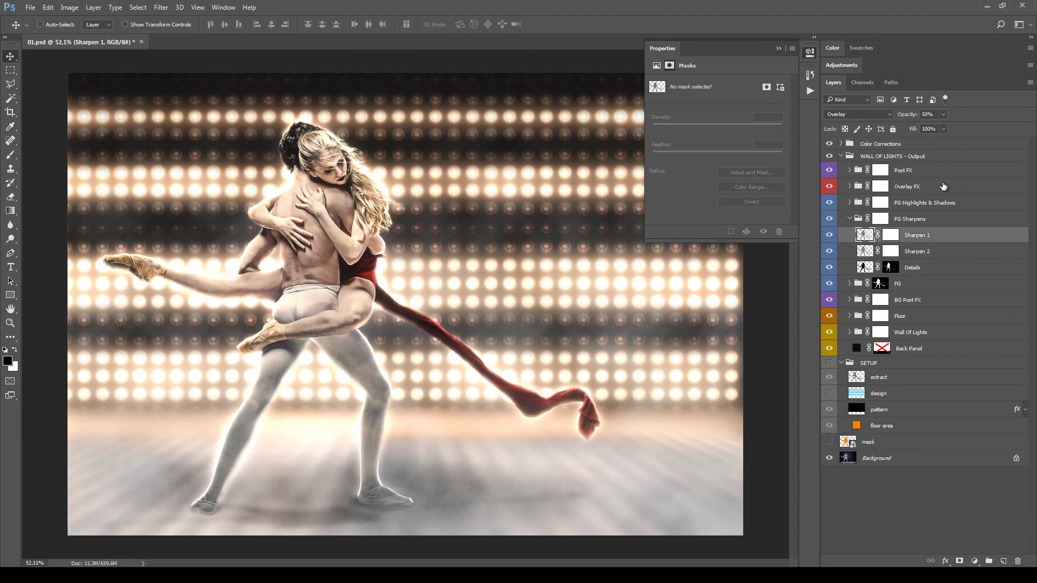
click(929, 253)
click(931, 270)
click(937, 241)
click(917, 251)
click(923, 268)
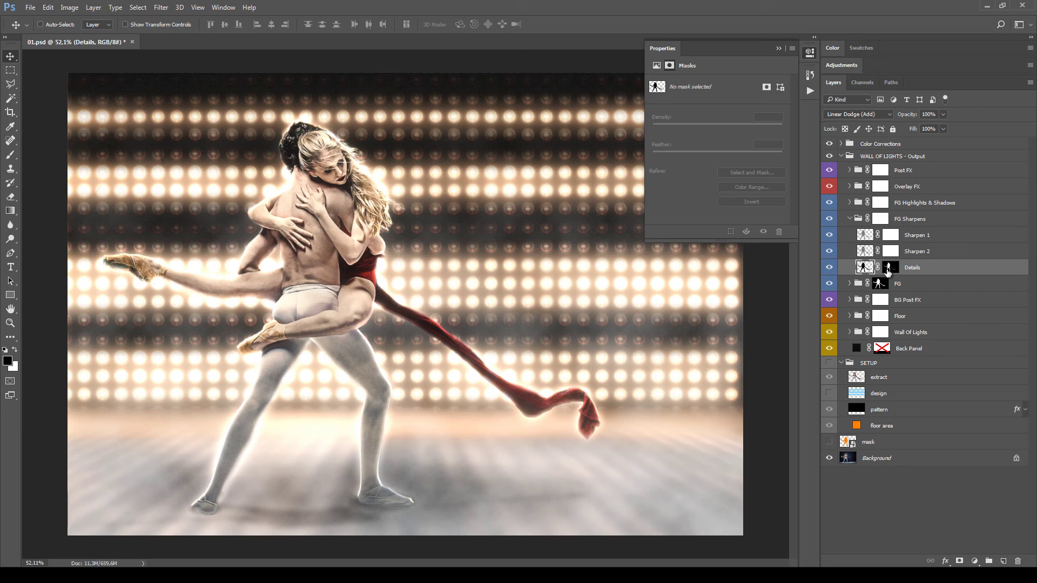
Step: Collapse the FG Sharpens group and set its opacity to 58%
click(929, 221)
click(850, 218)
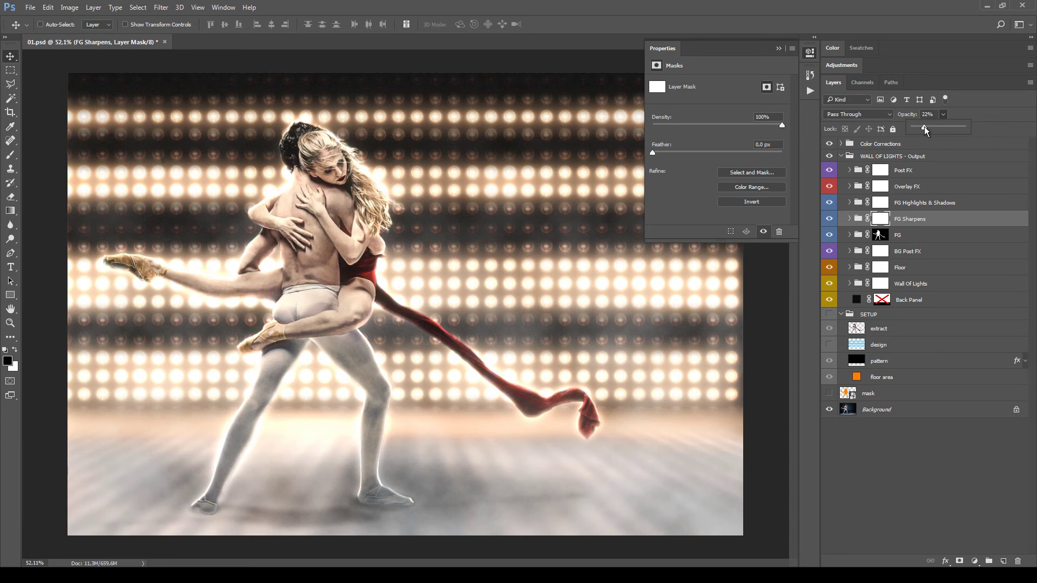
click(959, 216)
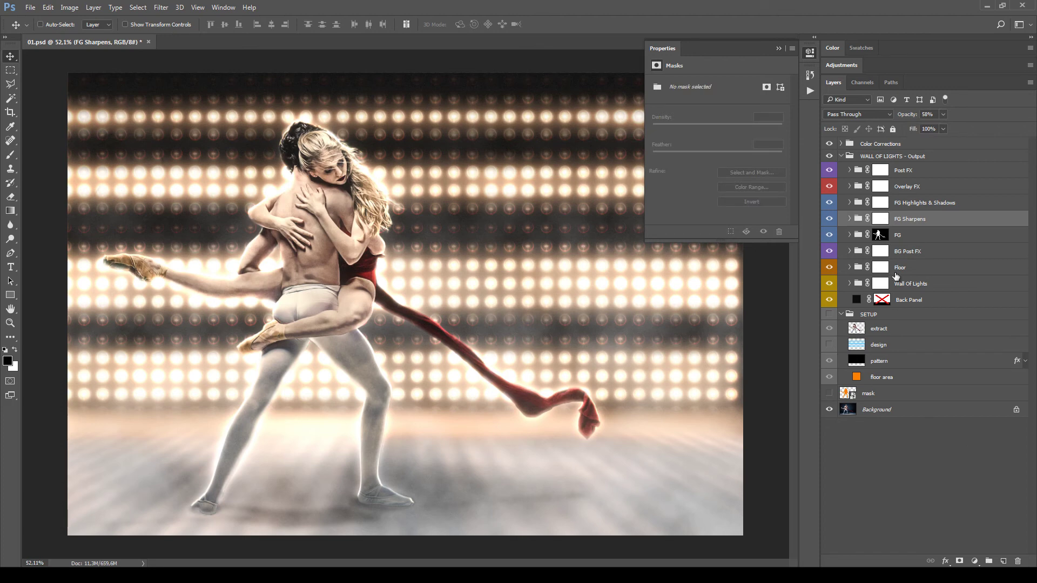
Step: Expand the FG Highlights & Shadows group and select its FG Highlight 1 layer
click(919, 205)
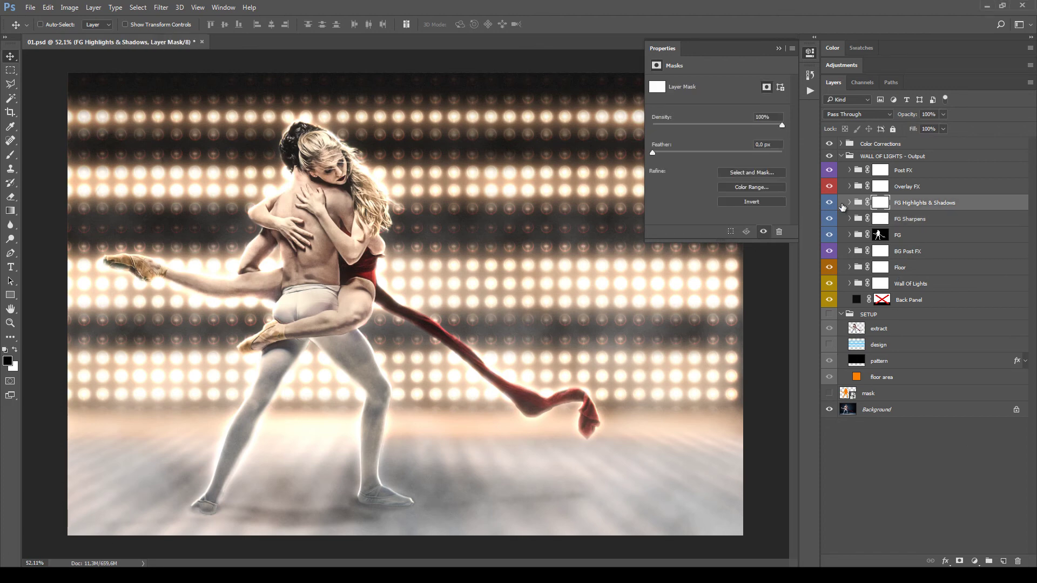
click(850, 202)
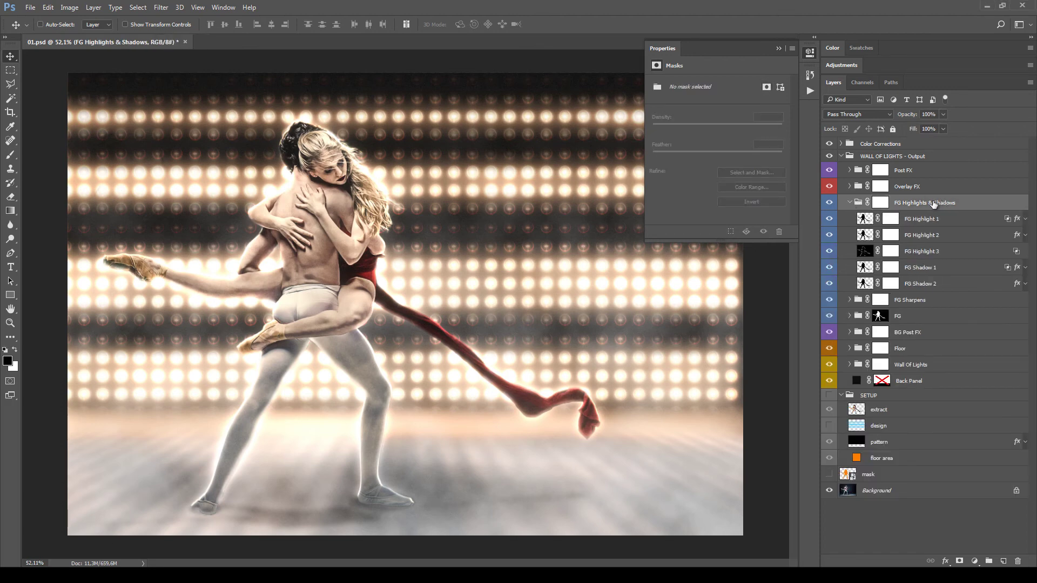
mouse_move(824, 223)
mouse_down()
mouse_move(830, 284)
mouse_move(829, 218)
mouse_up()
click(971, 224)
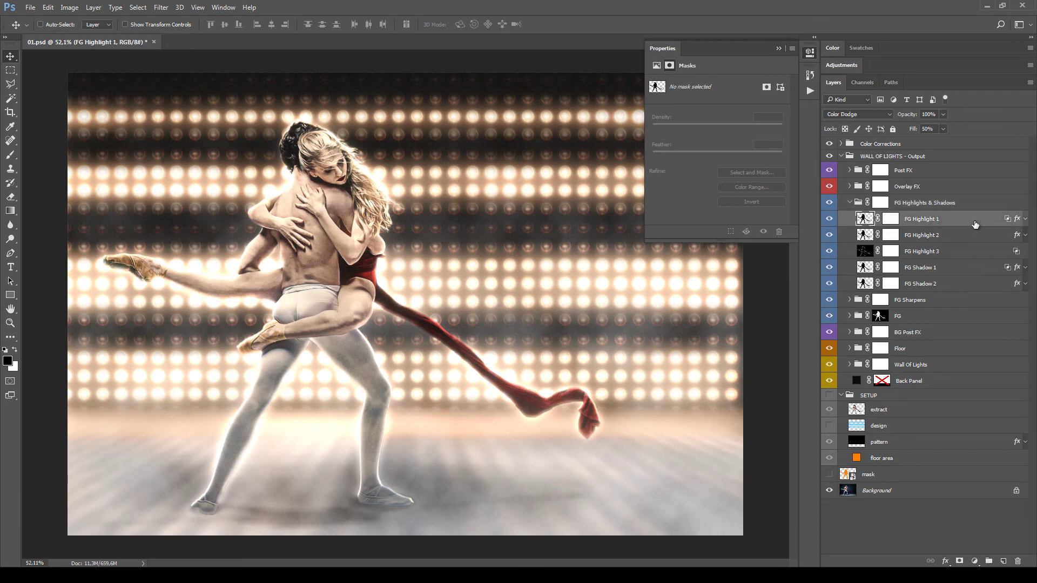
Step: Examine the layer effects of FG Highlight 1, FG Highlight 2, FG Shadow 1 and FG Shadow 2, and collapse the effect lists
click(1025, 219)
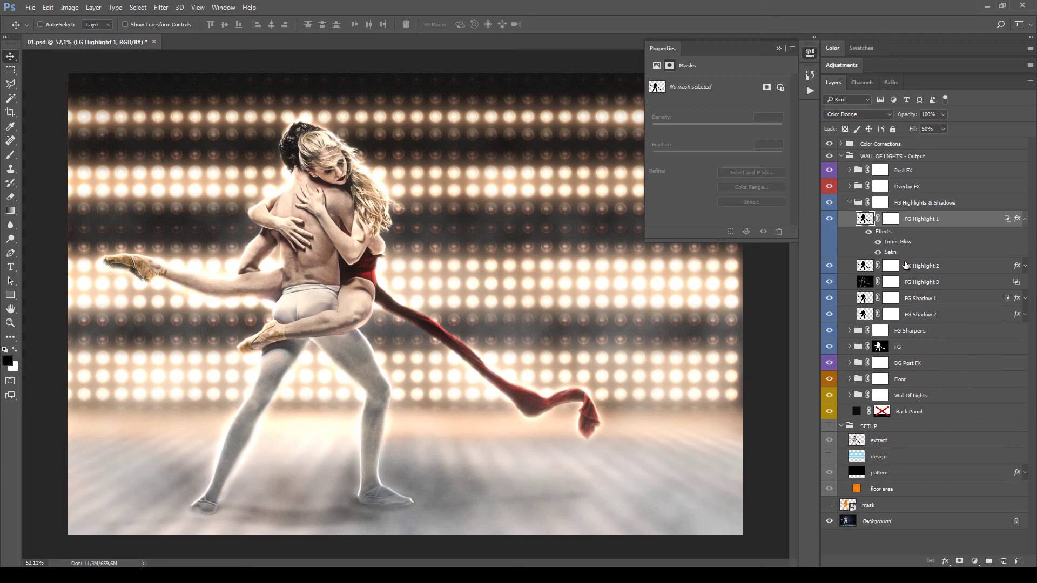
click(1024, 266)
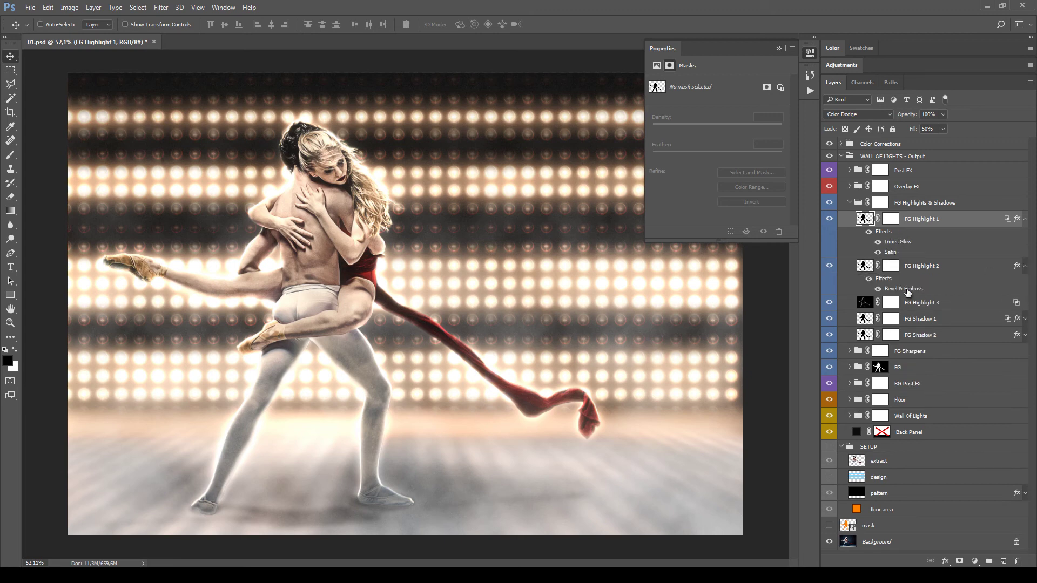
click(1025, 335)
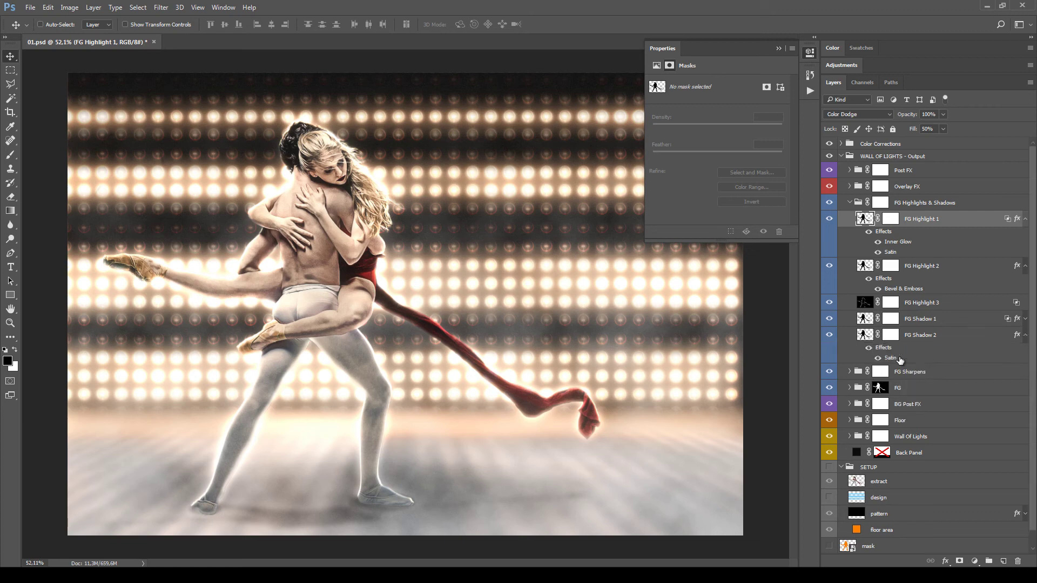
click(1025, 319)
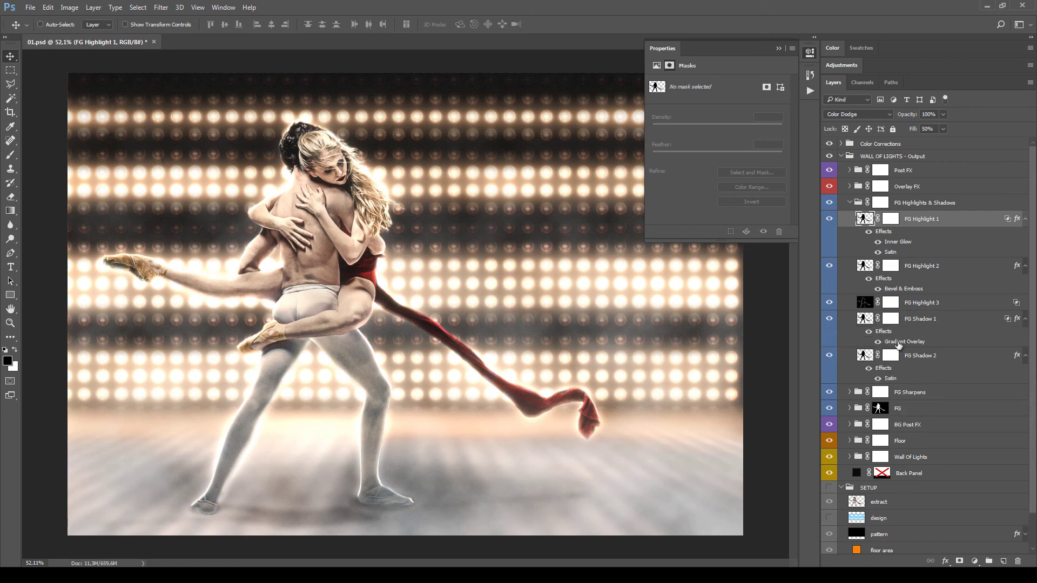
alt+click(1025, 320)
click(881, 203)
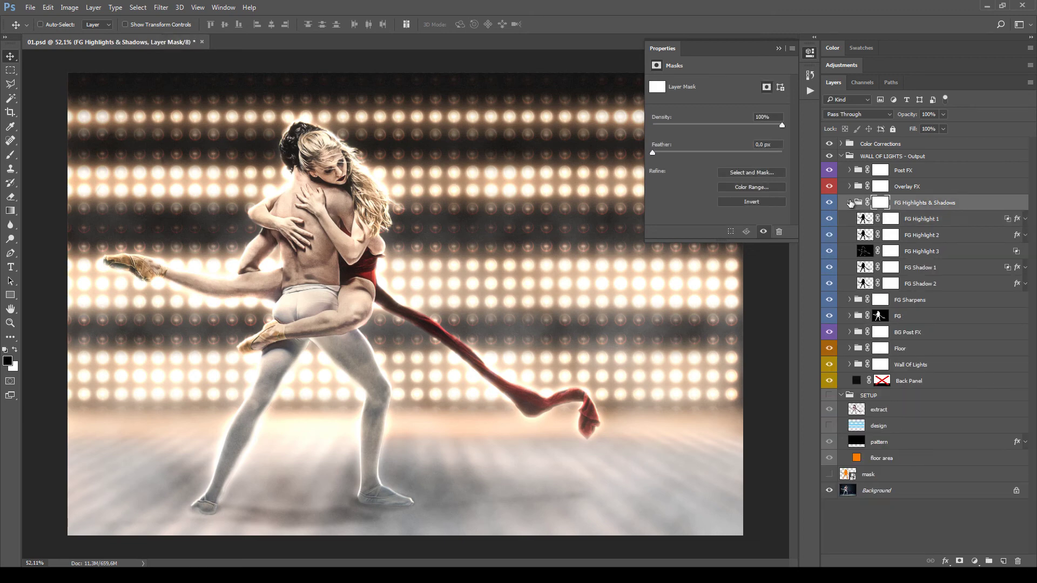
Step: Collapse the FG Highlights & Shadows group and expand the Overlay FX group, closing the mask properties
click(849, 203)
click(880, 187)
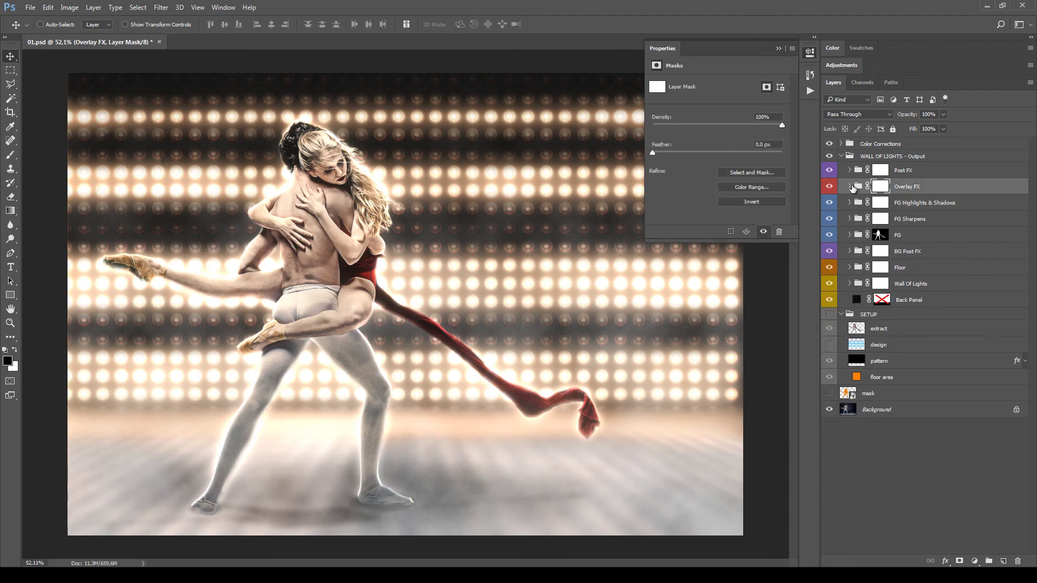
click(849, 186)
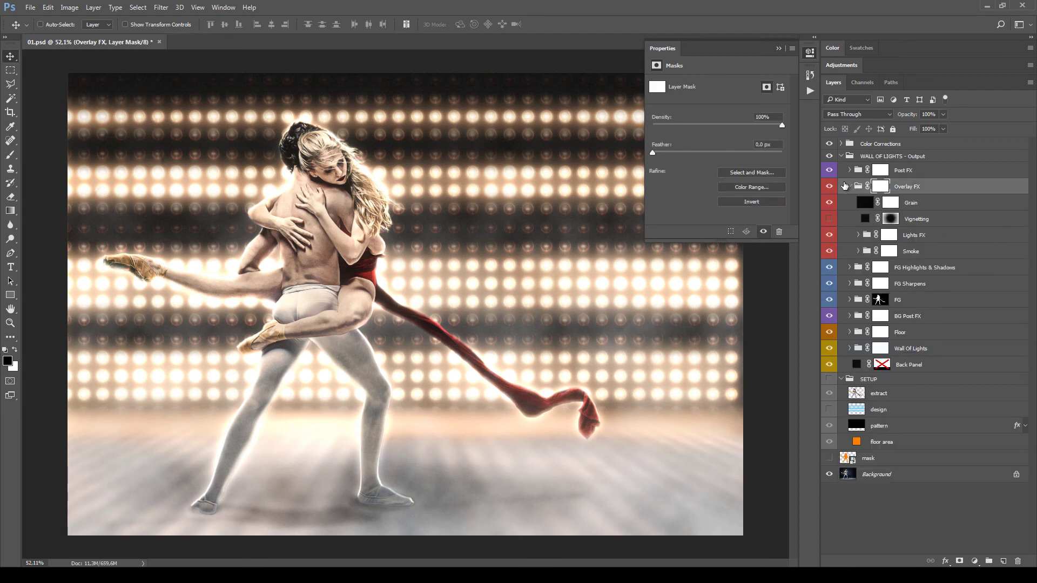
click(809, 52)
Step: Expand the Smoke group and switch its visibility off and on to compare its effect
click(912, 252)
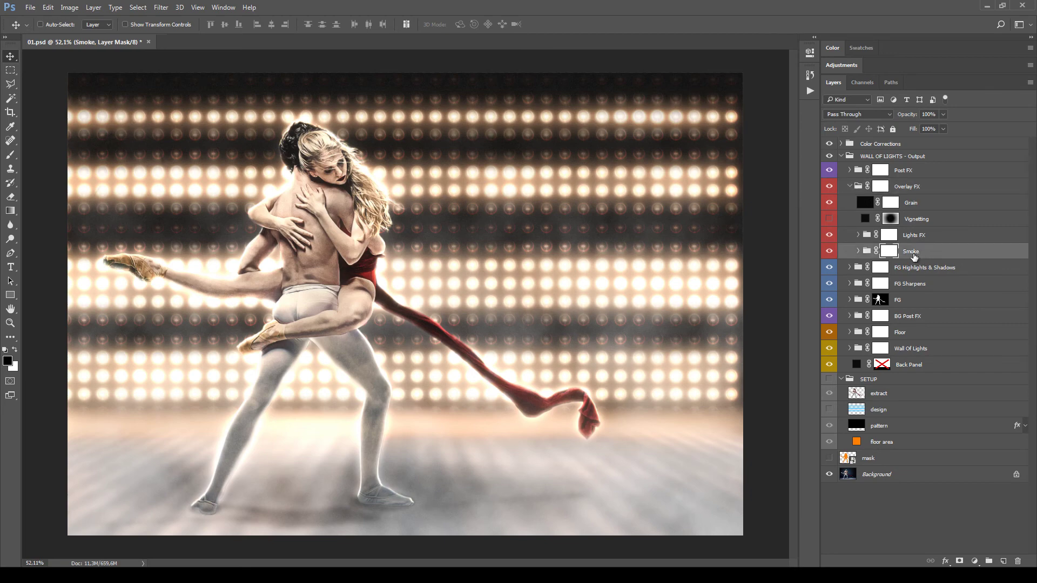
click(857, 252)
click(829, 251)
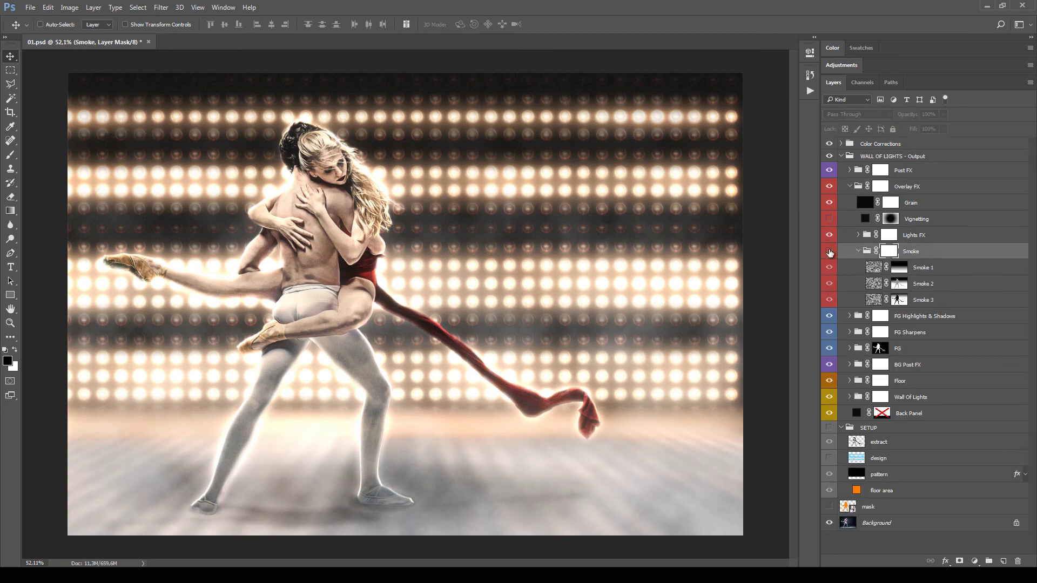
click(830, 252)
Step: Set the opacity of the Smoke 1, Smoke 2 and Smoke 3 layers to 10%
click(923, 267)
shift+click(923, 283)
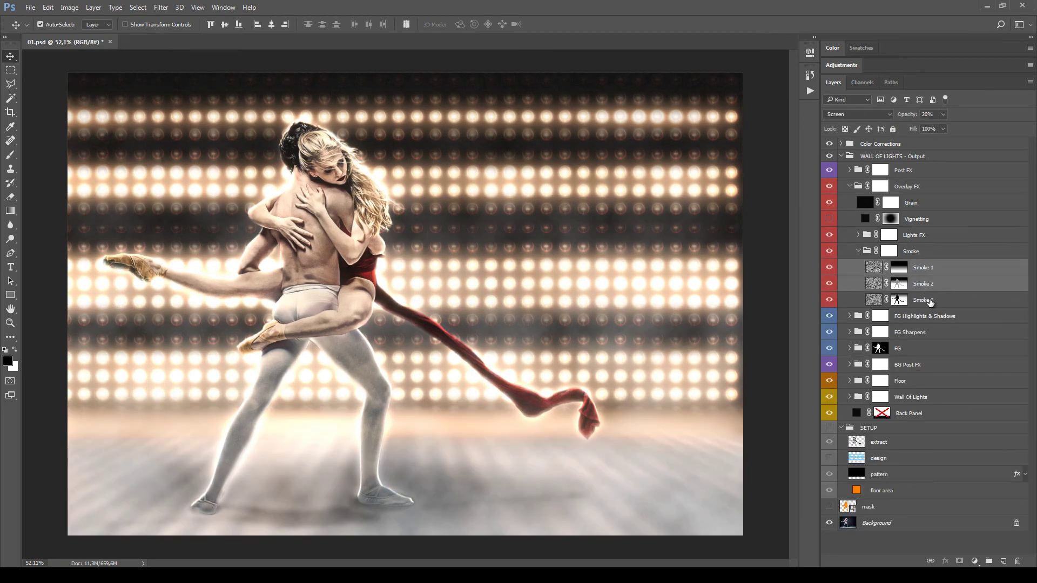
ctrl+click(929, 302)
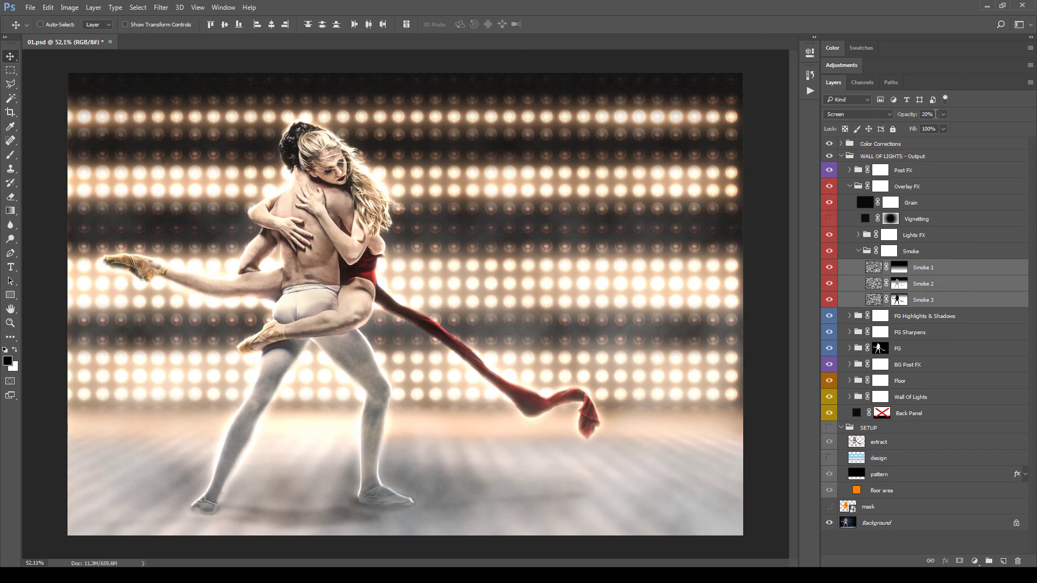
double_click(936, 113)
text(10)
key(Return)
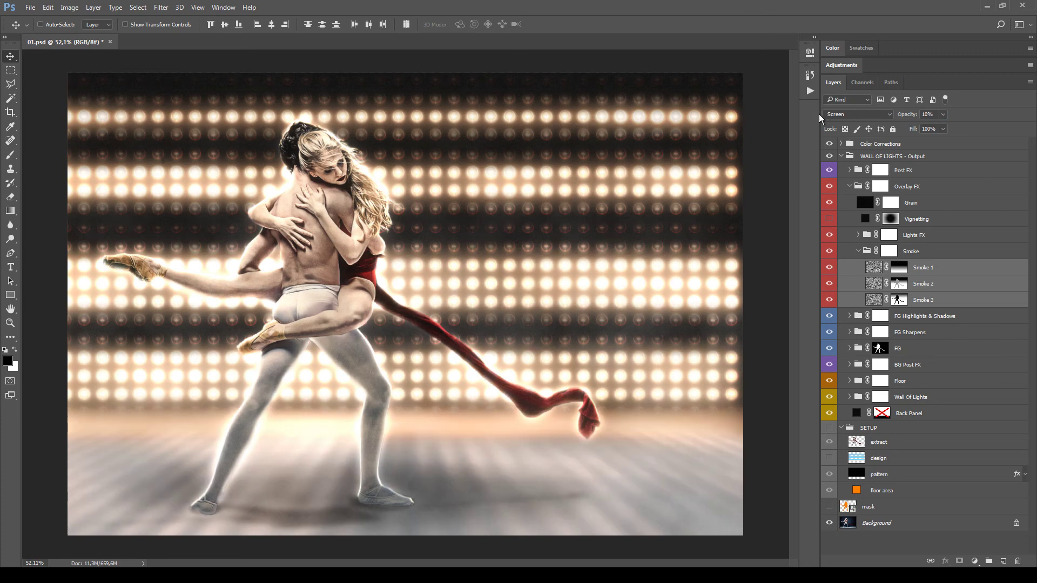
Step: Try an opacity of 15% on all three smoke layers and set it back to 10%
click(939, 301)
ctrl+click(939, 281)
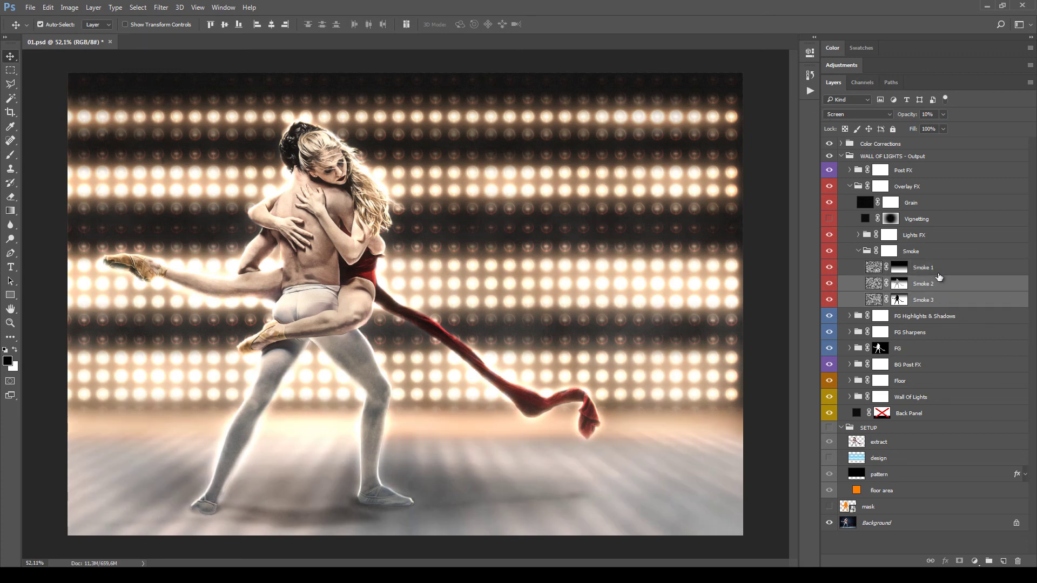
ctrl+click(938, 270)
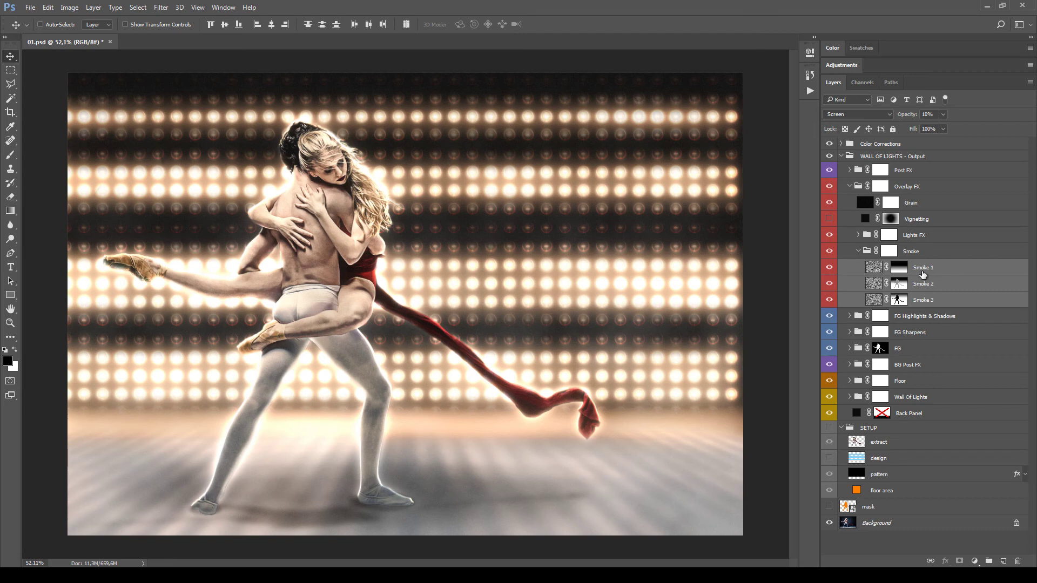
double_click(928, 114)
text(15)
key(Return)
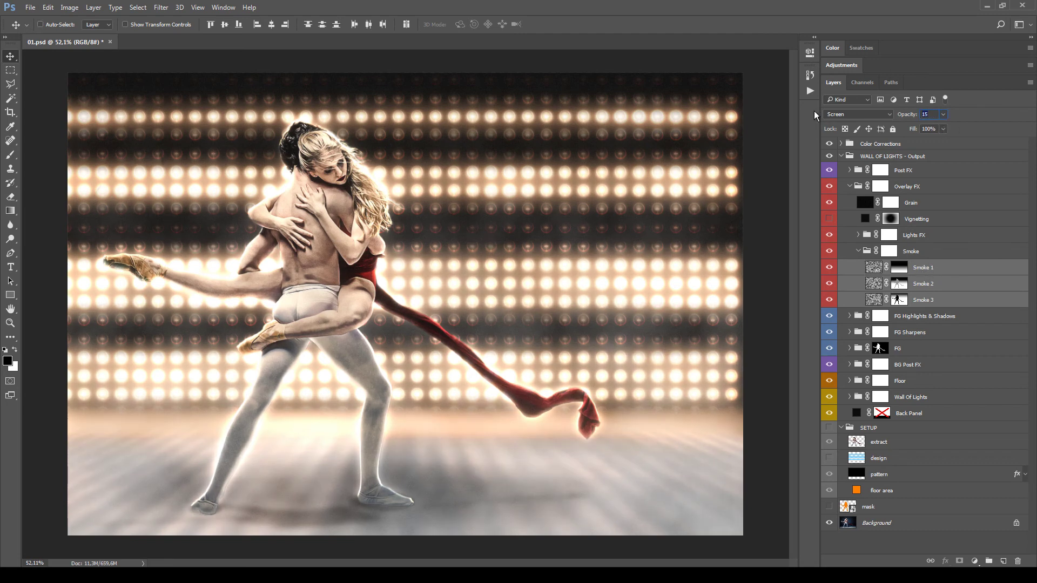
text(10)
key(Return)
Step: Look over the blend mode choices for Smoke 1 and view its layer mask on the canvas
click(937, 269)
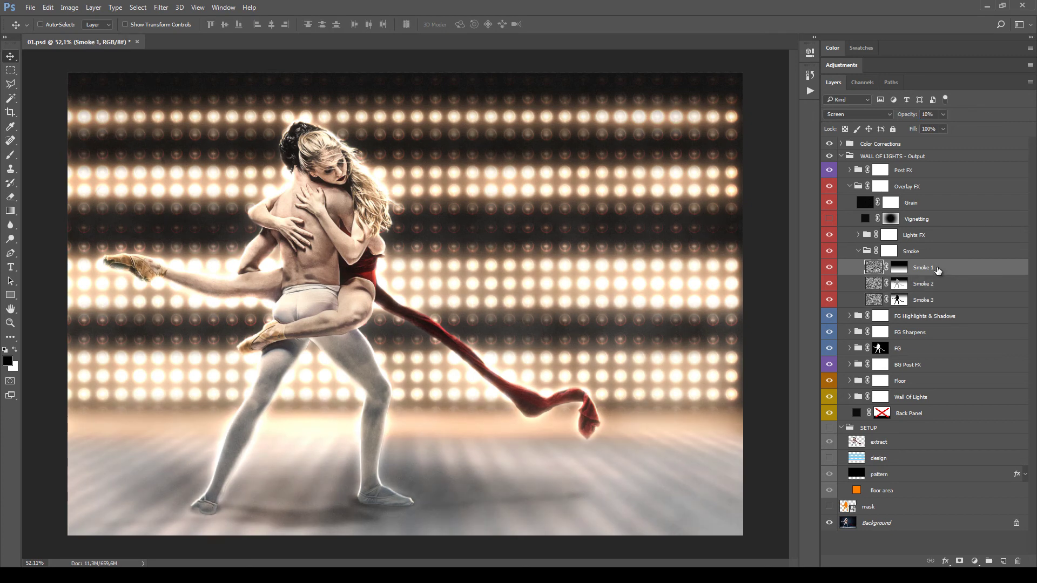
click(859, 115)
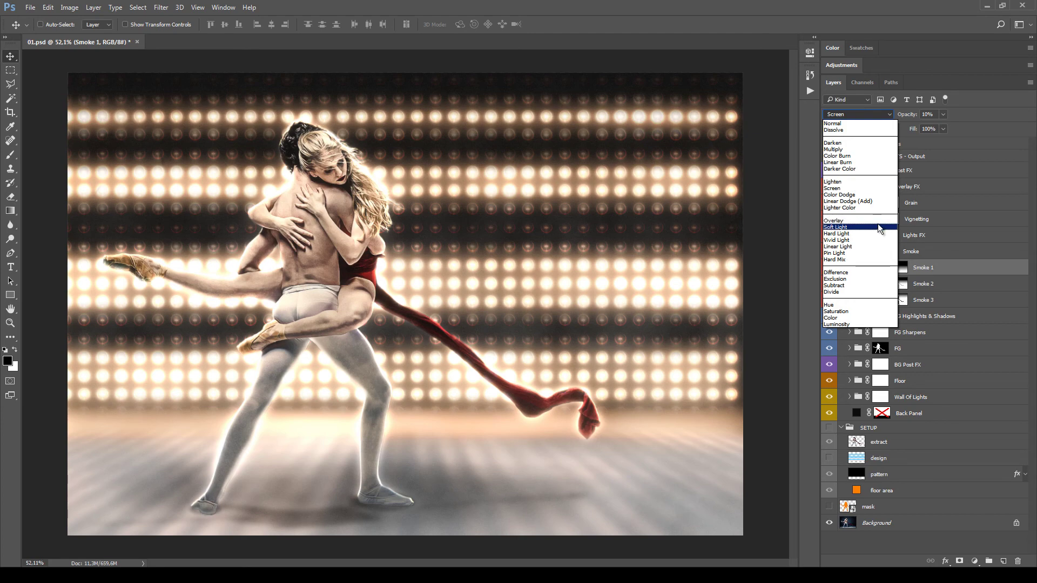
click(944, 270)
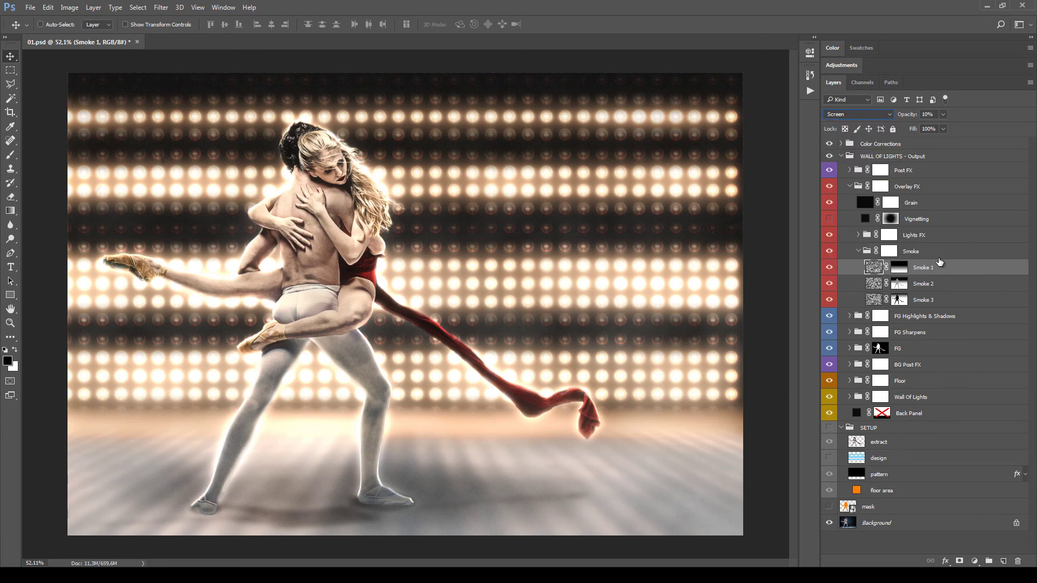
click(901, 271)
alt+click(900, 272)
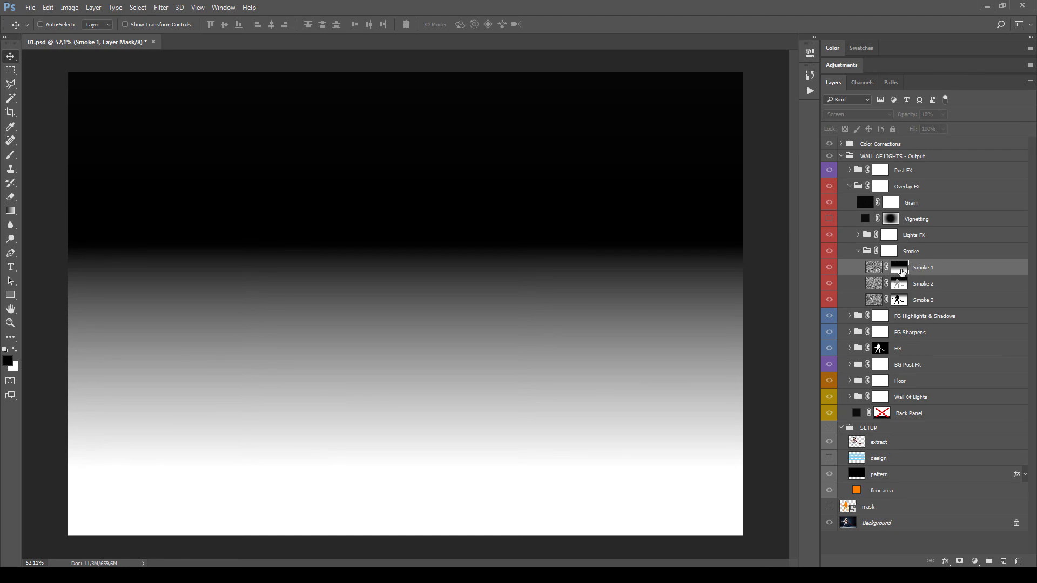
alt+click(901, 272)
alt+click(901, 271)
Step: View the layer masks of Smoke 2 and Smoke 3 on the canvas
click(904, 285)
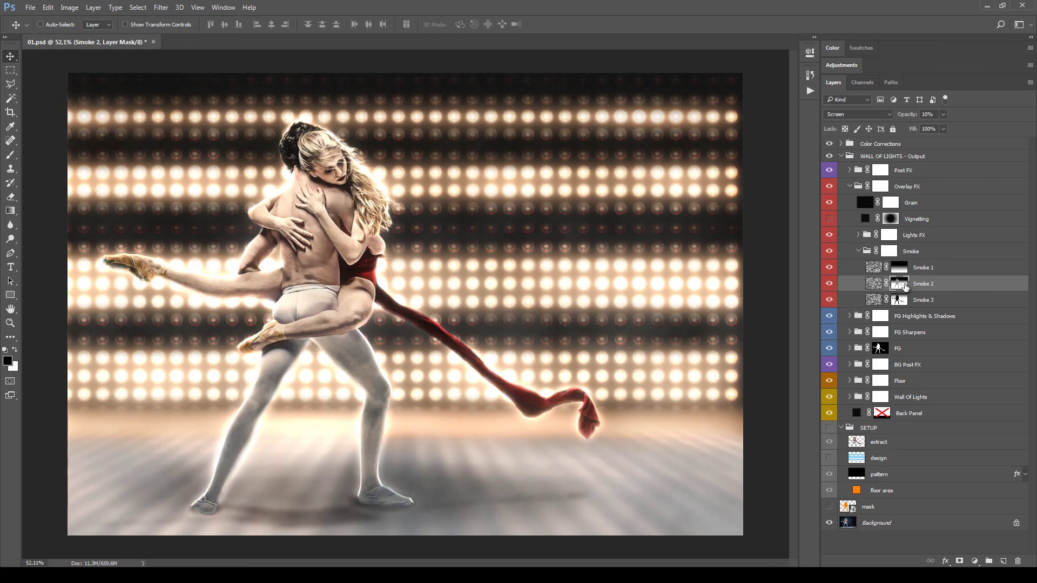
alt+click(905, 286)
double_click(906, 287)
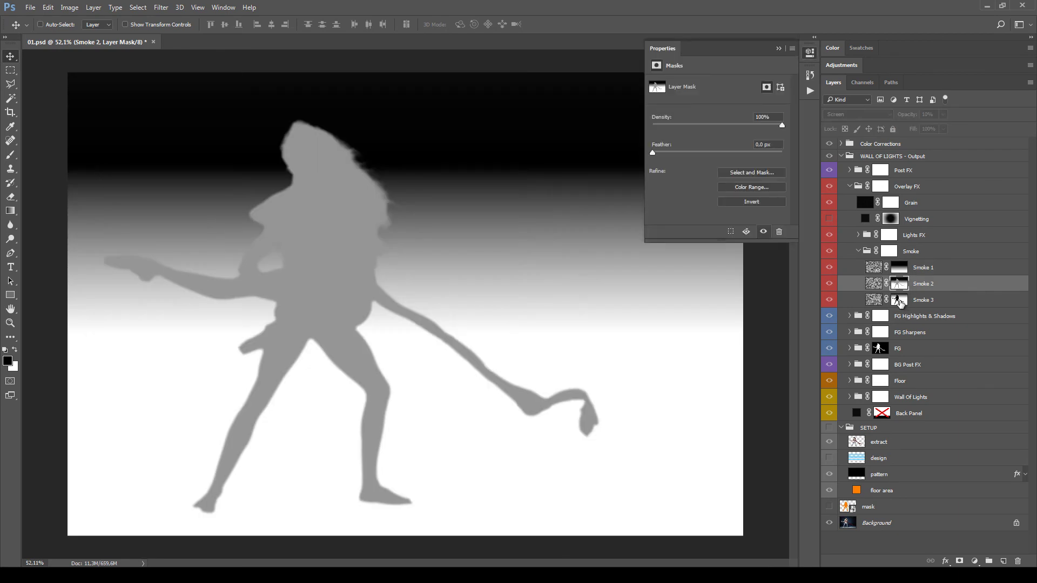
click(901, 303)
alt+click(901, 302)
alt+click(901, 302)
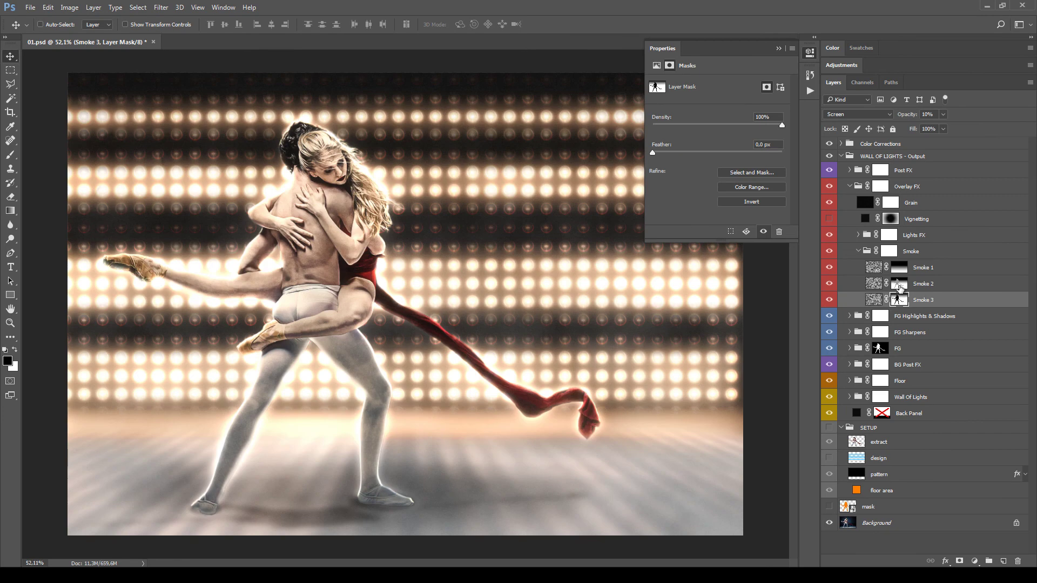
Step: Collapse the Smoke group and expand the Lights FX group
click(858, 251)
click(916, 239)
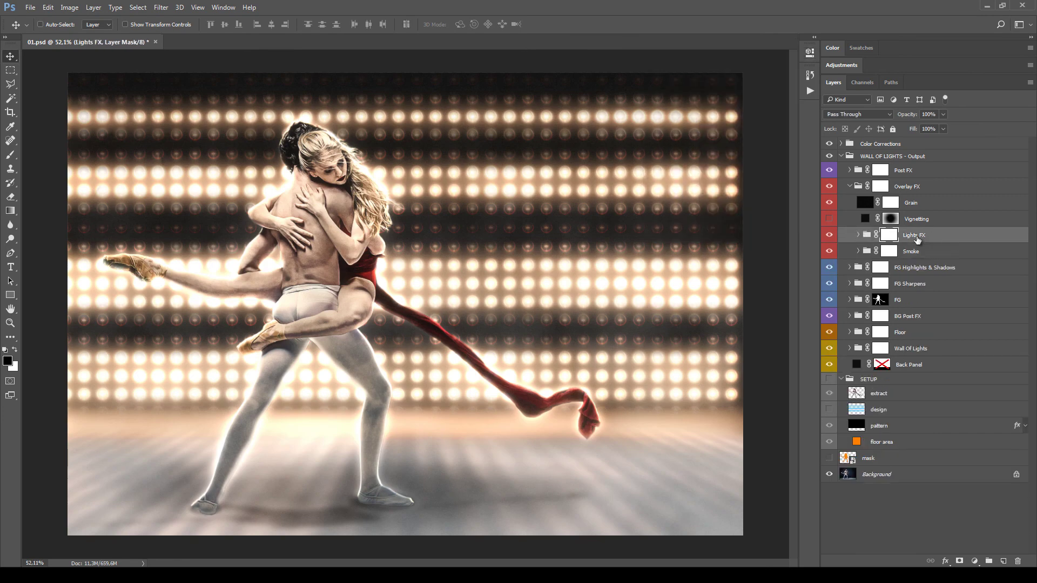
click(858, 235)
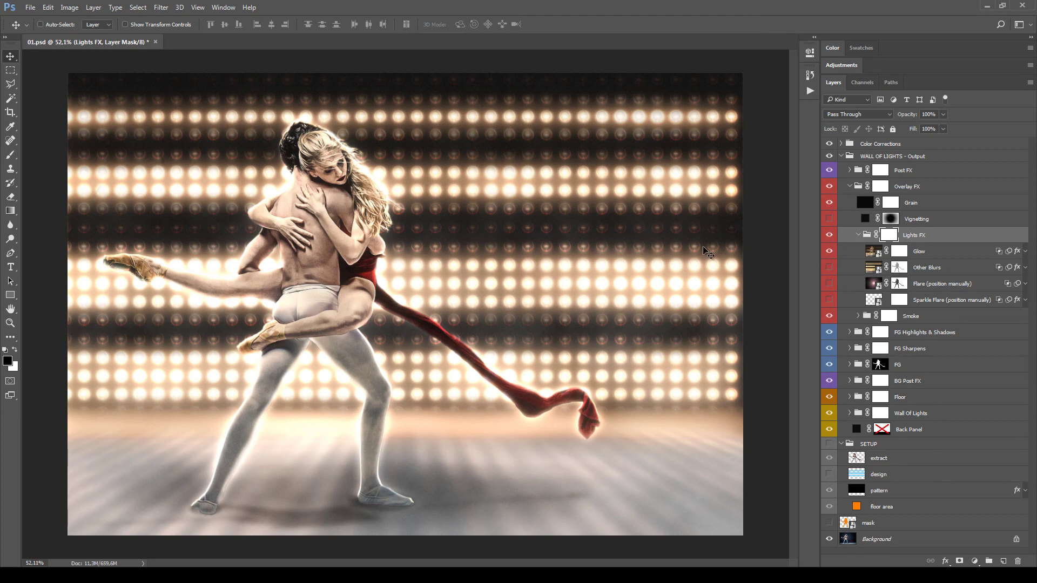
Step: Compare the image with and without the Glow layer, and view its smart object contents before closing them
click(945, 253)
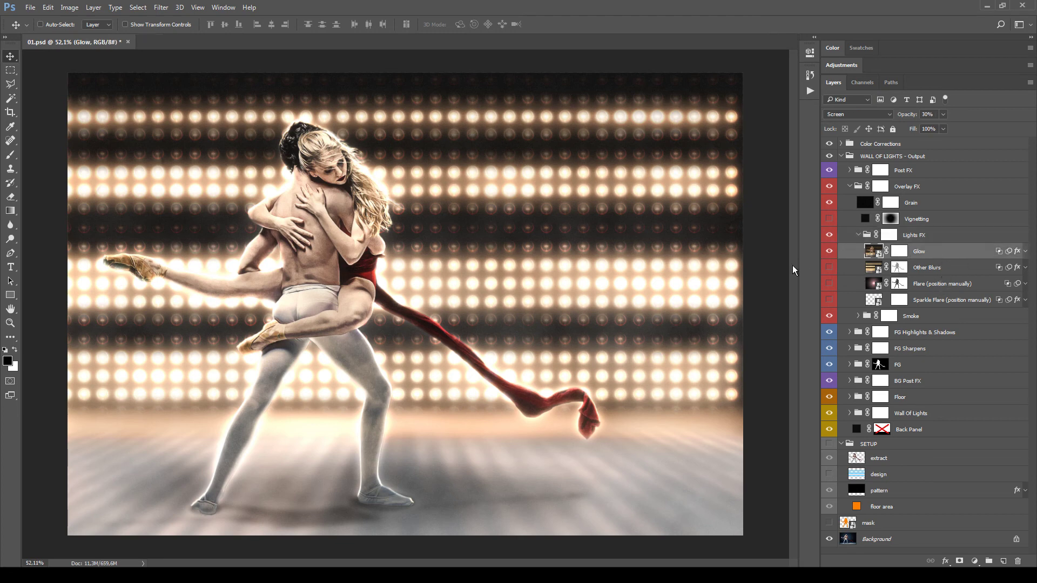
click(831, 251)
click(832, 252)
double_click(872, 253)
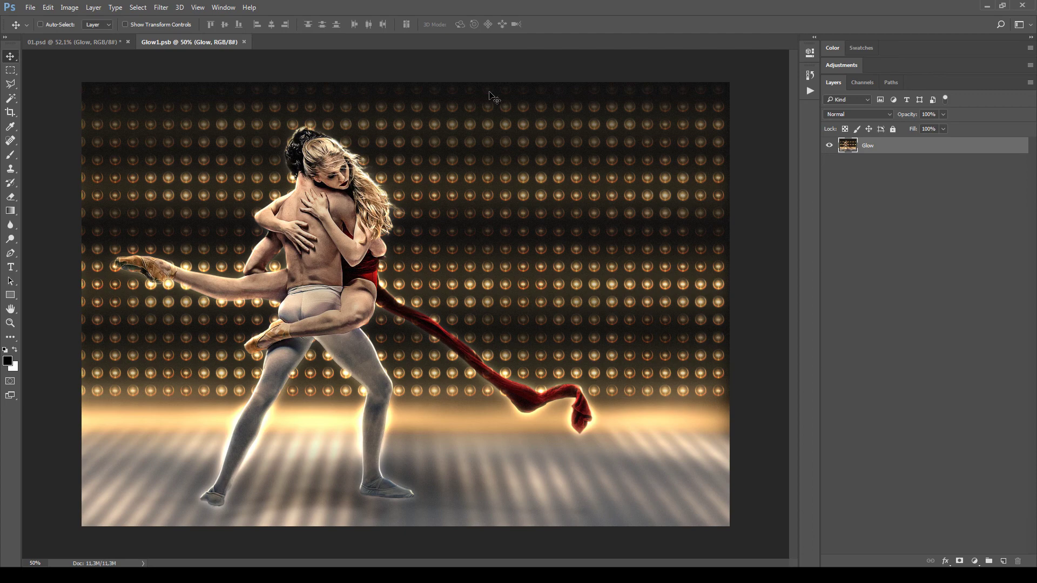
click(244, 42)
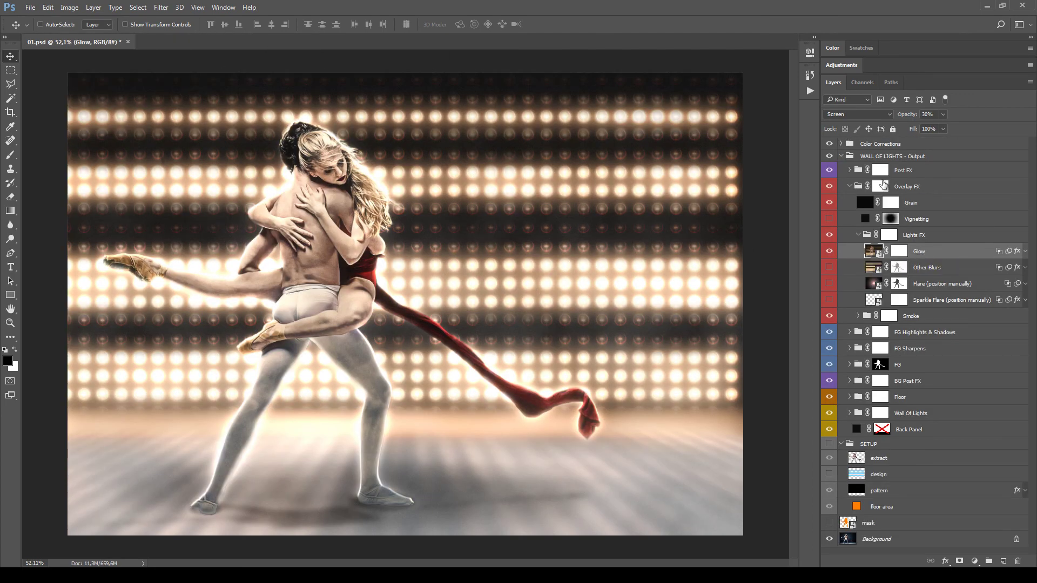
Step: Raise the Glow layer's opacity to 62% and look over its blend mode choices
click(942, 114)
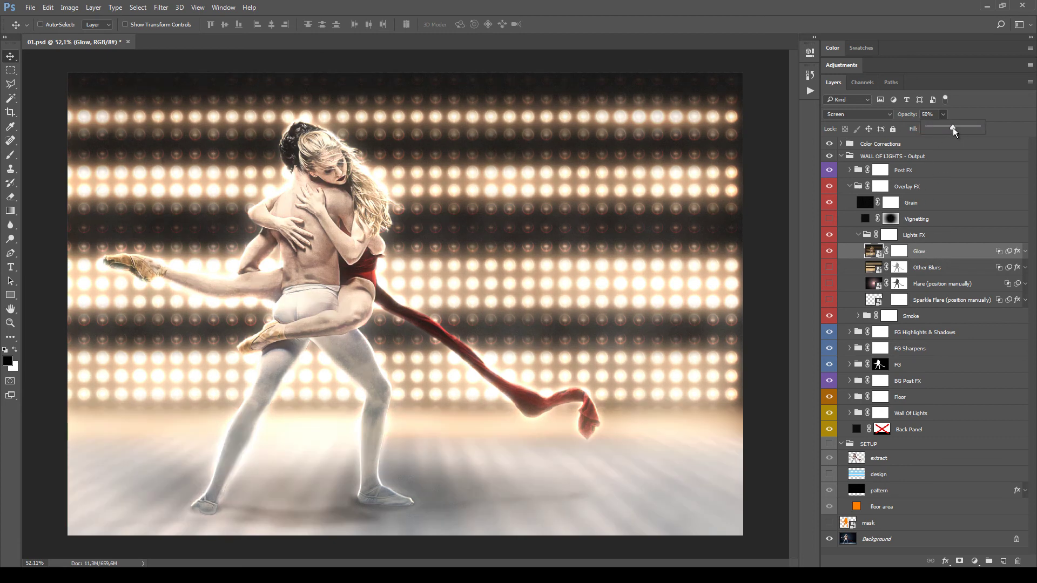
click(876, 116)
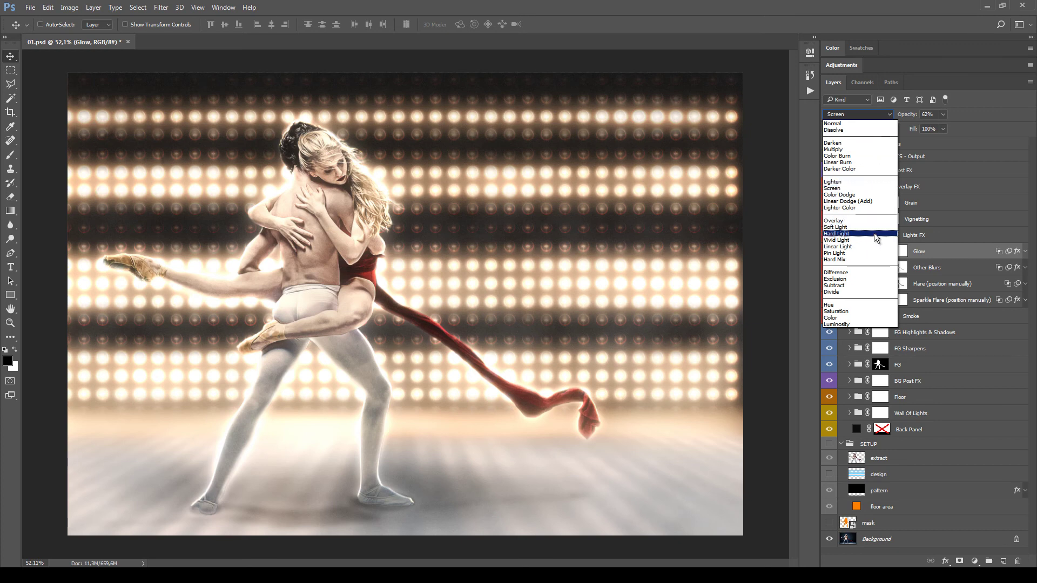
click(1028, 256)
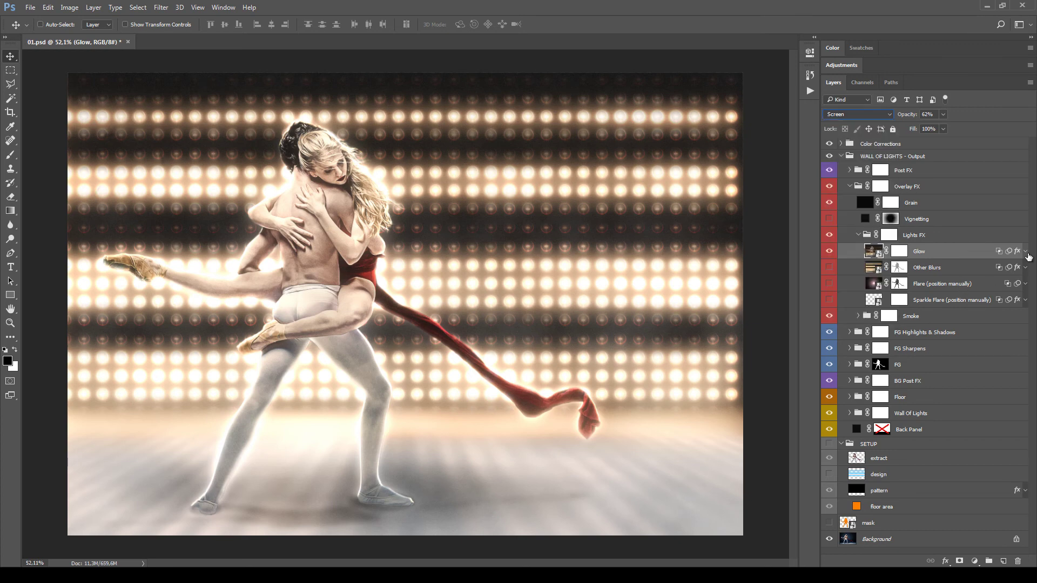
Step: Examine the Glow layer's Gaussian Blur smart filter with its preview zoomed out to 50%, and collapse the effect list
click(1025, 251)
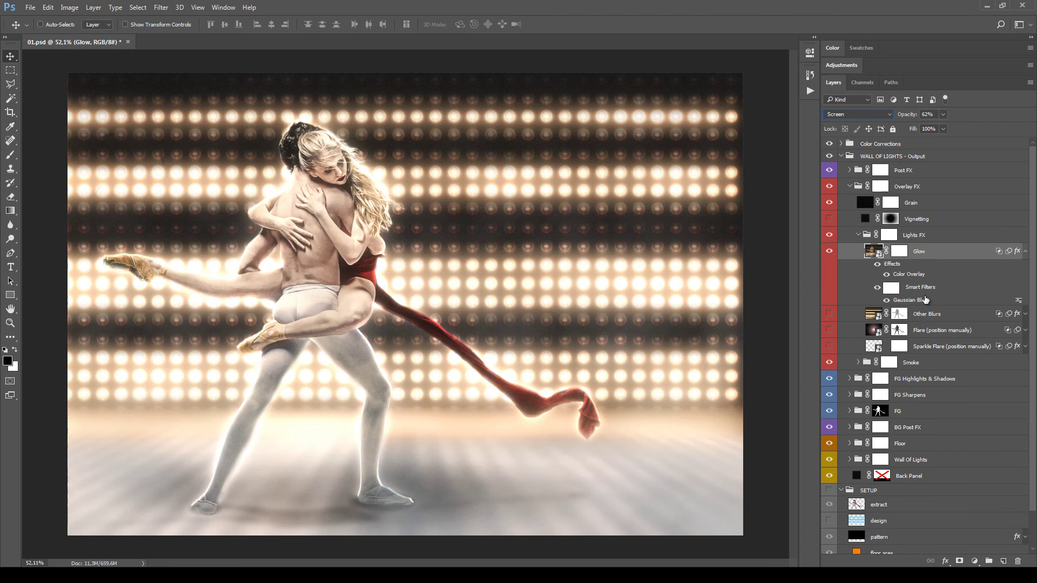
double_click(913, 300)
alt+click(703, 269)
alt+click(704, 269)
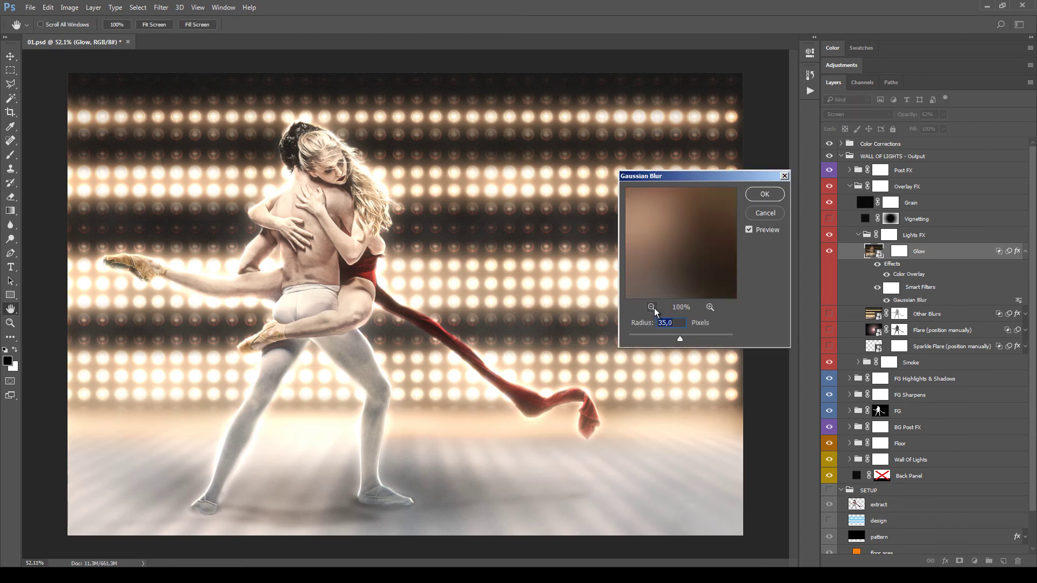
drag(697, 259, 665, 233)
ctrl+click(665, 234)
ctrl+click(664, 233)
ctrl+click(665, 233)
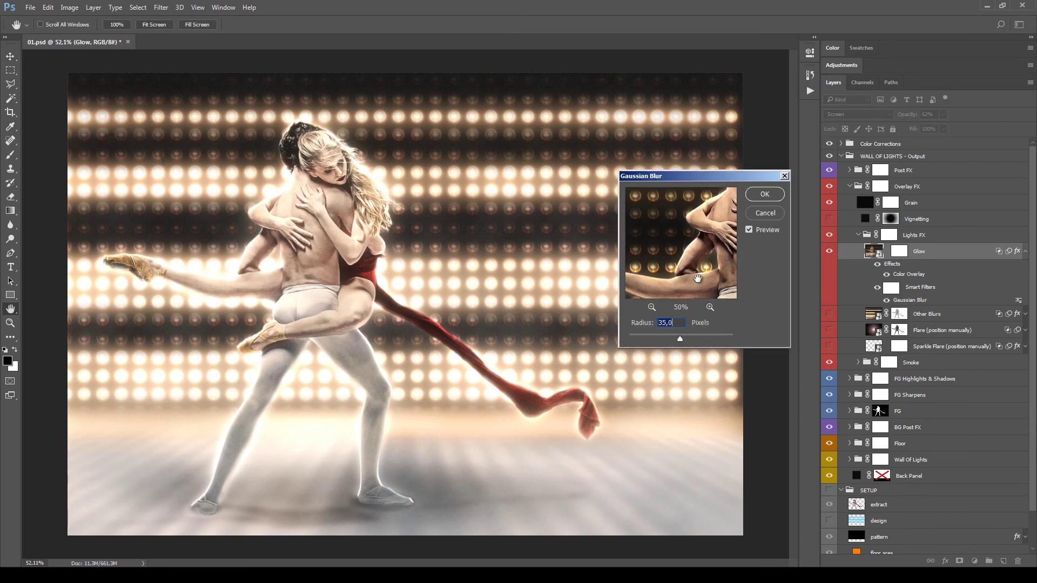
click(777, 200)
click(1025, 252)
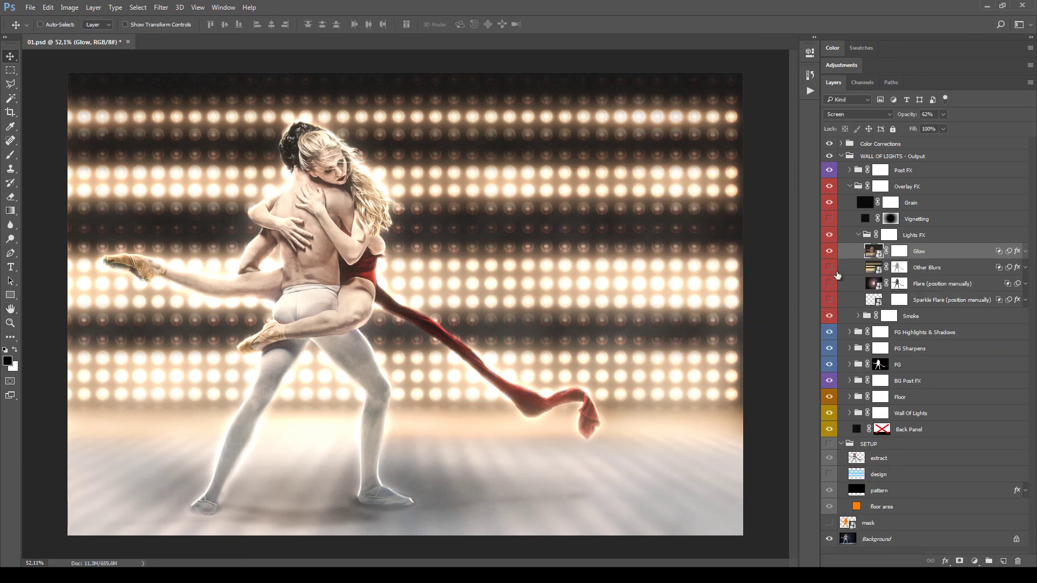
Step: Show the Other Blurs layer in place of Glow and set its fill to 37%
click(829, 251)
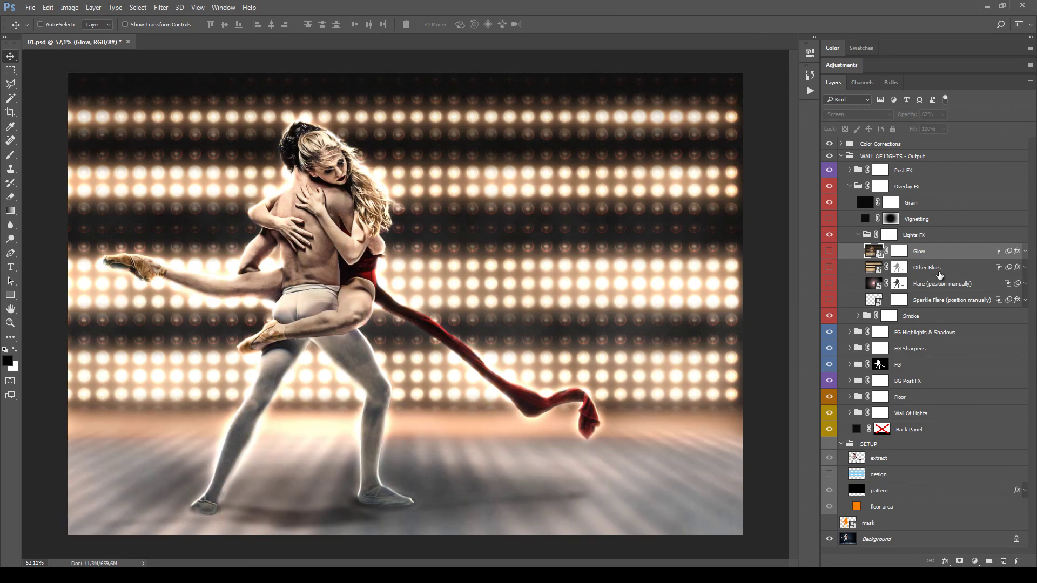
click(830, 271)
click(829, 268)
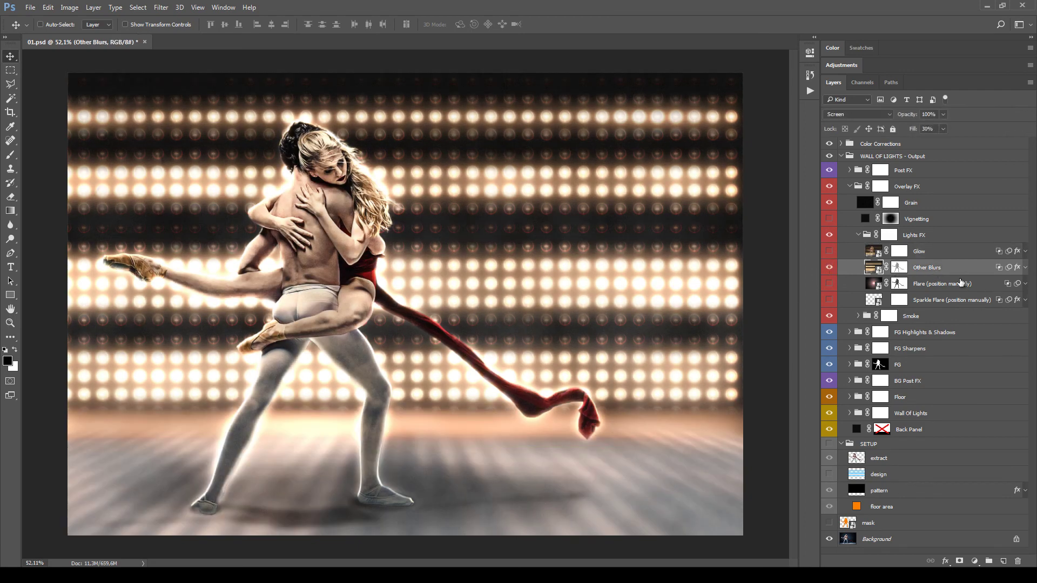
click(943, 129)
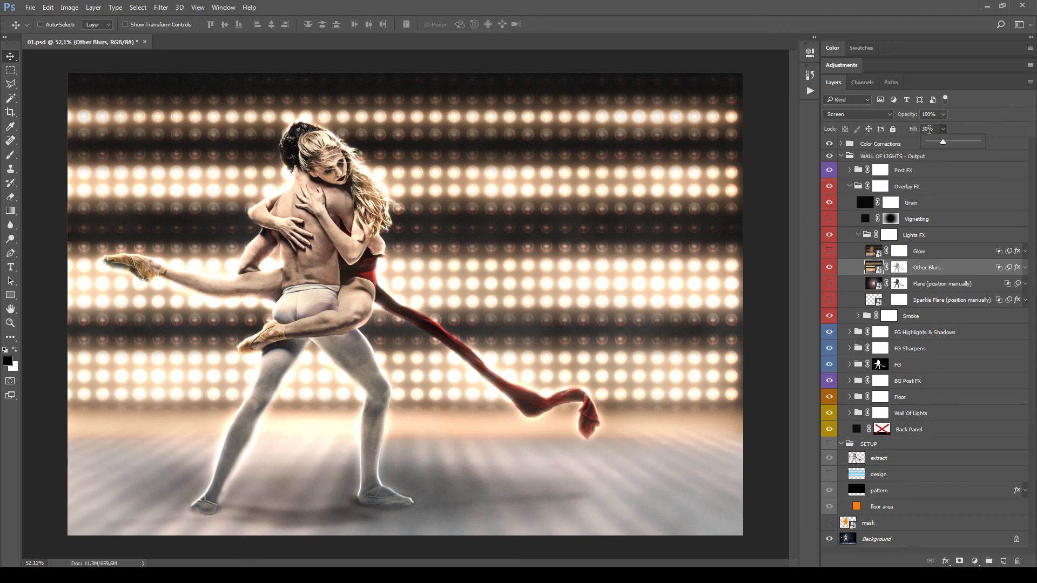
drag(958, 144, 945, 143)
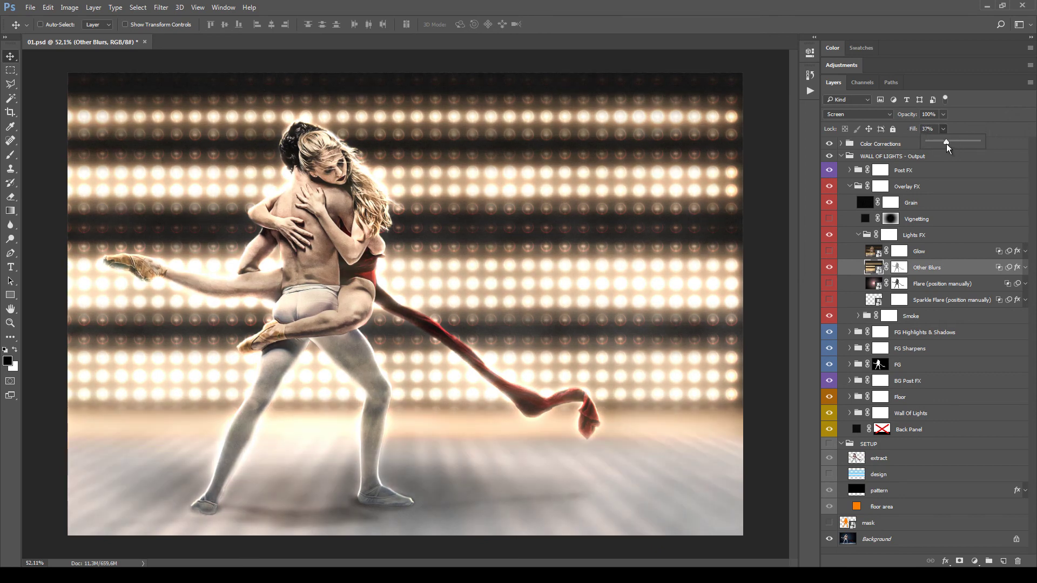
Step: Expand the effects and smart filters of Other Blurs and open its smart object contents
click(1025, 270)
click(1025, 268)
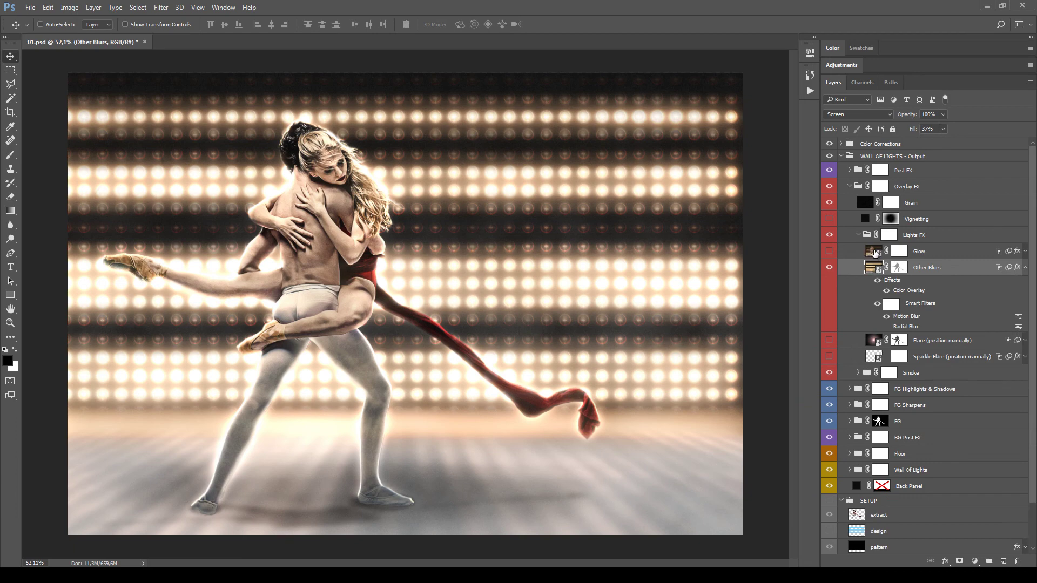
double_click(874, 268)
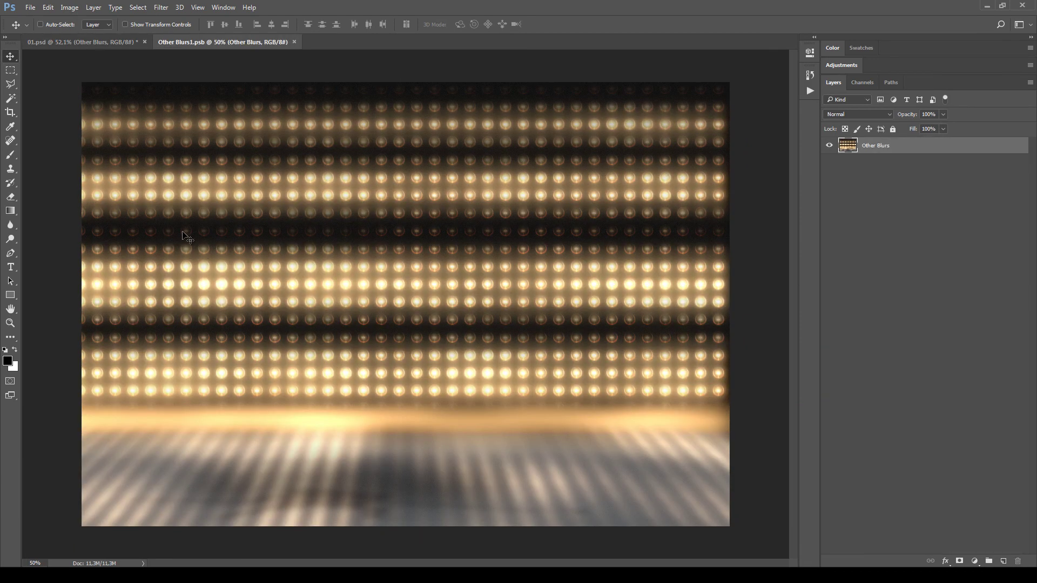
Step: Close the Other Blurs smart object contents and set the layer's Motion Blur angle to 0°
click(294, 42)
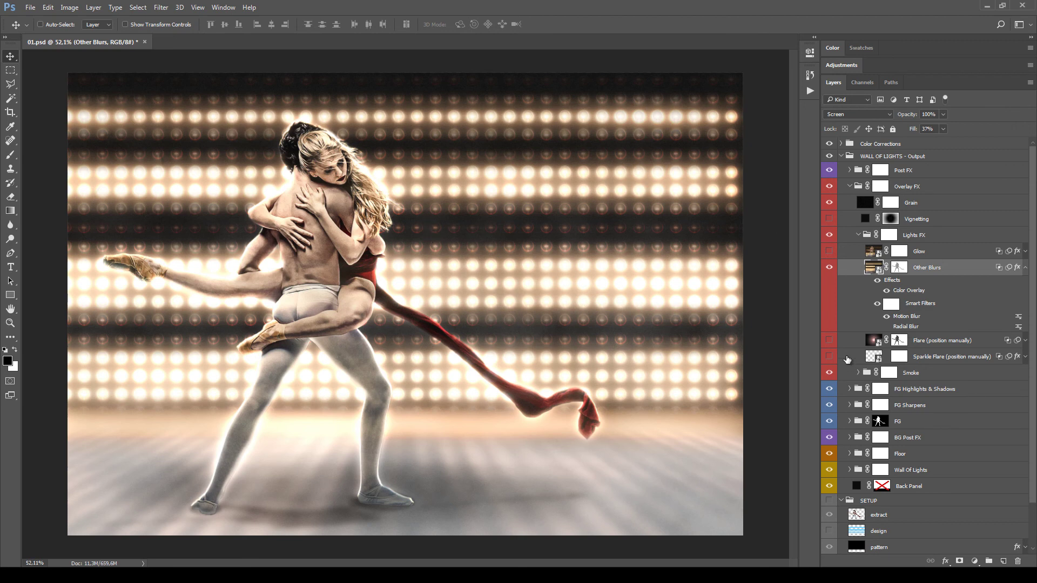
double_click(912, 317)
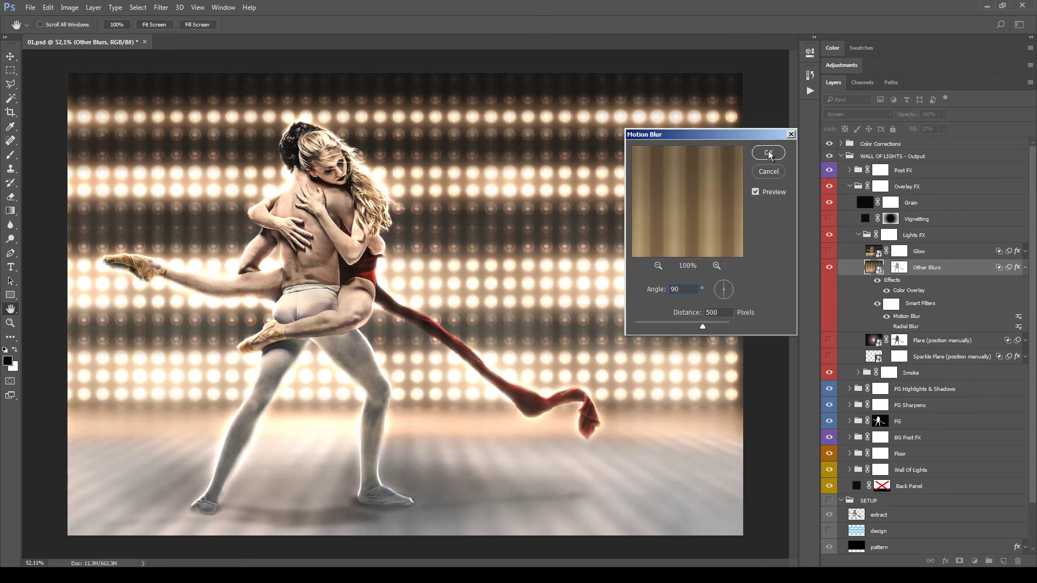
key(BackSpace)
key(BackSpace)
text(0)
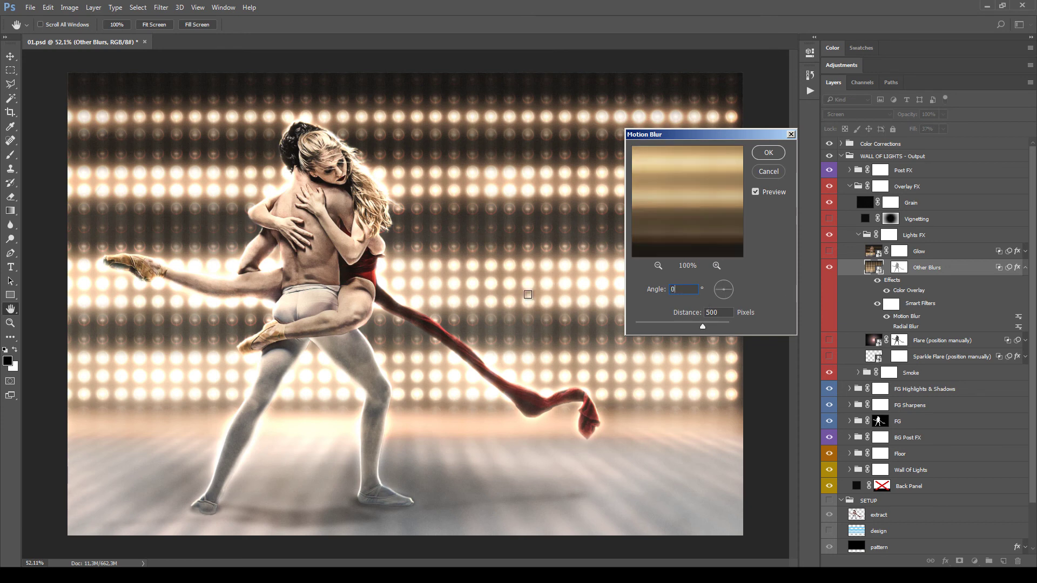
click(771, 156)
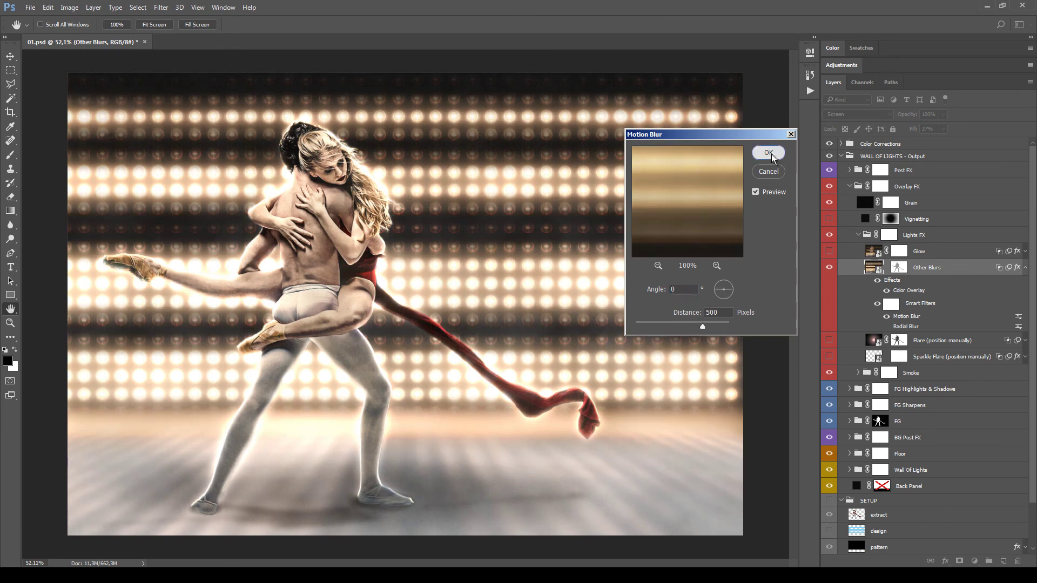
Step: Show Radial Blur in place of Motion Blur on Other Blurs and raise the layer's fill to 57%
click(886, 317)
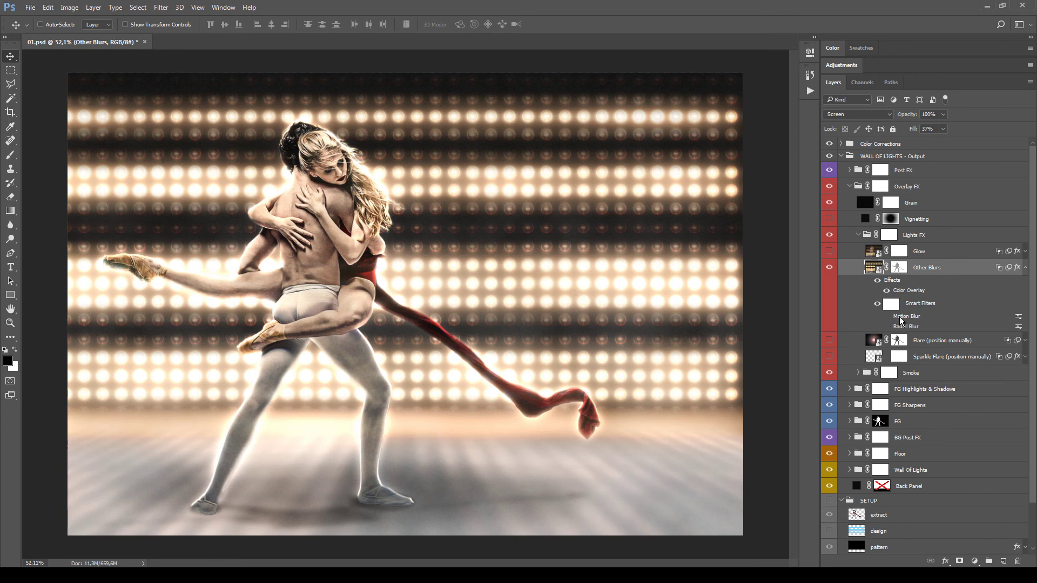
click(888, 327)
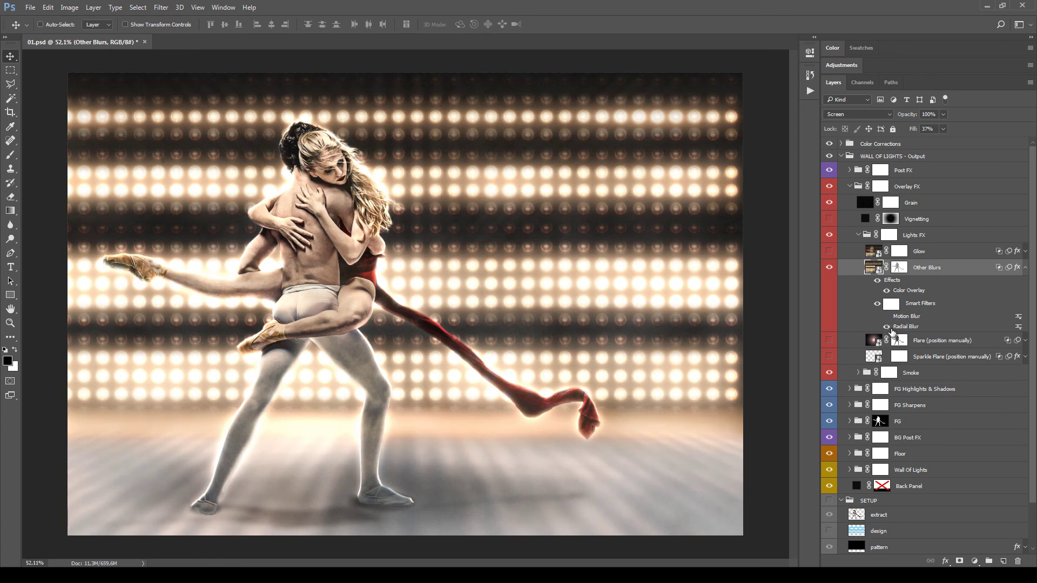
click(942, 129)
drag(943, 142, 952, 142)
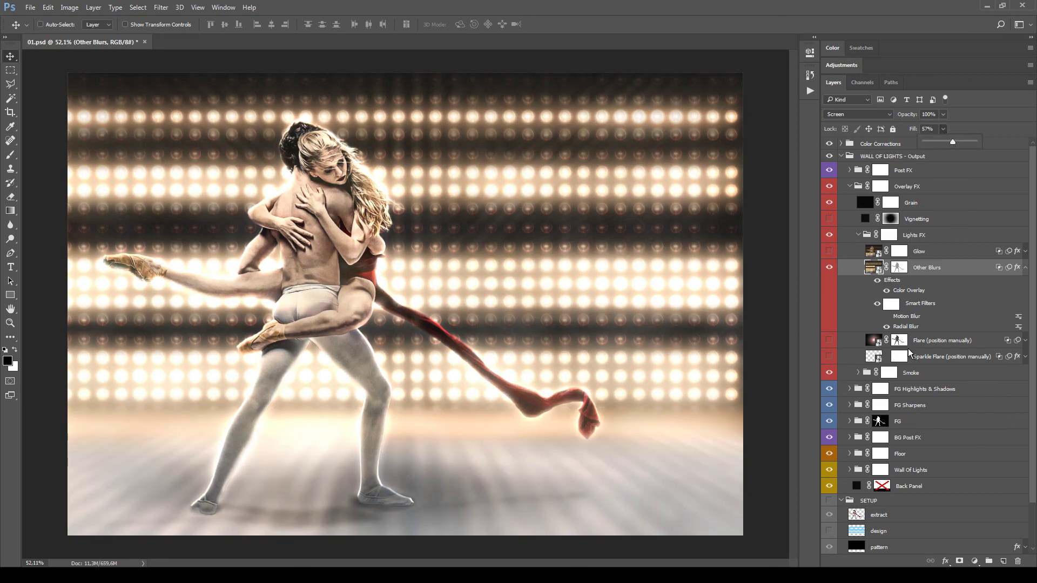
Step: Examine the Radial Blur settings of Other Blurs without changing them, and look over the layer's smart object contents
double_click(907, 326)
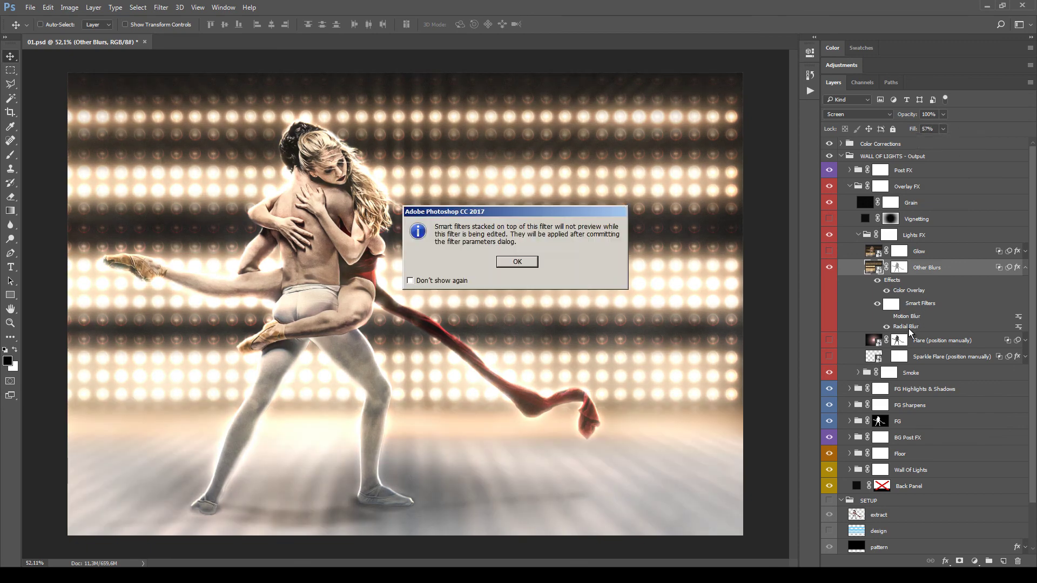
click(508, 267)
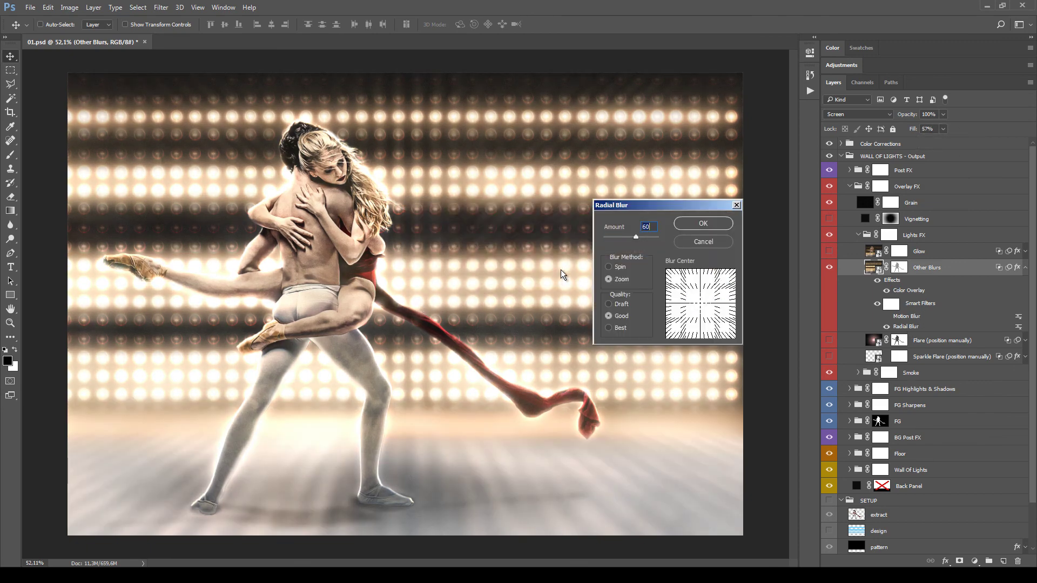
click(703, 241)
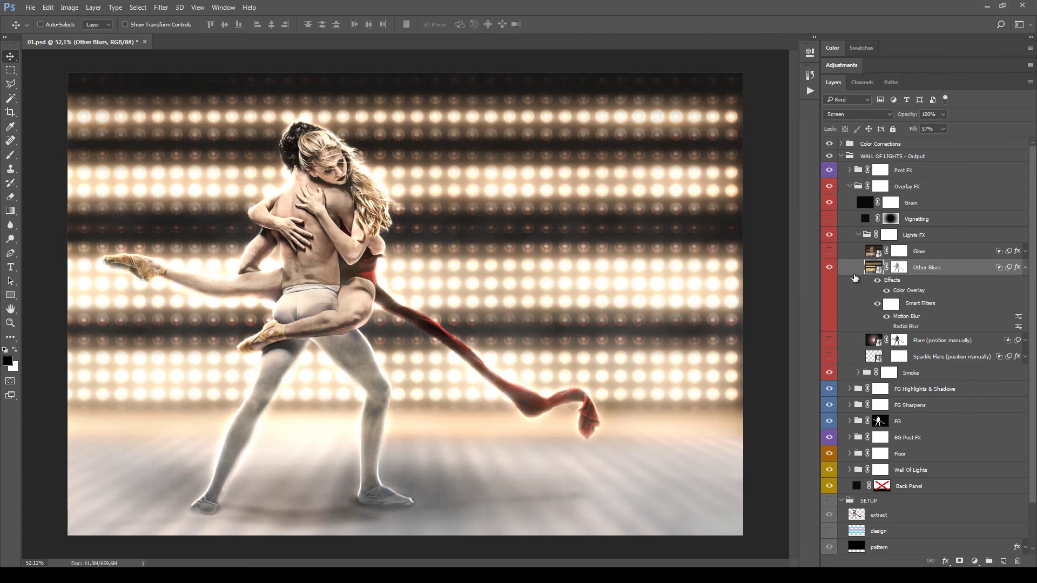
double_click(875, 269)
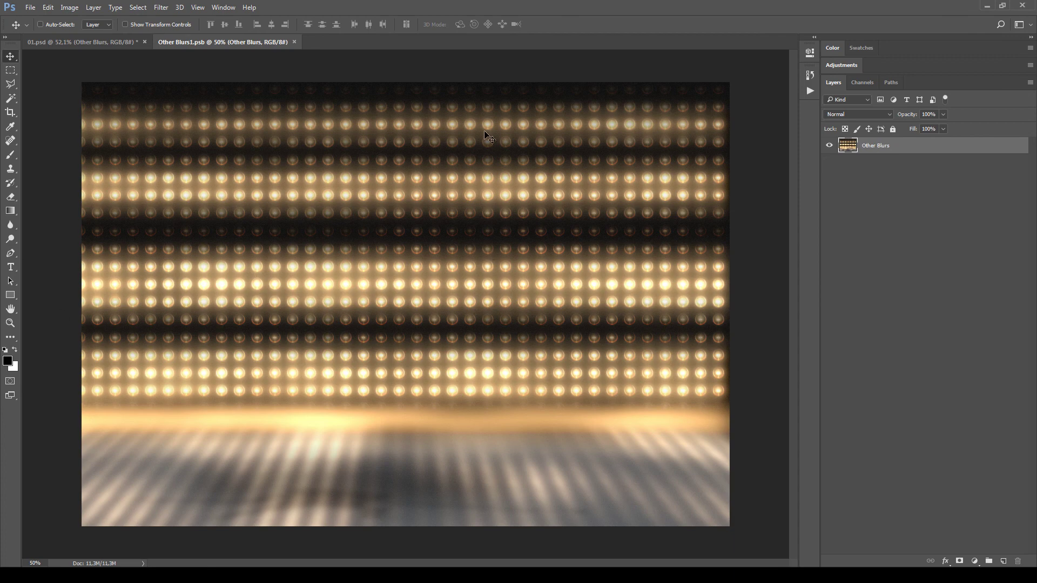
click(294, 43)
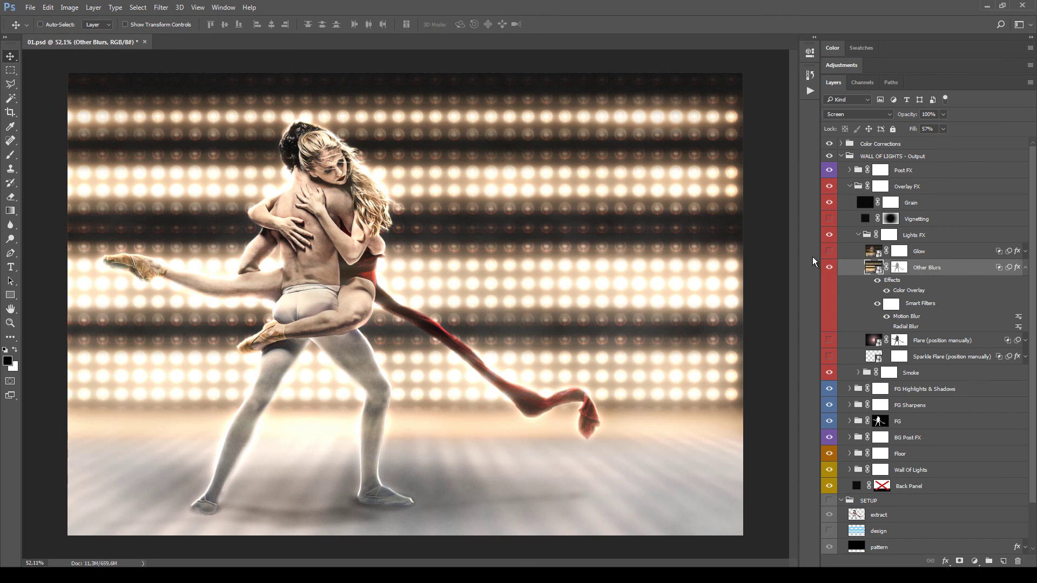
Step: Show the Glow layer in place of Other Blurs and collapse the effects list of Other Blurs
click(828, 266)
click(829, 251)
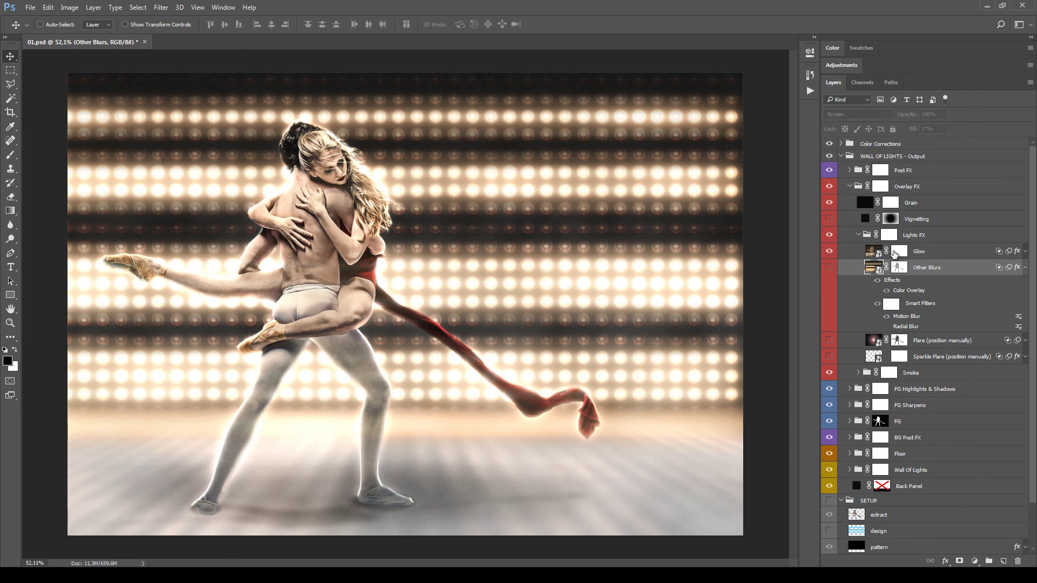
click(1025, 266)
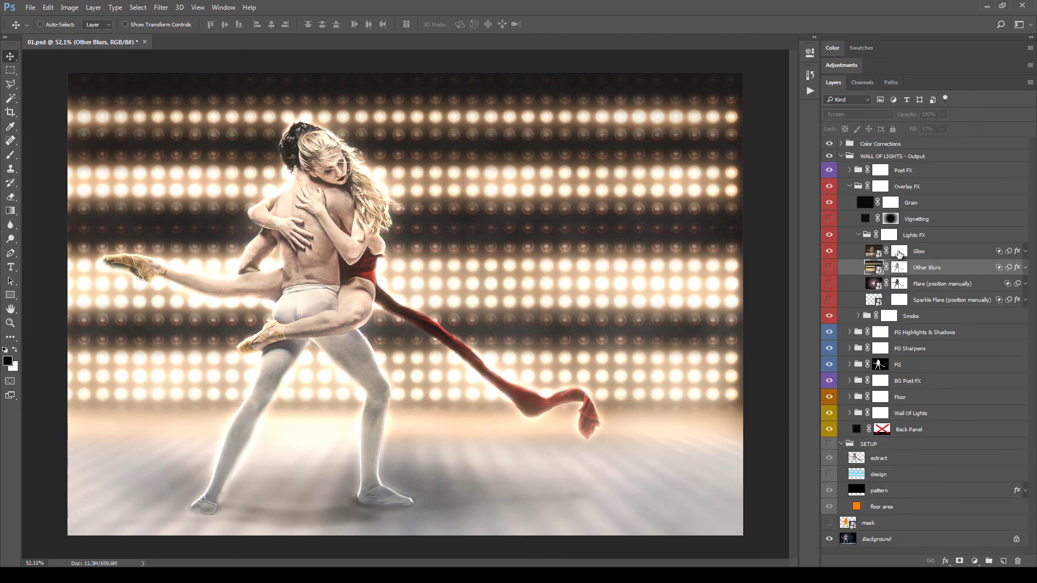
Step: Run the [Update Effects] action from the Wall of Lights action set
click(812, 51)
click(712, 145)
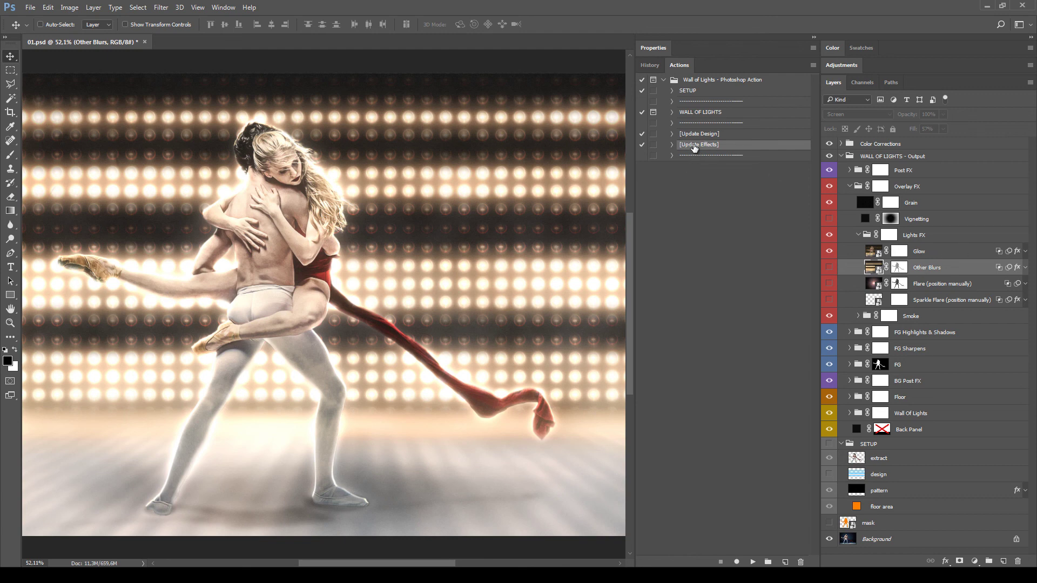
click(752, 562)
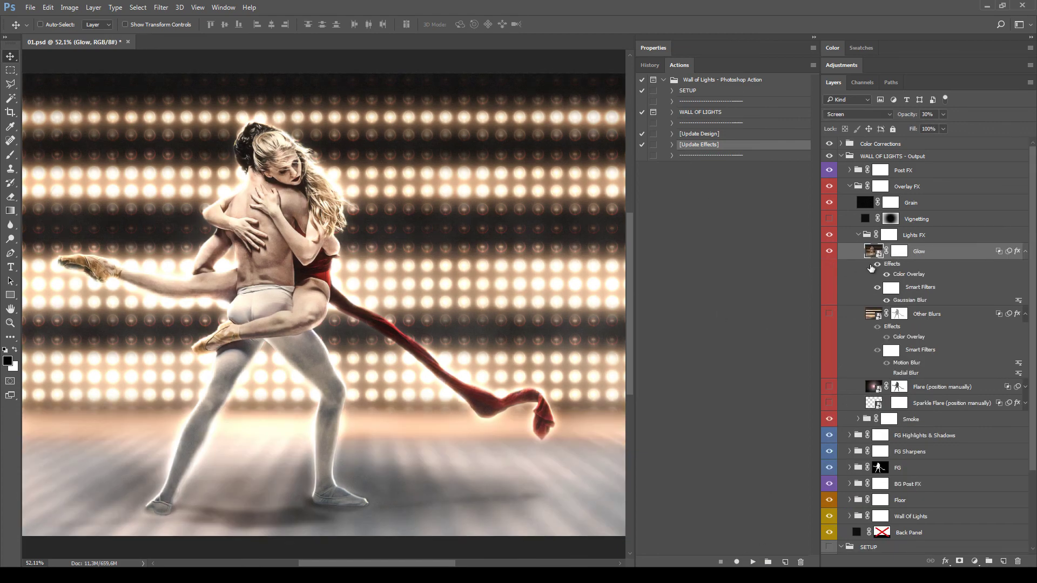
Step: Inspect the smart object contents of the Glow and Other Blurs layers, closing each one without changes
double_click(875, 250)
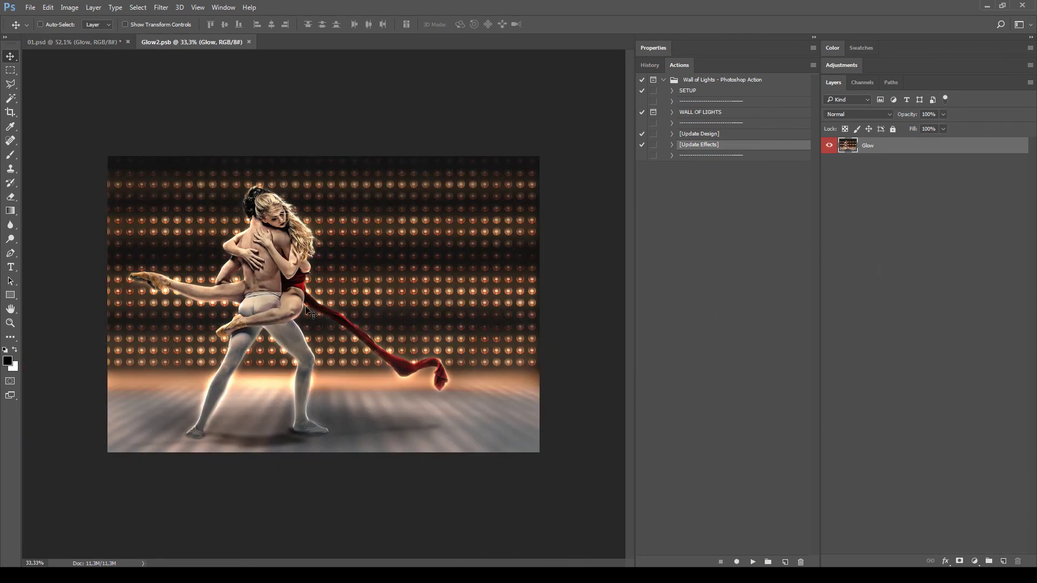
click(248, 42)
double_click(866, 315)
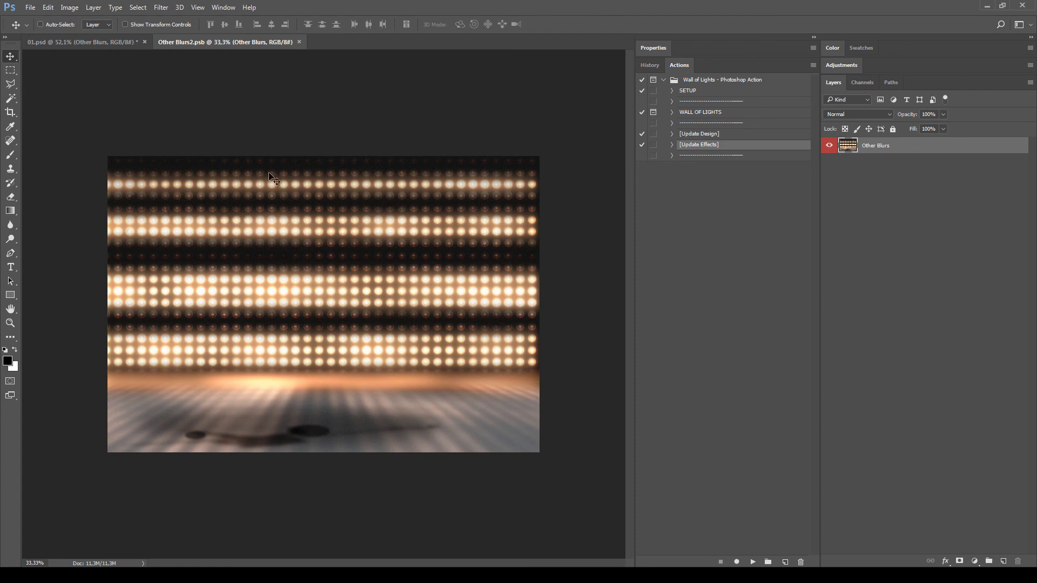
click(299, 42)
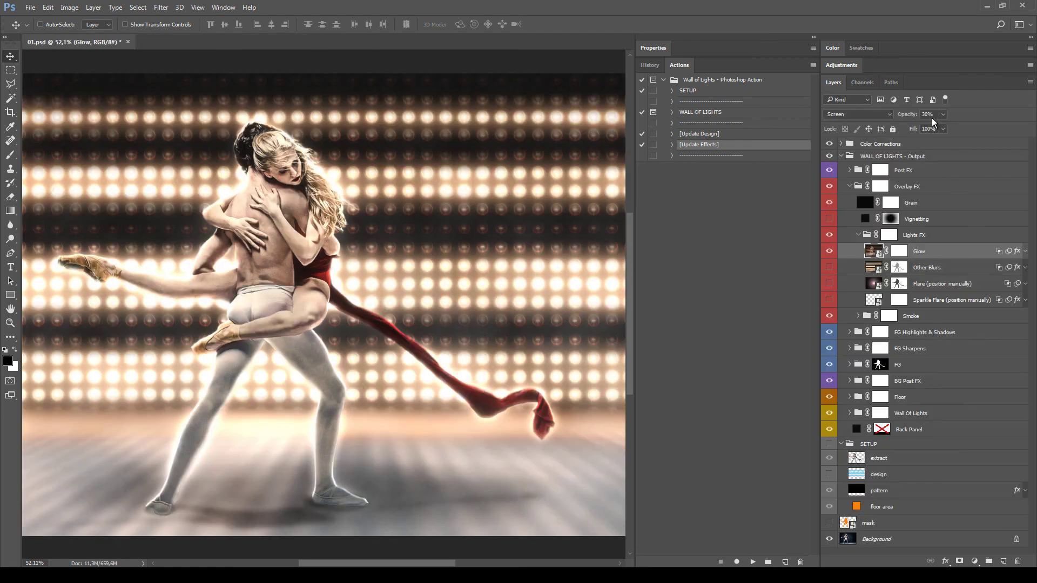
Step: Set the Glow layer's opacity to 50% and show the Flare (position manually) layer
click(929, 114)
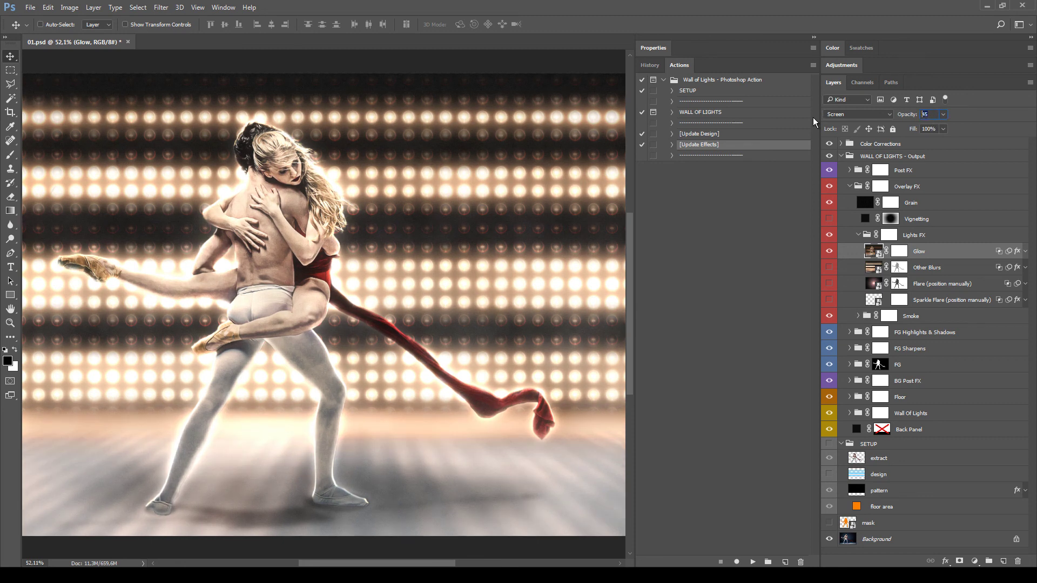
text(50)
click(941, 286)
click(830, 284)
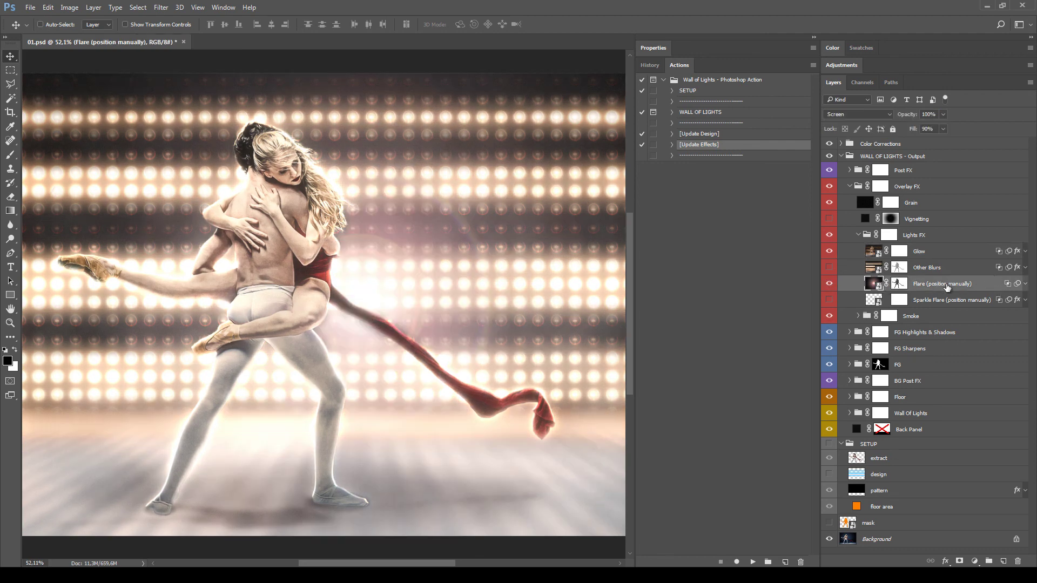
Step: Reposition the Flare layer's Lens Flare center to the upper-left area of the image, above the man's outstretched foot
click(1025, 284)
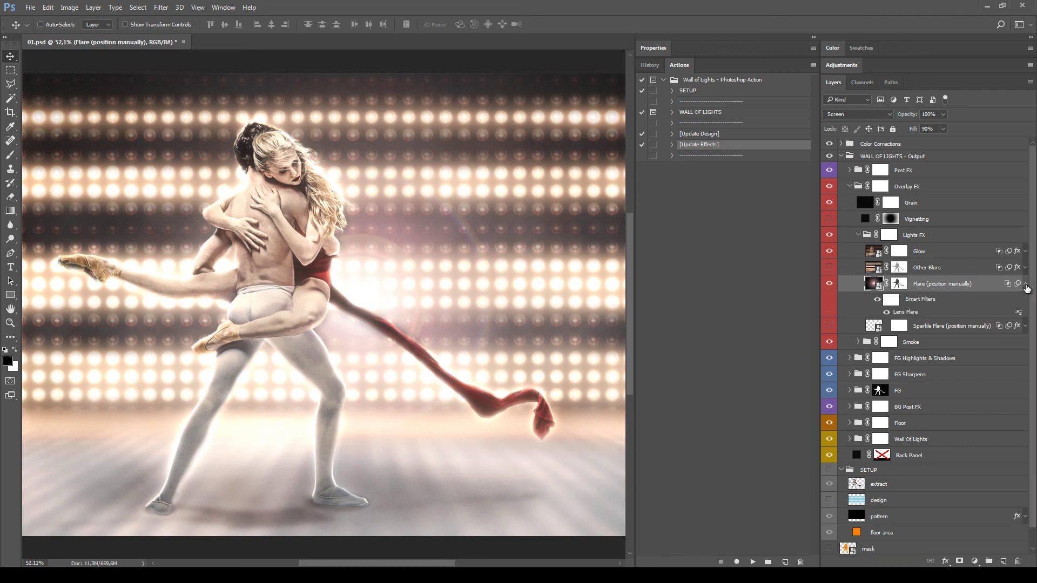
double_click(899, 313)
drag(544, 116, 692, 151)
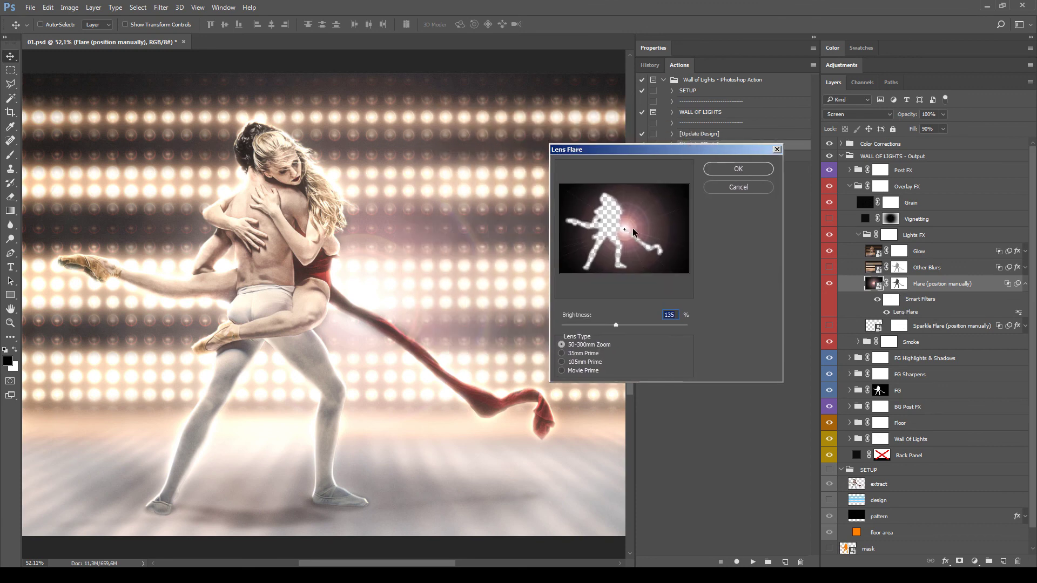
drag(626, 227, 573, 197)
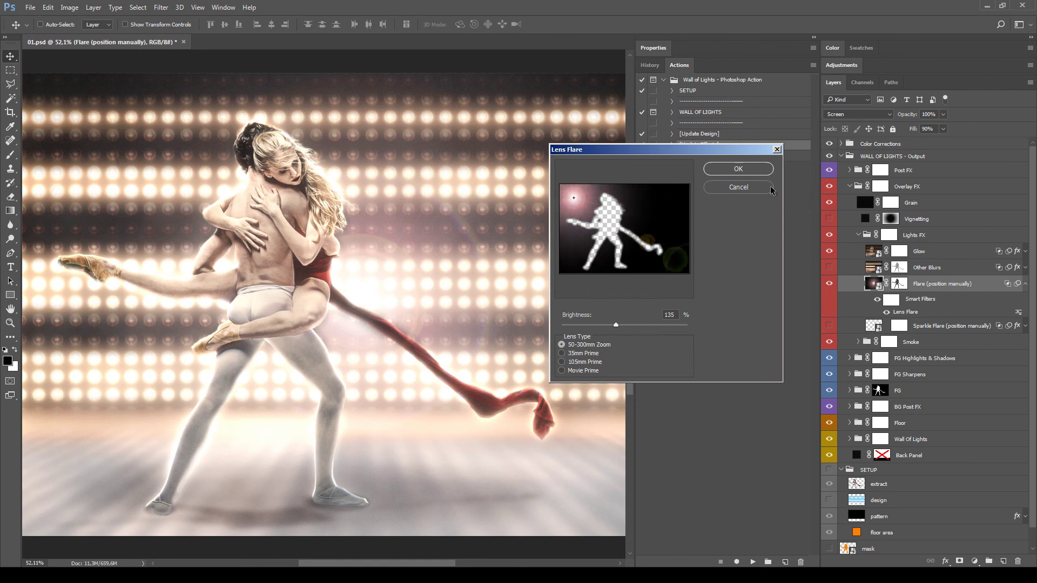
mouse_move(611, 321)
mouse_down()
mouse_move(633, 325)
mouse_move(612, 323)
mouse_up()
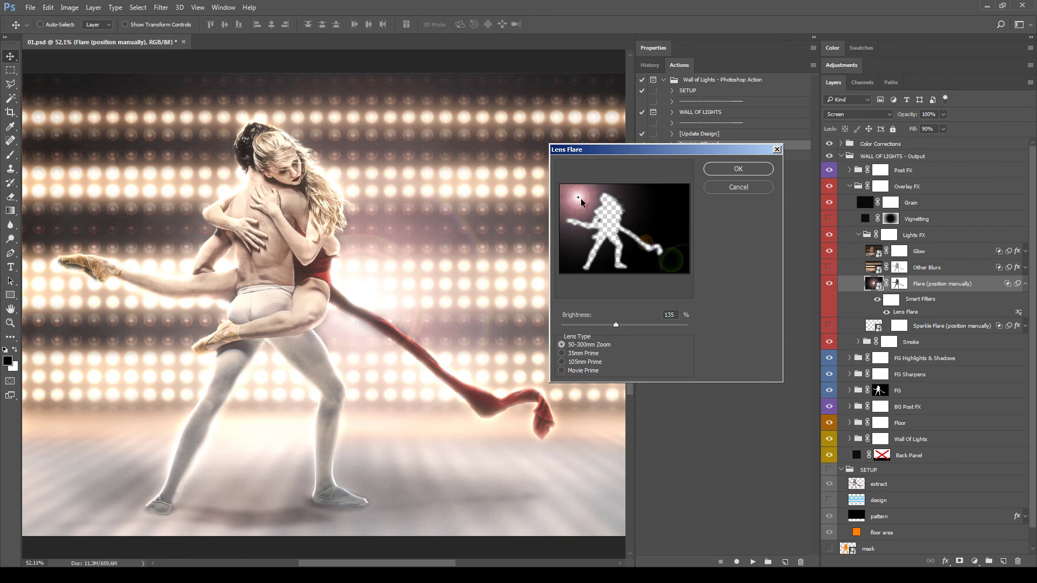
key(Return)
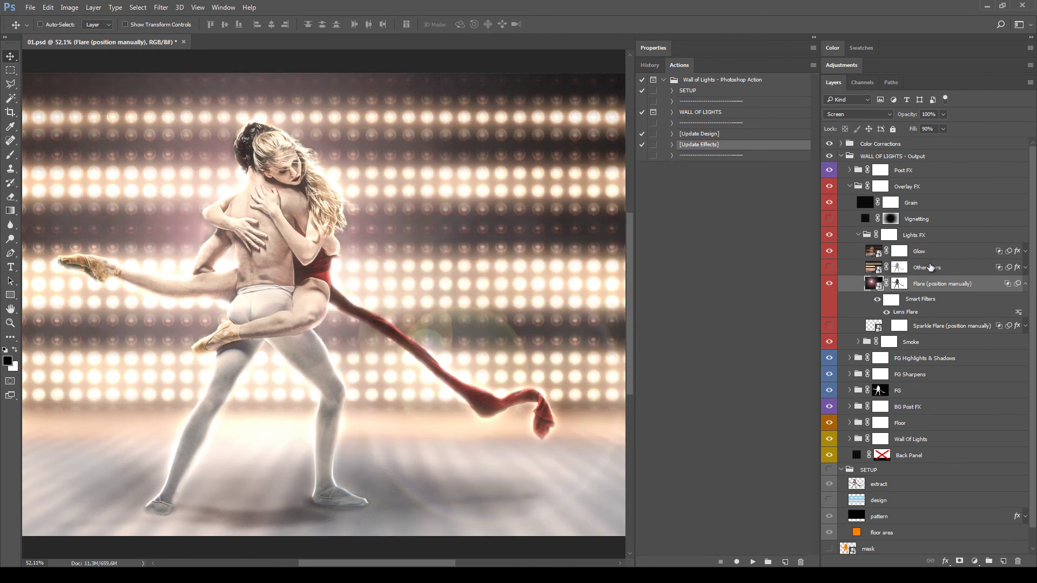
Step: Set the Flare layer's fill to 70% and collapse its smart filter list
click(942, 129)
drag(934, 141, 932, 140)
click(931, 290)
click(1025, 283)
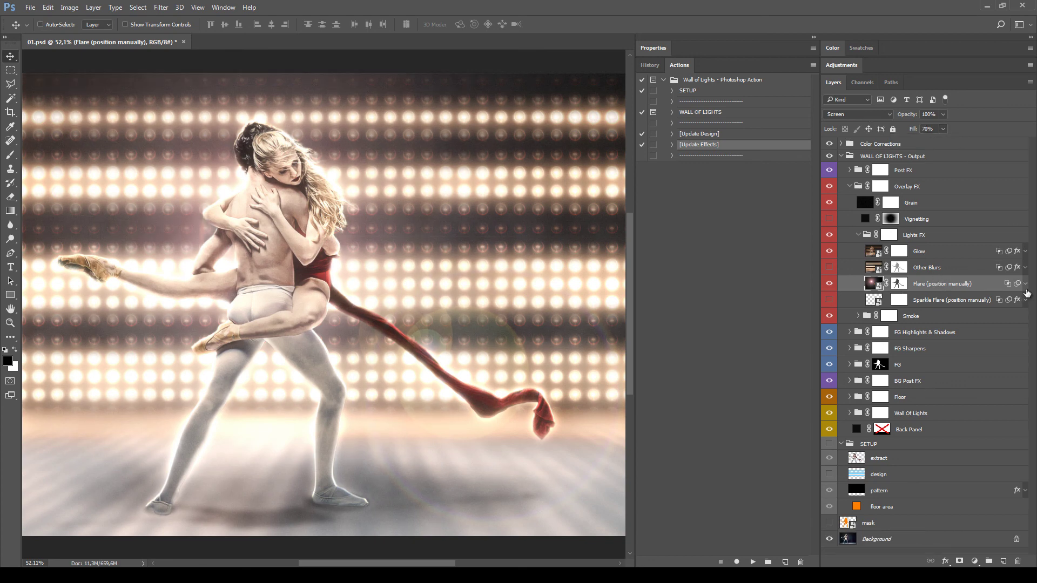
Step: Show the Sparkle Flare layer, move its sparkle beside the man's shoulder, and scale it down slightly
click(954, 300)
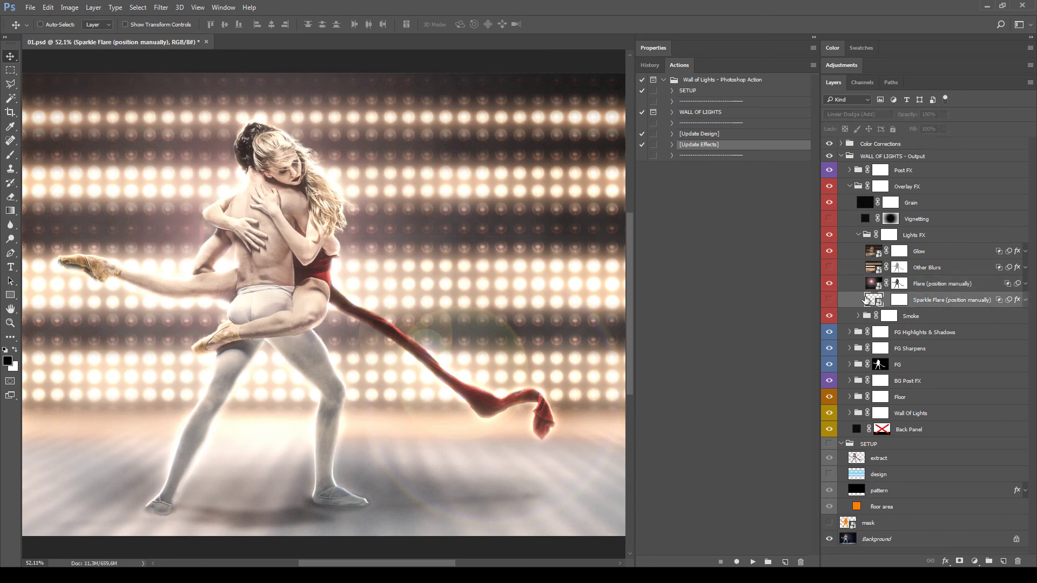
click(830, 302)
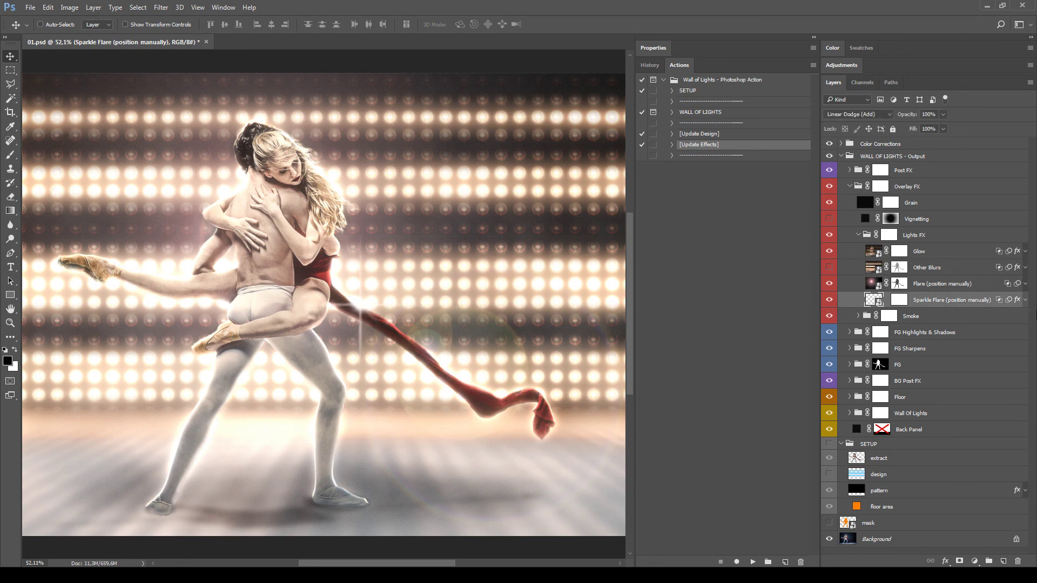
drag(352, 312, 227, 192)
key(ctrl+t)
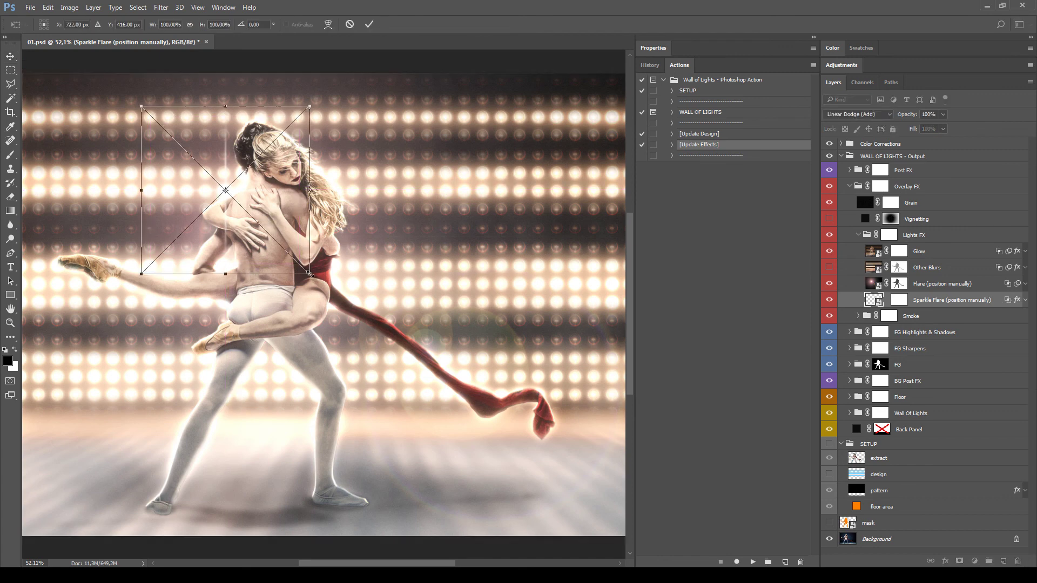
drag(309, 273, 292, 252)
key(Return)
drag(226, 192, 227, 194)
Step: Set Sparkle Flare's fill to 87% and nudge the sparkle at the shoulder, keeping the Linear Dodge (Add) blend mode
click(942, 130)
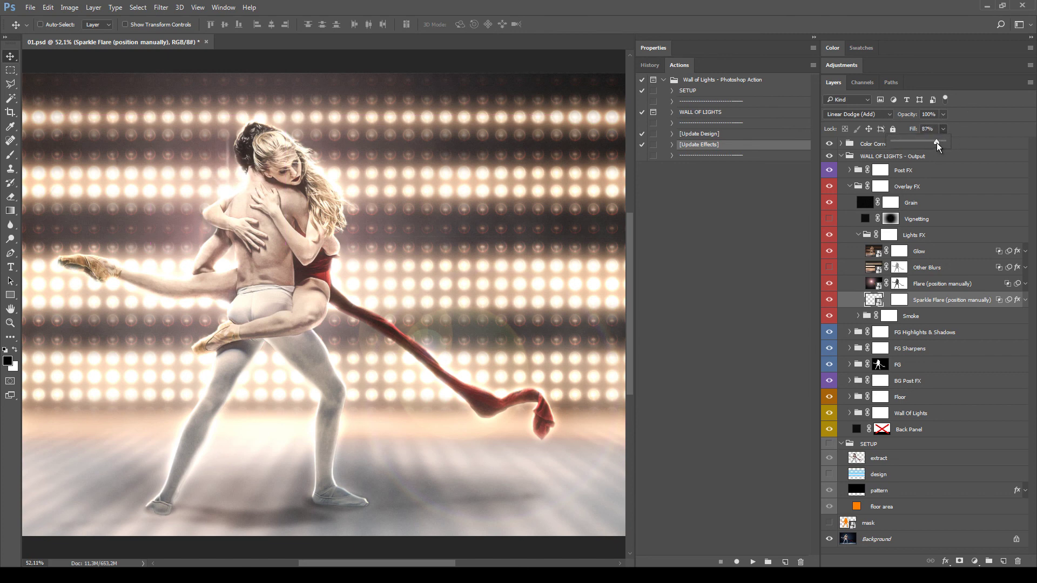
drag(936, 142, 938, 142)
click(221, 195)
drag(221, 195, 227, 200)
click(856, 115)
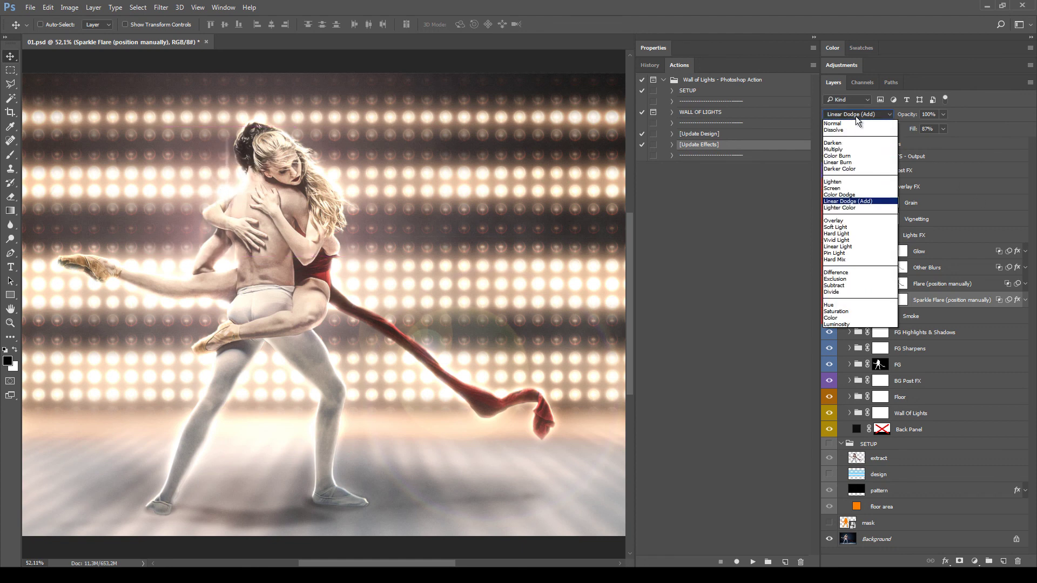
click(847, 201)
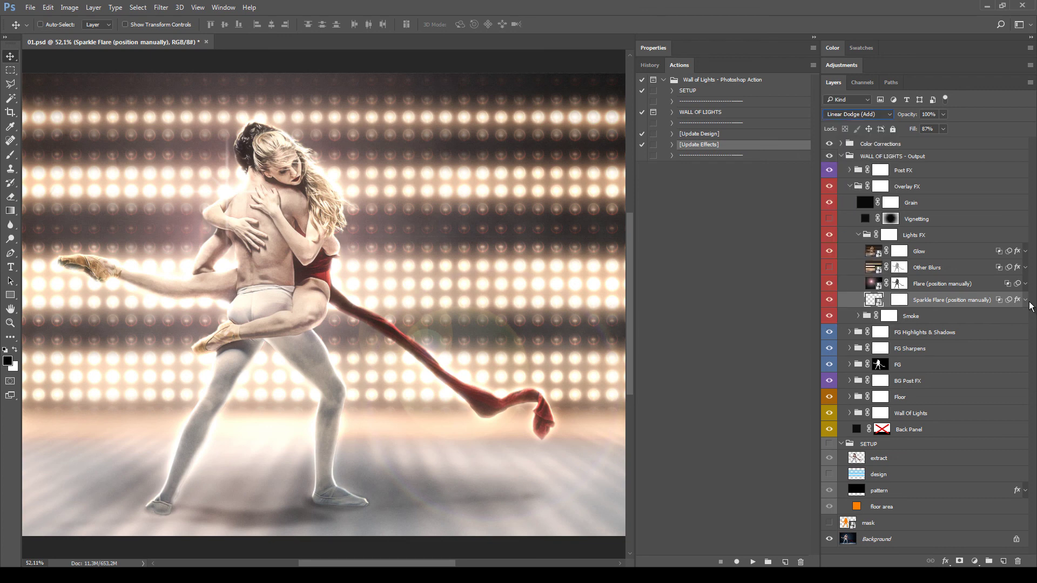
Step: Check the Gaussian Blur settings on the Sparkle Flare layer without changing them, and collapse its effects list
click(1025, 300)
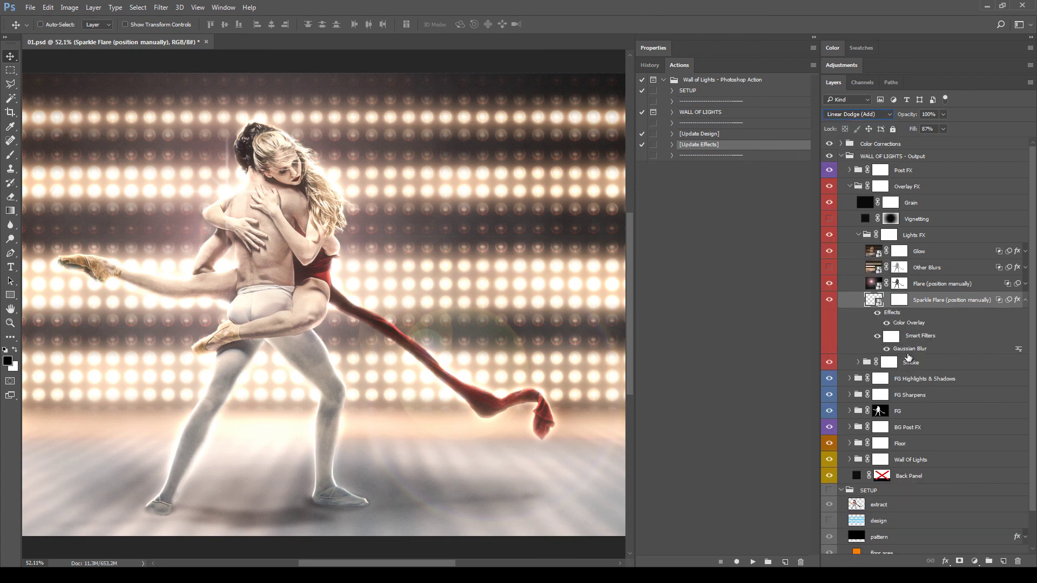
double_click(909, 350)
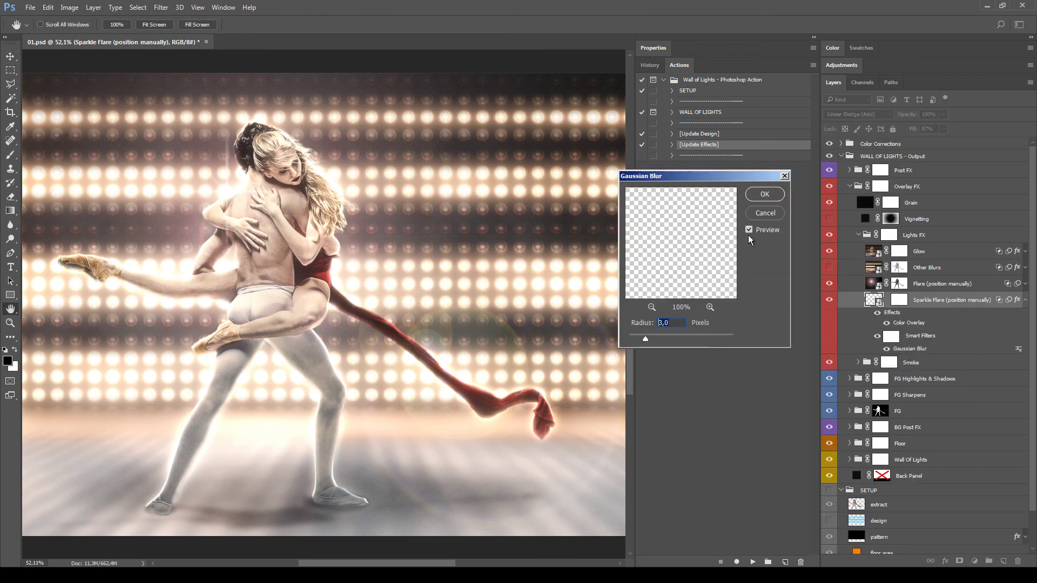
click(771, 209)
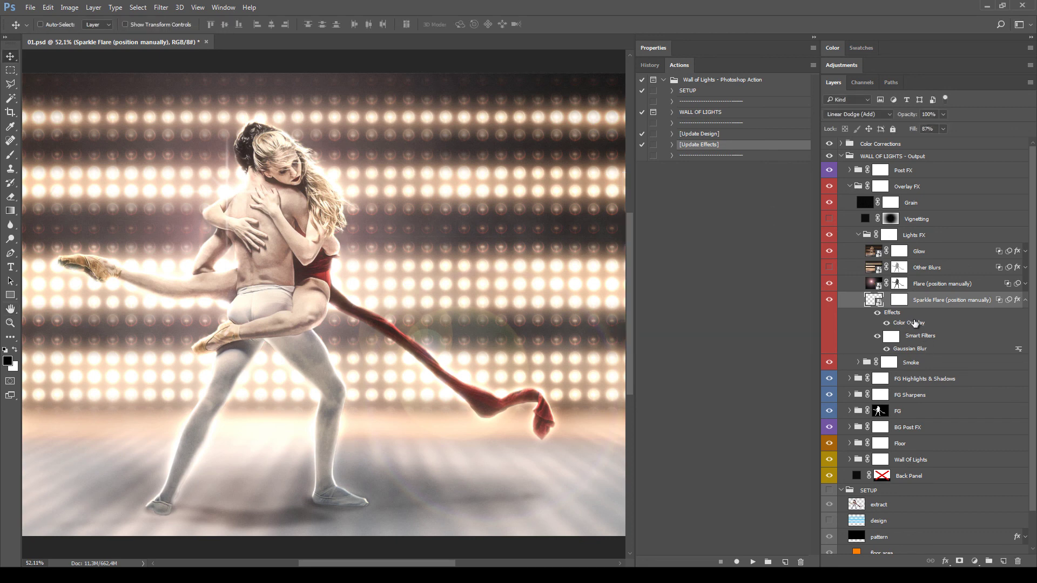
click(1025, 302)
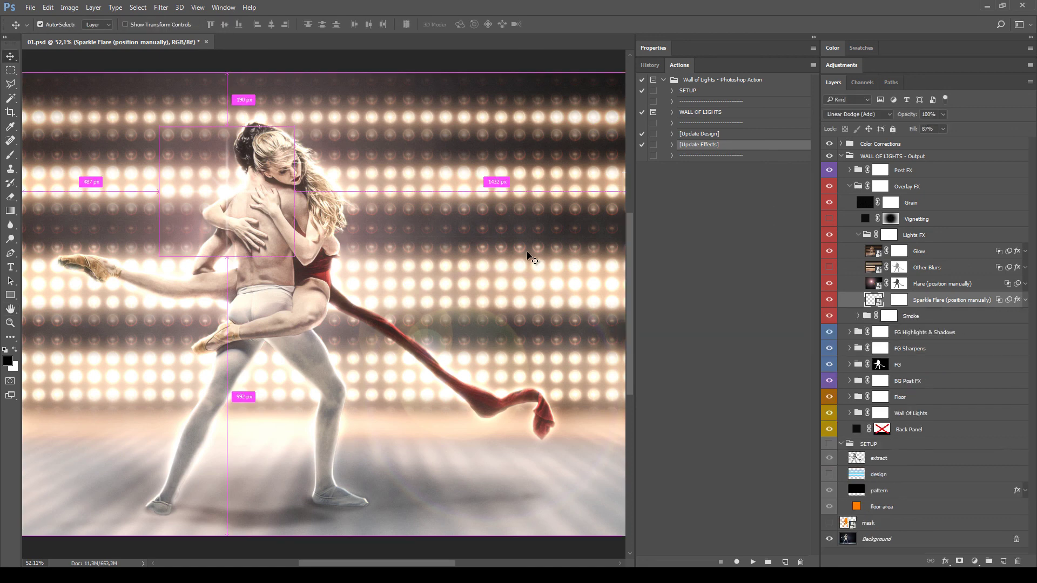
Step: Duplicate the Sparkle Flare layer, move the copy beside the woman's red dress, and scale it to 44.83% width and 43% height
key(ctrl+j)
drag(356, 270, 352, 286)
key(ctrl+t)
key(Return)
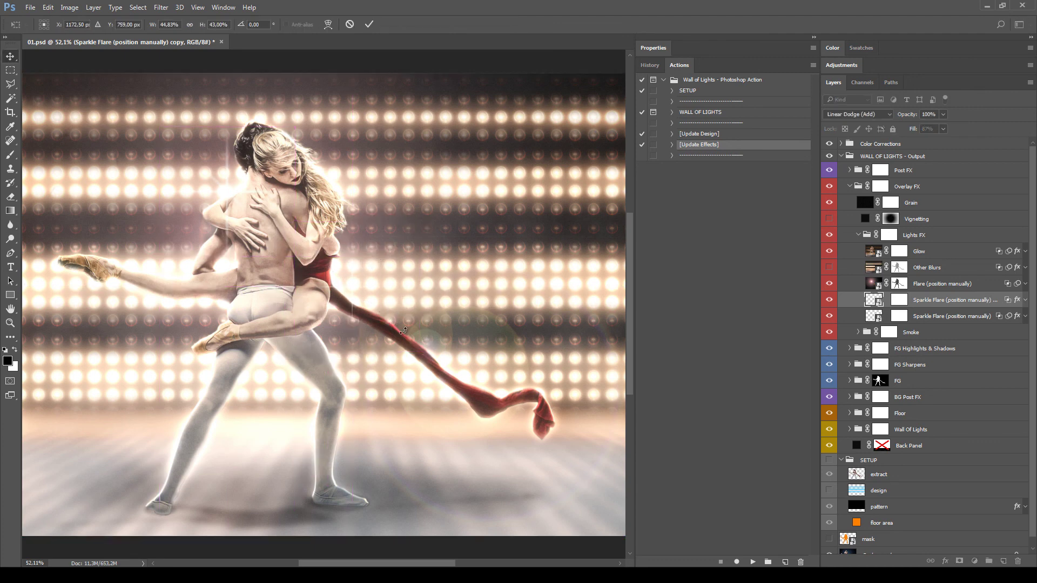
Step: Add another Sparkle Flare copy in the lights below the outstretched foot and reduce its fill to about 25%
drag(275, 345, 186, 362)
key(ctrl+j)
key(ctrl+t)
key(Return)
click(943, 129)
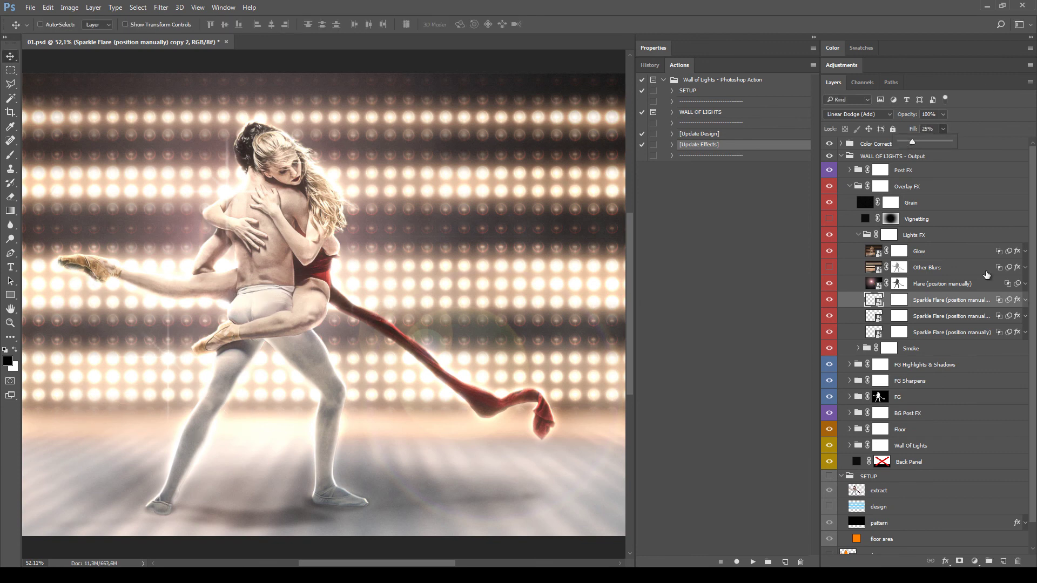
Step: Collapse Lights FX and preview the Vignetting layer by showing it, trying its opacity, and hiding it again
click(888, 234)
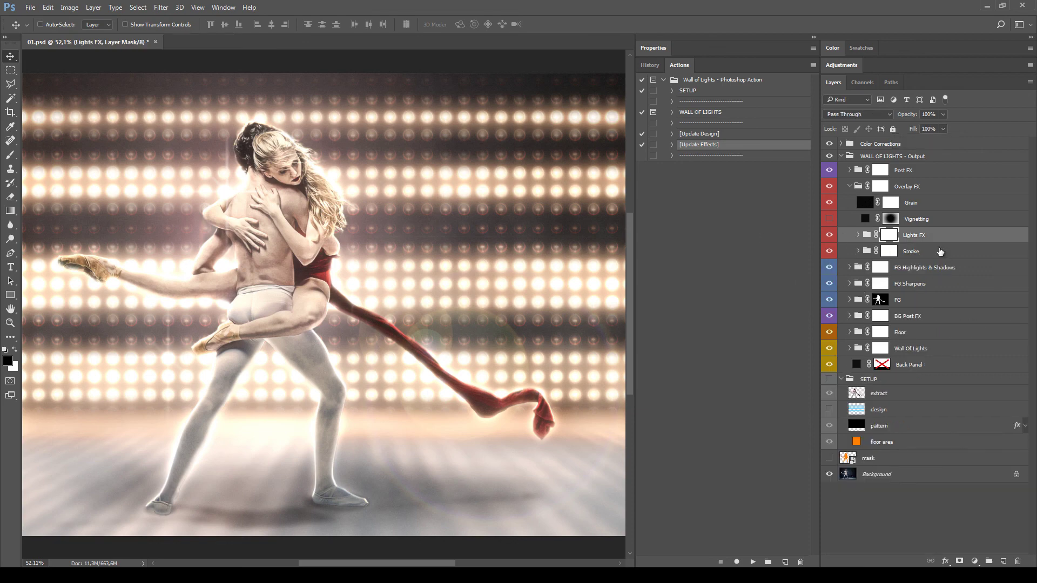
click(947, 222)
click(828, 219)
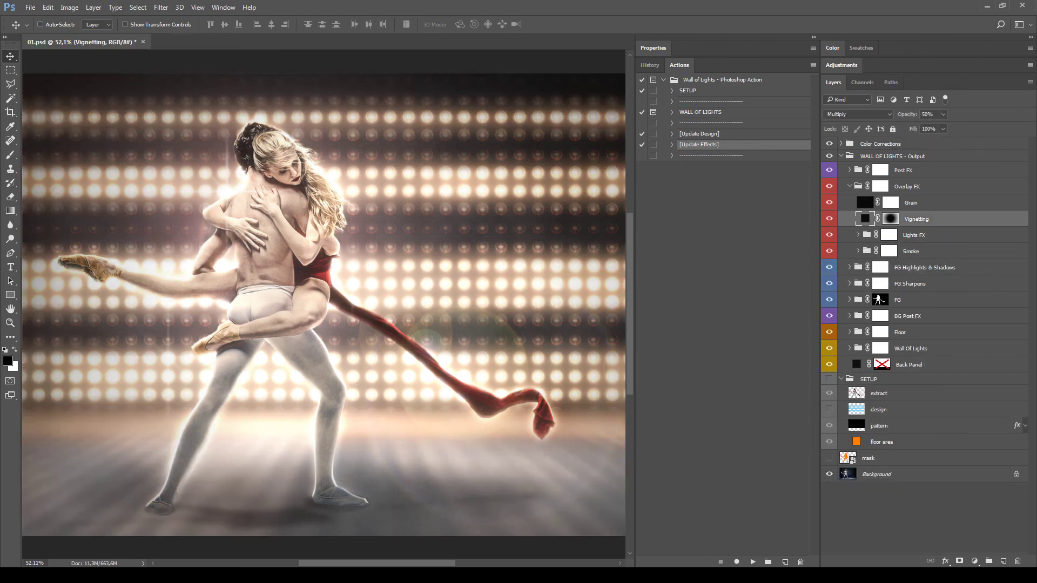
scroll(398, 215, down, 2)
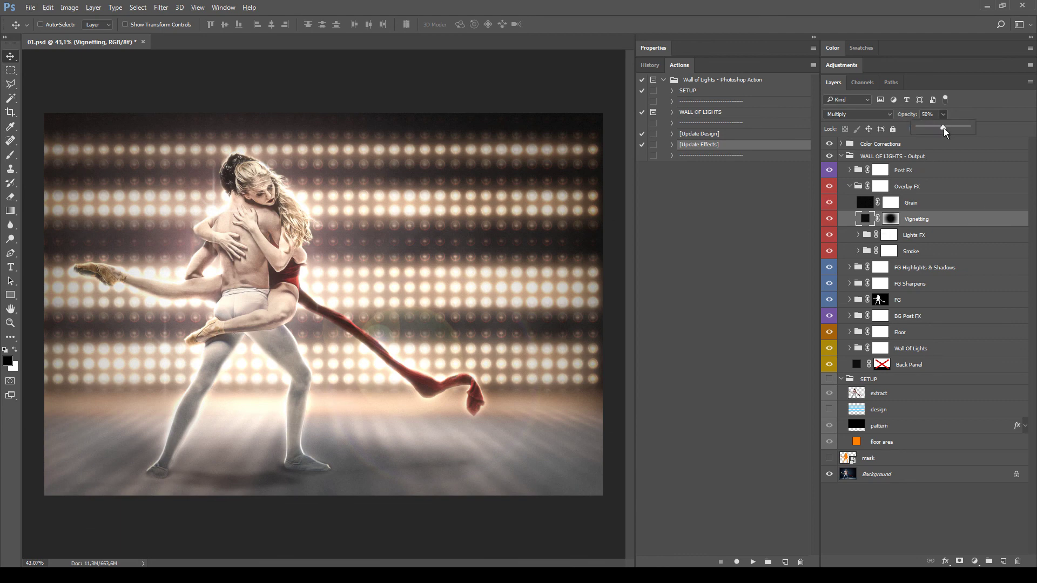
drag(953, 128, 938, 132)
click(829, 219)
Step: Compare the image with and without the Grain layer, try a higher opacity, and return it to 50%
click(950, 202)
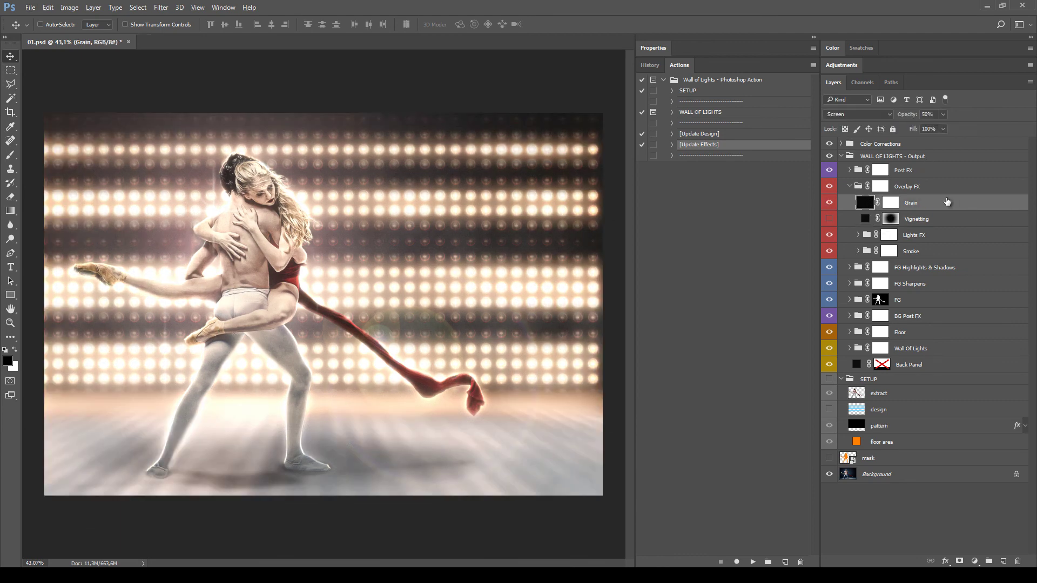
click(829, 203)
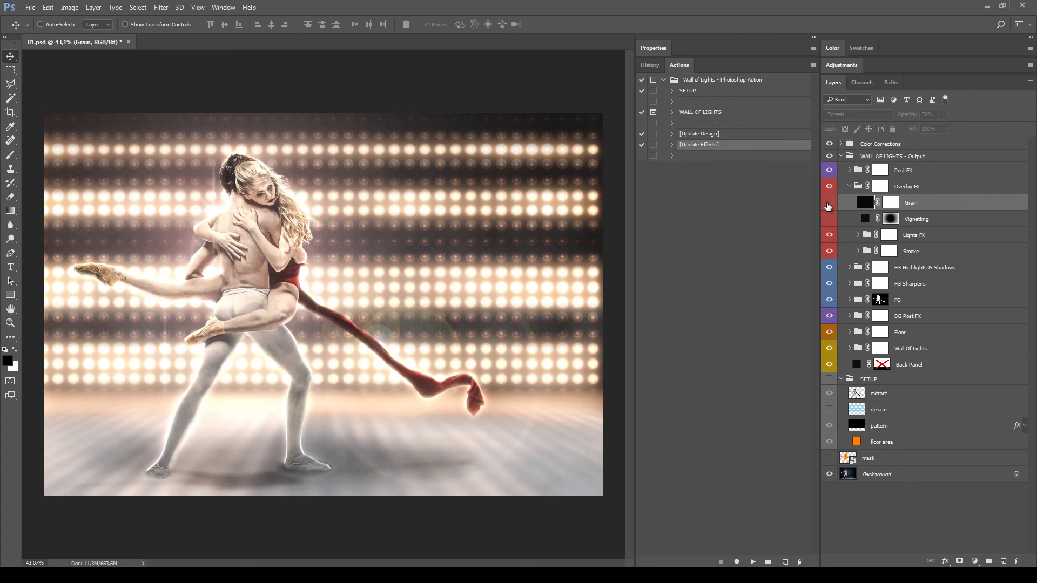
click(829, 204)
click(942, 115)
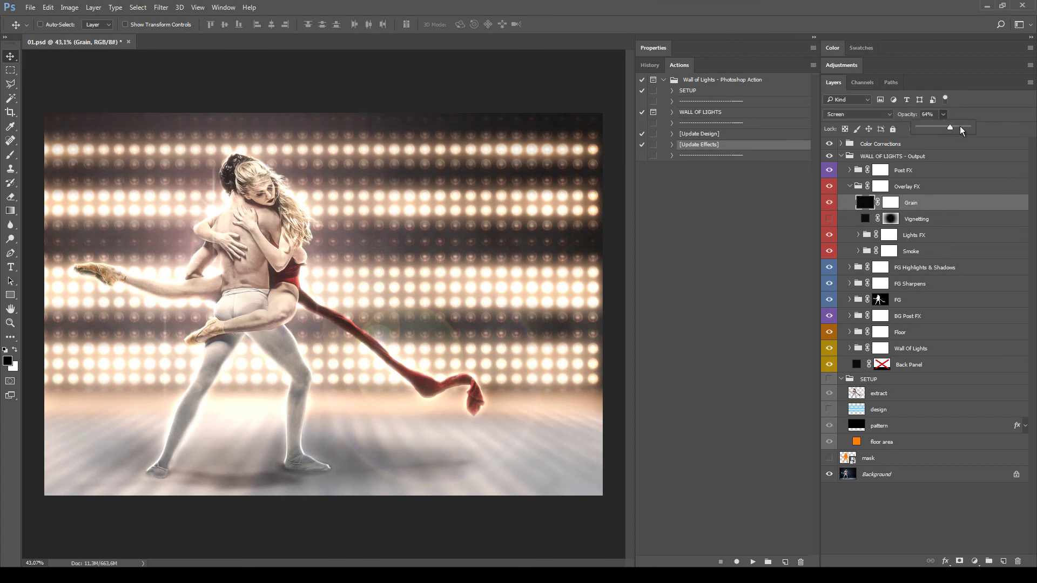
mouse_move(951, 127)
mouse_down()
mouse_move(937, 130)
mouse_move(969, 134)
mouse_move(941, 125)
mouse_up()
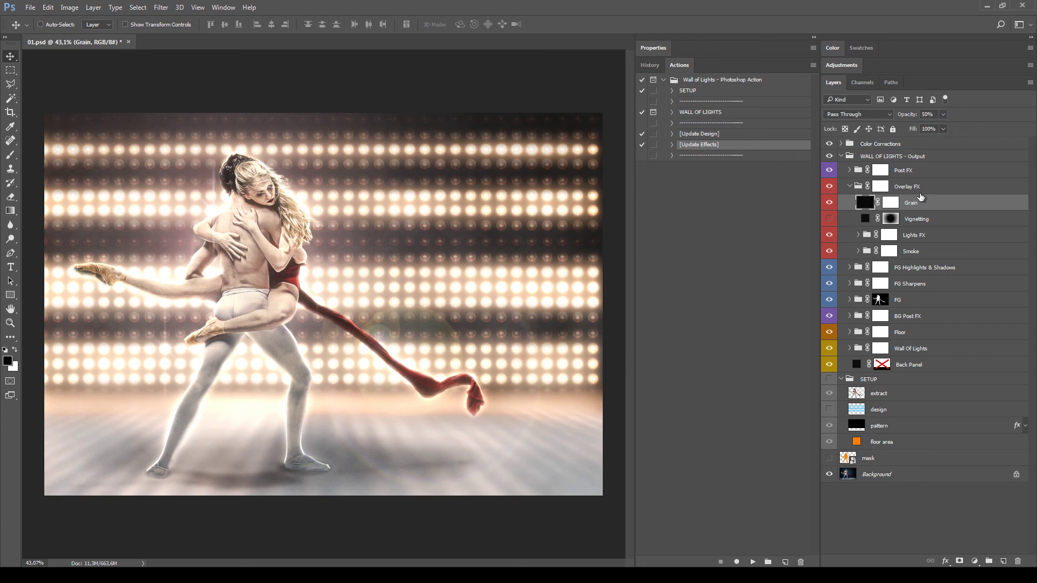
Step: Collapse Overlay FX, expand Post FX, and examine the Global Contrast layer's opacity setting
click(853, 187)
click(847, 187)
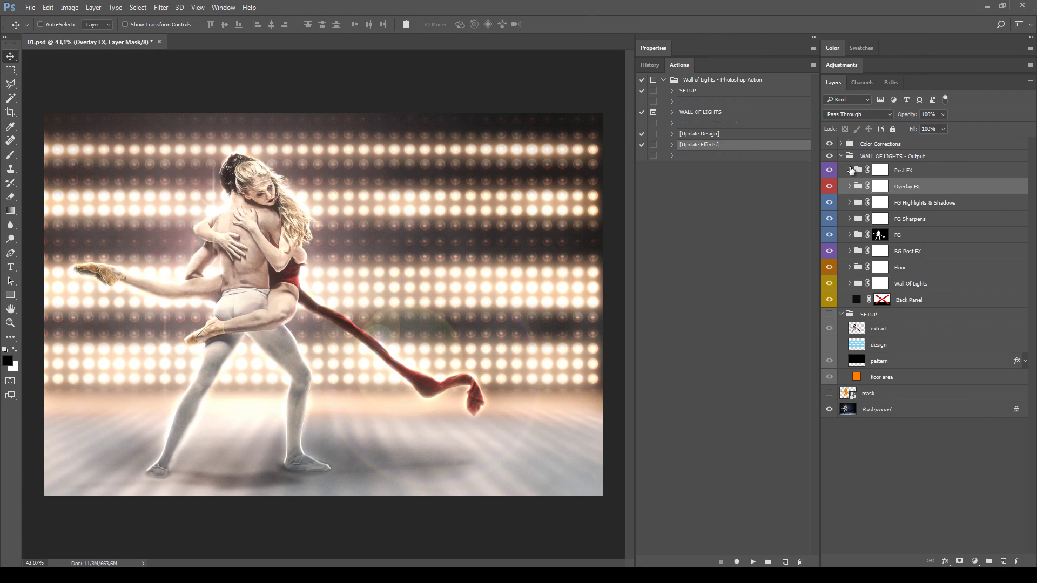
click(850, 170)
click(937, 173)
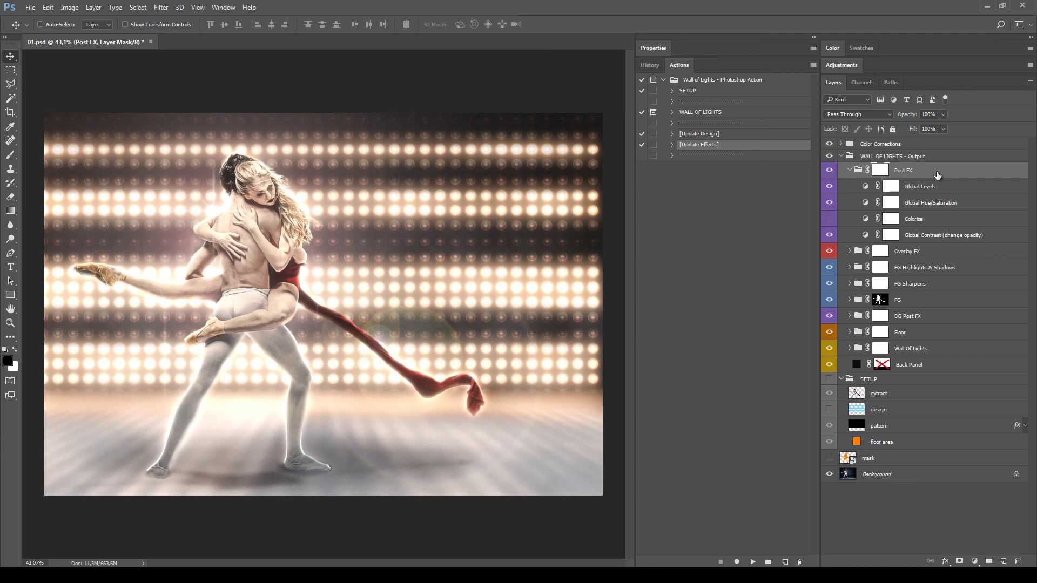
click(914, 237)
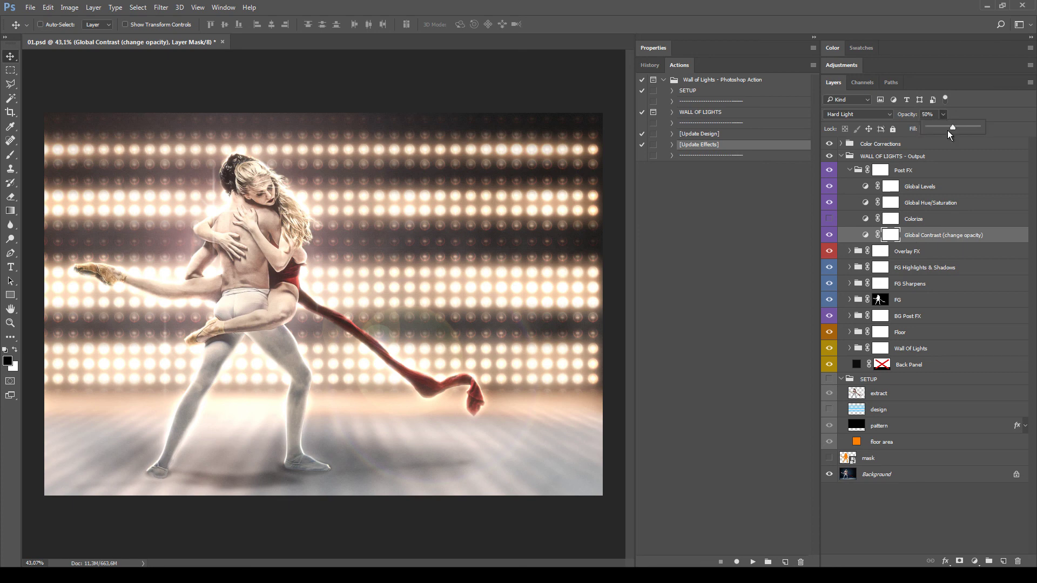
Step: Preview the Colorize adjustment, check its Hue/Saturation settings, try reduced opacities, and hide it again
click(920, 222)
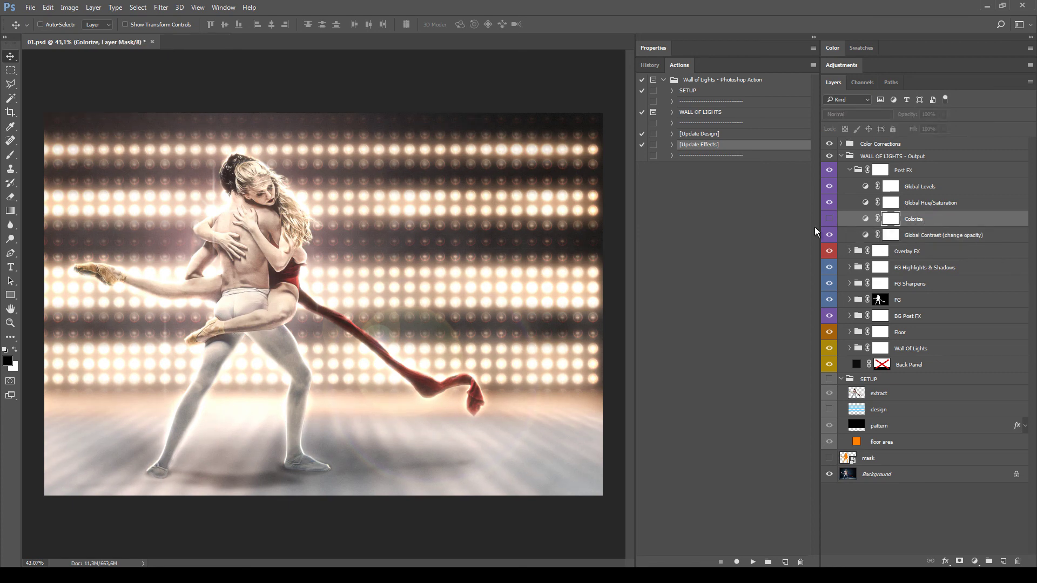
click(830, 219)
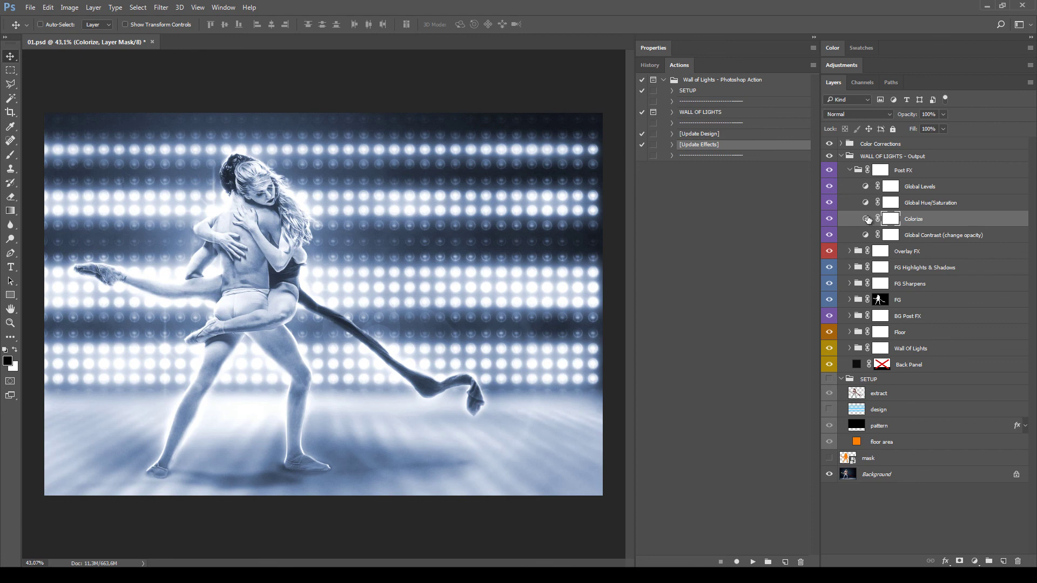
click(866, 218)
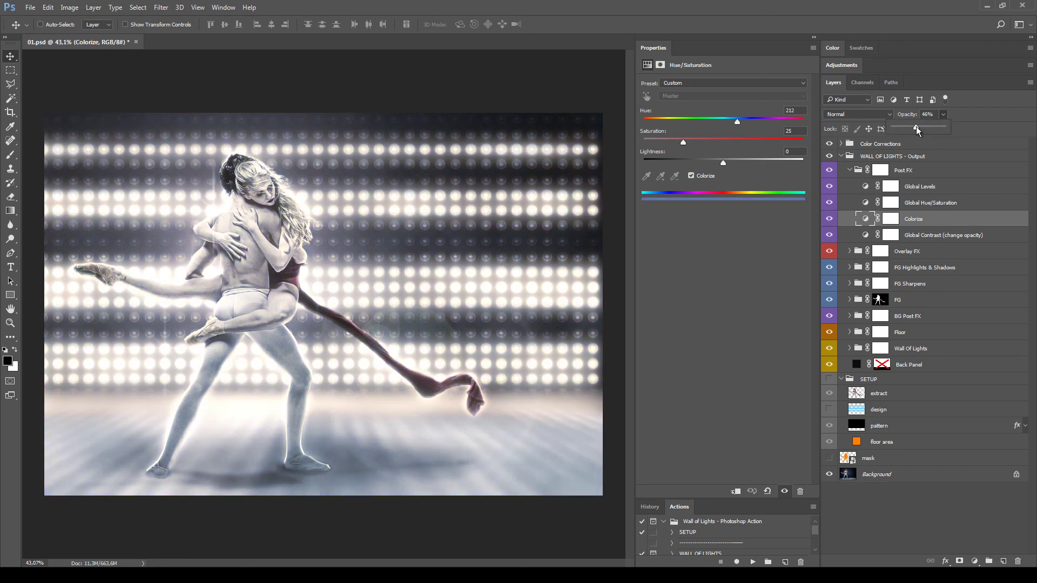
drag(916, 126, 931, 126)
key(ctrl+comma)
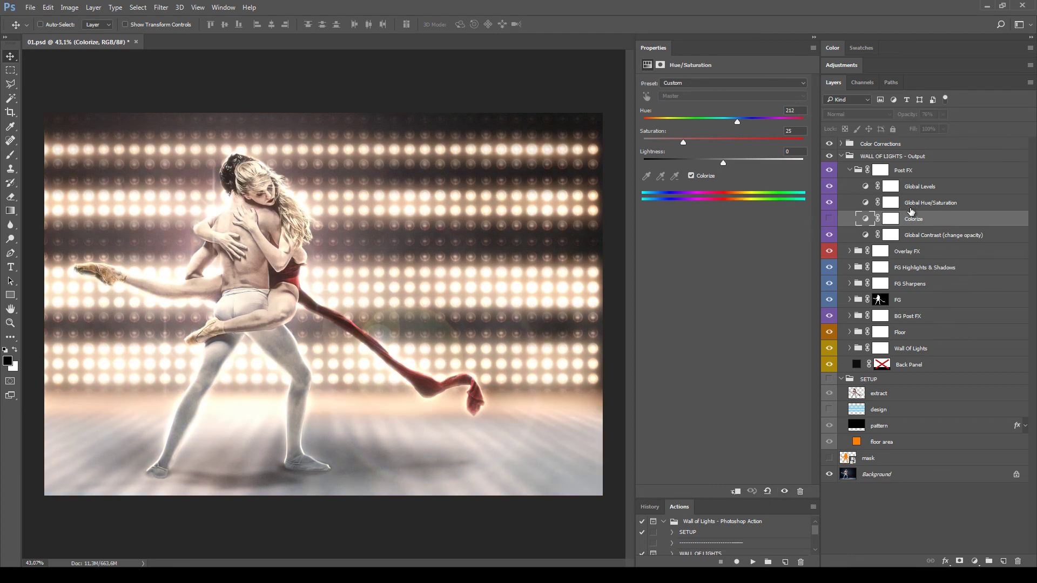
Step: Check the Global Hue/Saturation settings and raise the shadow input level of Global Levels slightly
click(867, 203)
click(866, 203)
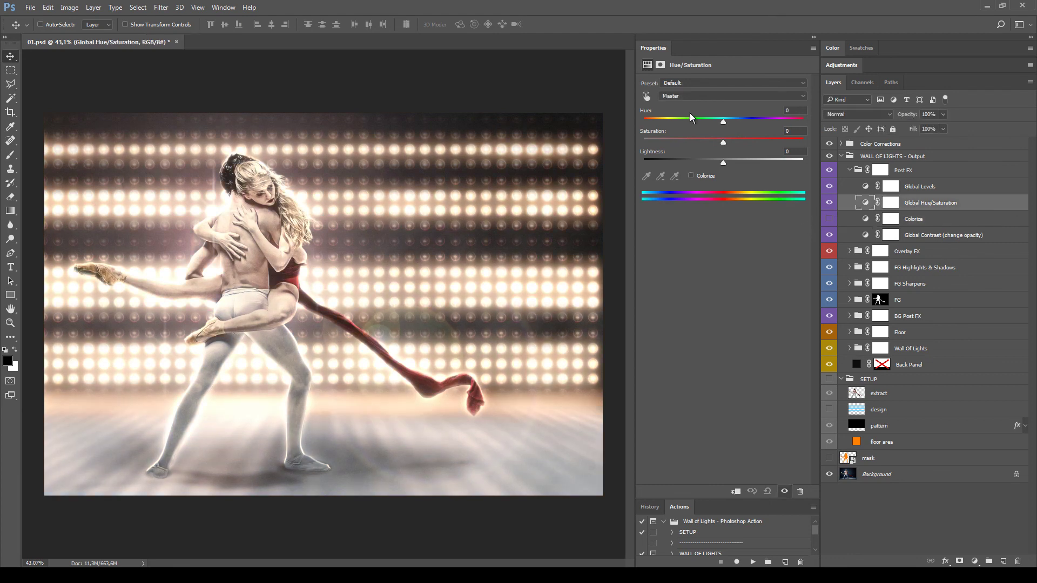
click(938, 186)
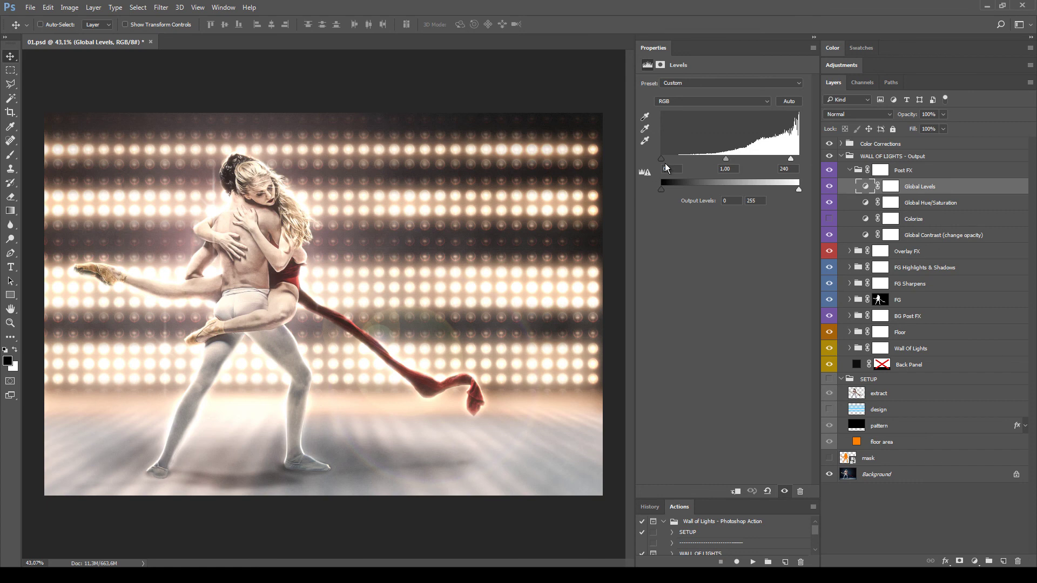
mouse_move(661, 159)
mouse_down()
mouse_move(672, 160)
mouse_move(662, 159)
mouse_up()
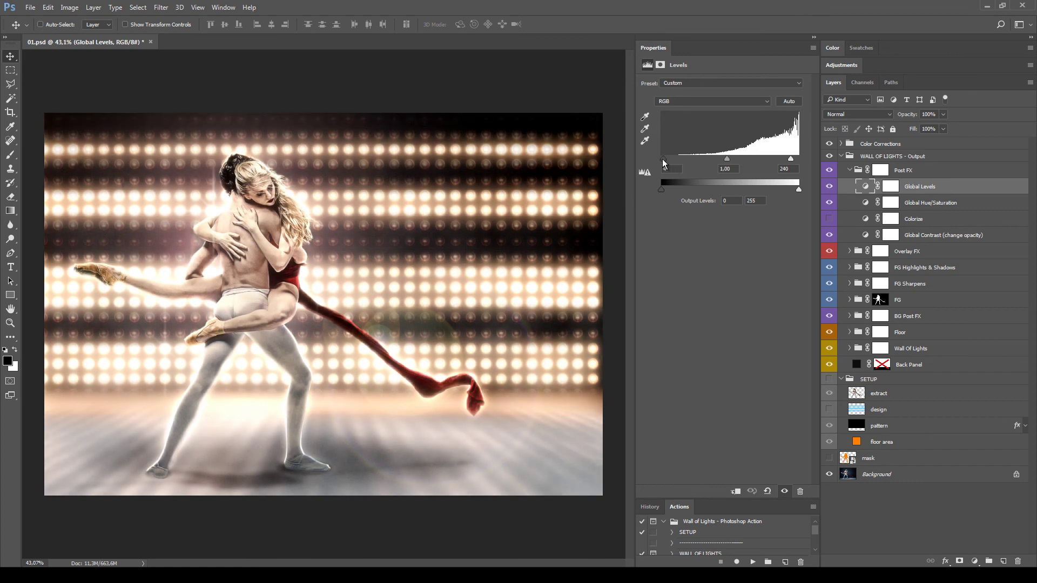
Step: Collapse the Post FX, WALL OF LIGHTS - Output and SETUP groups, and expand the Color Corrections group
click(849, 170)
click(910, 161)
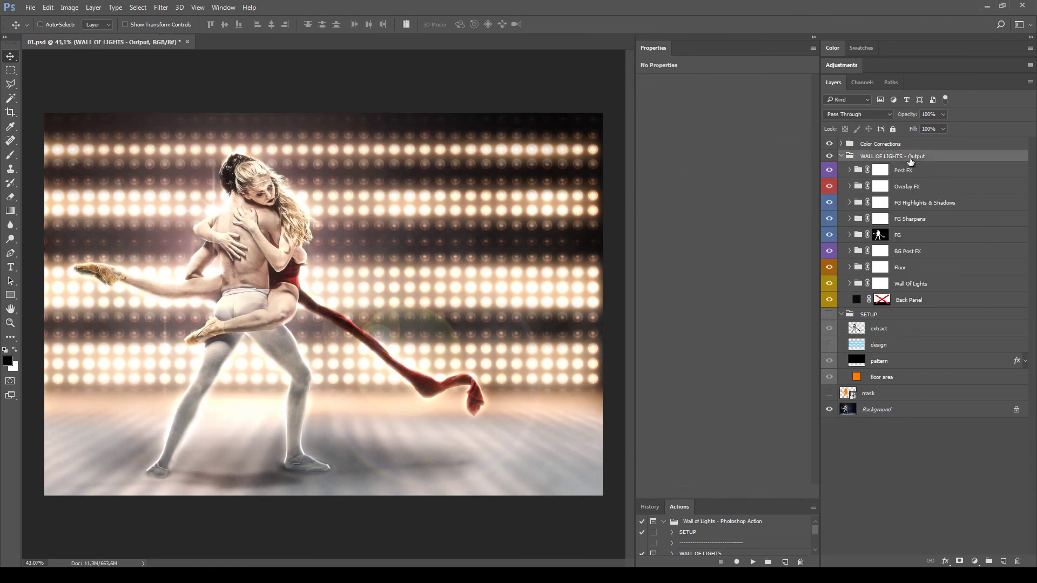
click(839, 156)
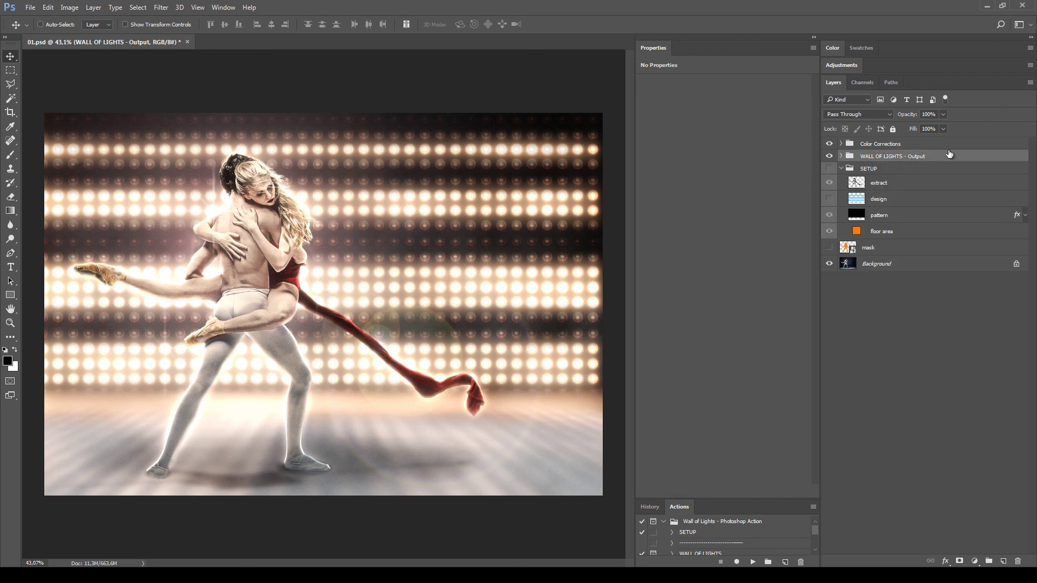
click(839, 168)
click(840, 143)
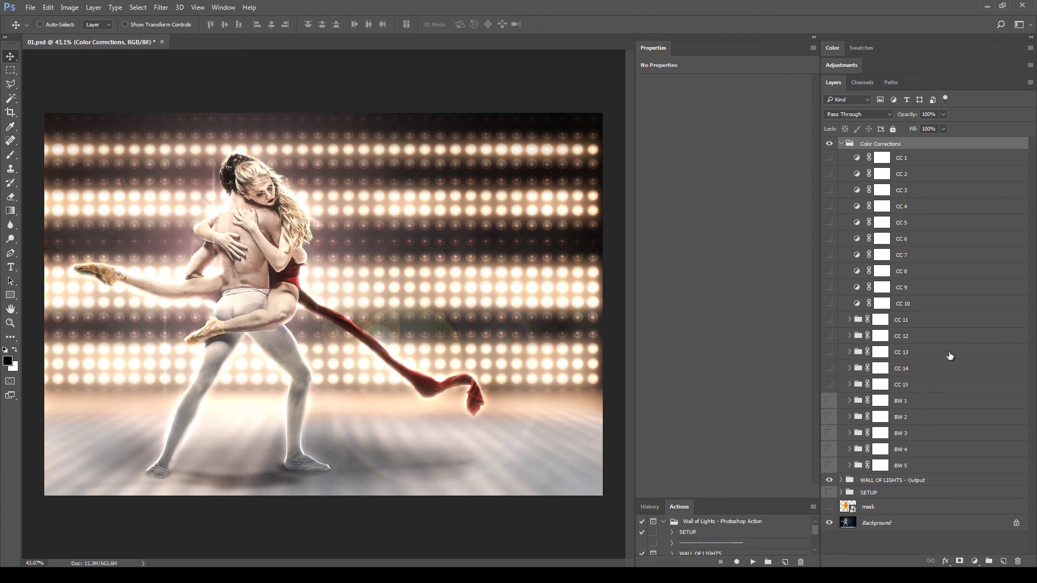
Step: Preview the color presets from CC 3 to CC 15 one after another, leaving them all hidden
click(829, 189)
click(829, 207)
click(829, 222)
click(829, 238)
click(829, 238)
click(829, 255)
click(829, 271)
click(829, 271)
click(830, 304)
click(830, 303)
click(829, 319)
click(829, 320)
click(829, 336)
click(829, 336)
click(829, 352)
click(829, 353)
click(829, 368)
click(829, 368)
click(830, 384)
click(830, 384)
Step: Preview the black-and-white presets from BW 2 to BW 5 one after another, leaving them all hidden
click(830, 417)
click(830, 417)
click(828, 433)
click(829, 433)
click(829, 450)
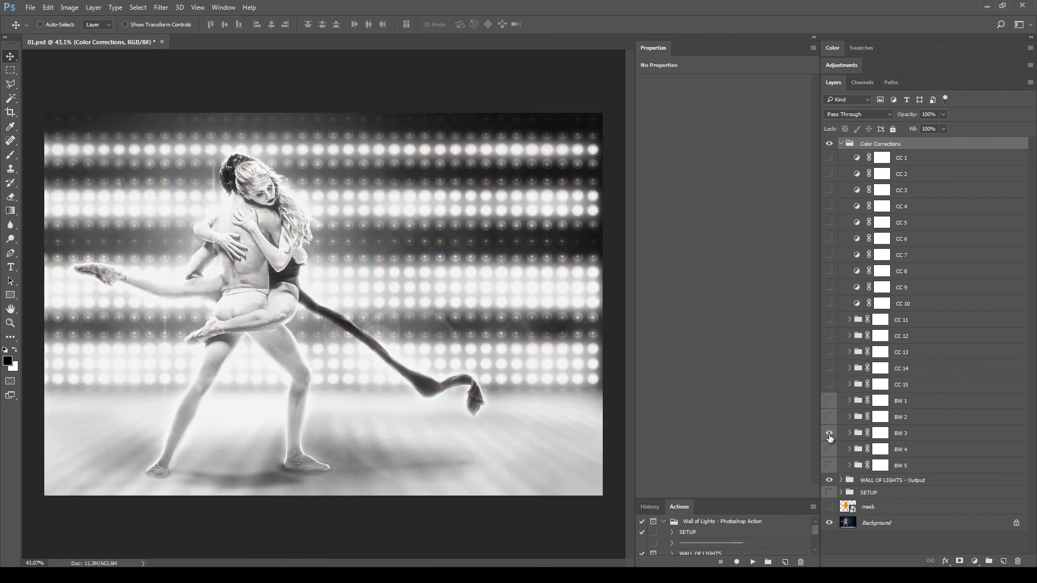
click(830, 451)
click(829, 450)
click(829, 449)
click(829, 466)
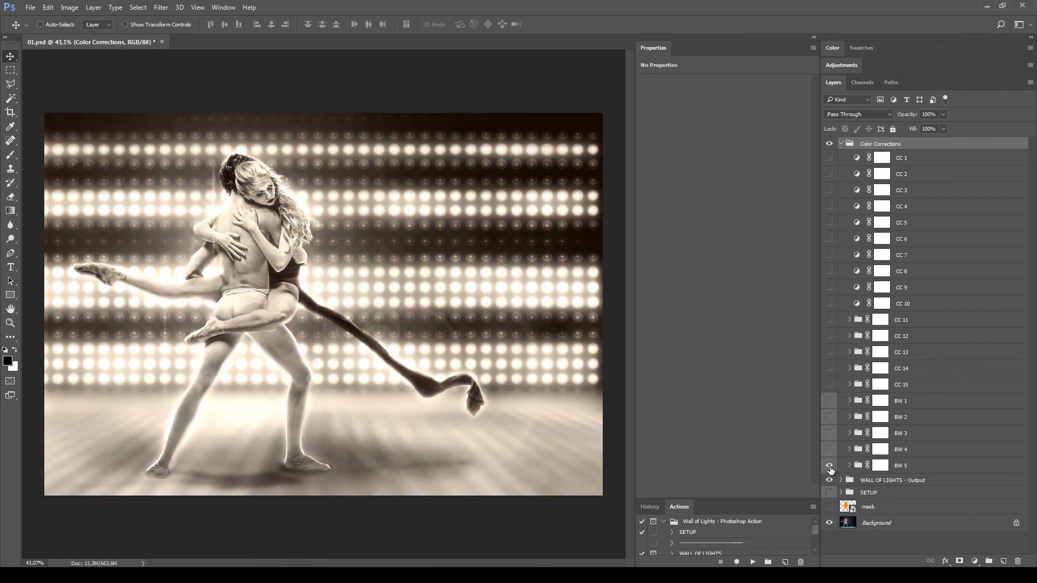
click(829, 465)
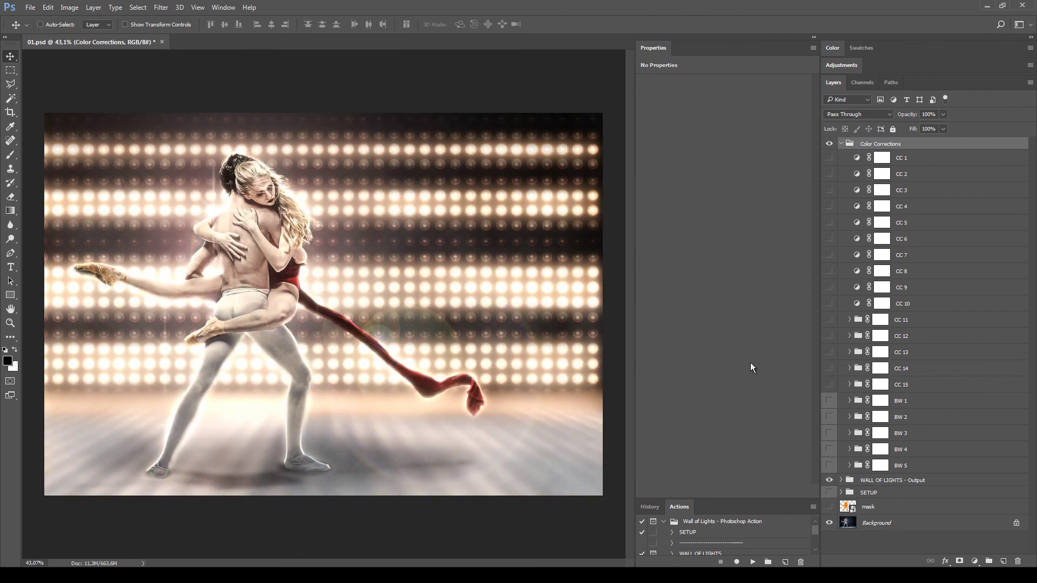
Step: Show the CC 12 color correction group and reduce its opacity to about 47%
click(917, 336)
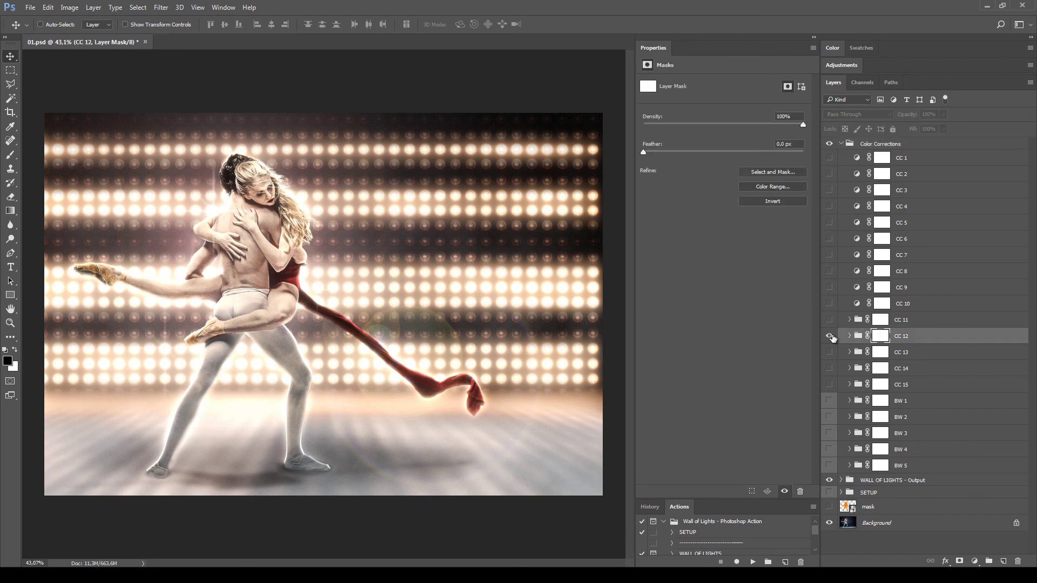
click(830, 336)
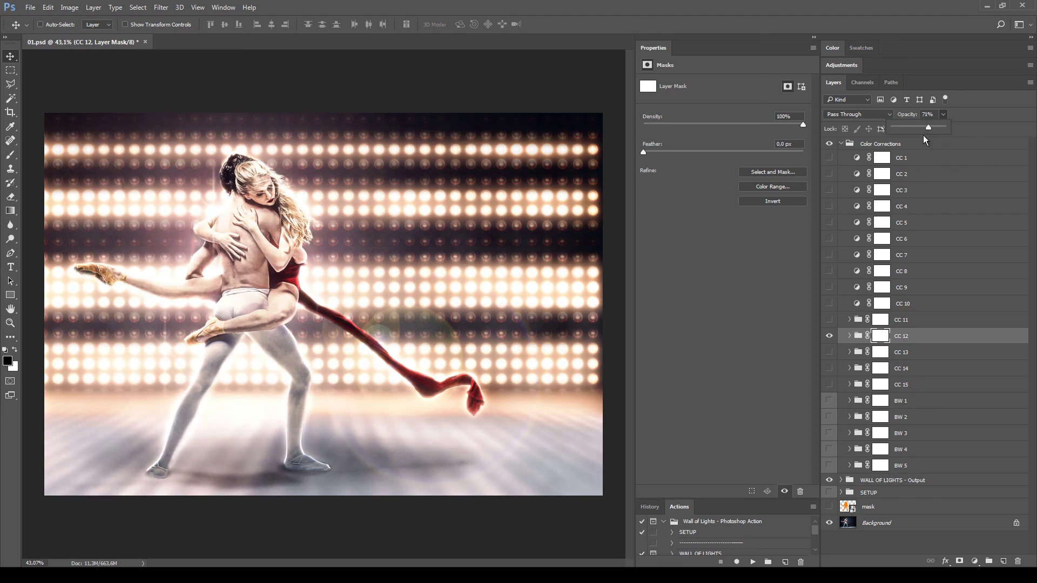
click(917, 325)
click(923, 305)
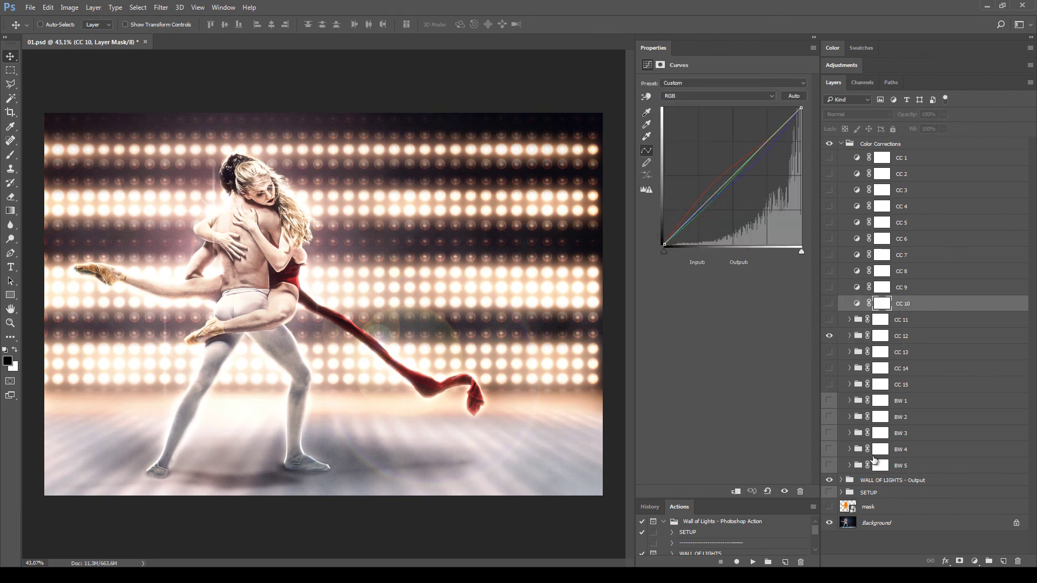
click(950, 337)
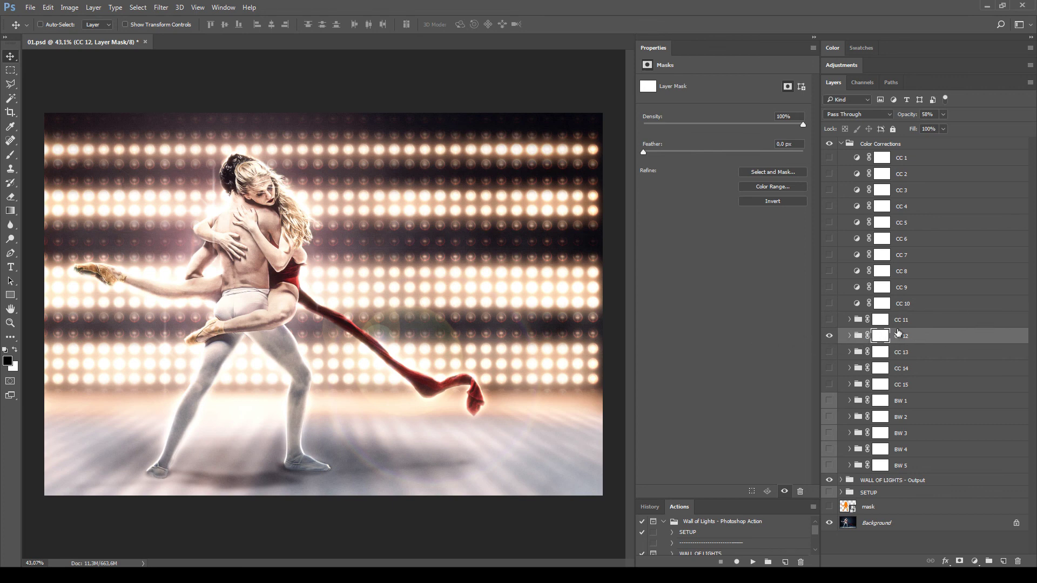
click(977, 339)
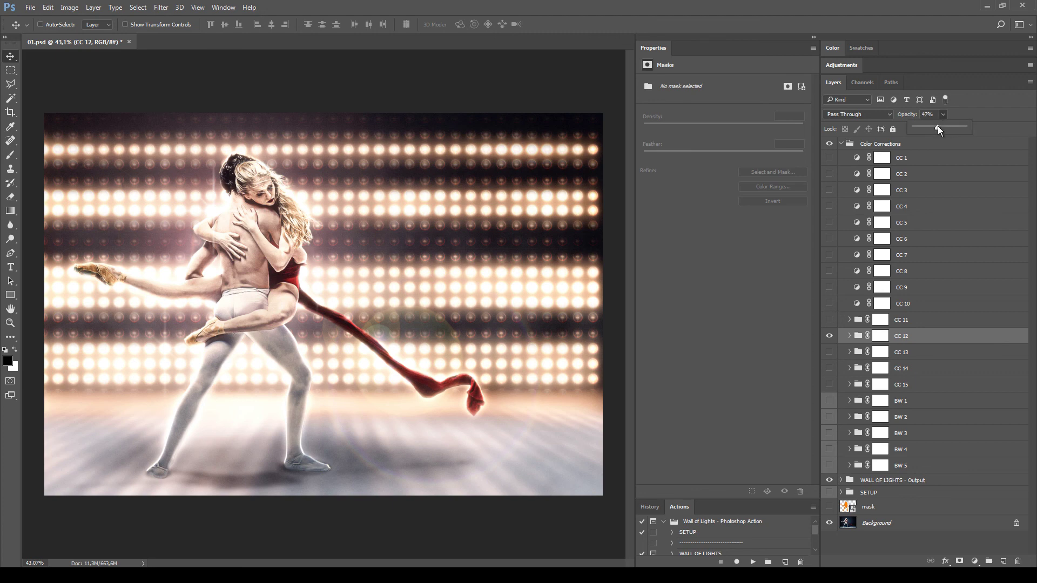
click(921, 335)
Step: Show the CC 8 curves color correction in addition to CC 12
click(939, 272)
click(828, 271)
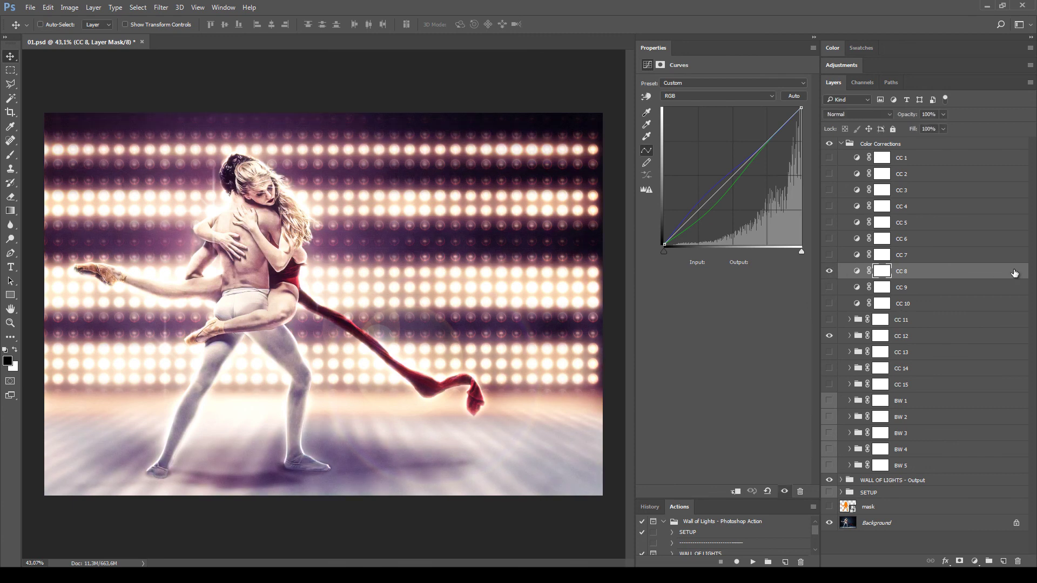
Step: Reduce the CC 8 curves layer's opacity to about 34%, then collapse the Color Corrections group and the adjustment properties
click(942, 114)
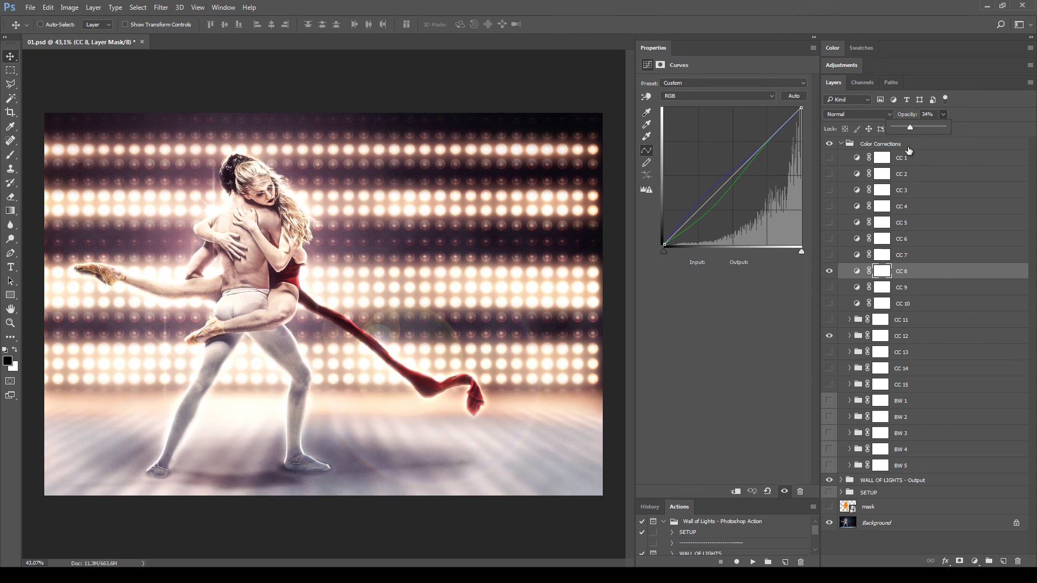
click(857, 147)
click(841, 144)
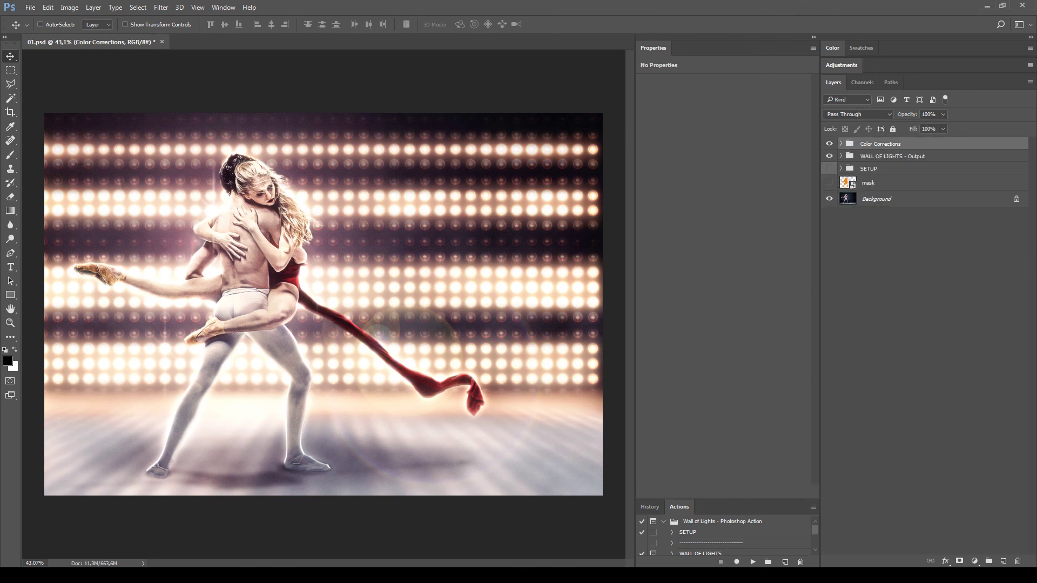
double_click(720, 47)
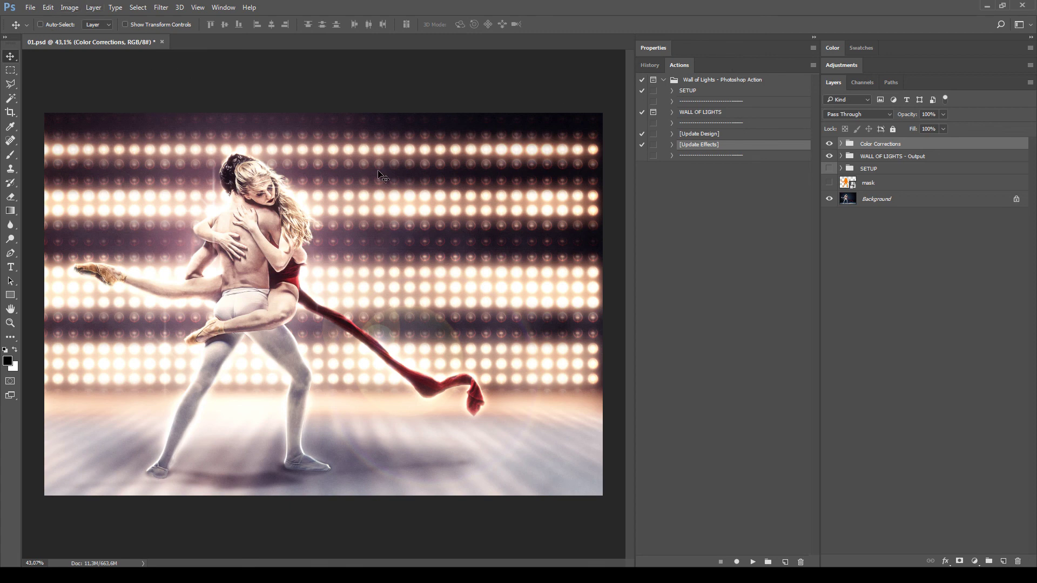
Step: Open 02.psd from the demo images and make its WALL OF LIGHTS - Output and CC Prototype groups visible
click(30, 7)
click(35, 28)
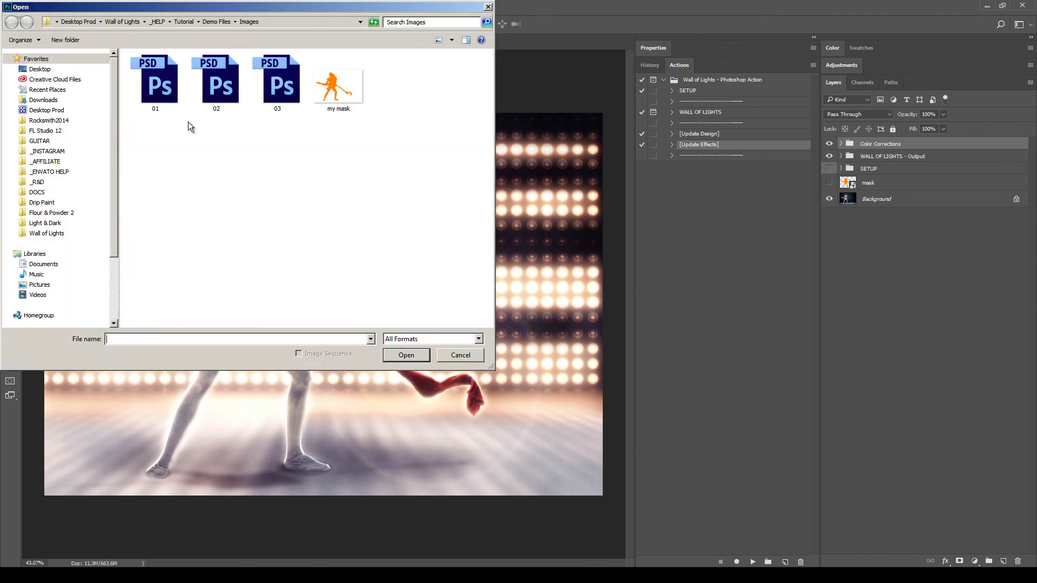
click(216, 86)
click(409, 357)
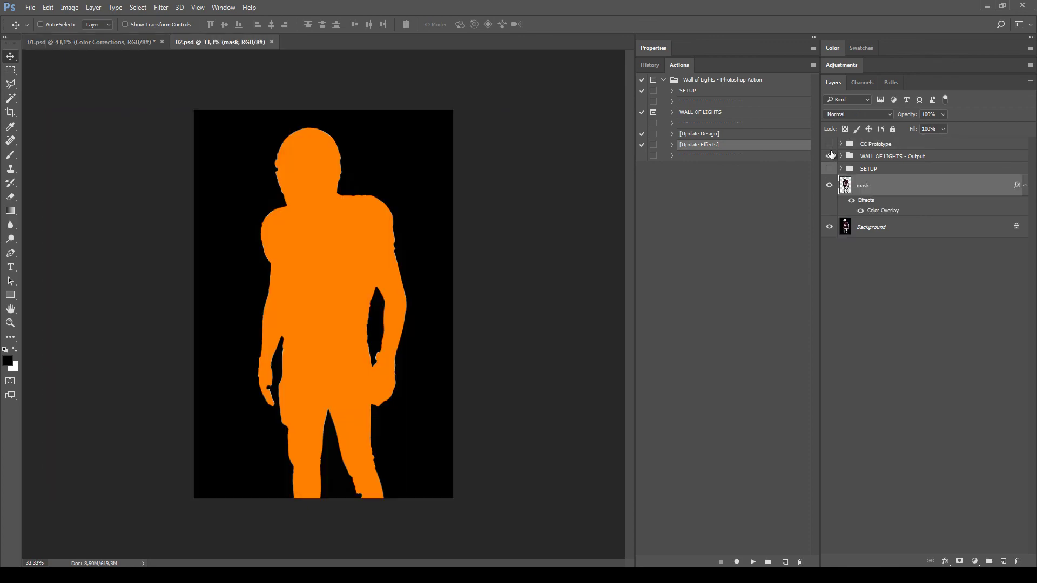
click(829, 143)
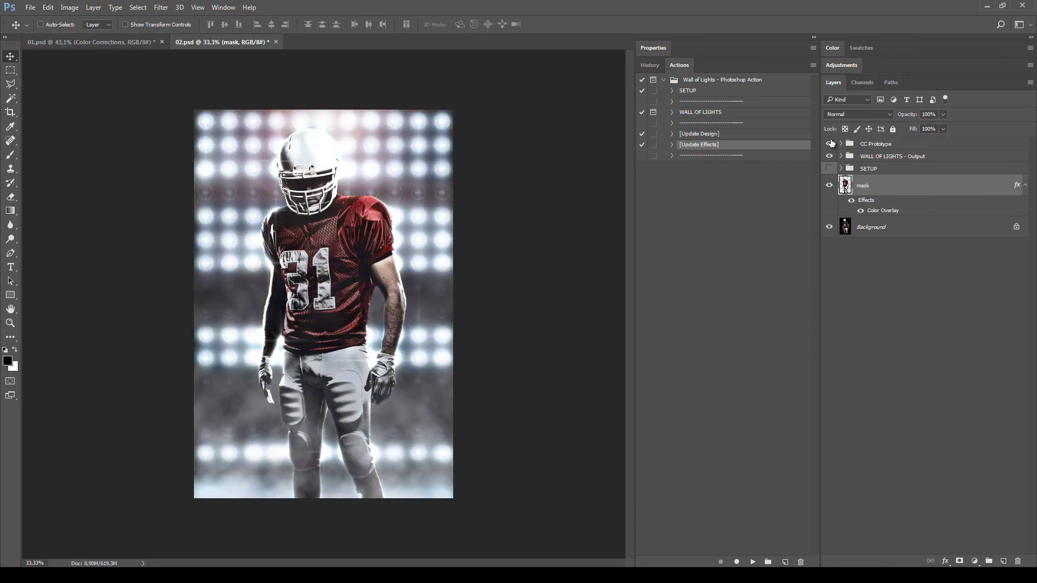
key(ctrl+0)
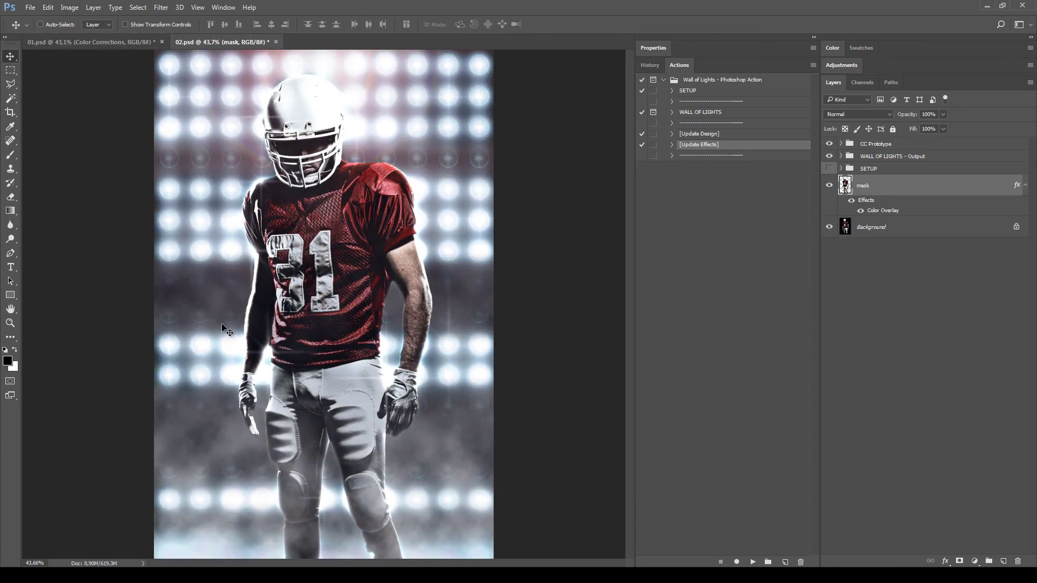
scroll(318, 265, down, 1)
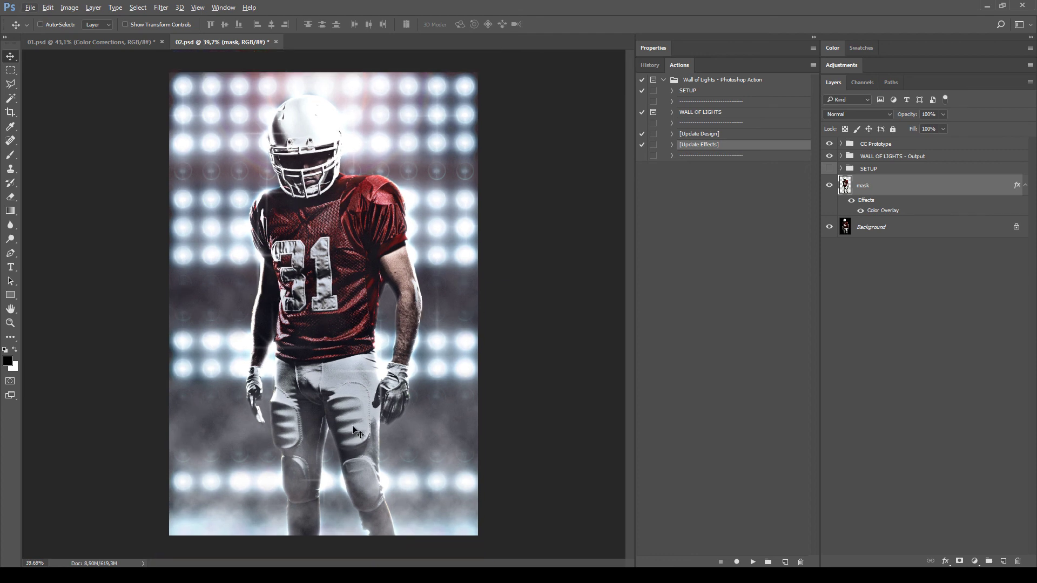
Step: Hide the Floor group inside WALL OF LIGHTS - Output, leaving the output group collapsed
click(921, 156)
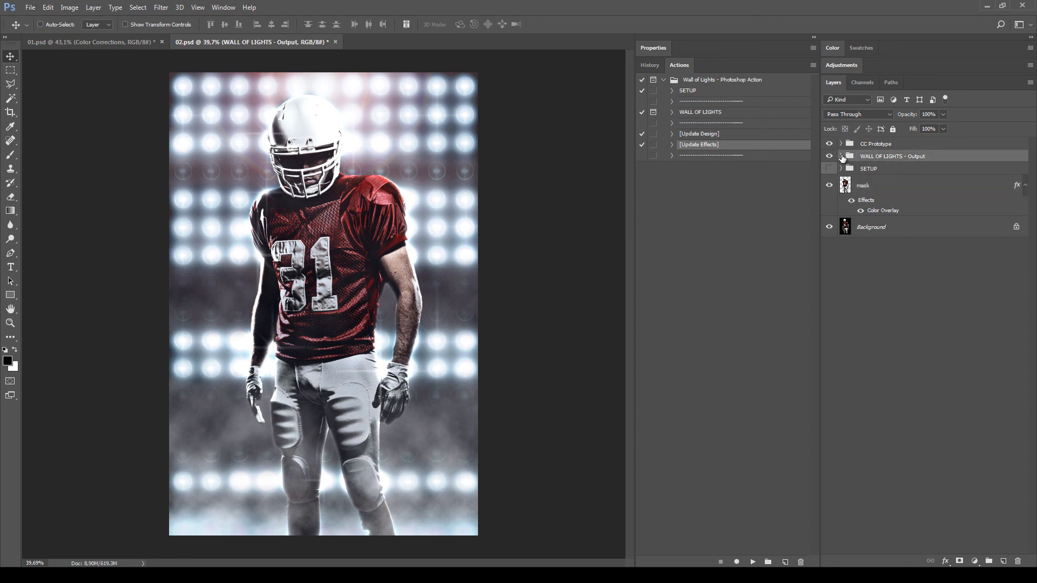
click(841, 156)
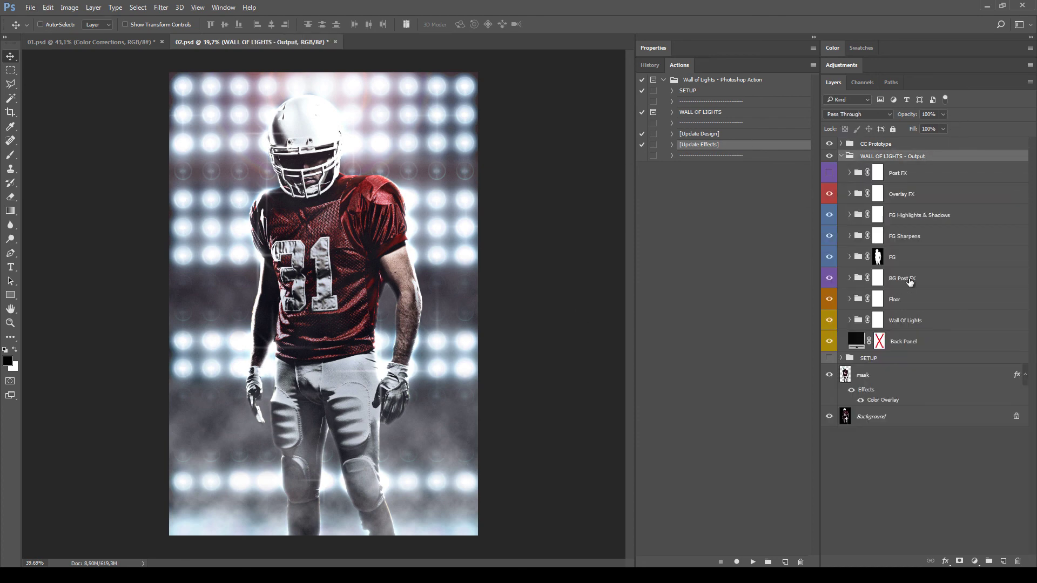
click(877, 303)
click(829, 299)
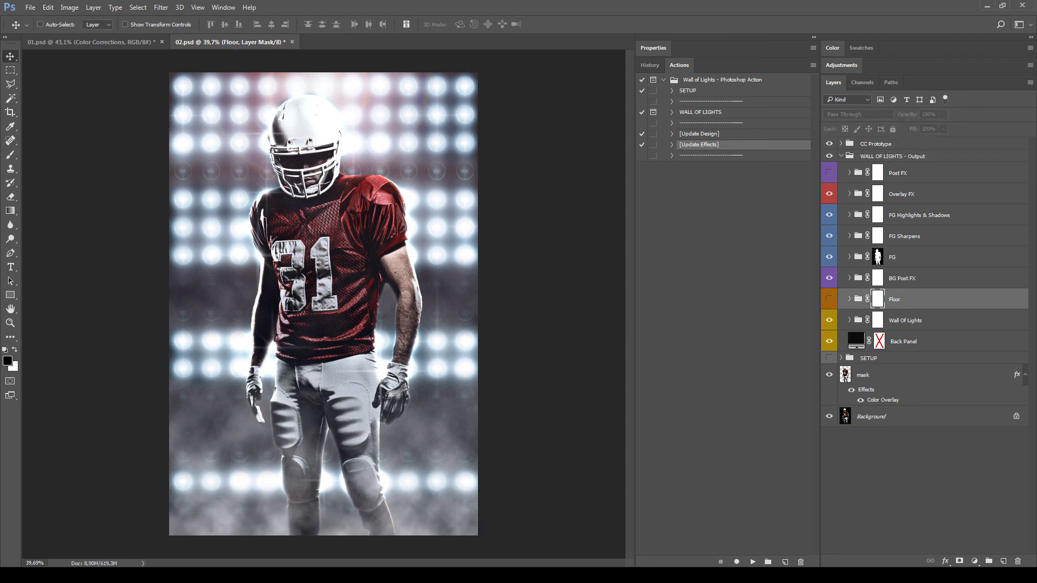
click(895, 156)
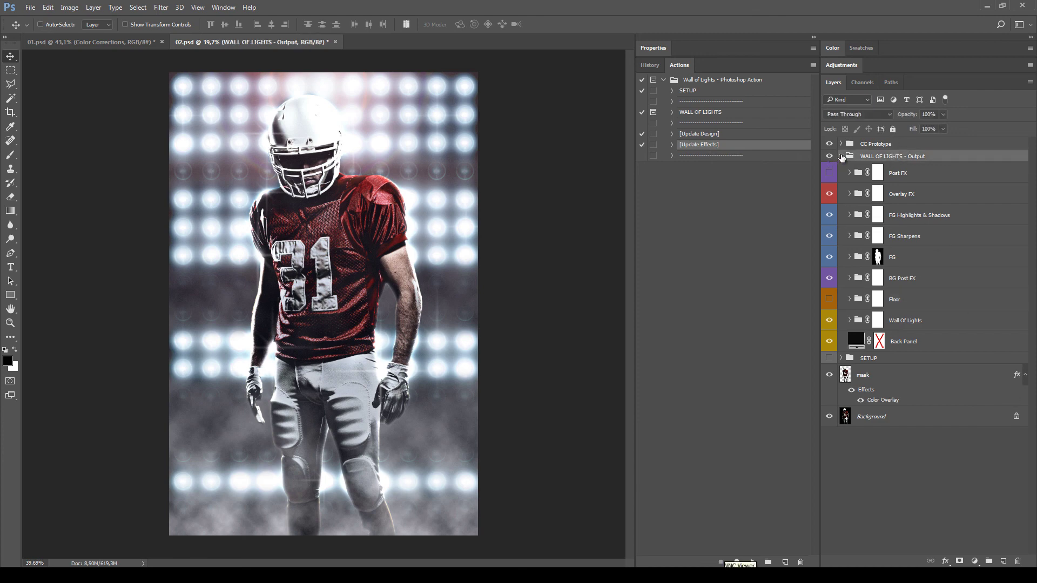
click(840, 156)
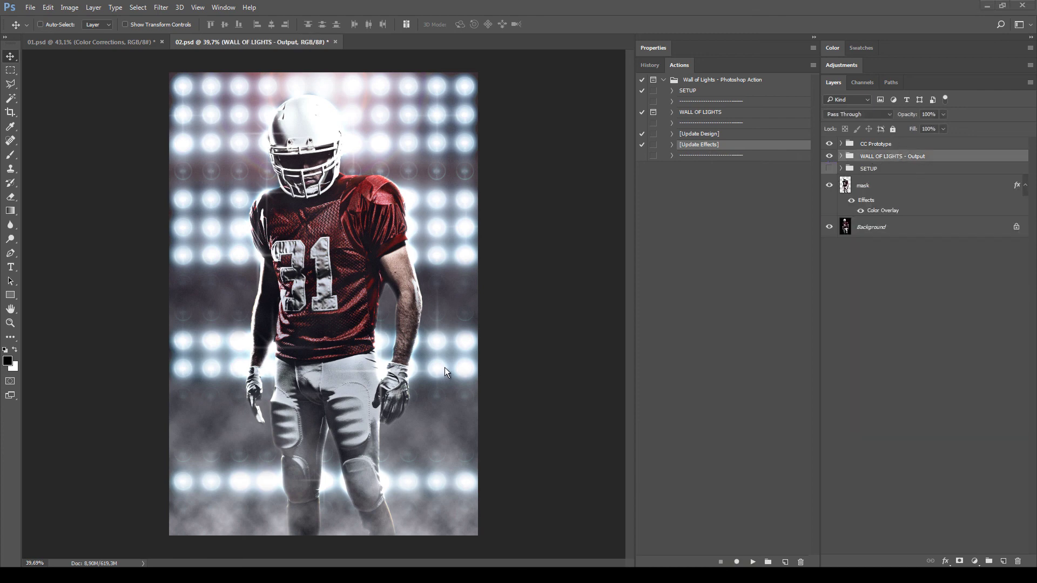